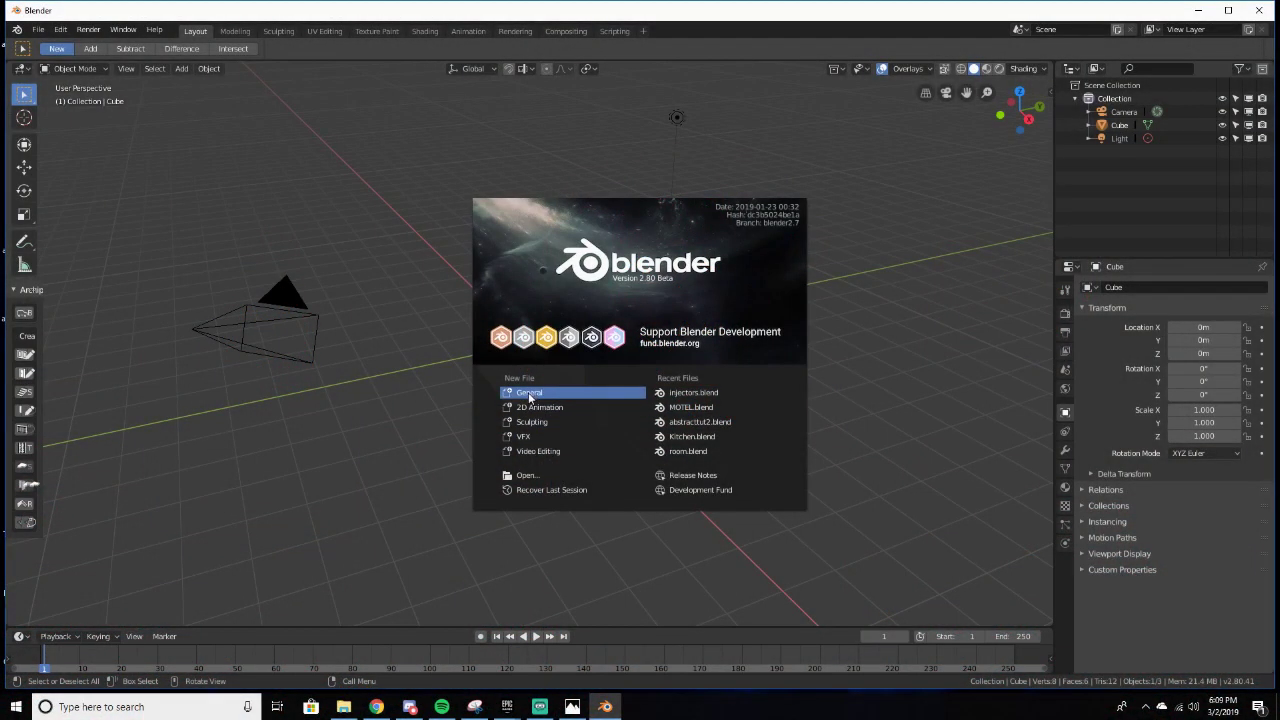
# Step: Start a new General file and delete the default cube
pyautogui.click(530, 396)
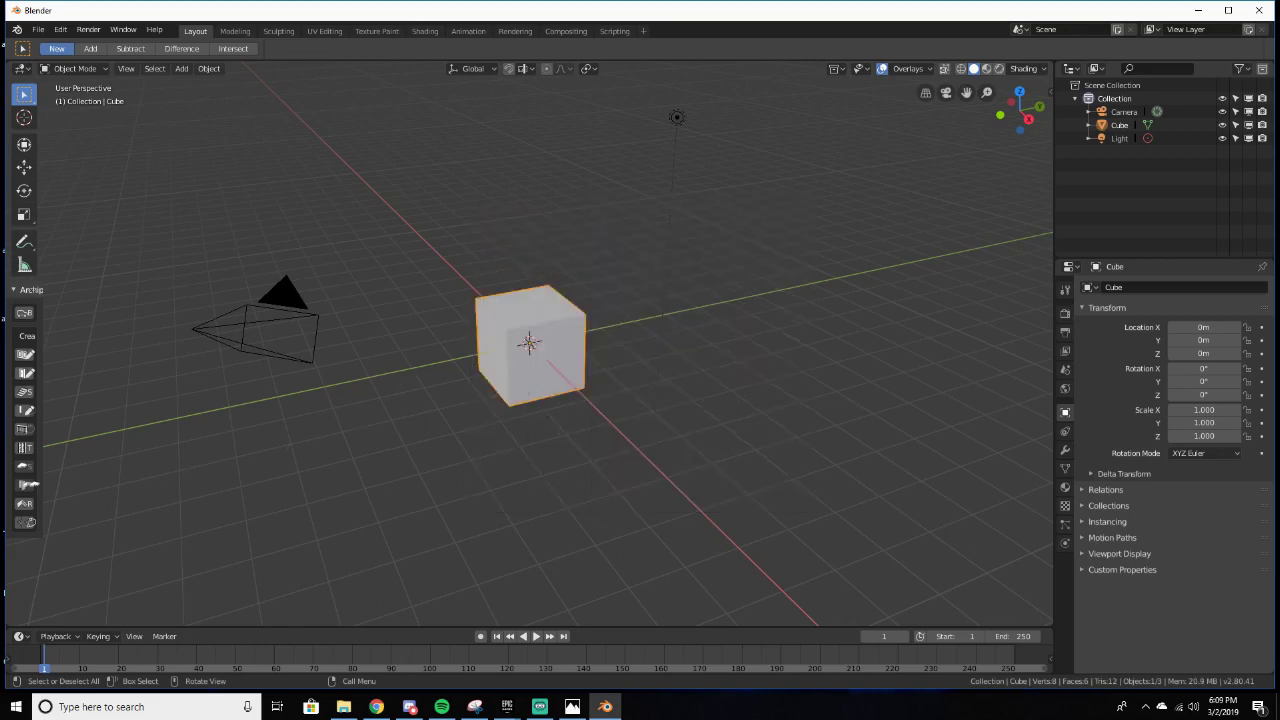
pyautogui.hotkey('alt', 'Tab')
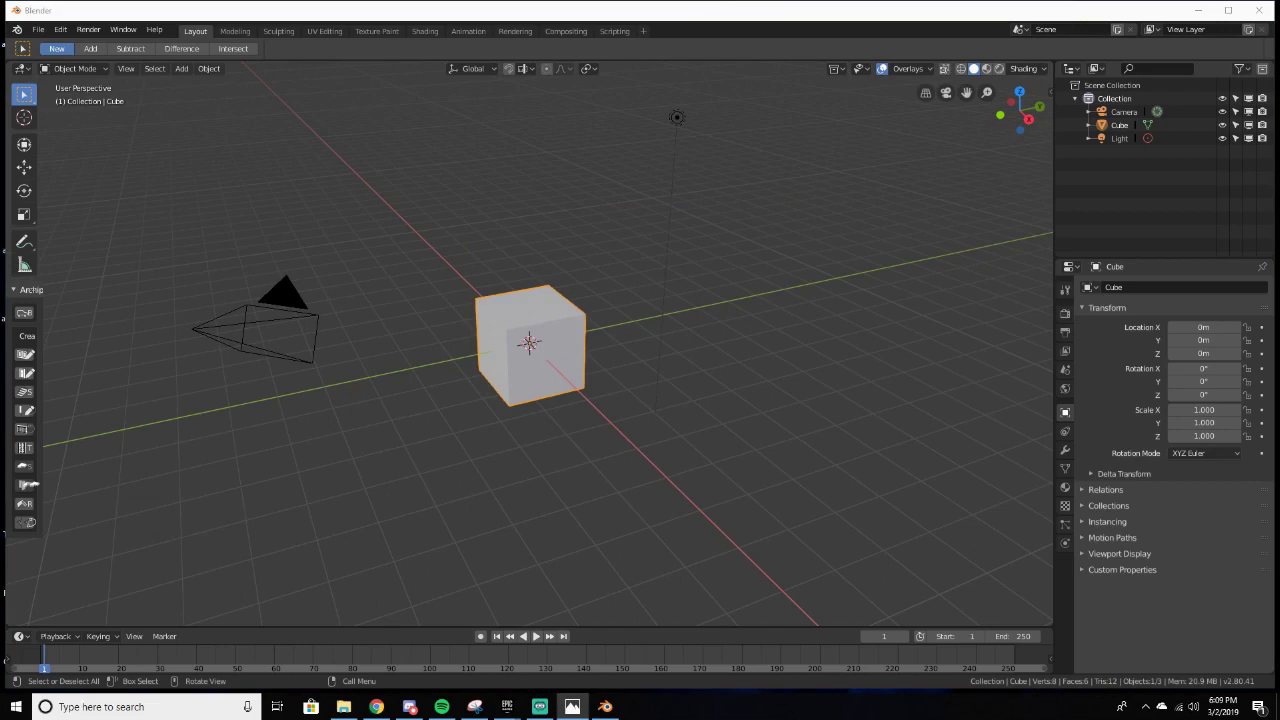
pyautogui.hotkey('alt', 'Tab')
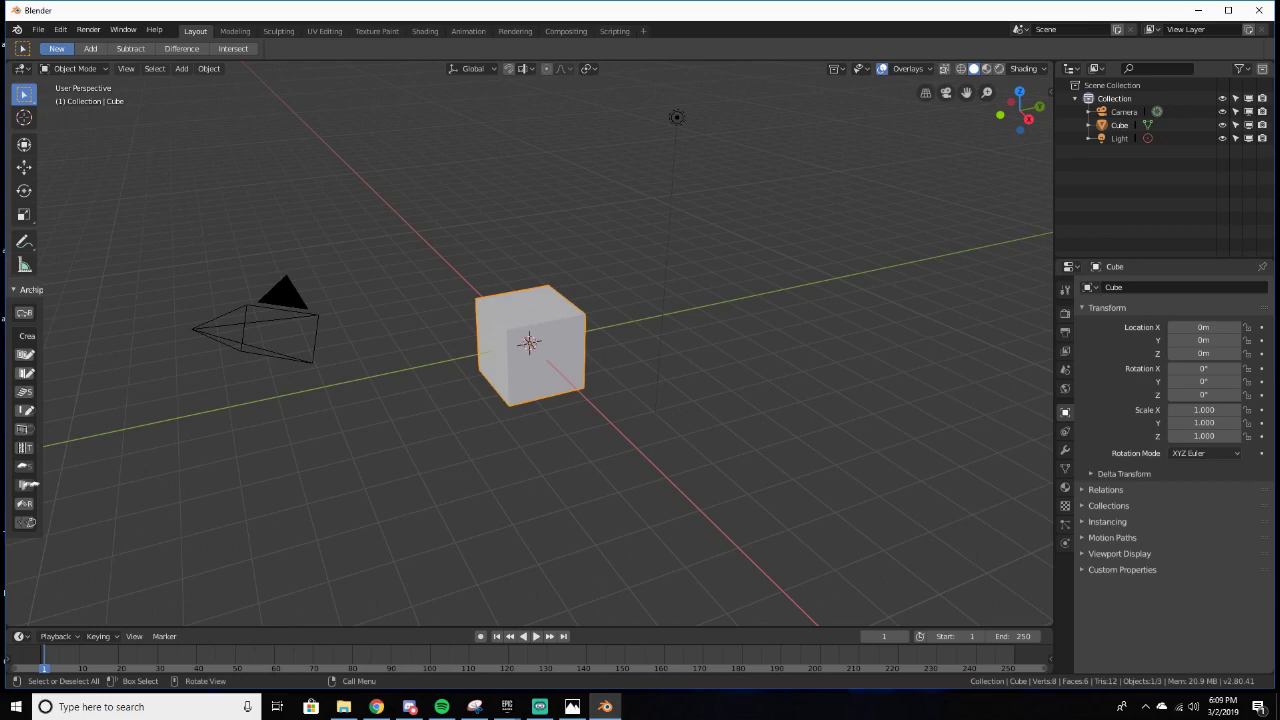
pyautogui.scroll(7, 558, 264)
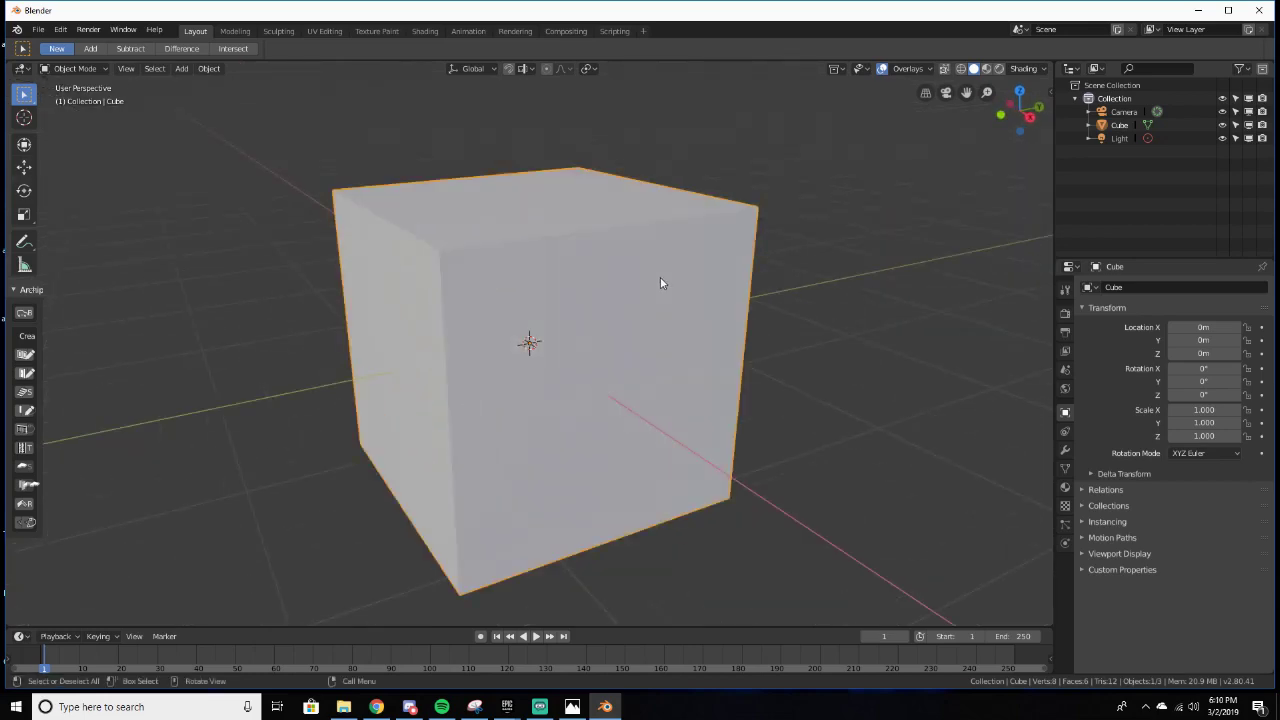
pyautogui.press('Delete')
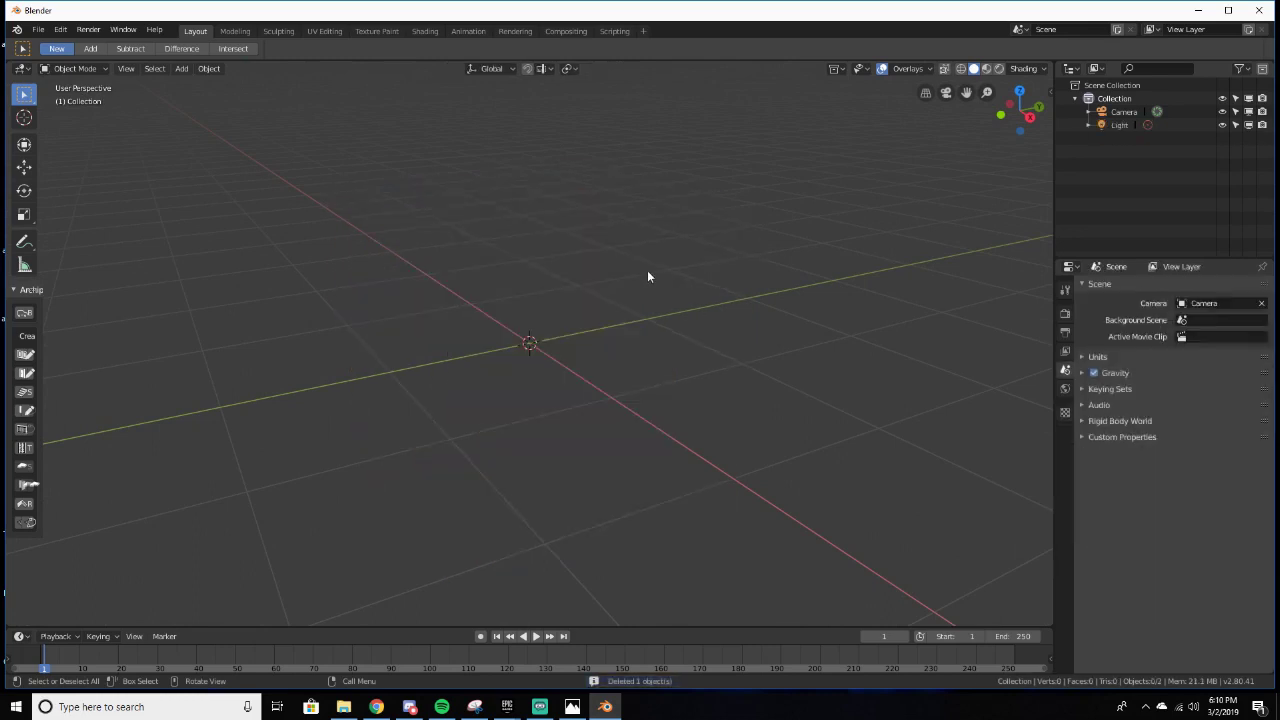
# Step: Add a cylinder mesh at the scene origin
pyautogui.hotkey('shift', 'a')
pyautogui.moveTo(610, 239)
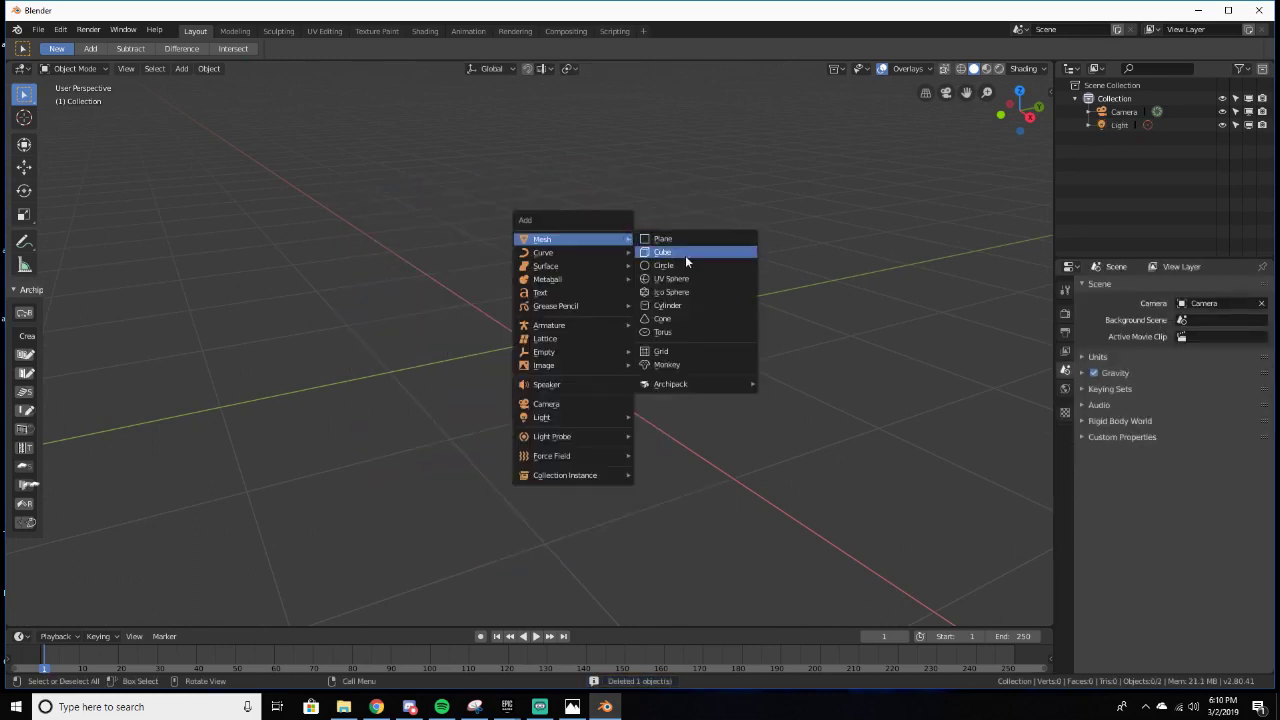
pyautogui.click(668, 304)
pyautogui.scroll(3, 614, 381)
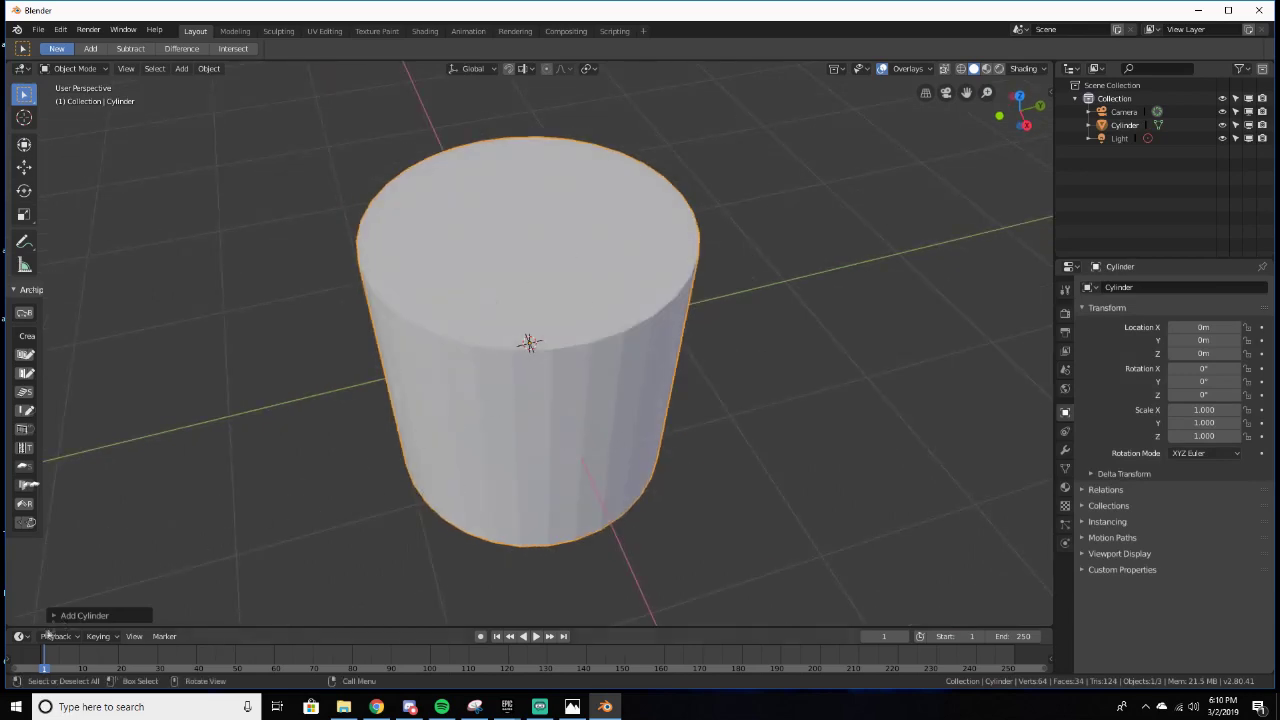
# Step: Maximize the window and set the new cylinder's vertices to 6 for a hexagonal prism
pyautogui.click(1229, 10)
pyautogui.click(64, 621)
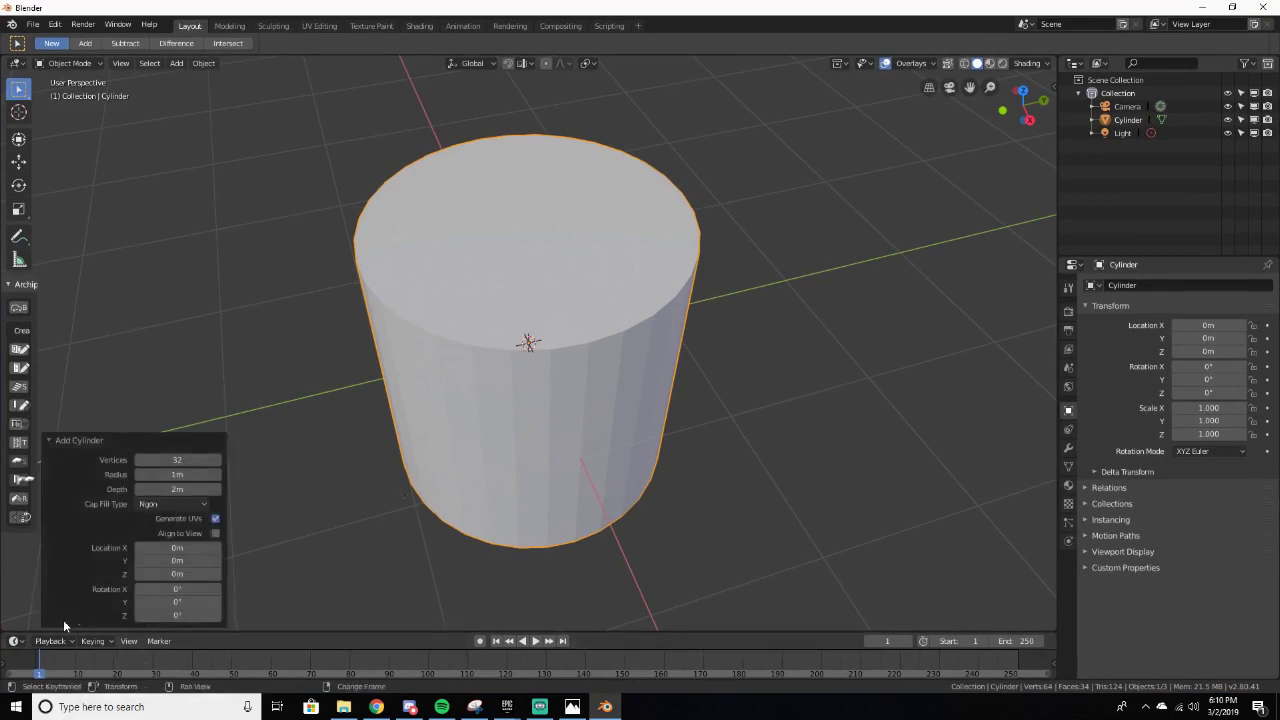
pyautogui.moveTo(163, 459); pyautogui.dragTo(124, 459)
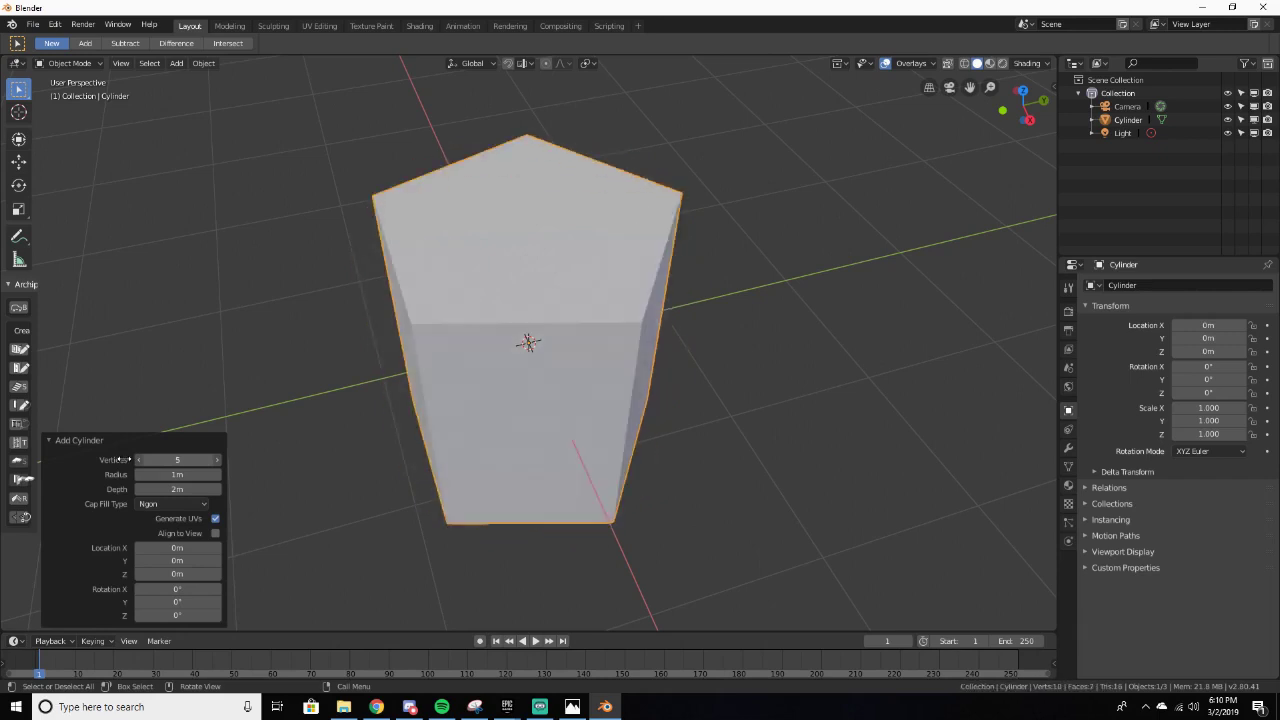
pyautogui.click(217, 460)
pyautogui.moveTo(428, 432); pyautogui.dragTo(593, 372, button='middle')
pyautogui.scroll(3, 575, 487)
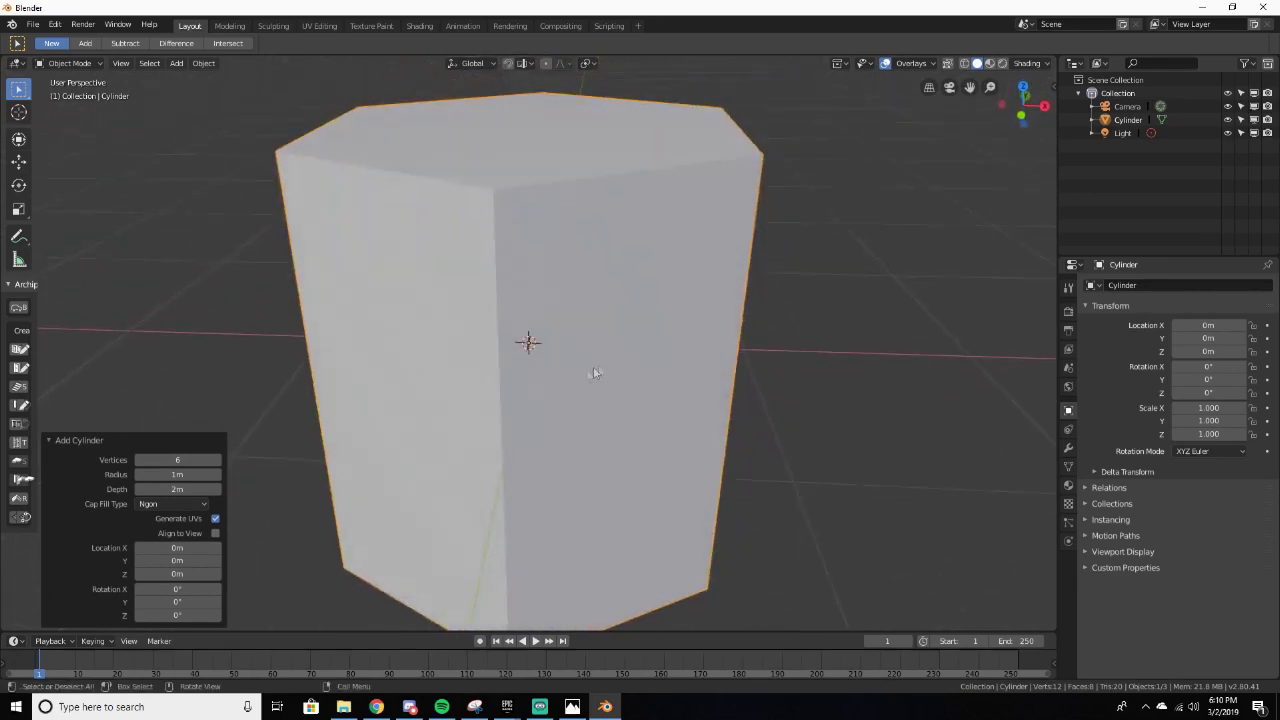
pyautogui.click(138, 436)
# Step: Scale the hexagonal prism down uniformly to about 0.75
pyautogui.moveTo(393, 353); pyautogui.dragTo(677, 280, button='middle')
pyautogui.scroll(-4, 401, 307)
pyautogui.press('s')
pyautogui.click(640, 290)
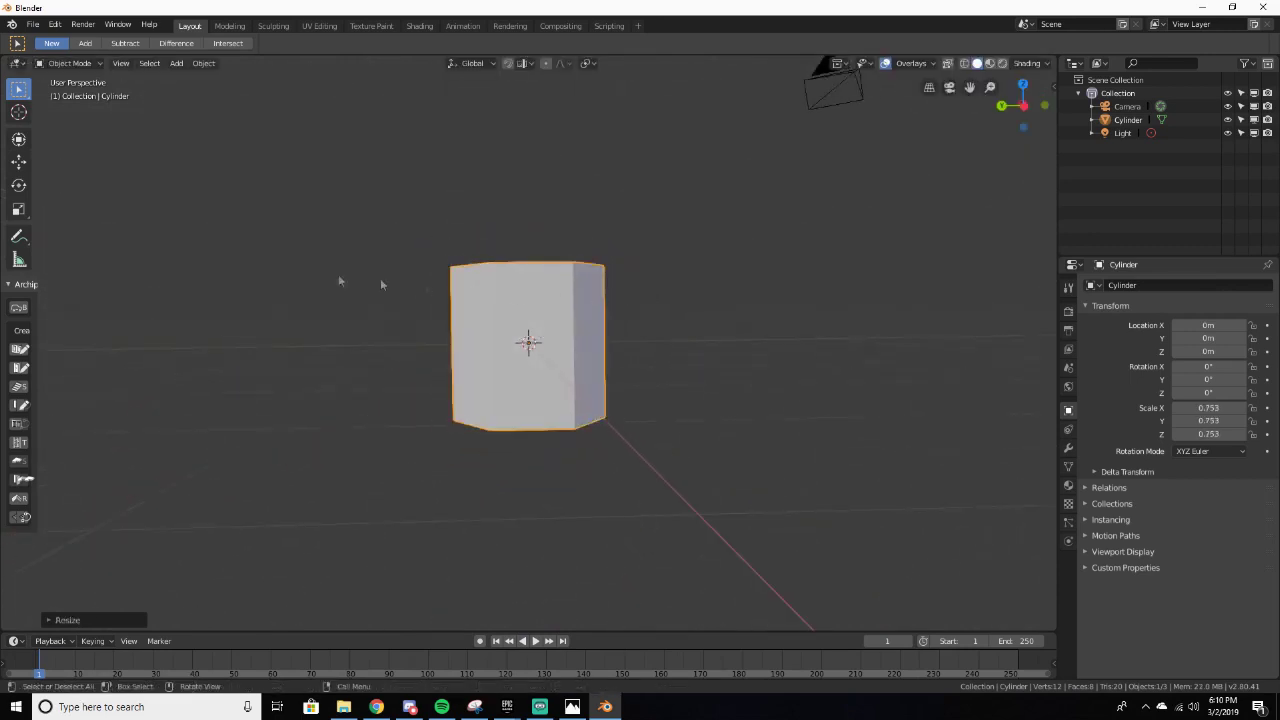
# Step: Stretch the prism vertically to a Z scale of about 1.21
pyautogui.click(18, 209)
pyautogui.moveTo(535, 302); pyautogui.dragTo(530, 265)
pyautogui.moveTo(530, 265); pyautogui.dragTo(550, 342, button='middle')
pyautogui.scroll(3, 672, 292)
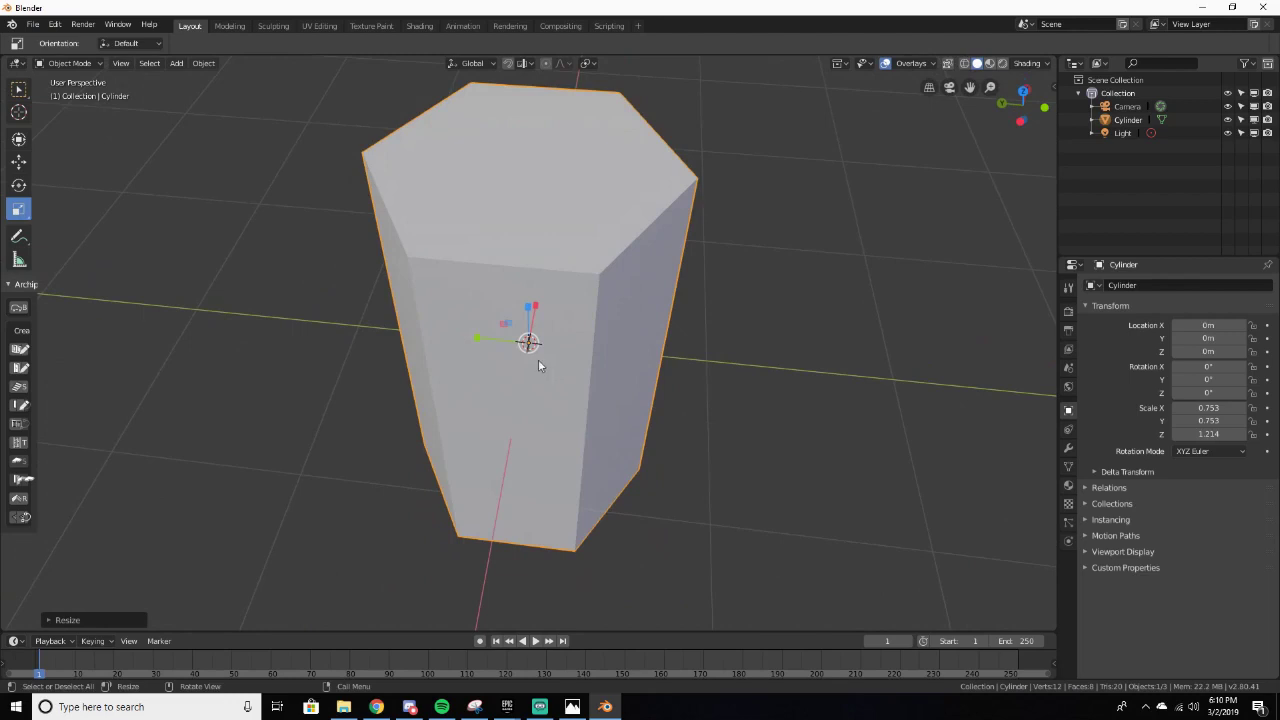
pyautogui.moveTo(539, 262); pyautogui.dragTo(448, 205, button='middle')
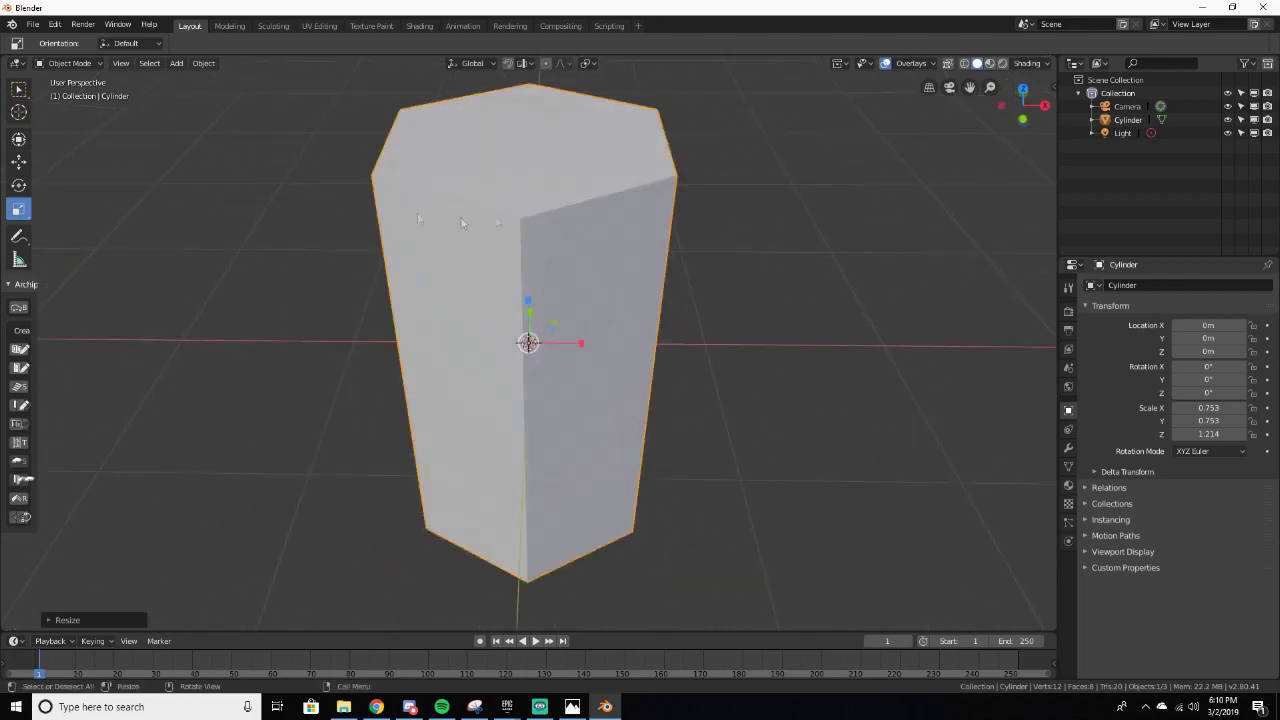
pyautogui.moveTo(407, 210); pyautogui.dragTo(595, 211, button='middle')
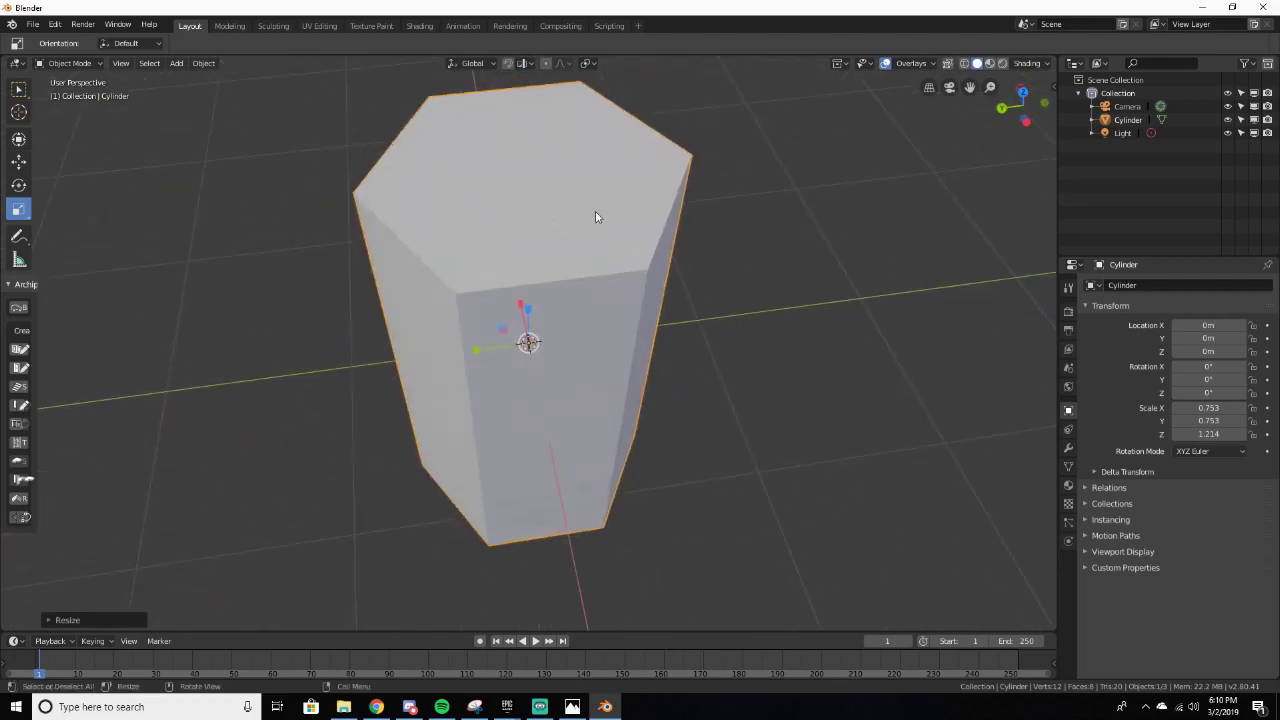
# Step: In Edit Mode, select the prism's top face and bevel its edges with an offset of about 0.22
pyautogui.press('Tab')
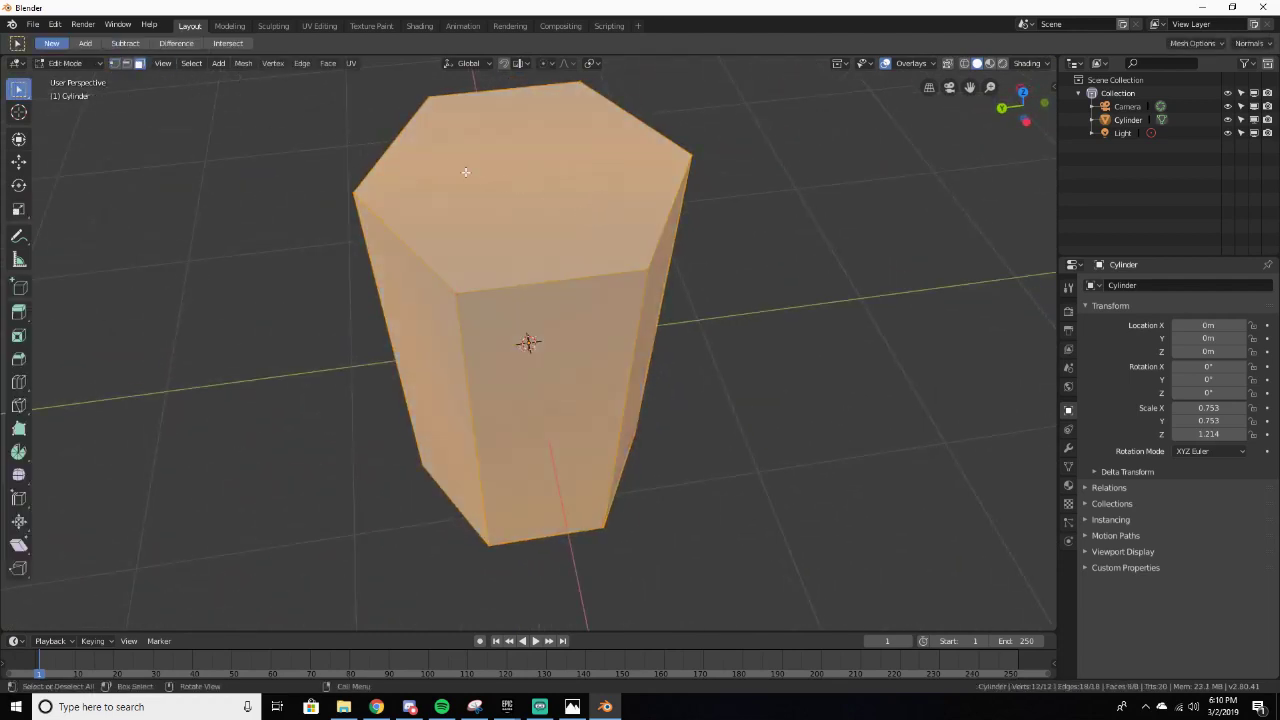
pyautogui.click(465, 170)
pyautogui.moveTo(465, 170); pyautogui.dragTo(287, 220, button='middle')
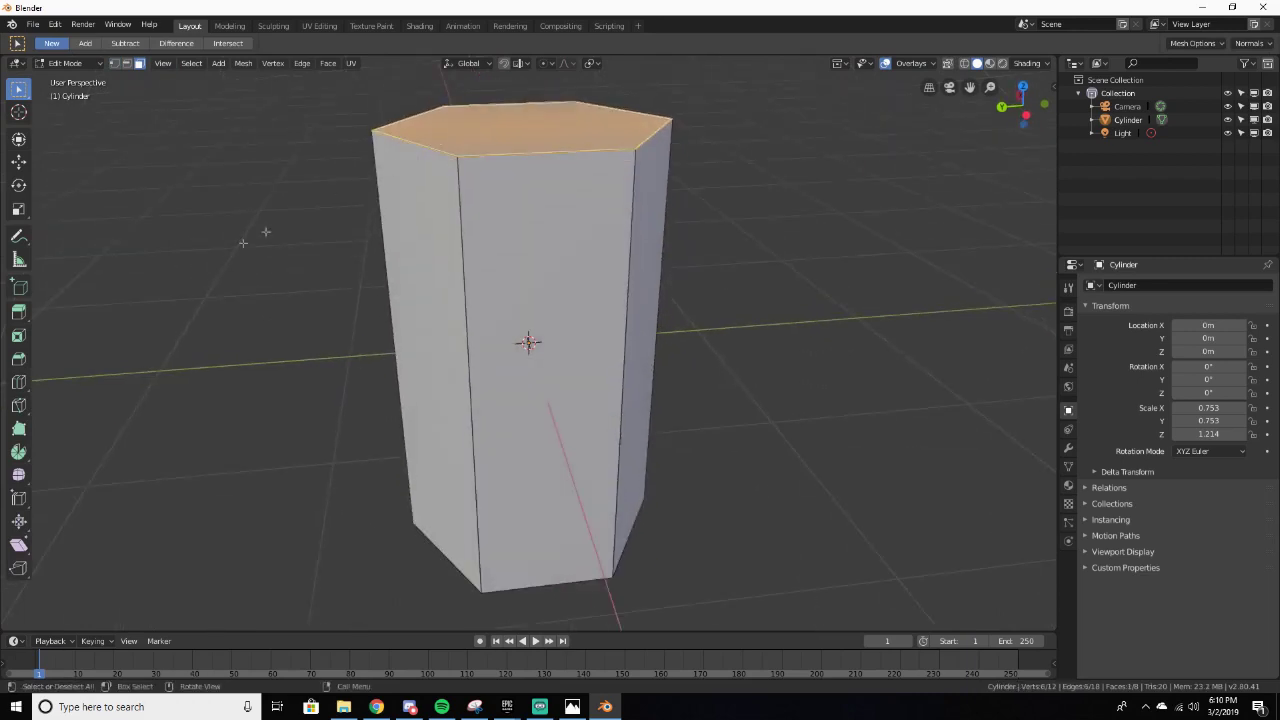
pyautogui.click(18, 360)
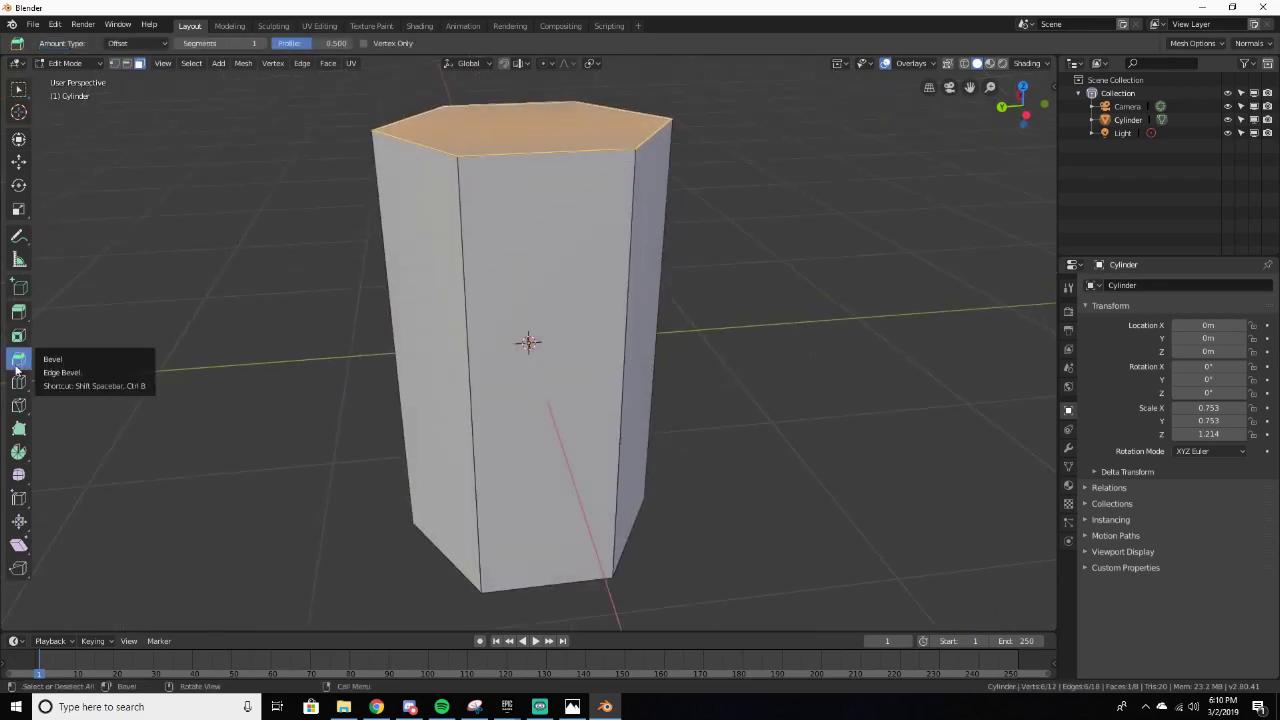
pyautogui.scroll(-3, 310, 276)
pyautogui.moveTo(477, 170); pyautogui.dragTo(485, 126)
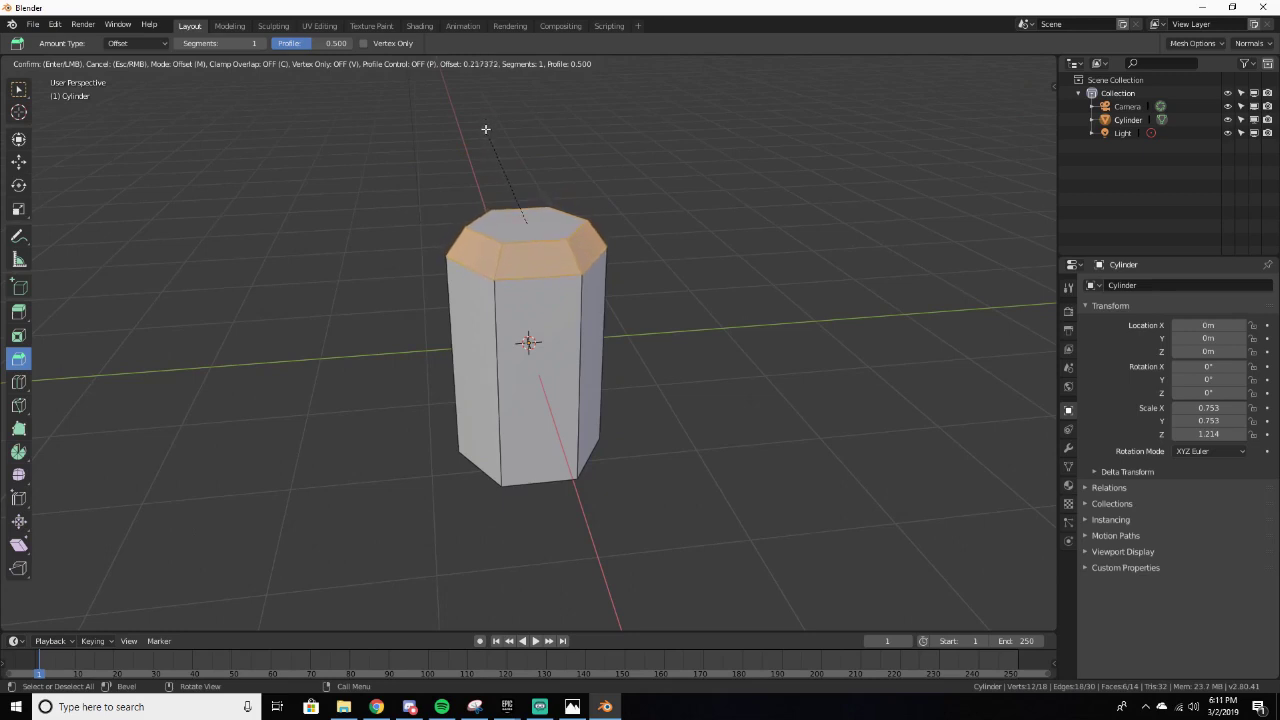
pyautogui.moveTo(485, 129); pyautogui.dragTo(486, 130)
pyautogui.moveTo(500, 137); pyautogui.dragTo(513, 200, button='middle')
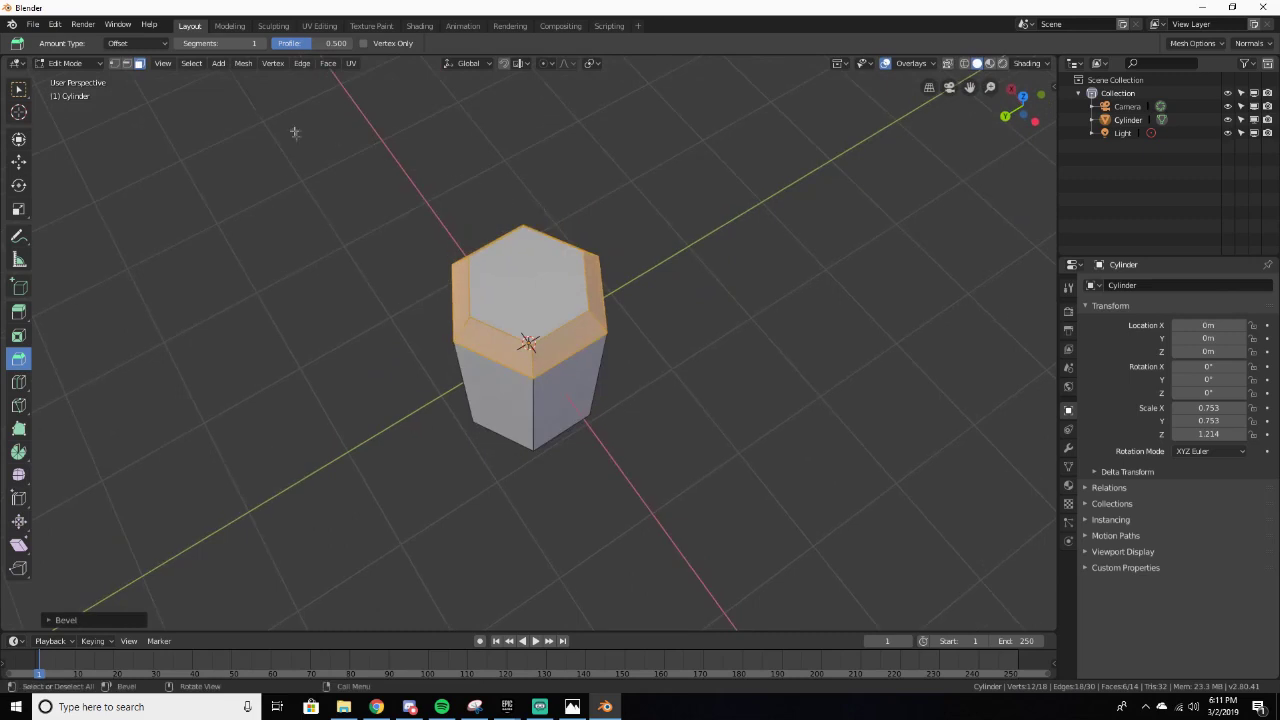
# Step: Select the small top face above the bevel and inset it slightly, leaving a narrow rim
pyautogui.click(511, 263)
pyautogui.moveTo(515, 265); pyautogui.dragTo(483, 184, button='middle')
pyautogui.scroll(2, 470, 186)
pyautogui.moveTo(507, 170)
pyautogui.mouseDown()
pyautogui.moveTo(511, 146)
pyautogui.moveTo(526, 174)
pyautogui.moveTo(521, 158)
pyautogui.mouseUp()
pyautogui.moveTo(521, 158); pyautogui.dragTo(185, 297, button='middle')
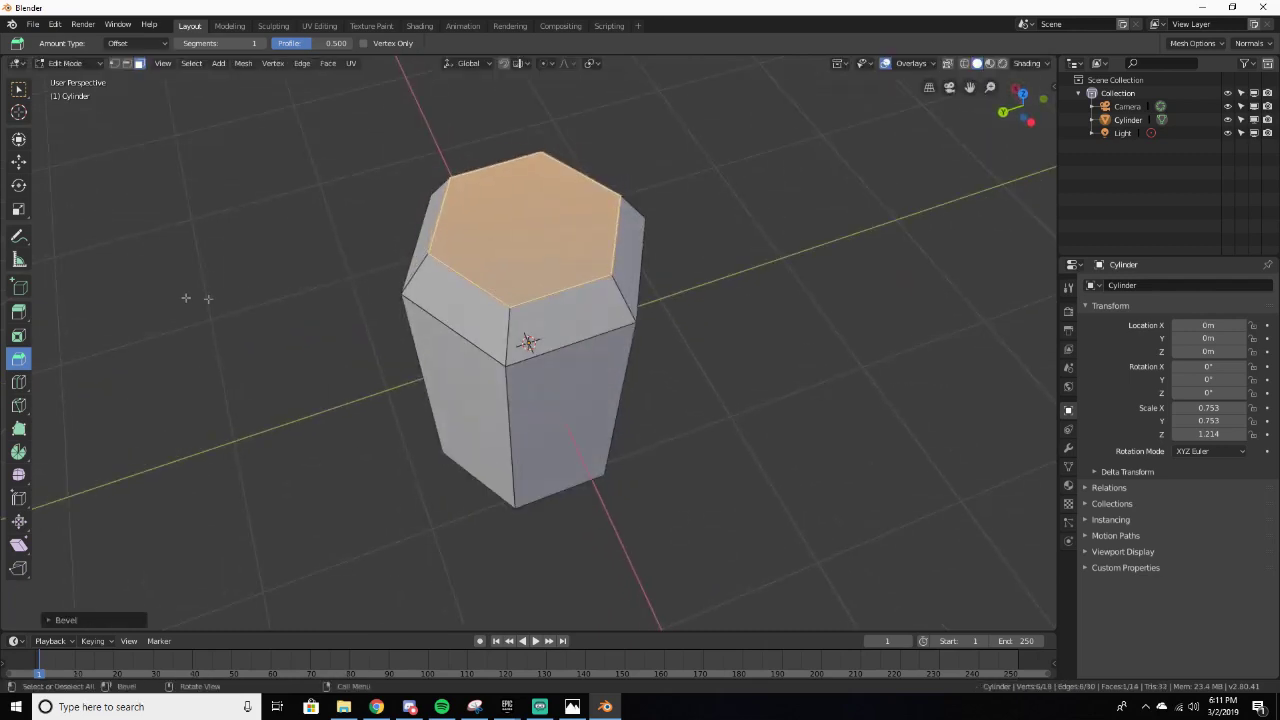
pyautogui.click(18, 338)
pyautogui.moveTo(501, 169); pyautogui.dragTo(511, 201)
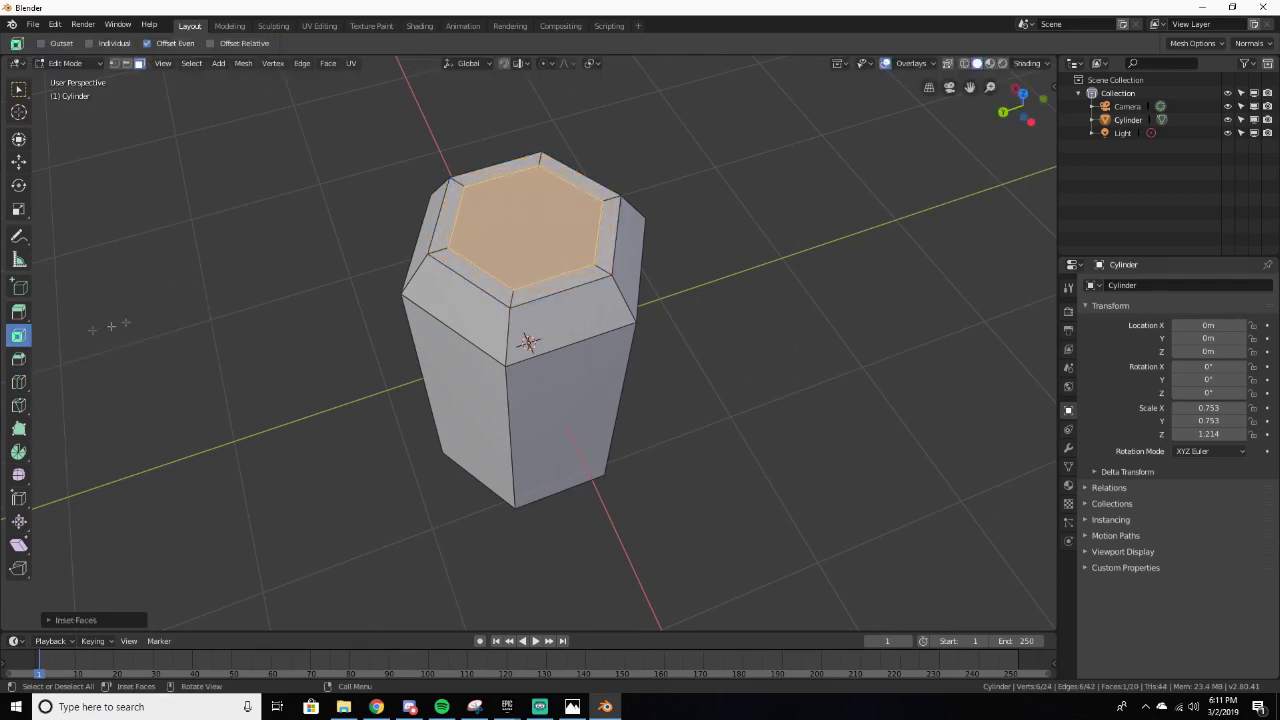
pyautogui.moveTo(393, 288); pyautogui.dragTo(503, 230, button='middle')
pyautogui.moveTo(516, 144); pyautogui.dragTo(523, 158)
pyautogui.hotkey('ctrl', 'z')
# Step: Extrude the inset top face upward about 0.06 m and bevel its outer edges into a stepped cap
pyautogui.click(20, 359)
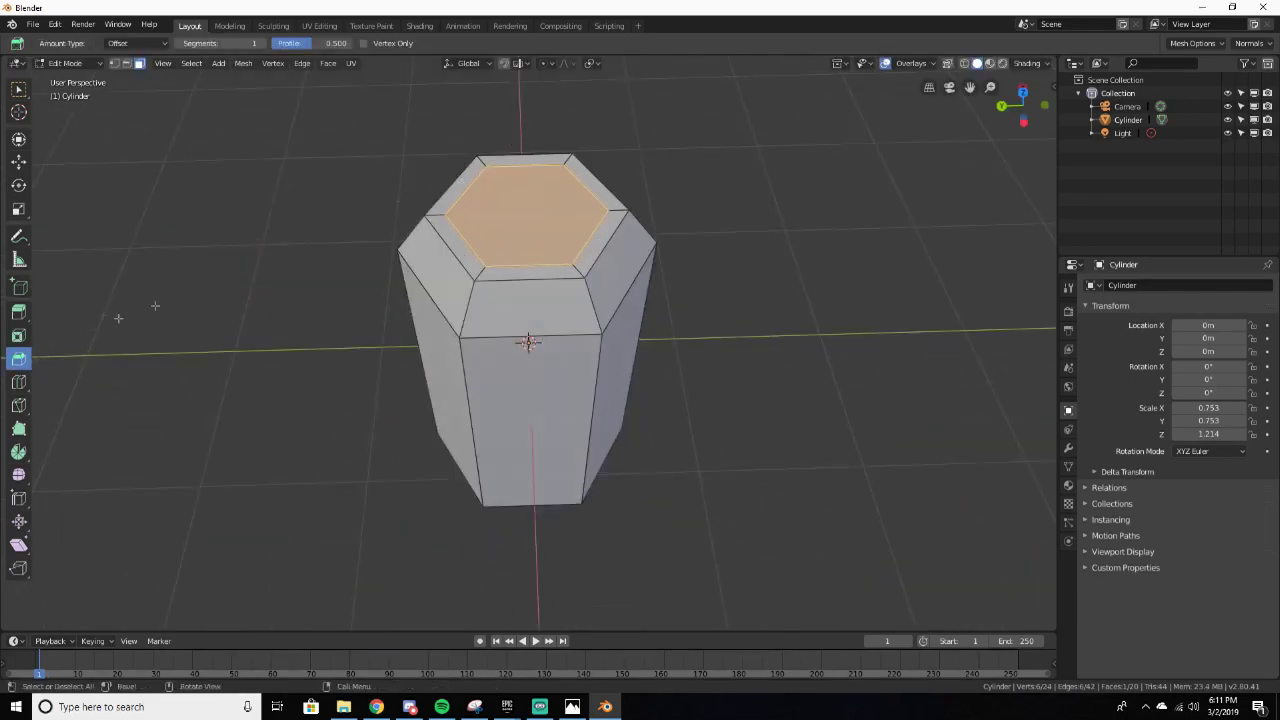
pyautogui.moveTo(262, 244); pyautogui.dragTo(326, 194, button='middle')
pyautogui.moveTo(483, 135)
pyautogui.mouseDown()
pyautogui.moveTo(474, 114)
pyautogui.moveTo(503, 129)
pyautogui.mouseUp()
pyautogui.moveTo(503, 129); pyautogui.dragTo(491, 125, button='middle')
pyautogui.press('e')
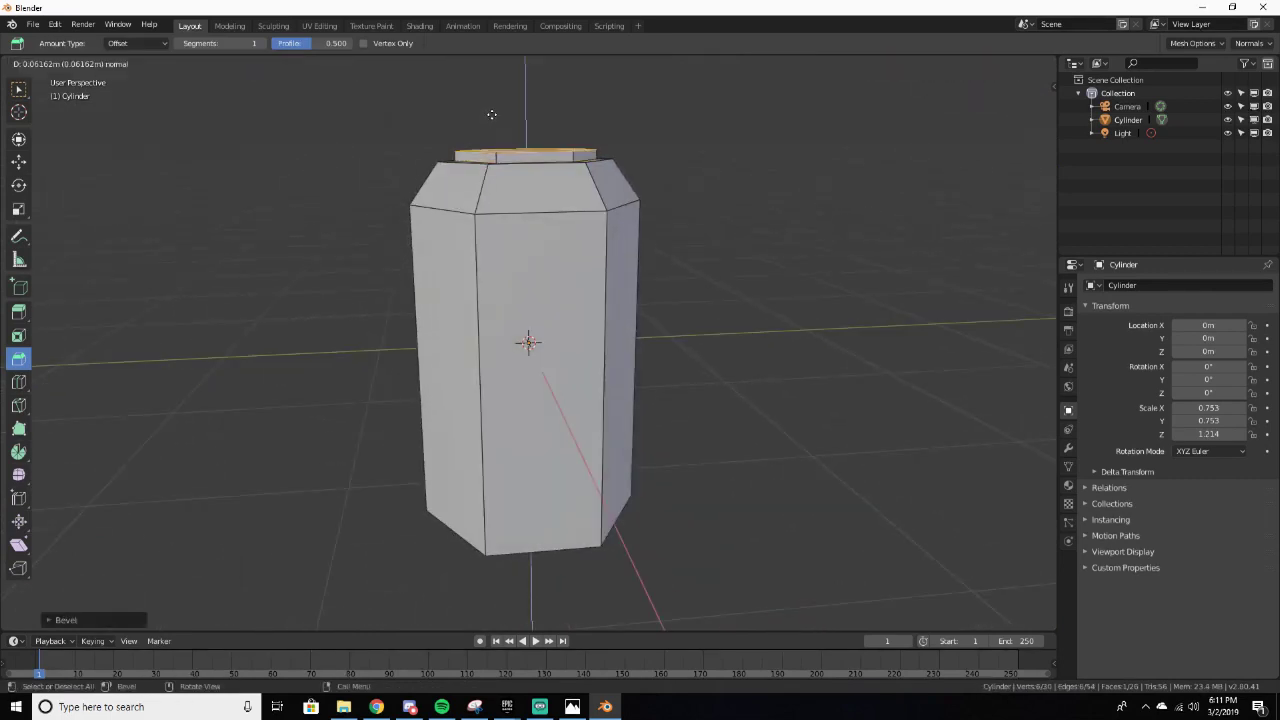
pyautogui.click(491, 113)
pyautogui.moveTo(492, 115); pyautogui.dragTo(488, 109)
pyautogui.click(483, 104)
# Step: Delete three adjacent side faces of the prism to open its front, and return to Object Mode
pyautogui.moveTo(483, 104); pyautogui.dragTo(375, 152, button='middle')
pyautogui.scroll(2, 508, 197)
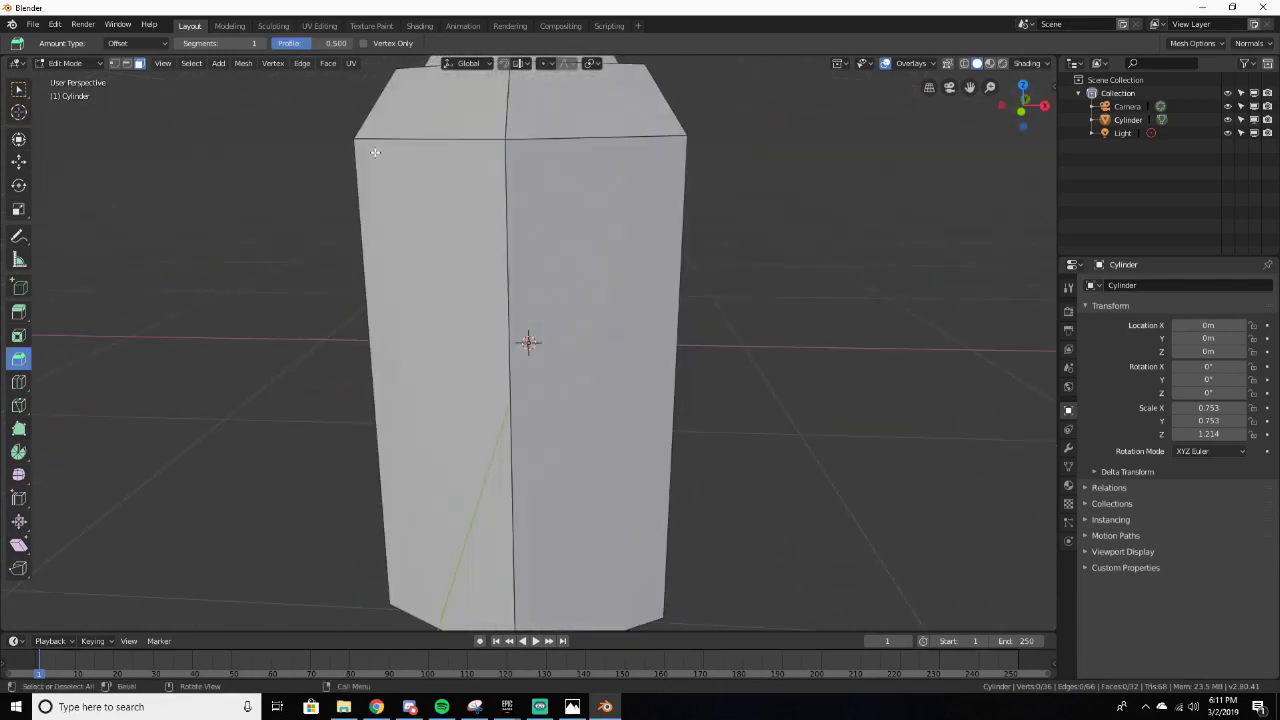
pyautogui.moveTo(354, 213); pyautogui.dragTo(440, 265, button='middle')
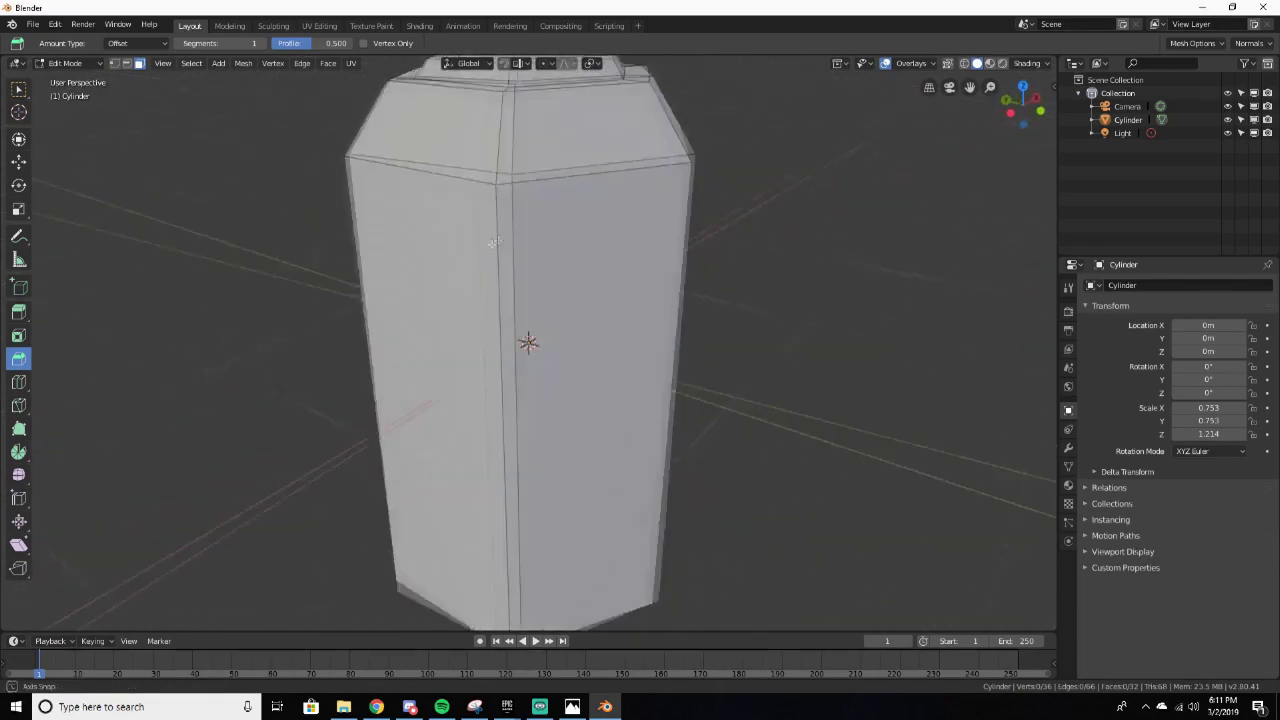
pyautogui.scroll(-5, 450, 290)
pyautogui.click(465, 307)
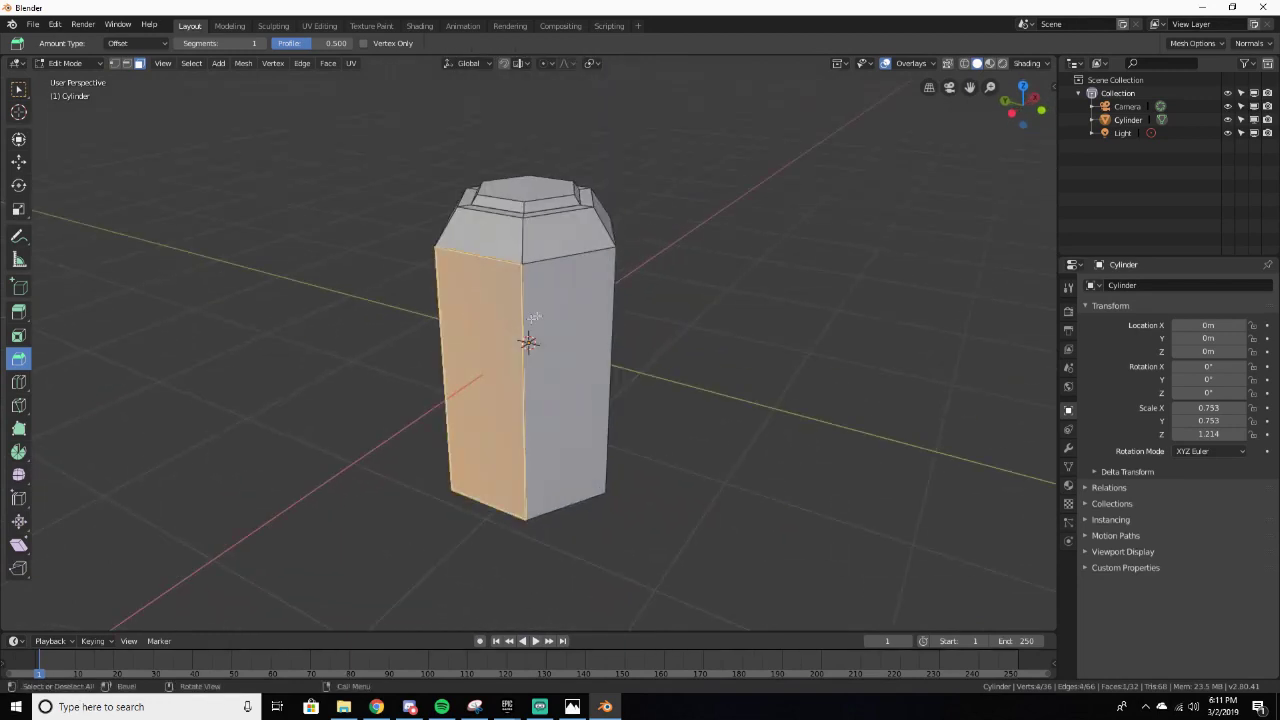
pyautogui.keyDown('shift'); pyautogui.click(558, 291); pyautogui.keyUp('shift')
pyautogui.moveTo(558, 291); pyautogui.dragTo(443, 283, button='middle')
pyautogui.keyDown('shift'); pyautogui.click(534, 294); pyautogui.keyUp('shift')
pyautogui.moveTo(534, 294); pyautogui.dragTo(608, 343, button='middle')
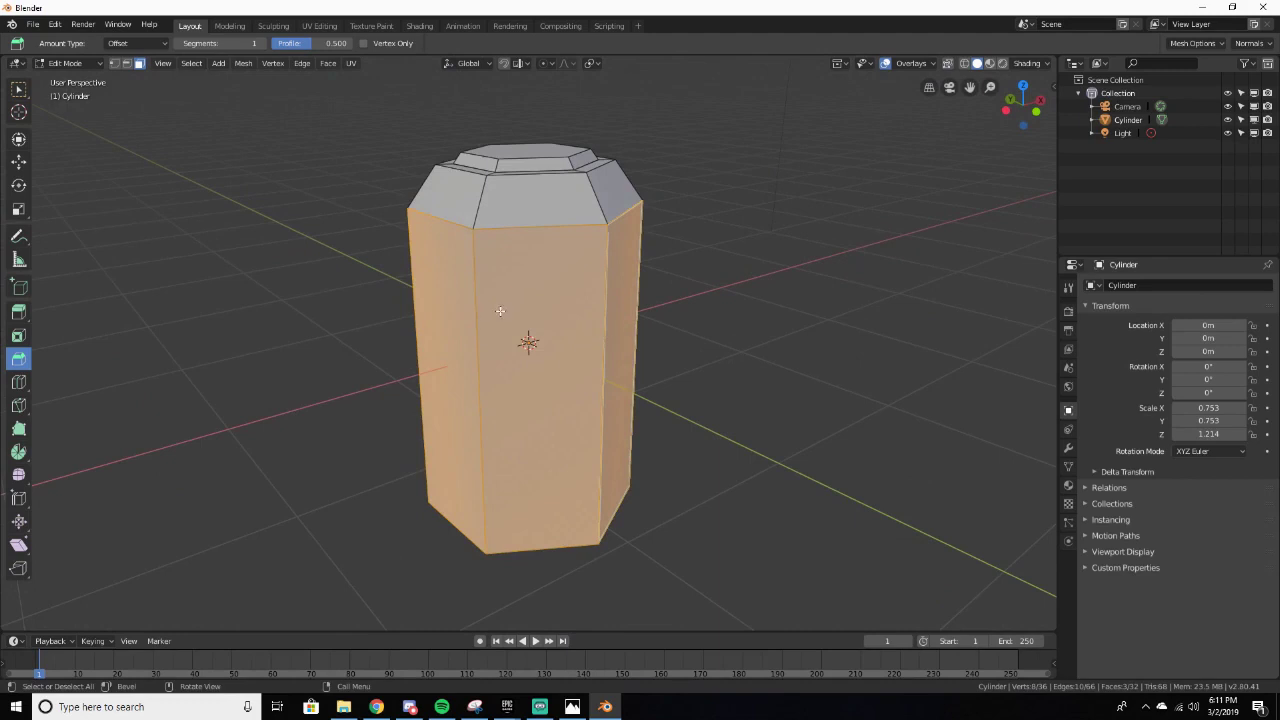
pyautogui.press('x')
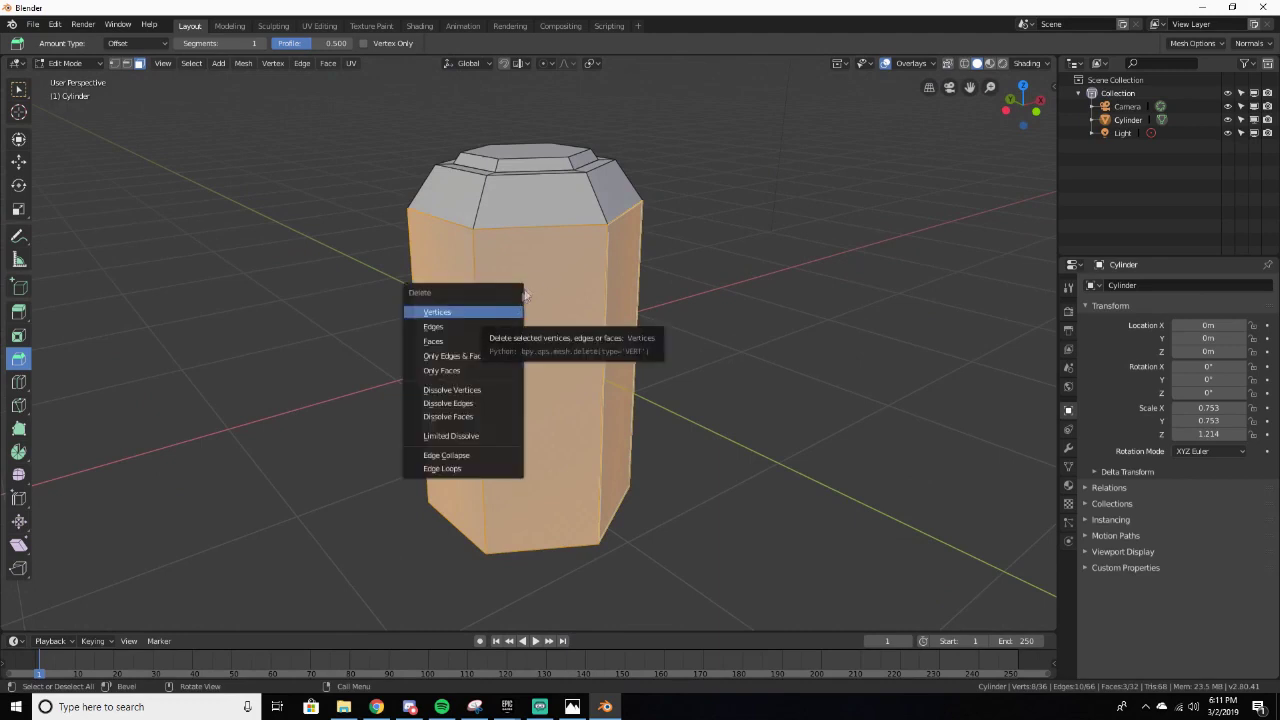
pyautogui.click(491, 341)
pyautogui.moveTo(491, 341)
pyautogui.mouseDown(button='middle')
pyautogui.moveTo(565, 297)
pyautogui.moveTo(400, 277)
pyautogui.moveTo(246, 331)
pyautogui.moveTo(400, 343)
pyautogui.moveTo(618, 257)
pyautogui.moveTo(421, 390)
pyautogui.moveTo(510, 341)
pyautogui.mouseUp(button='middle')
pyautogui.press('Tab')
# Step: Add a Solidify modifier to the opened prism with a thickness of 0.02 m and collapse its settings
pyautogui.click(1068, 449)
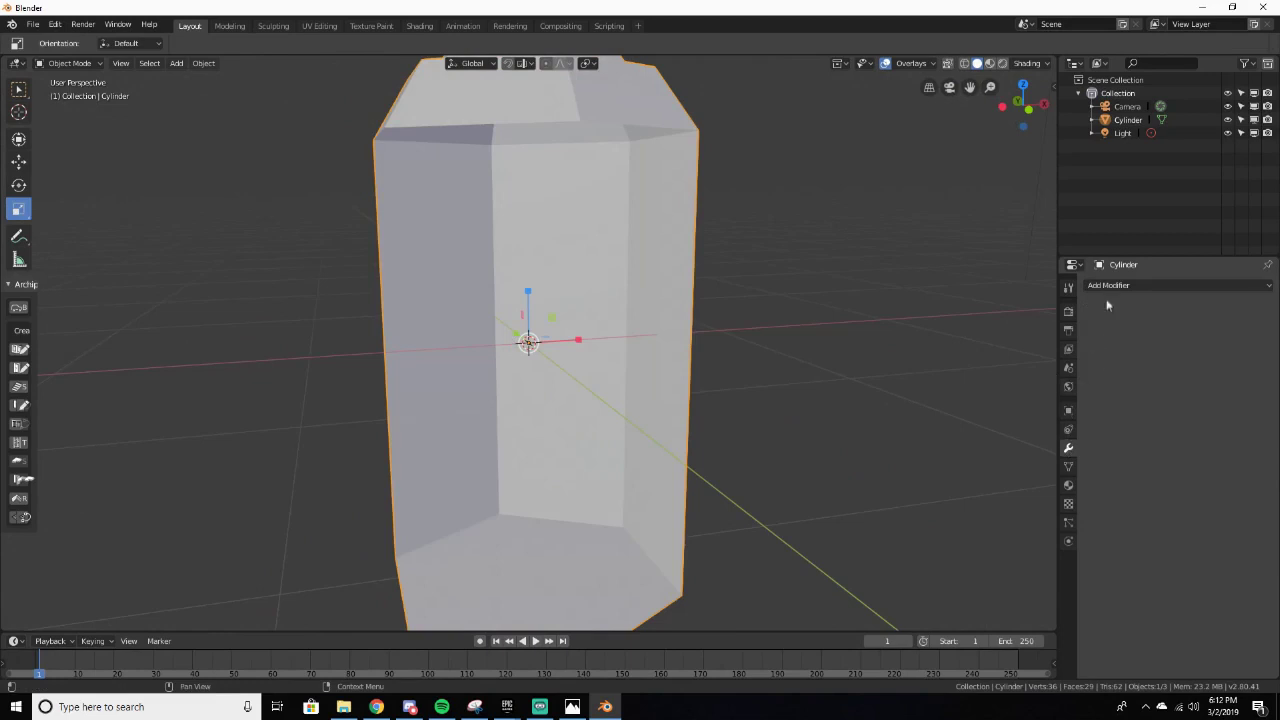
pyautogui.click(1108, 285)
pyautogui.click(1128, 285)
pyautogui.click(1128, 285)
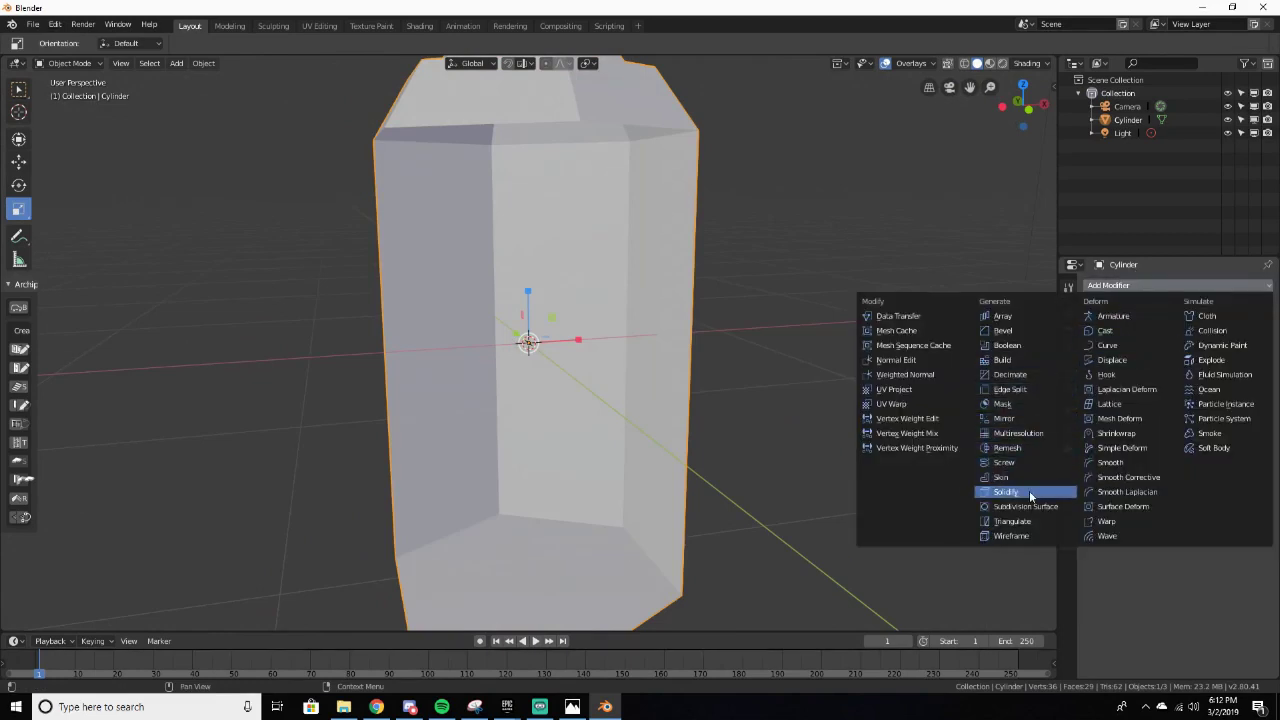
pyautogui.click(1029, 493)
pyautogui.moveTo(1130, 344); pyautogui.dragTo(1145, 344)
pyautogui.moveTo(760, 390); pyautogui.dragTo(748, 352, button='middle')
pyautogui.scroll(-2, 806, 394)
pyautogui.scroll(3, 827, 334)
pyautogui.scroll(-3, 620, 390)
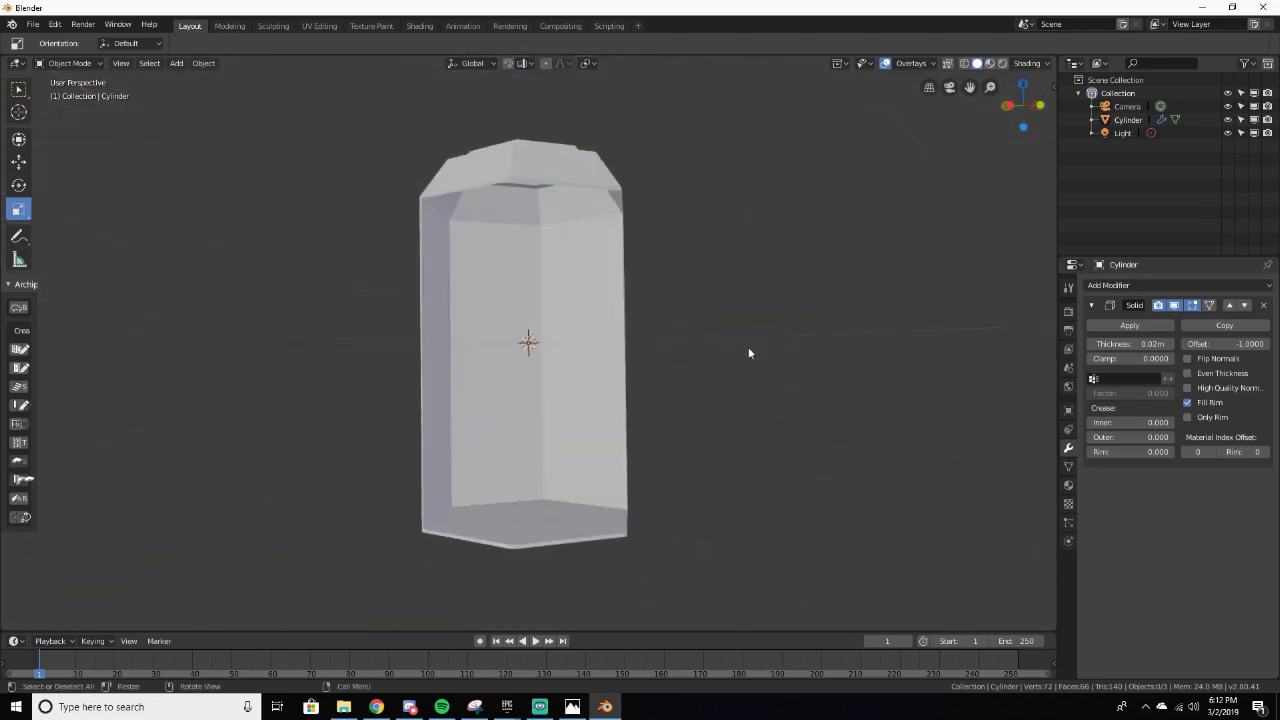
pyautogui.click(1093, 306)
# Step: Examine the solidified shell's interior, floor and cap from several angles and distances
pyautogui.moveTo(951, 380); pyautogui.dragTo(510, 398, button='middle')
pyautogui.moveTo(560, 338); pyautogui.dragTo(540, 273, button='middle')
pyautogui.scroll(4, 516, 416)
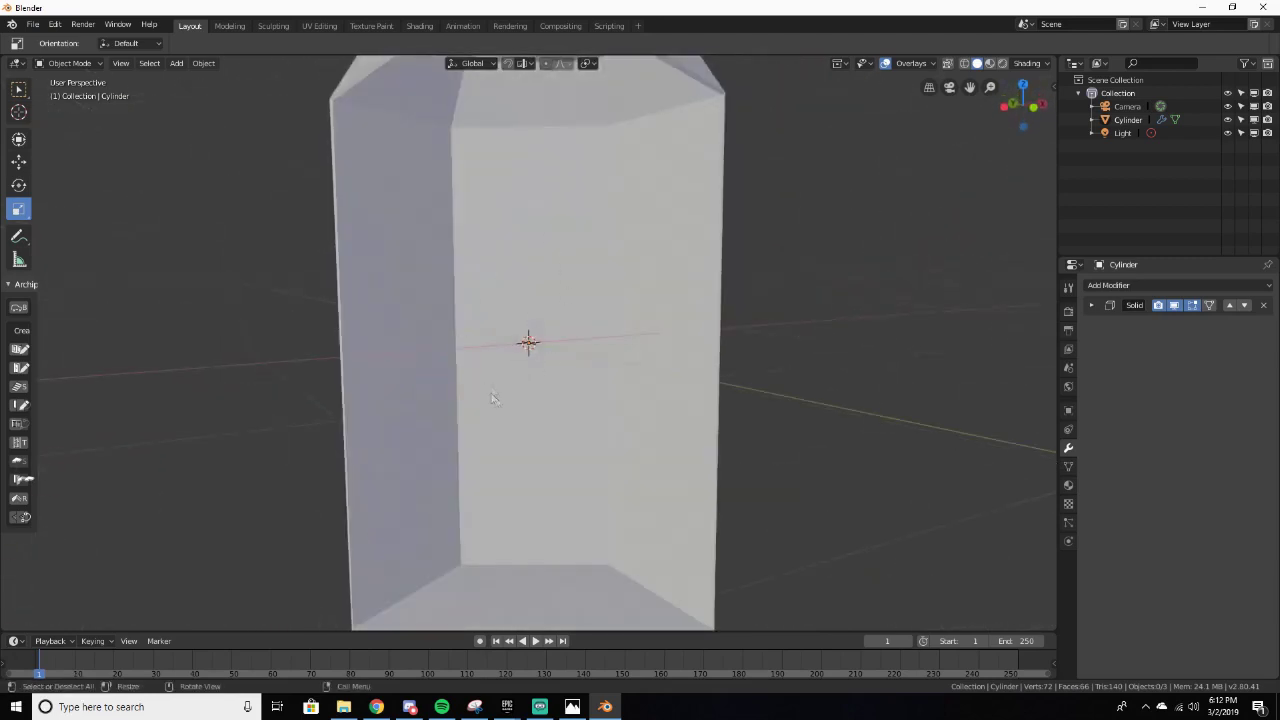
pyautogui.scroll(-3, 565, 290)
pyautogui.moveTo(580, 331)
pyautogui.mouseDown(button='middle')
pyautogui.moveTo(260, 363)
pyautogui.moveTo(1022, 358)
pyautogui.moveTo(838, 339)
pyautogui.moveTo(468, 340)
pyautogui.moveTo(540, 286)
pyautogui.moveTo(586, 380)
pyautogui.moveTo(594, 468)
pyautogui.moveTo(495, 352)
pyautogui.moveTo(506, 266)
pyautogui.moveTo(595, 310)
pyautogui.moveTo(597, 321)
pyautogui.moveTo(573, 322)
pyautogui.mouseUp(button='middle')
pyautogui.scroll(2, 468, 340)
pyautogui.scroll(-2, 543, 286)
pyautogui.scroll(3, 506, 266)
pyautogui.scroll(-3, 597, 321)
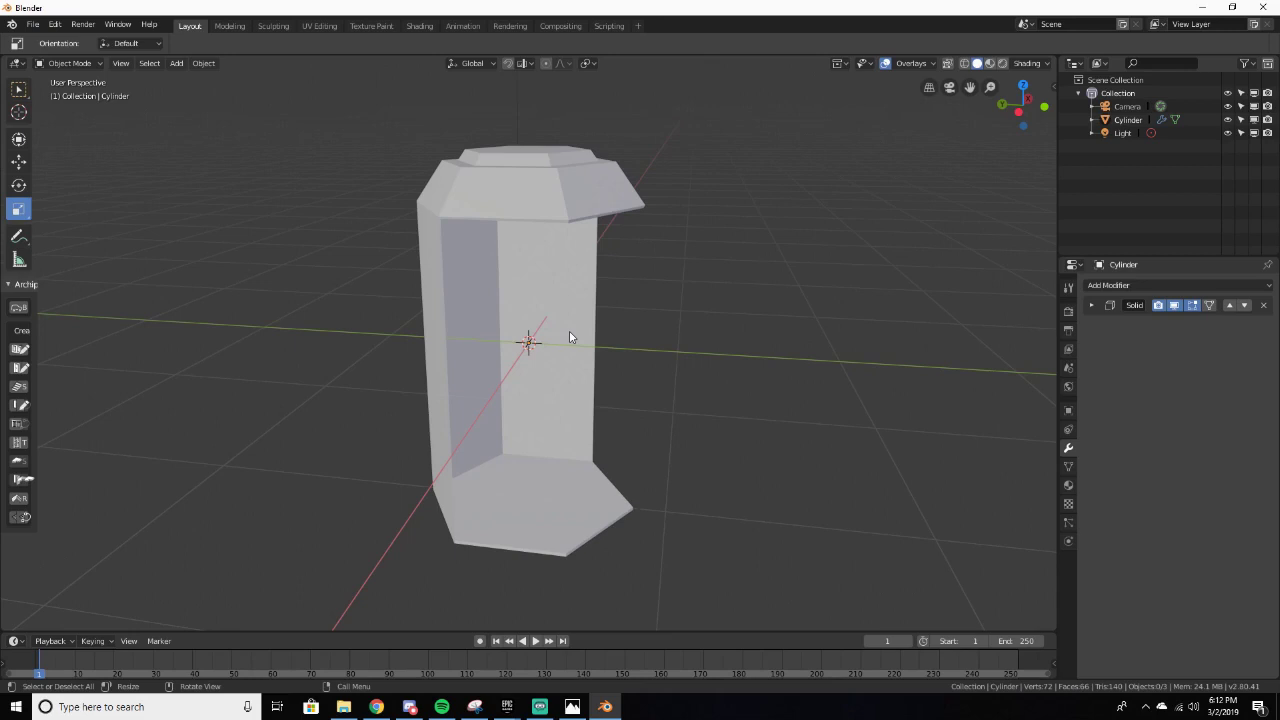
pyautogui.moveTo(674, 346); pyautogui.dragTo(564, 309, button='middle')
pyautogui.scroll(4, 505, 336)
pyautogui.scroll(-4, 637, 304)
pyautogui.scroll(4, 468, 345)
pyautogui.scroll(-4, 565, 312)
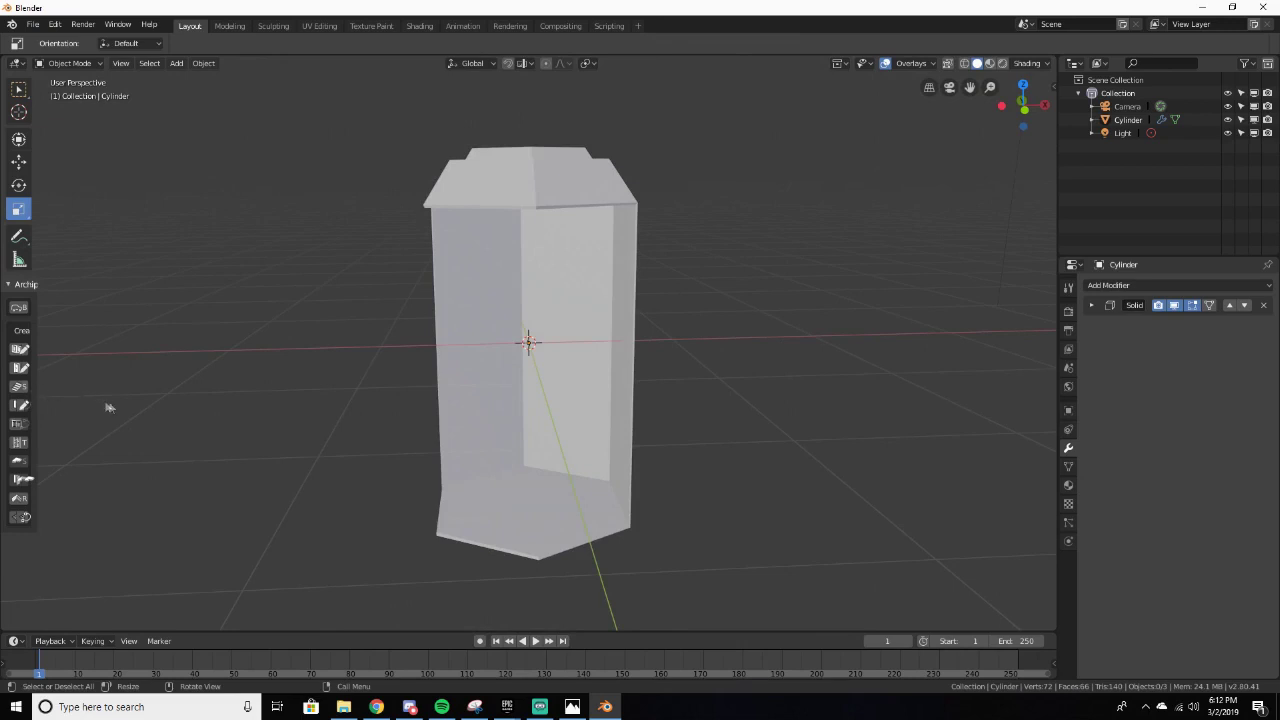
pyautogui.moveTo(174, 149); pyautogui.dragTo(449, 271, button='middle')
pyautogui.scroll(-2, 519, 235)
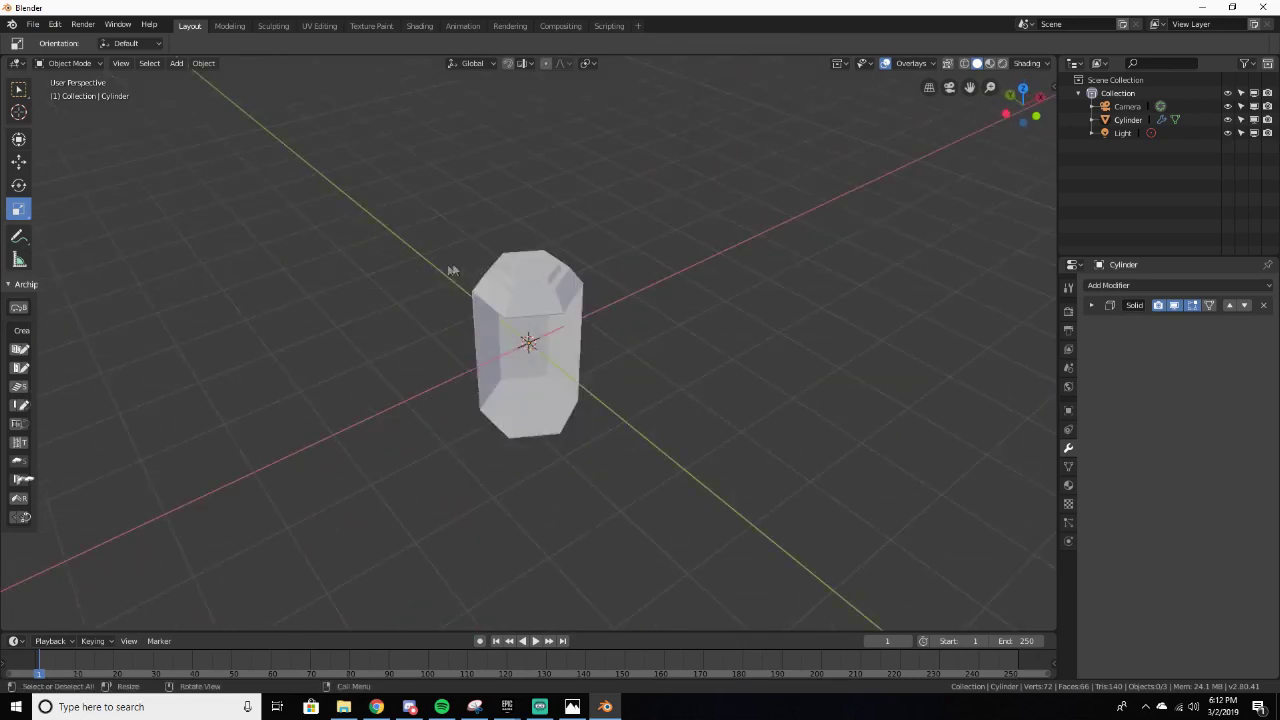
pyautogui.scroll(4, 580, 251)
pyautogui.moveTo(580, 251); pyautogui.dragTo(616, 205, button='middle')
pyautogui.scroll(-4, 486, 257)
pyautogui.scroll(1, 616, 207)
pyautogui.moveTo(616, 207); pyautogui.dragTo(600, 216, button='middle')
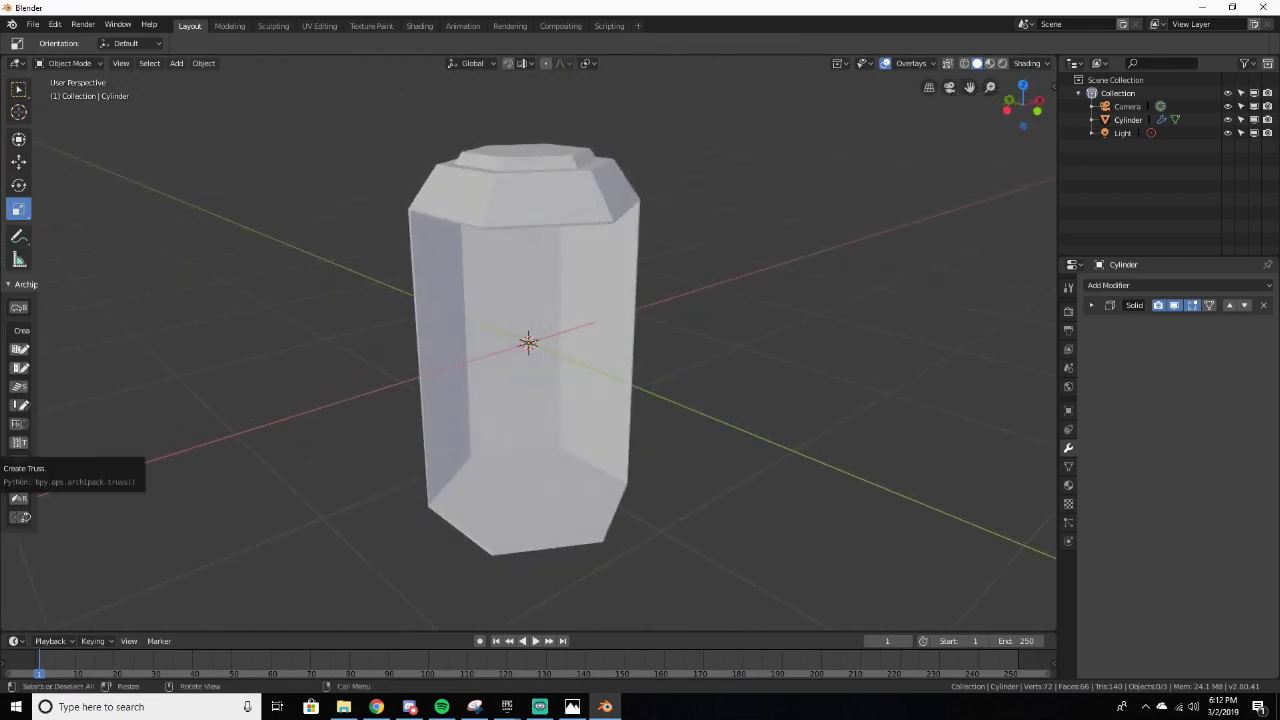
pyautogui.hotkey('alt', 'Tab')
# Step: Add a second six-sided cylinder at the shell's centre and scale it down uniformly to about three quarters
pyautogui.moveTo(406, 226); pyautogui.dragTo(529, 322, button='middle')
pyautogui.hotkey('shift', 'a')
pyautogui.moveTo(531, 320)
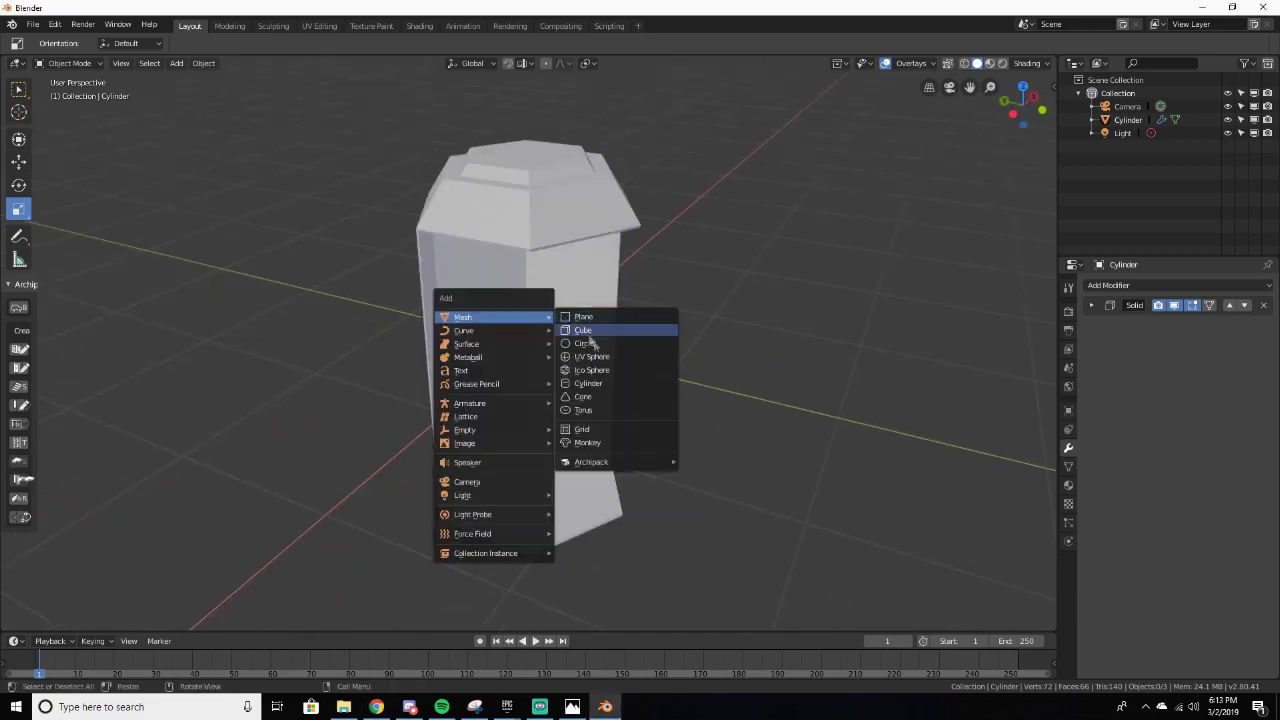
pyautogui.click(600, 383)
pyautogui.moveTo(600, 383); pyautogui.dragTo(666, 366, button='middle')
pyautogui.press('s')
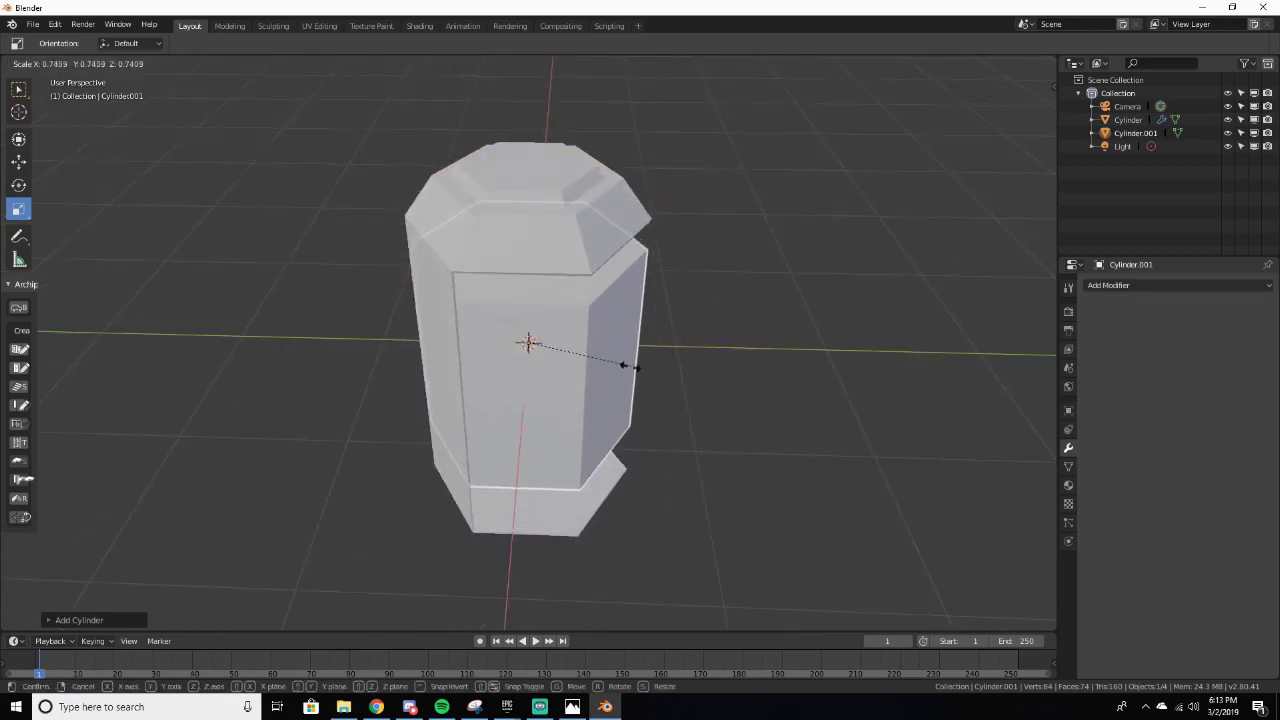
pyautogui.click(626, 367)
pyautogui.moveTo(626, 367); pyautogui.dragTo(190, 155, button='middle')
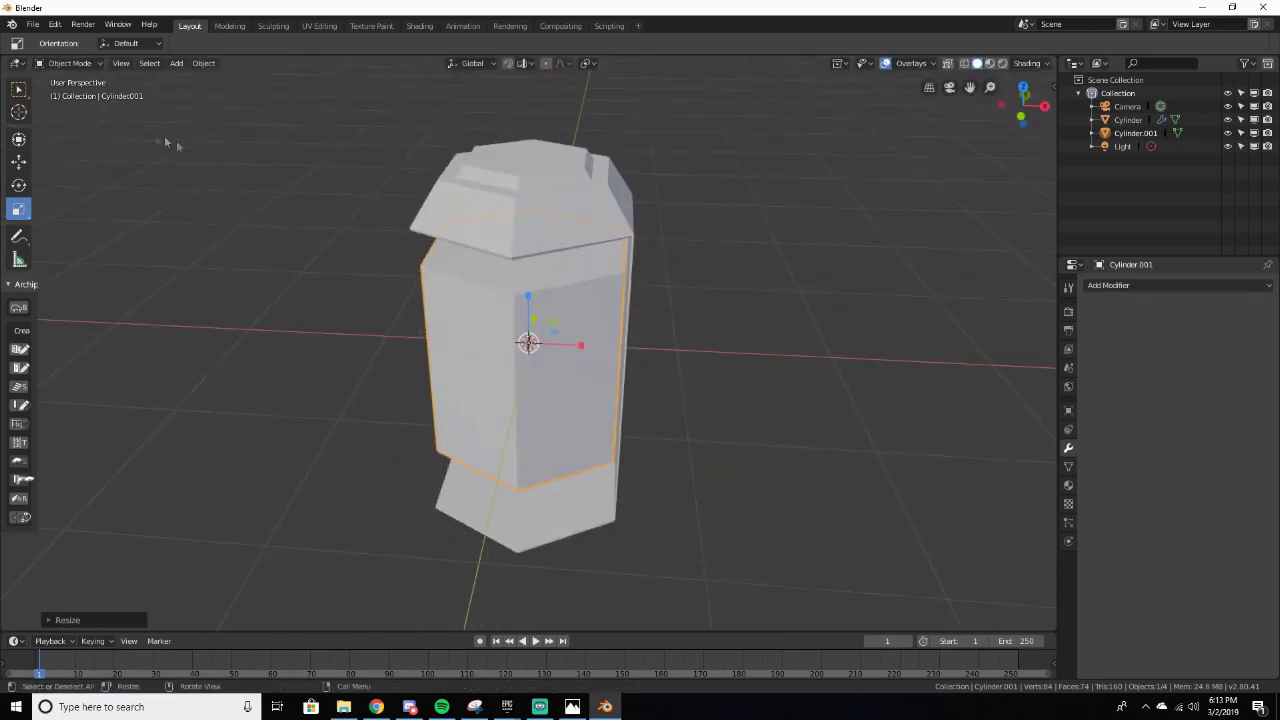
# Step: Move the new cylinder sideways until it sits clear of the solidified shell
pyautogui.click(19, 164)
pyautogui.moveTo(337, 237); pyautogui.dragTo(447, 295, button='middle')
pyautogui.moveTo(583, 329); pyautogui.dragTo(345, 384)
pyautogui.moveTo(345, 384); pyautogui.dragTo(283, 383, button='middle')
# Step: Delete two side faces of the new cylinder in Edit Mode, and return to Object Mode
pyautogui.press('Tab')
pyautogui.click(345, 322)
pyautogui.moveTo(345, 322); pyautogui.dragTo(601, 144, button='middle')
pyautogui.keyDown('shift'); pyautogui.click(573, 170); pyautogui.keyUp('shift')
pyautogui.press('x')
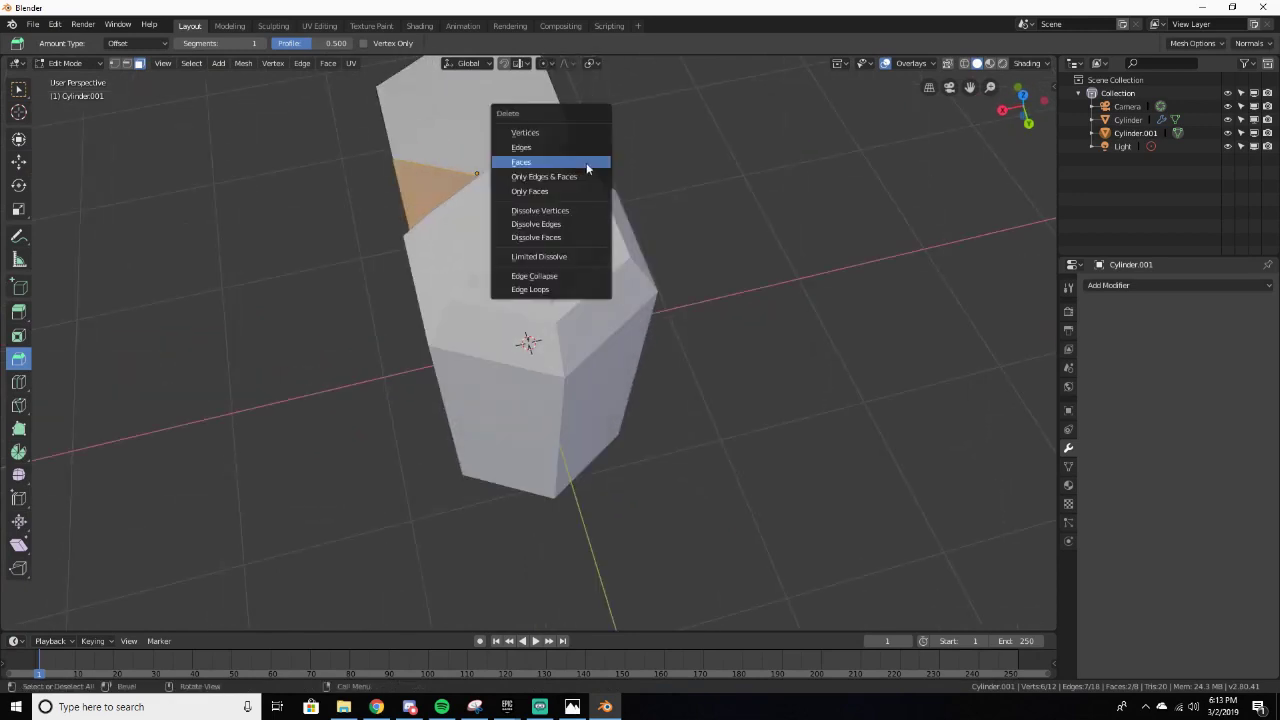
pyautogui.click(563, 164)
pyautogui.moveTo(563, 164); pyautogui.dragTo(851, 279, button='middle')
pyautogui.press('Tab')
# Step: Move the opened cylinder back into the shell's opening and stretch it vertically towards the shell's base and cap
pyautogui.moveTo(730, 355); pyautogui.dragTo(505, 348)
pyautogui.moveTo(505, 348); pyautogui.dragTo(444, 326, button='middle')
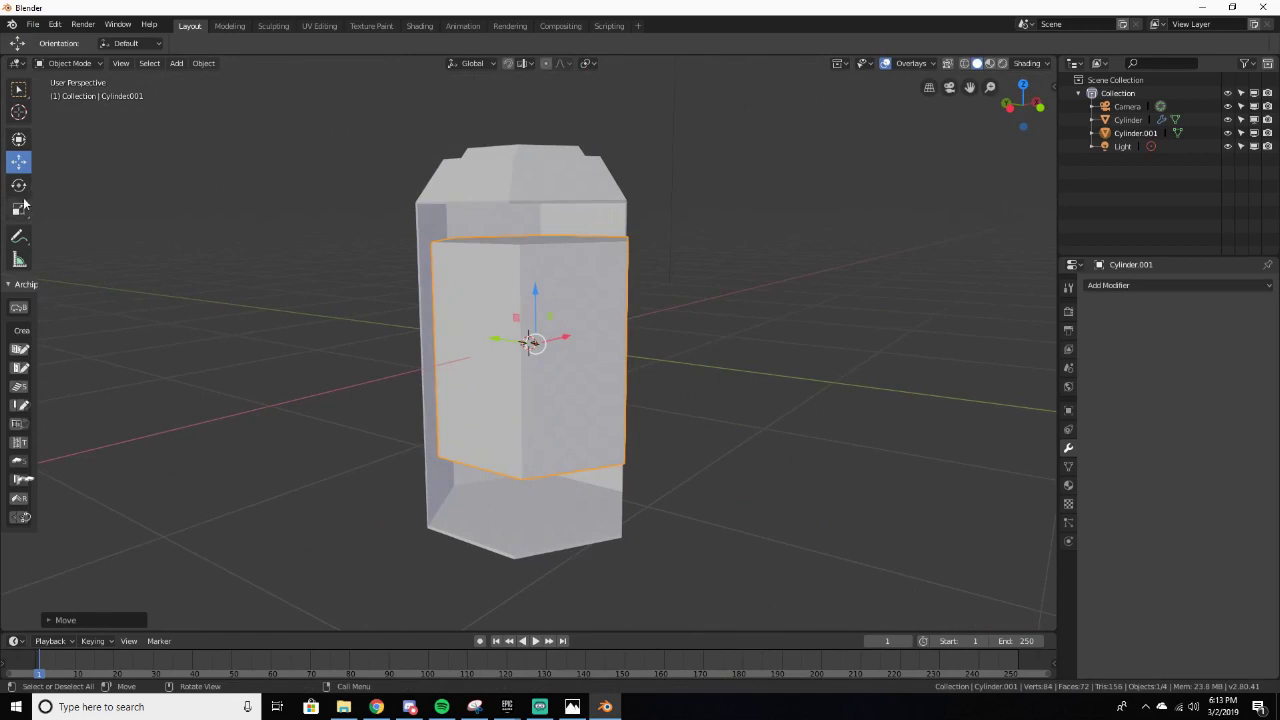
pyautogui.click(20, 208)
pyautogui.moveTo(528, 284); pyautogui.dragTo(531, 280)
pyautogui.moveTo(531, 280); pyautogui.dragTo(202, 206, button='middle')
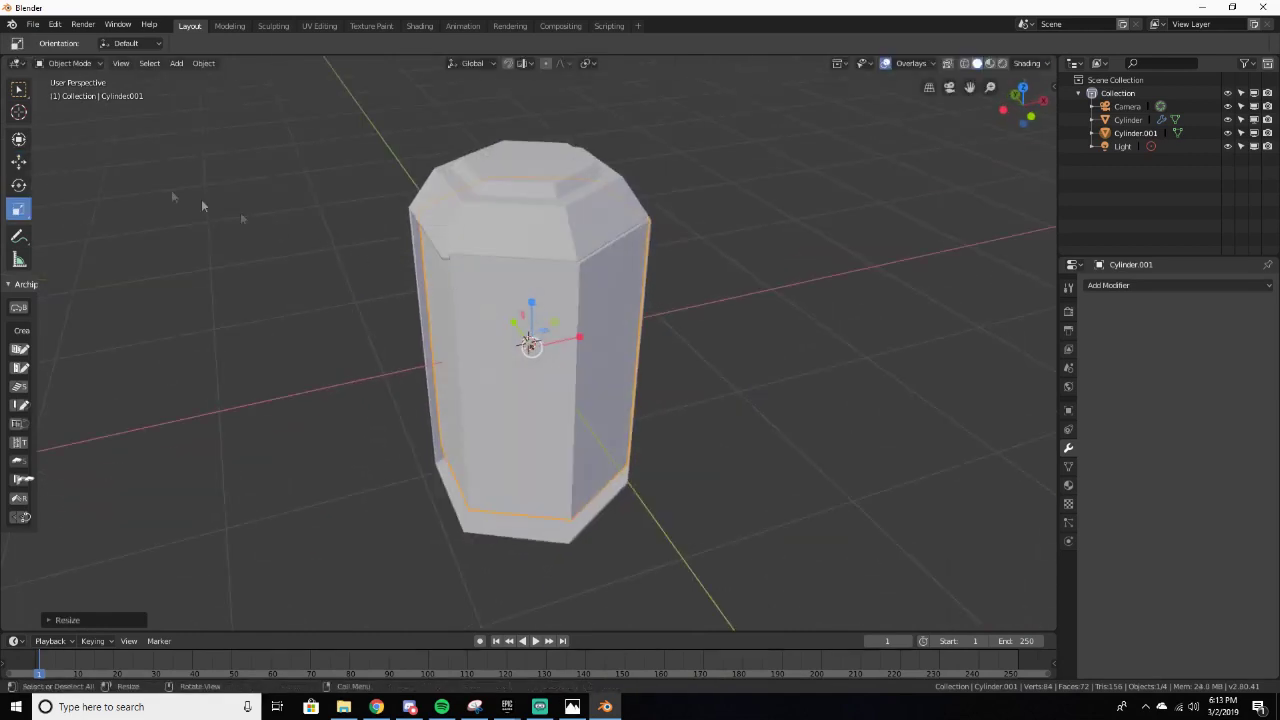
# Step: Shift the front piece horizontally within the opening and scale it up uniformly to about 1.06
pyautogui.click(20, 162)
pyautogui.moveTo(562, 336); pyautogui.dragTo(568, 337)
pyautogui.moveTo(568, 337); pyautogui.dragTo(675, 303, button='middle')
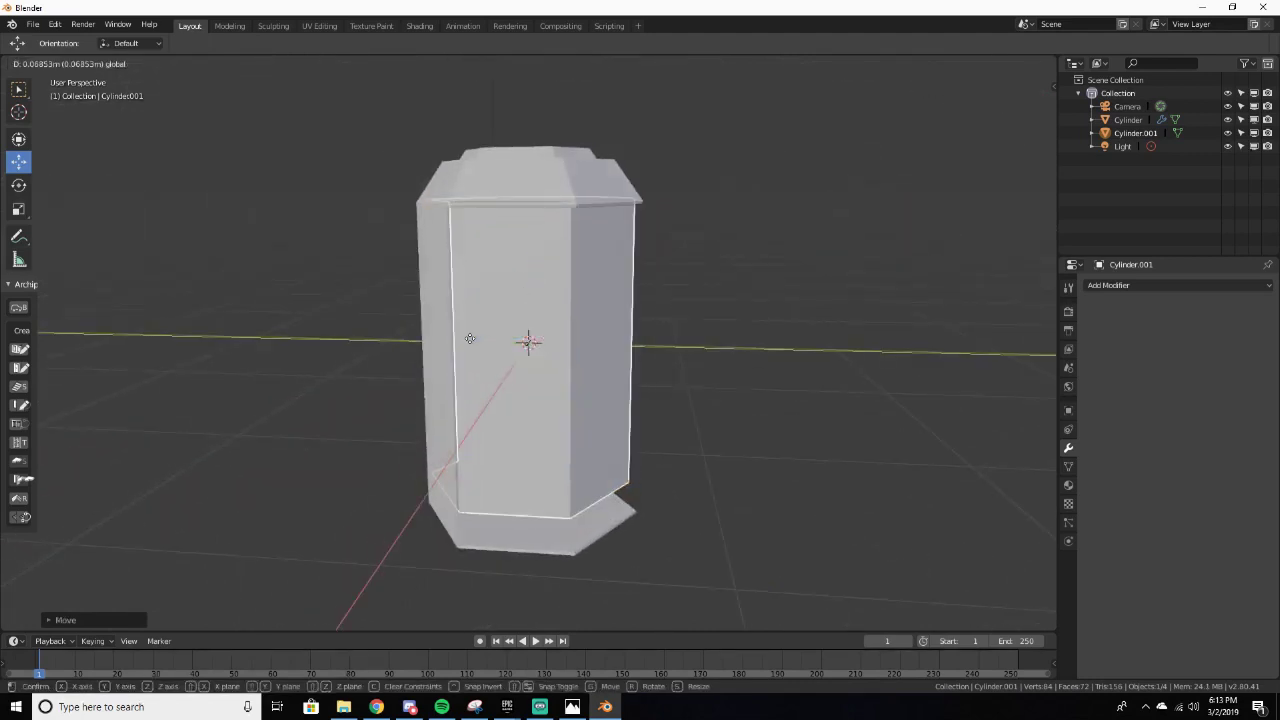
pyautogui.press('s')
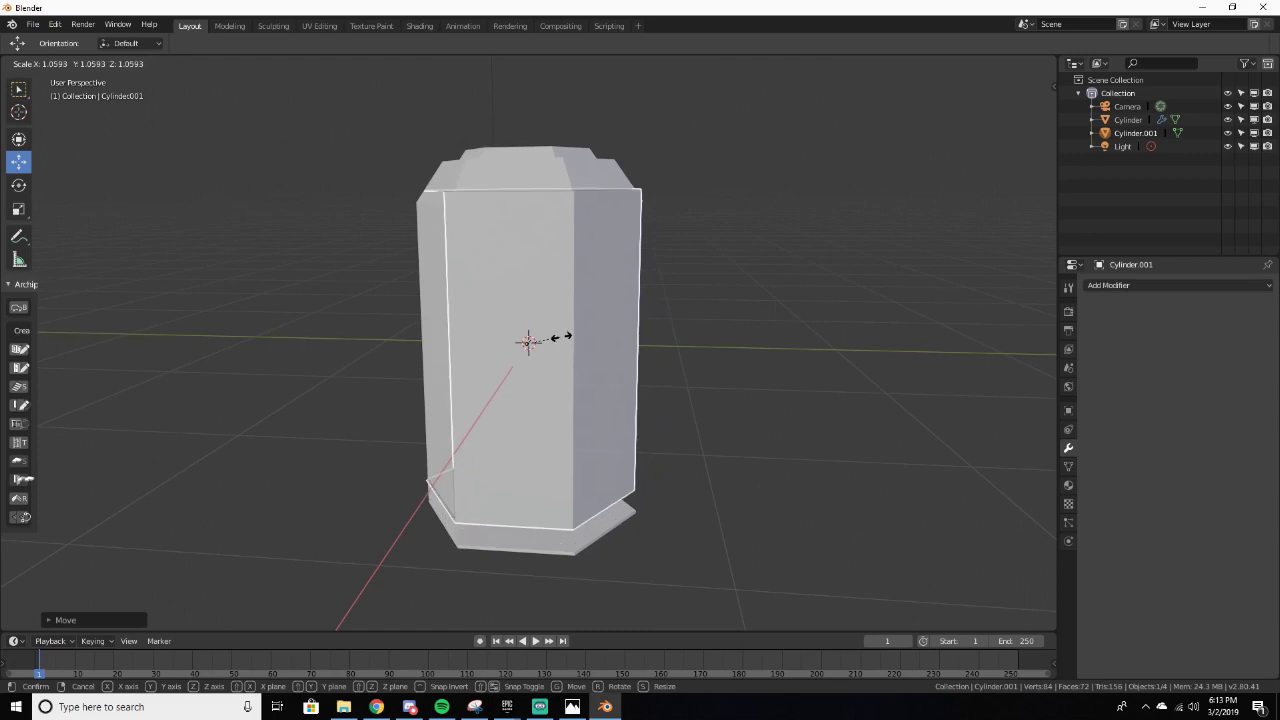
pyautogui.click(503, 337)
pyautogui.moveTo(503, 337); pyautogui.dragTo(481, 282, button='middle')
# Step: Nudge the front piece into the gap between cap and base, and stretch it slightly along Z
pyautogui.moveTo(548, 355); pyautogui.dragTo(556, 362)
pyautogui.moveTo(556, 362); pyautogui.dragTo(603, 396, button='middle')
pyautogui.moveTo(535, 291); pyautogui.dragTo(524, 302)
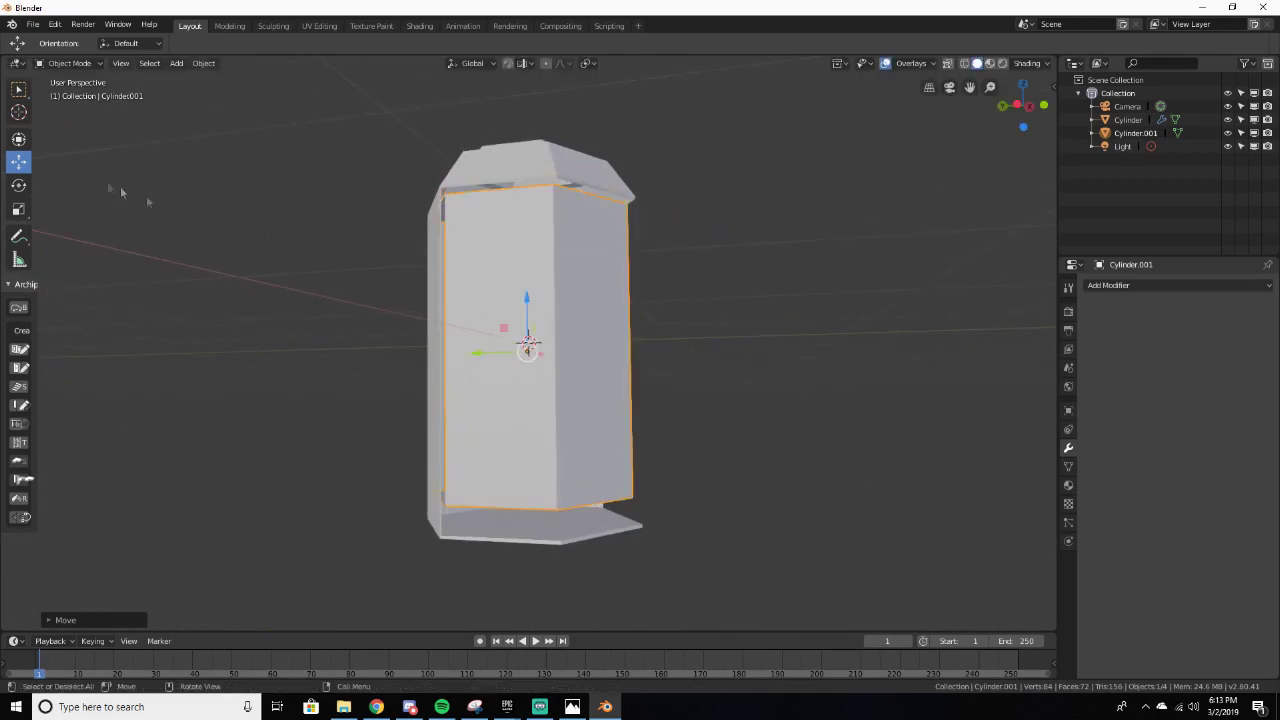
pyautogui.click(19, 210)
pyautogui.moveTo(527, 299); pyautogui.dragTo(531, 290)
pyautogui.click(19, 161)
pyautogui.moveTo(493, 276); pyautogui.dragTo(486, 337, button='middle')
# Step: Examine how the front piece fits against the shell's cap, base and sides from several angles and distances
pyautogui.hotkey('alt', 'a')
pyautogui.scroll(2, 477, 317)
pyautogui.scroll(-4, 409, 326)
pyautogui.moveTo(409, 326); pyautogui.dragTo(503, 336, button='middle')
pyautogui.scroll(4, 538, 345)
pyautogui.press('Tab')
pyautogui.press('Tab')
pyautogui.scroll(-5, 591, 334)
pyautogui.moveTo(594, 334); pyautogui.dragTo(646, 357, button='middle')
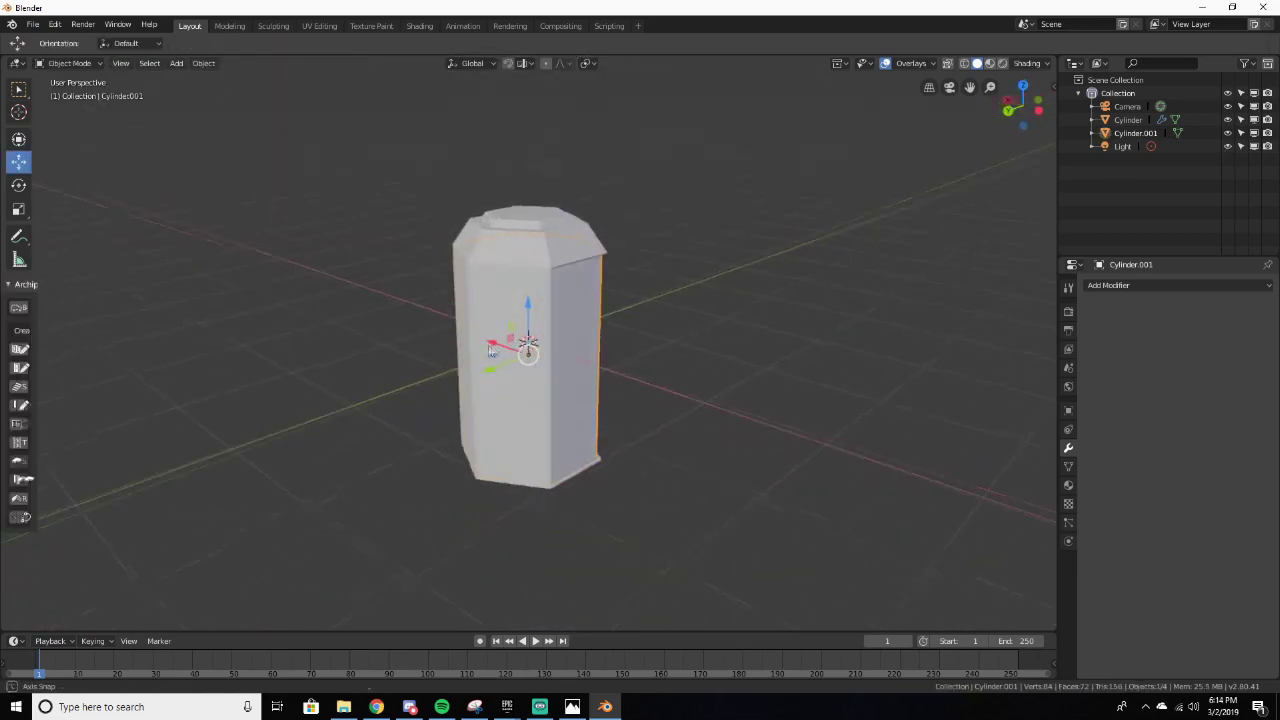
# Step: Move the front piece out of the shell so that it stands in front of the opening
pyautogui.press('g')
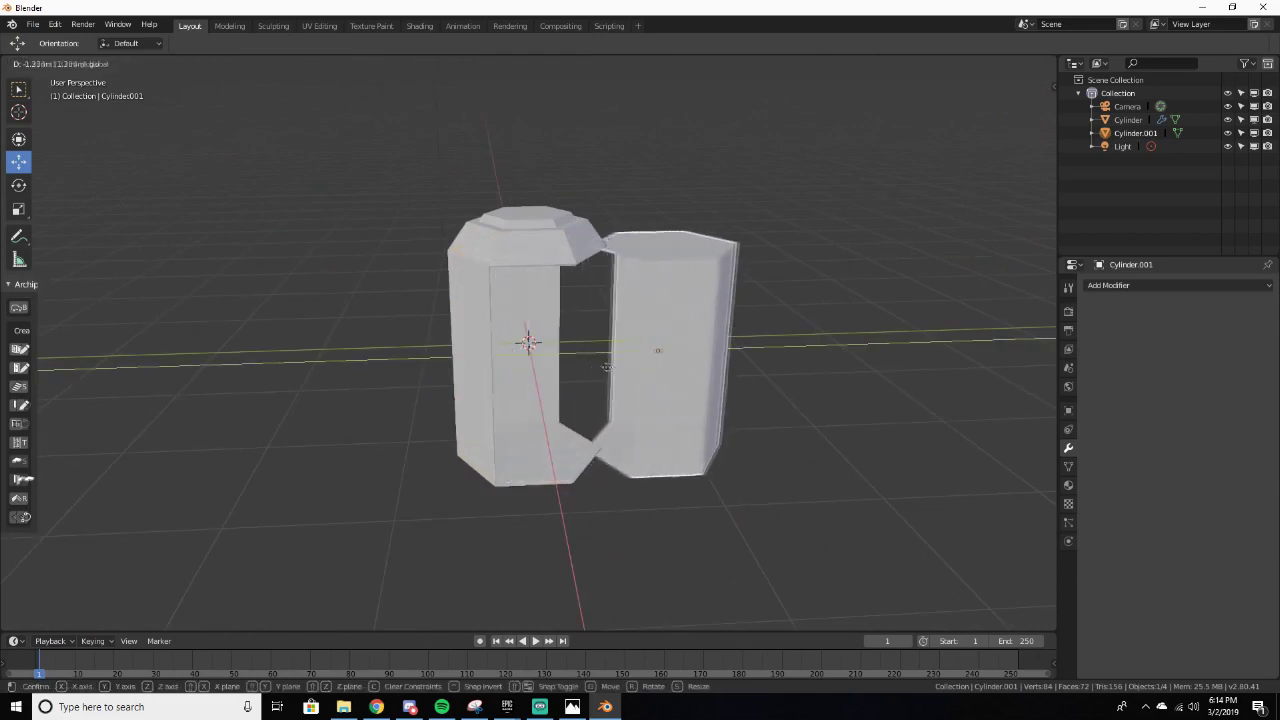
pyautogui.click(651, 376)
pyautogui.moveTo(651, 376); pyautogui.dragTo(510, 300, button='middle')
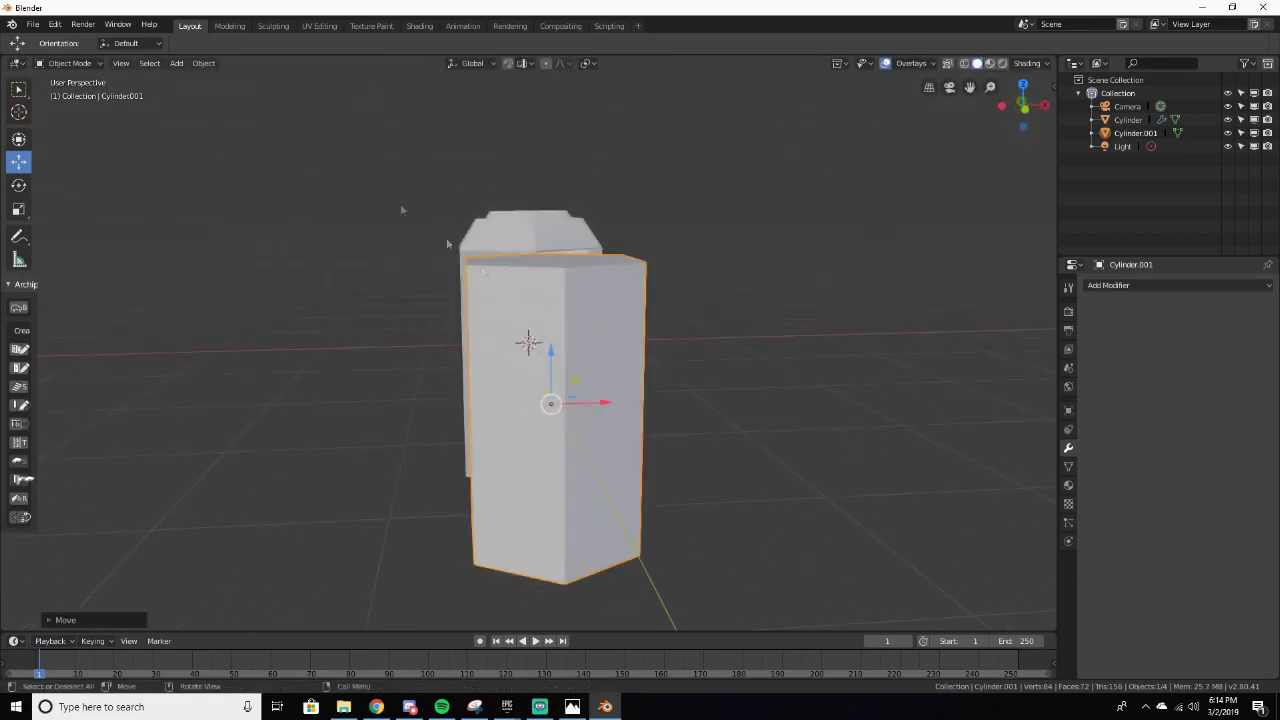
# Step: Split the 3D viewport in two, turn one half into a Shader Editor, and hide its sidebar
pyautogui.moveTo(5, 57); pyautogui.dragTo(475, 141)
pyautogui.click(16, 63)
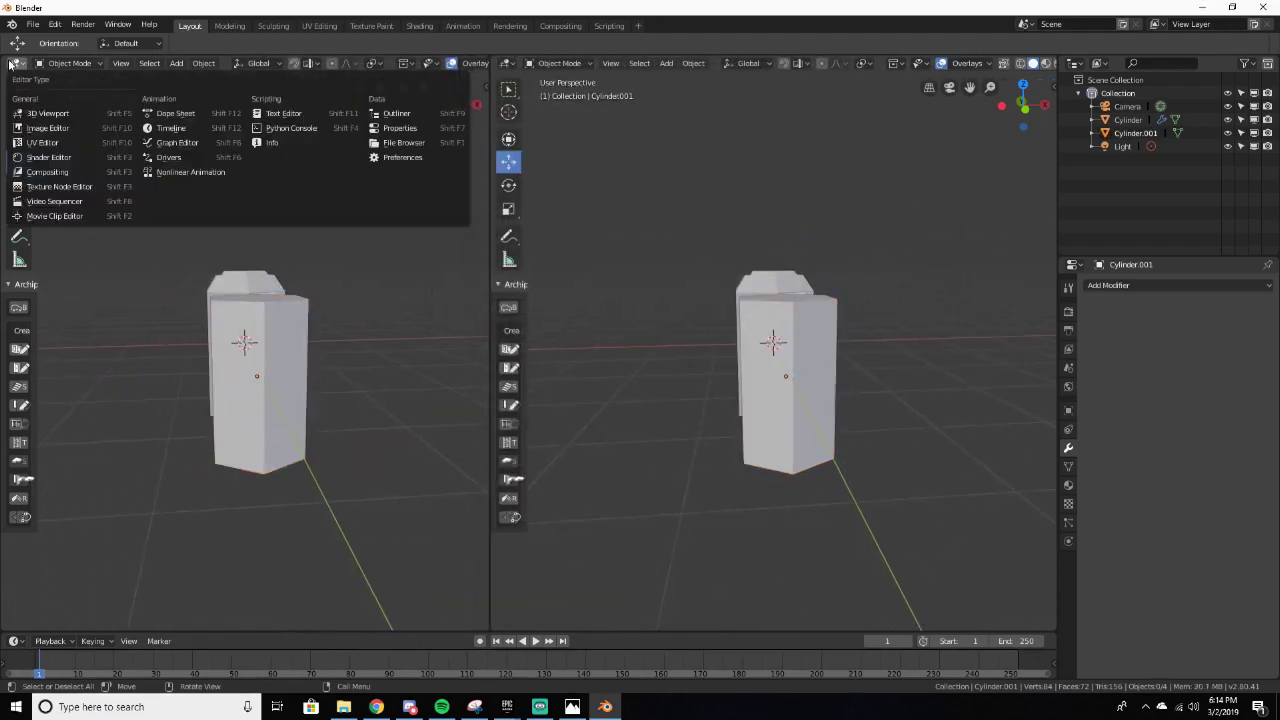
pyautogui.click(40, 157)
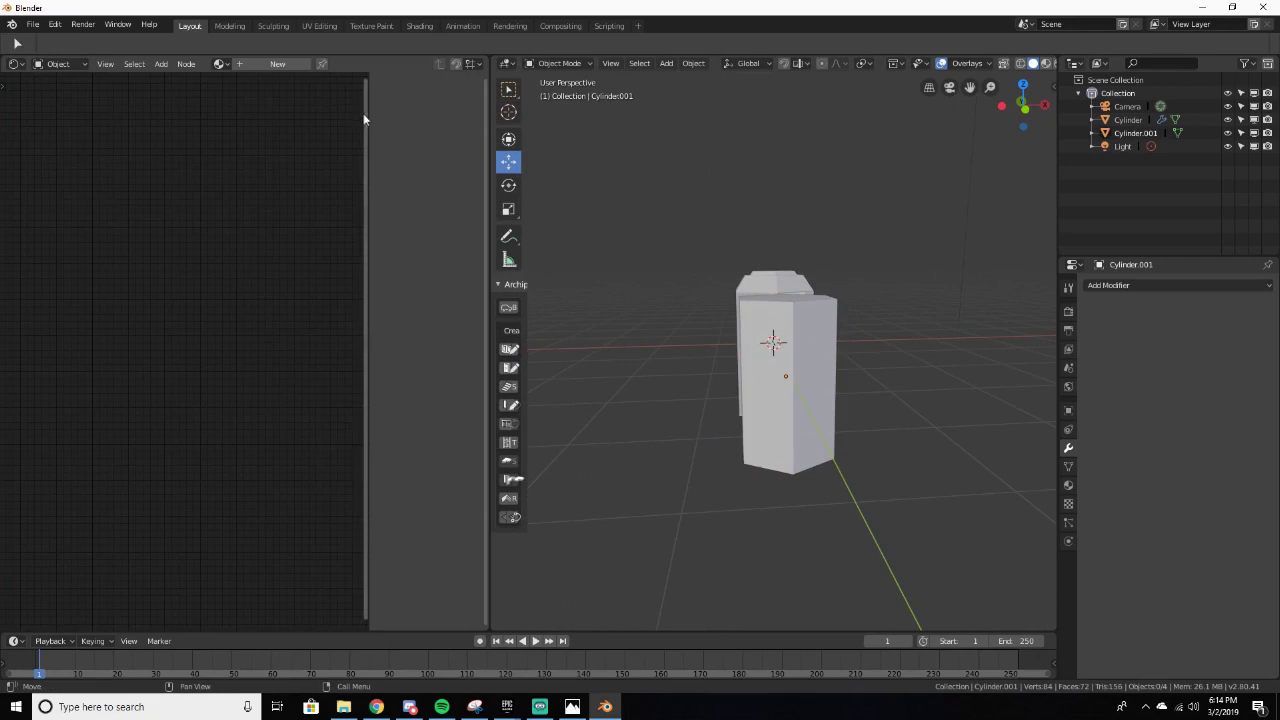
pyautogui.moveTo(368, 114); pyautogui.dragTo(485, 114)
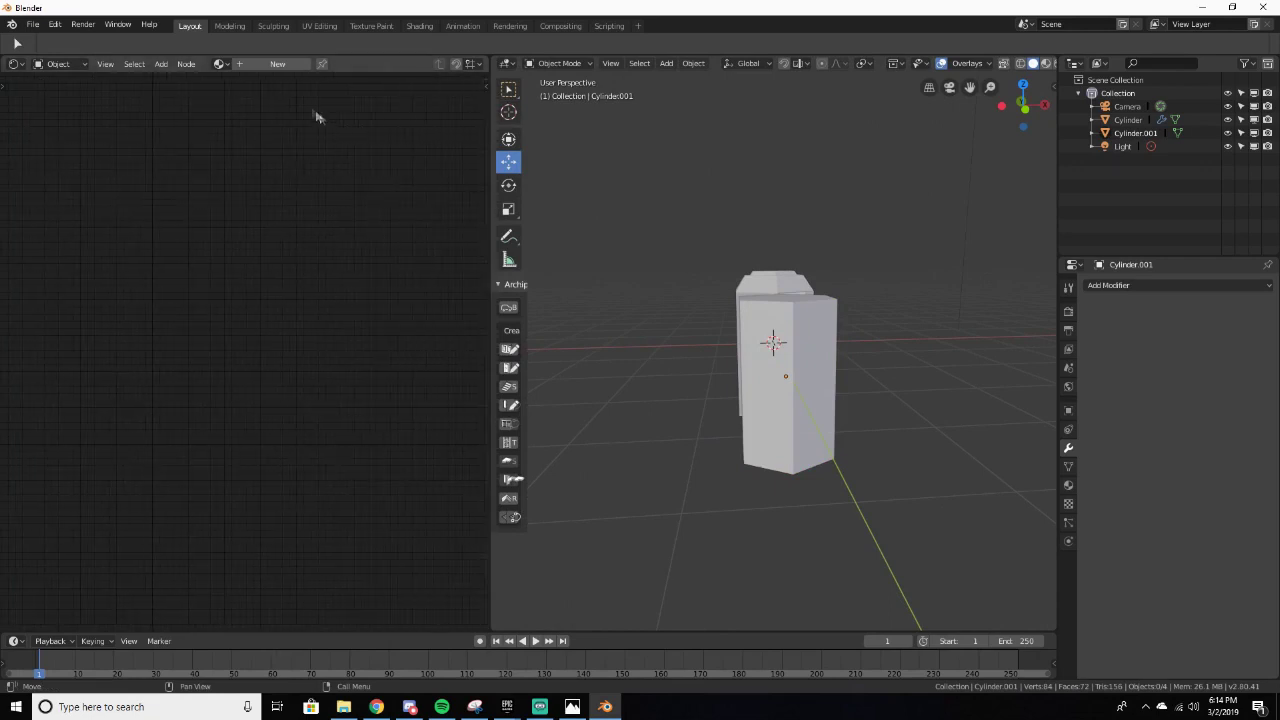
# Step: Create a new material for the front piece and delete its Principled shader node, keeping only the Material Output
pyautogui.click(269, 66)
pyautogui.moveTo(287, 250); pyautogui.dragTo(301, 231, button='middle')
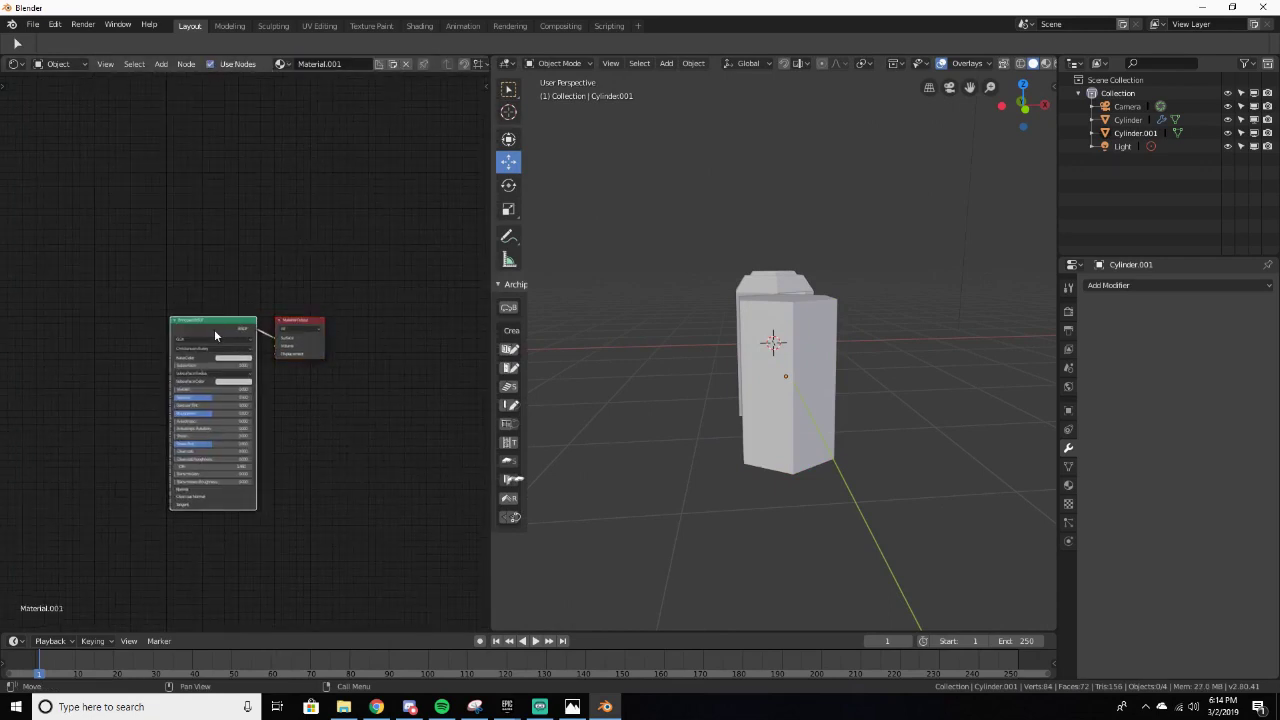
pyautogui.click(214, 329)
pyautogui.press('x')
pyautogui.scroll(2, 212, 331)
pyautogui.moveTo(228, 330); pyautogui.dragTo(303, 287, button='middle')
# Step: Add a Light Path node and place it well before the Material Output node
pyautogui.hotkey('shift', 'a')
pyautogui.click(280, 281)
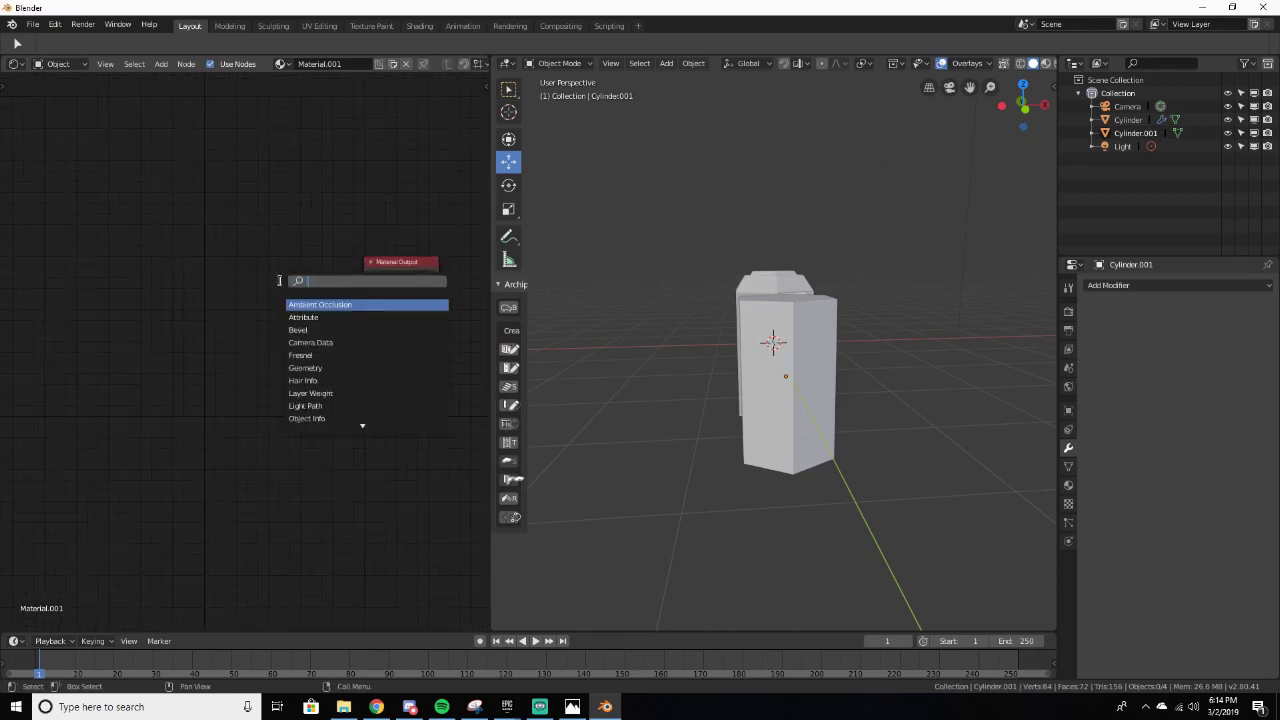
pyautogui.write('light')
pyautogui.press('Return')
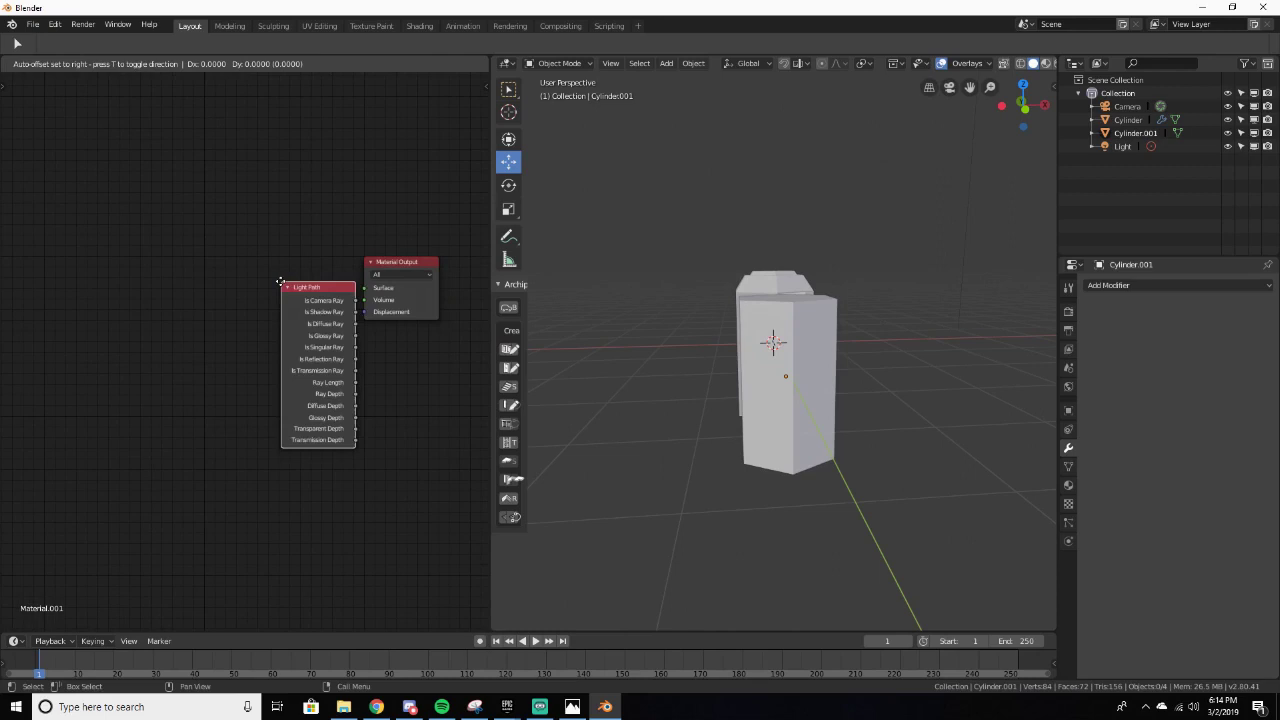
pyautogui.click(22, 101)
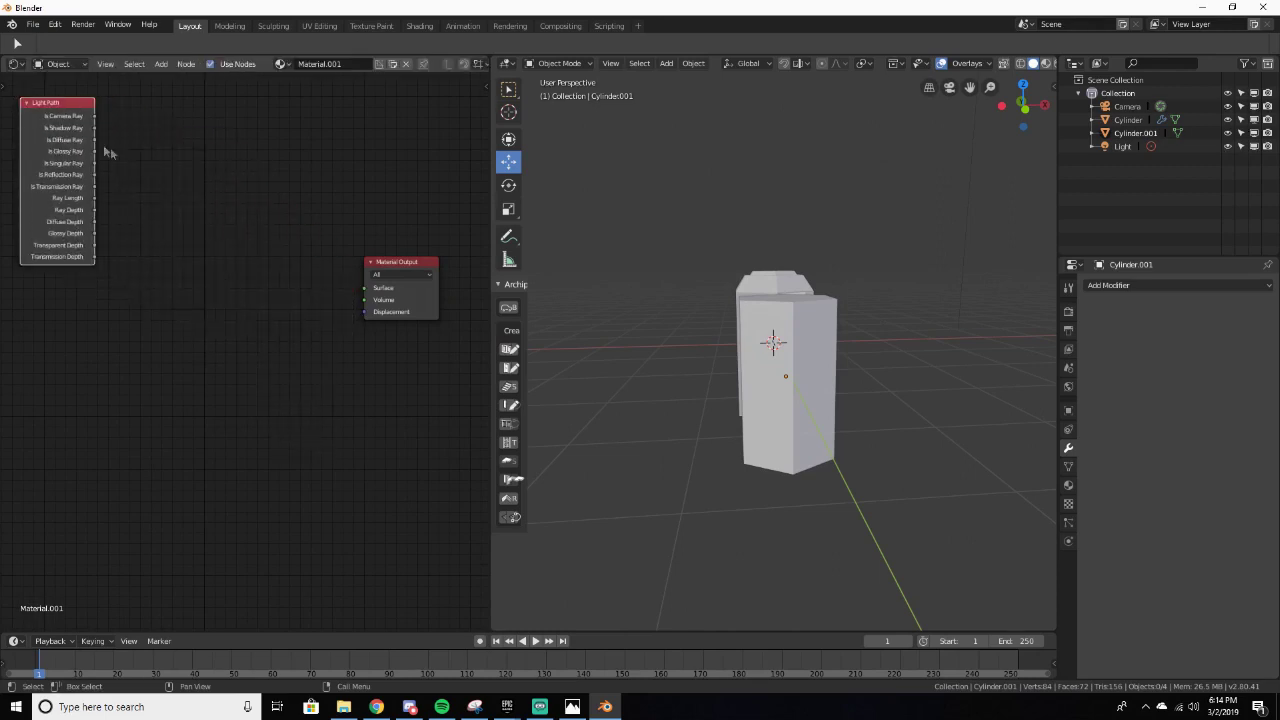
# Step: Add two Math nodes set to Add, placed one after the other following the Light Path node
pyautogui.hotkey('shift', 'a')
pyautogui.click(125, 153)
pyautogui.write('math')
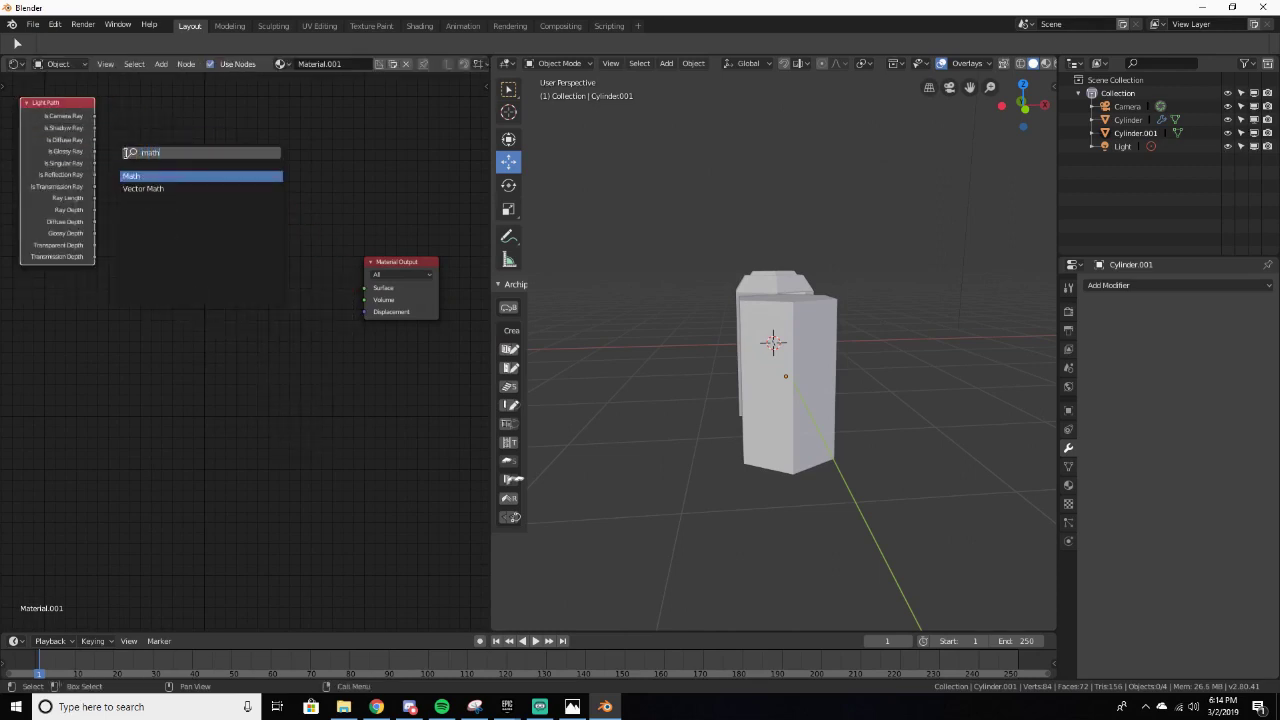
pyautogui.press('Return')
pyautogui.click(112, 139)
pyautogui.hotkey('shift', 'a')
pyautogui.write('math')
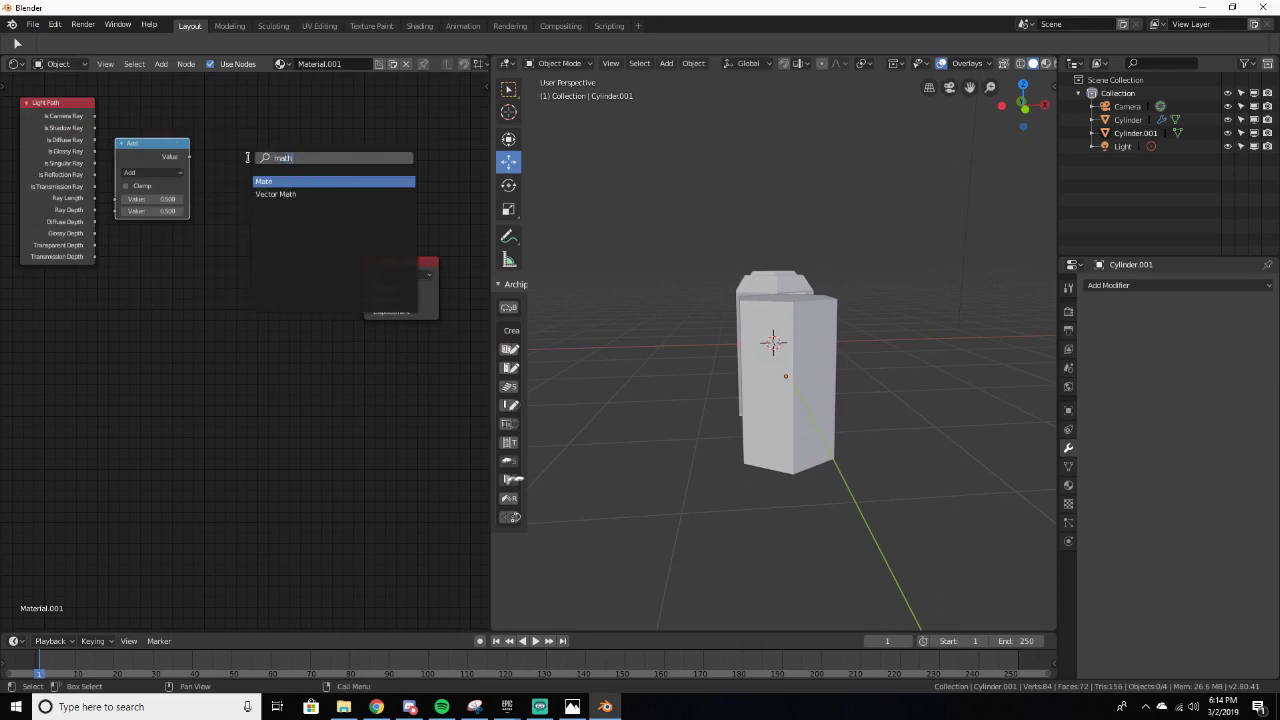
pyautogui.press('Return')
pyautogui.click(243, 142)
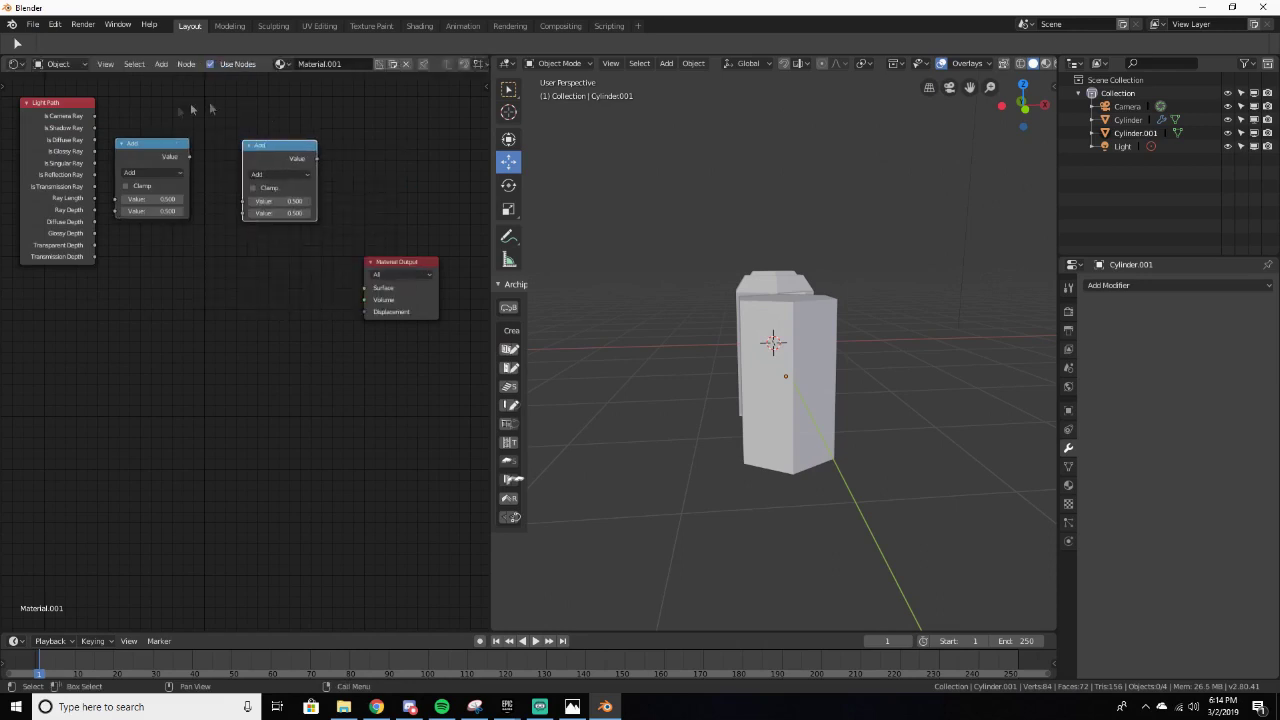
pyautogui.moveTo(148, 158); pyautogui.dragTo(170, 148)
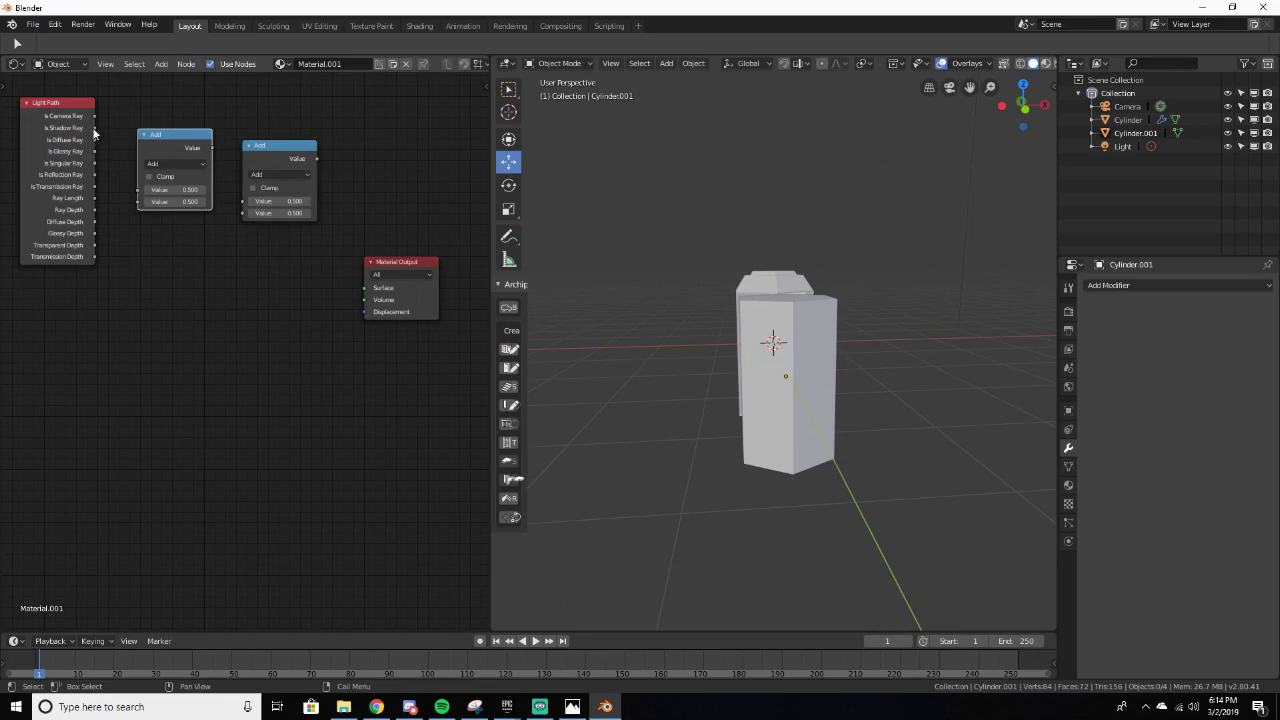
# Step: Link Is Shadow Ray and Is Diffuse Ray into the first Add node, and its result plus Is Glossy Ray into the second
pyautogui.moveTo(95, 128); pyautogui.dragTo(140, 196)
pyautogui.moveTo(95, 139); pyautogui.dragTo(138, 202)
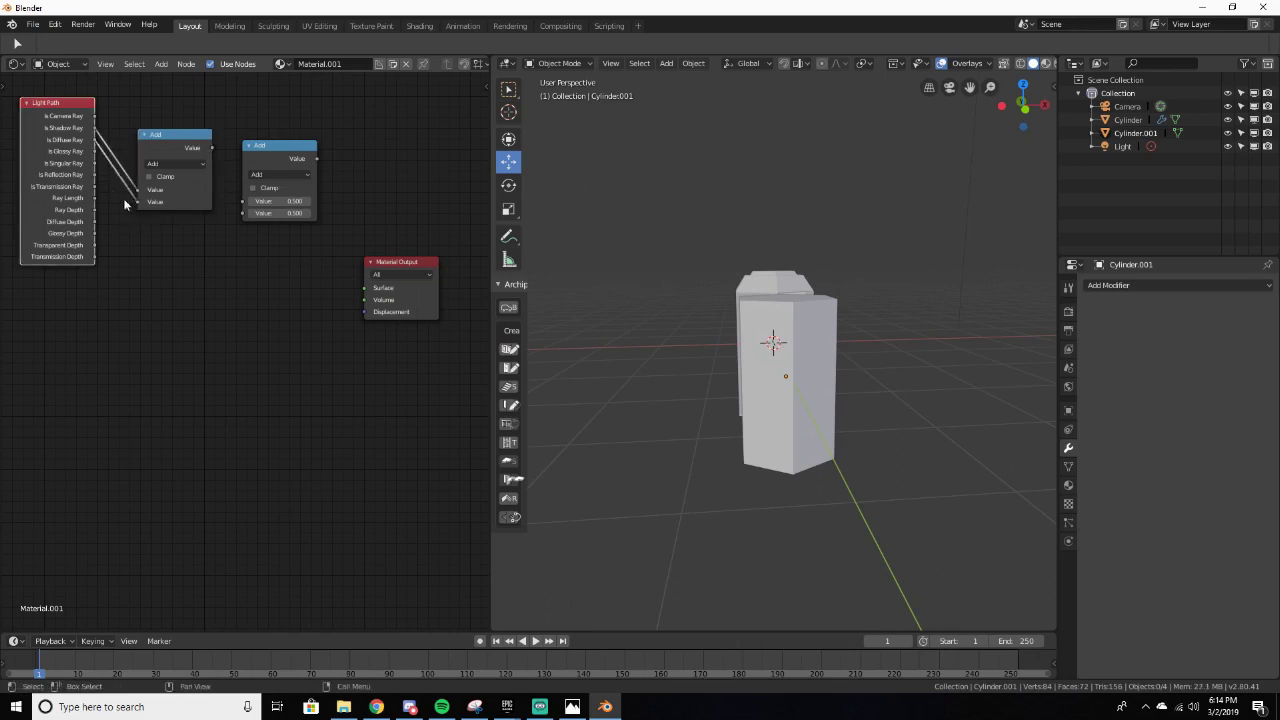
pyautogui.click(250, 146)
pyautogui.click(258, 170)
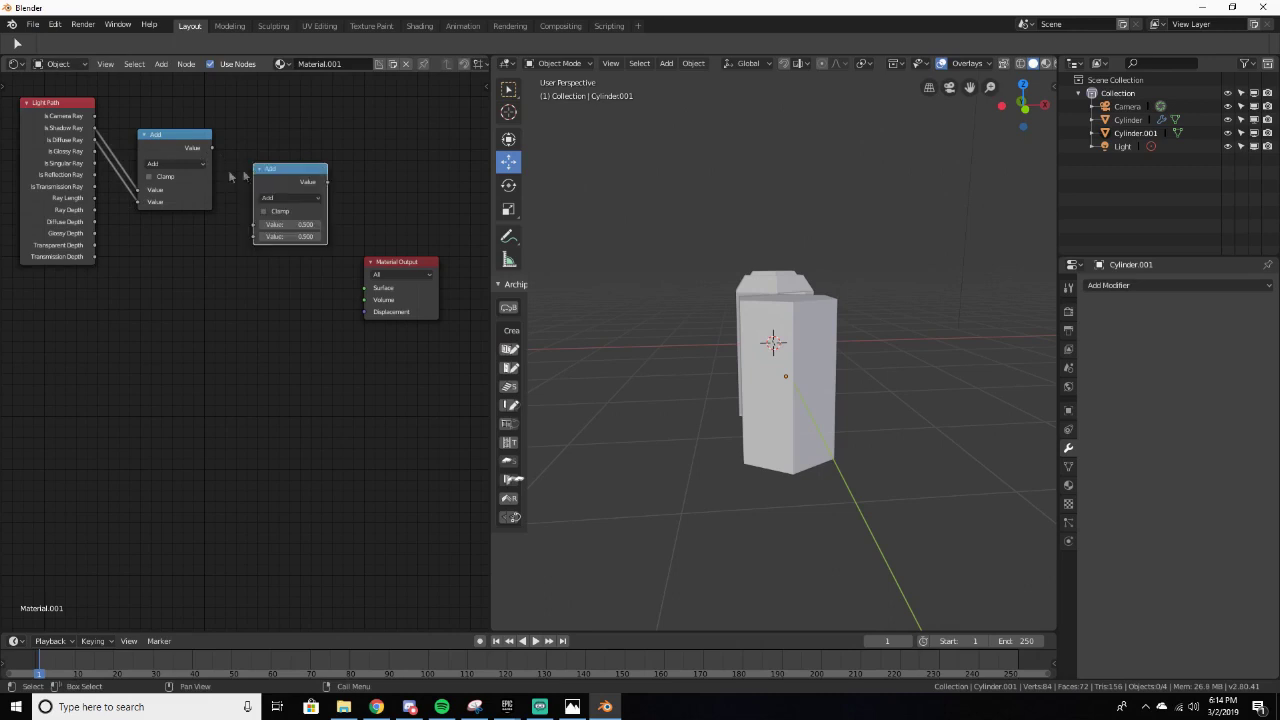
pyautogui.moveTo(94, 151); pyautogui.dragTo(251, 236)
pyautogui.click(180, 141)
pyautogui.moveTo(180, 141); pyautogui.dragTo(254, 230)
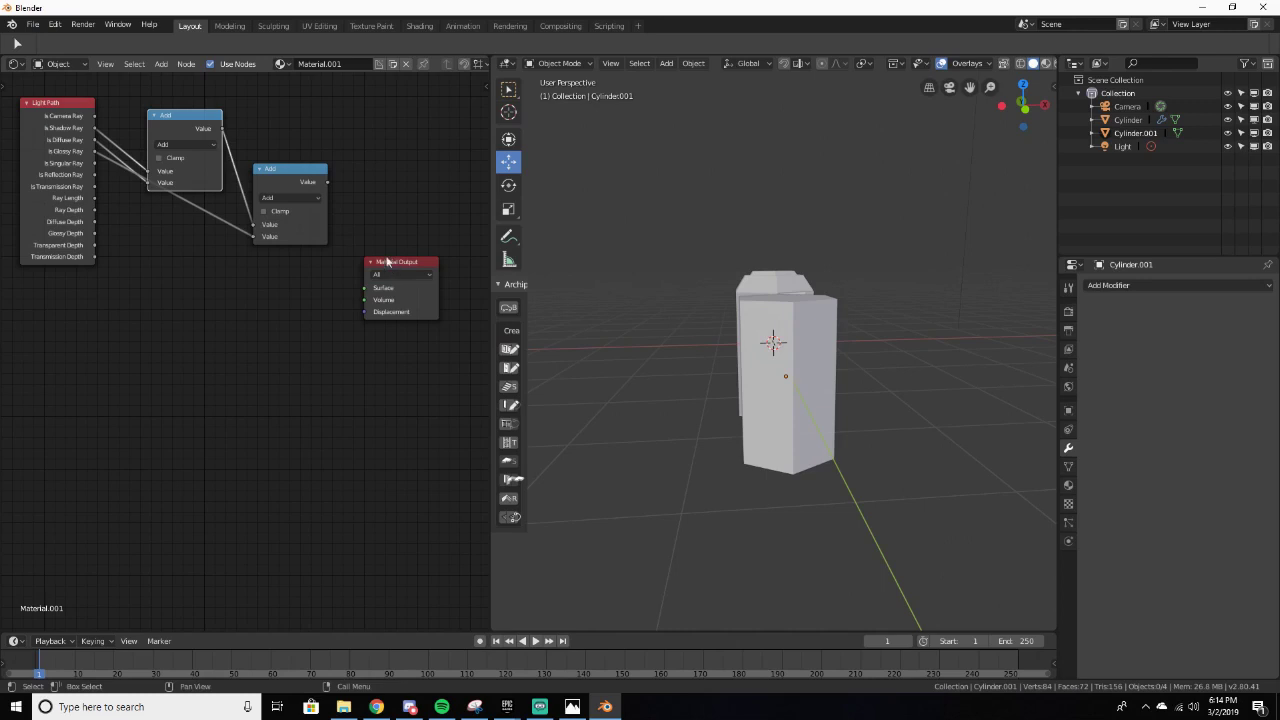
# Step: Make room before the Material Output node and add a Mix Shader node there
pyautogui.moveTo(403, 272); pyautogui.dragTo(442, 277)
pyautogui.hotkey('shift', 'a')
pyautogui.click(327, 289)
pyautogui.write('mix')
pyautogui.press('Return')
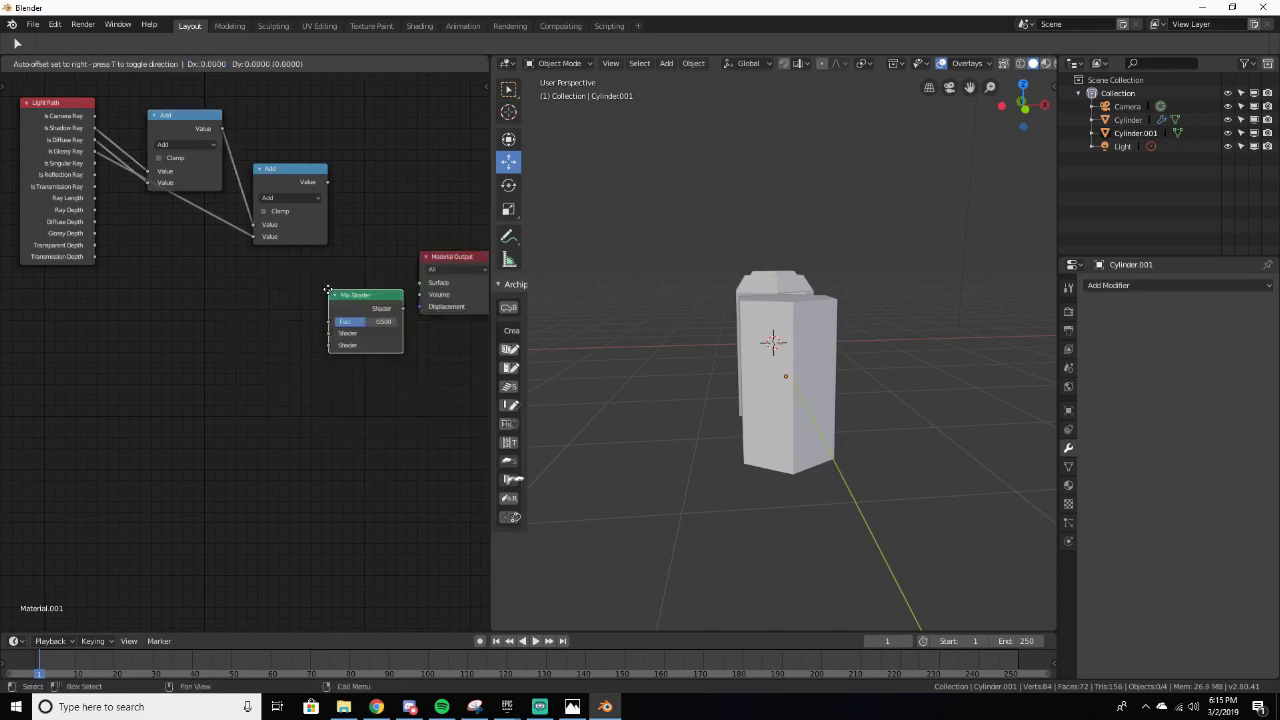
pyautogui.click(328, 268)
# Step: Spread the Light Path and Add nodes apart and link the second Add node's value to the Mix Shader's Fac
pyautogui.scroll(-3, 155, 190)
pyautogui.moveTo(98, 154); pyautogui.dragTo(62, 152)
pyautogui.moveTo(185, 177); pyautogui.dragTo(139, 141)
pyautogui.moveTo(267, 208); pyautogui.dragTo(238, 182)
pyautogui.scroll(2, 256, 205)
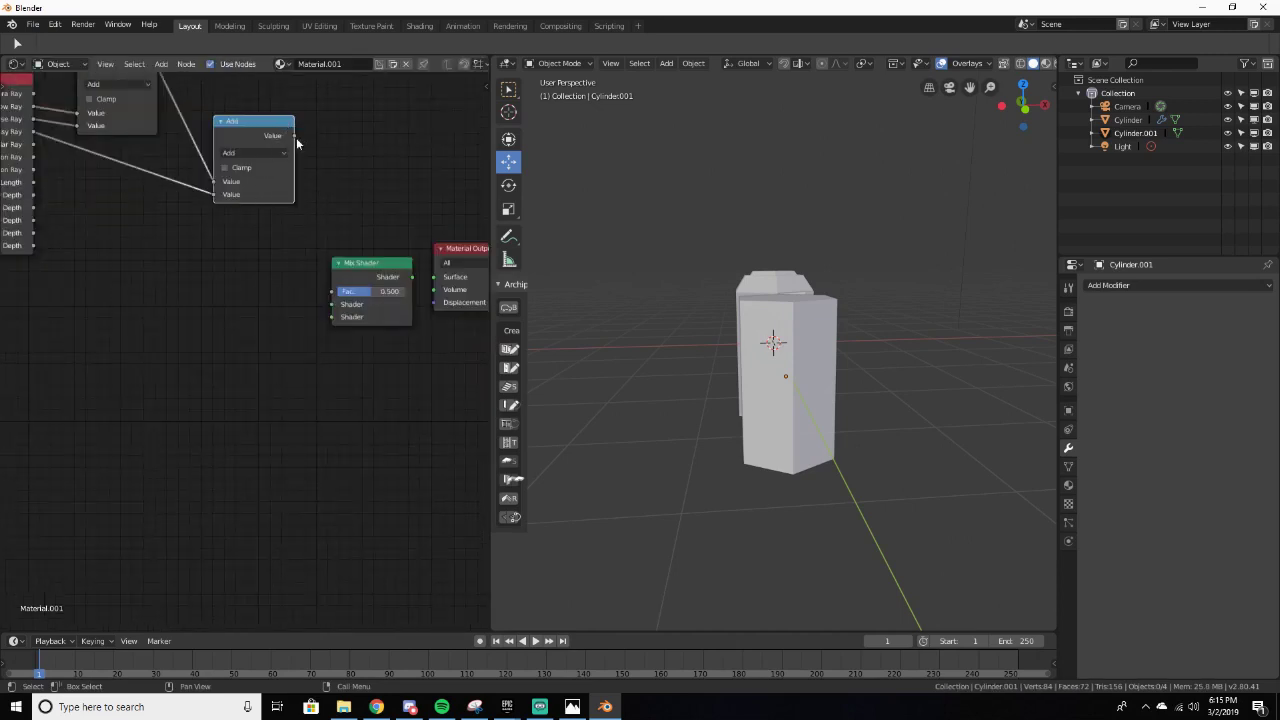
pyautogui.moveTo(295, 137); pyautogui.dragTo(315, 222)
pyautogui.moveTo(326, 289); pyautogui.dragTo(325, 288)
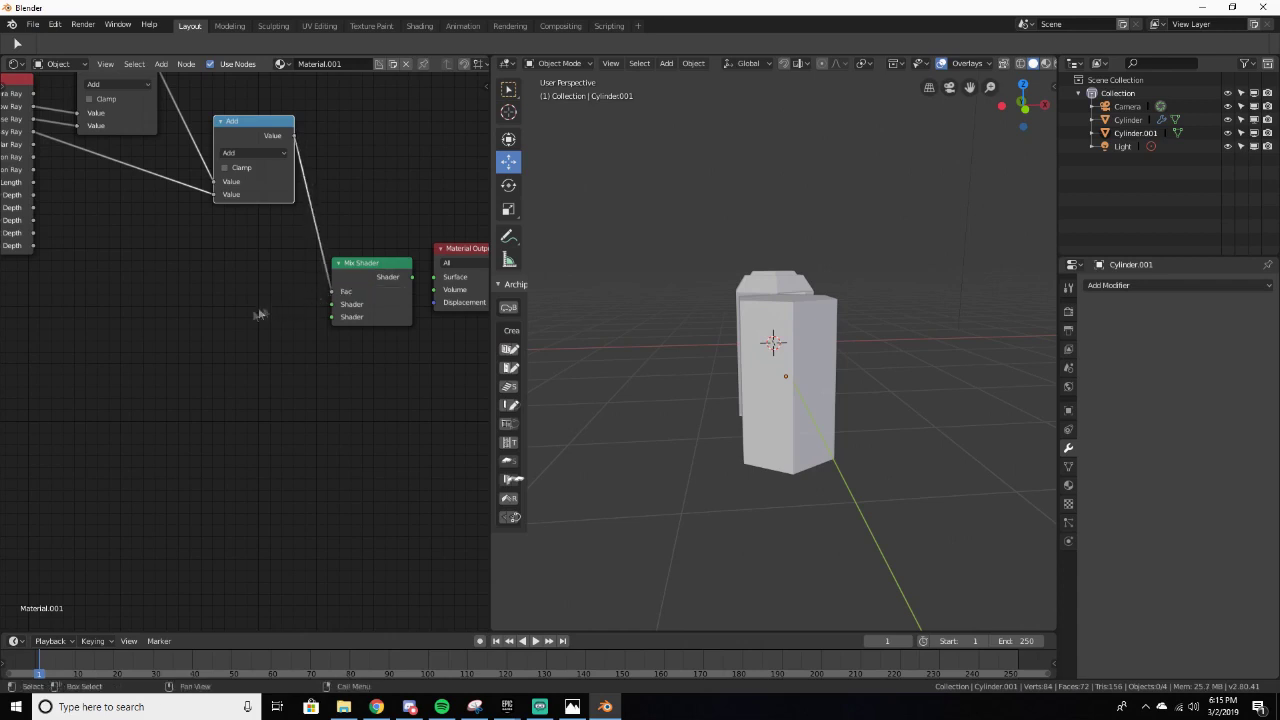
# Step: Add a Fresnel node below the Light Path node and set its IOR to 40
pyautogui.moveTo(186, 318); pyautogui.dragTo(258, 339, button='middle')
pyautogui.hotkey('shift', 'a')
pyautogui.click(127, 351)
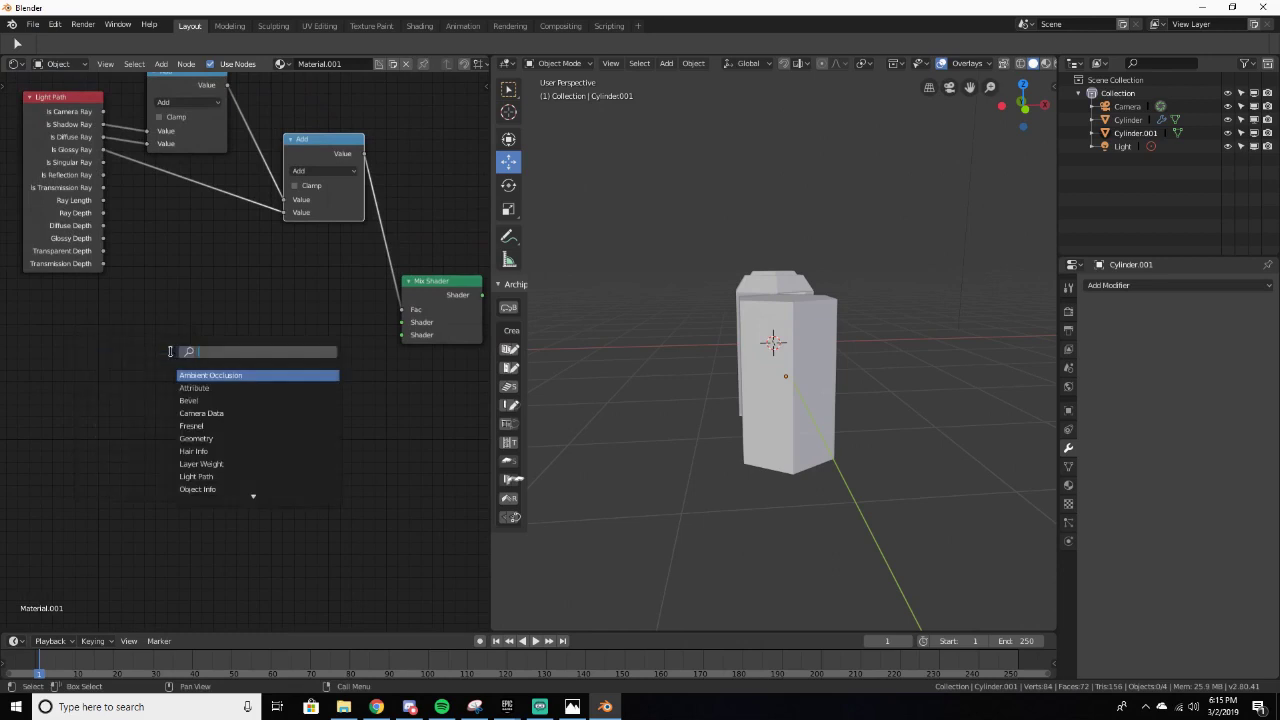
pyautogui.write('fre')
pyautogui.press('Return')
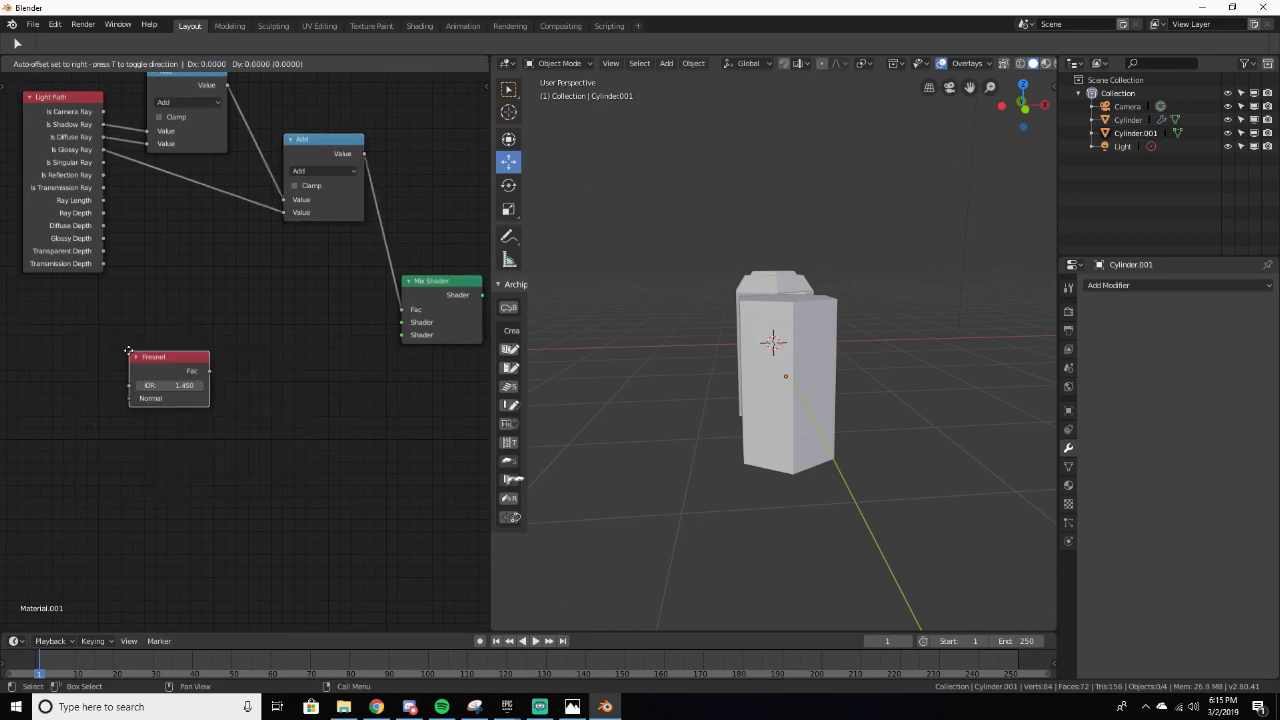
pyautogui.click(127, 399)
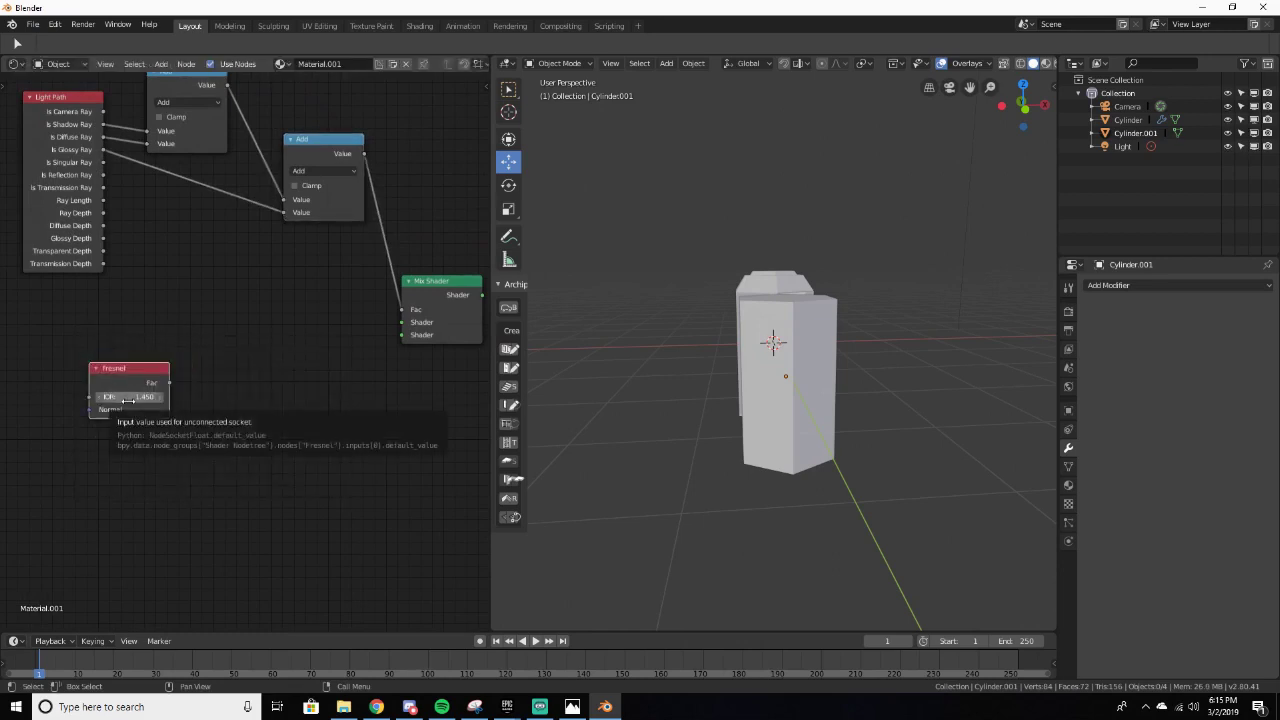
pyautogui.click(127, 399)
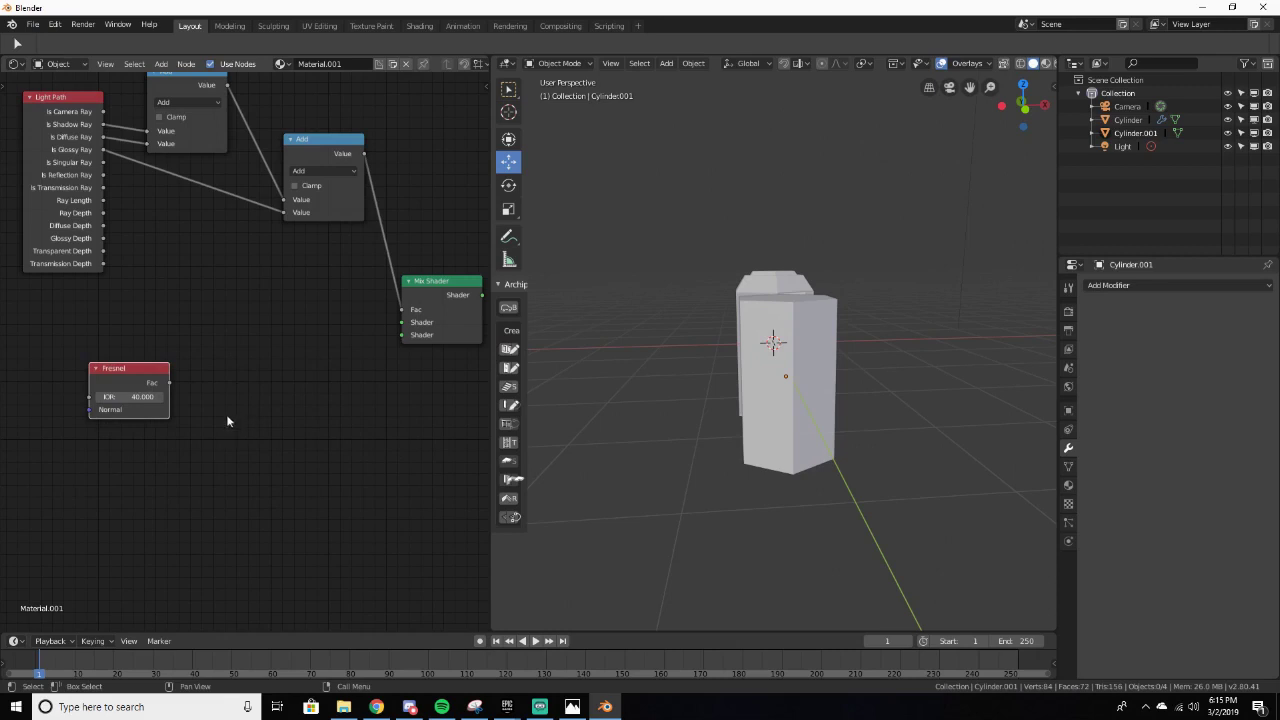
# Step: Add a Glossy BSDF node directly below the Fresnel node
pyautogui.hotkey('shift', 'a')
pyautogui.click(173, 456)
pyautogui.write('glossy')
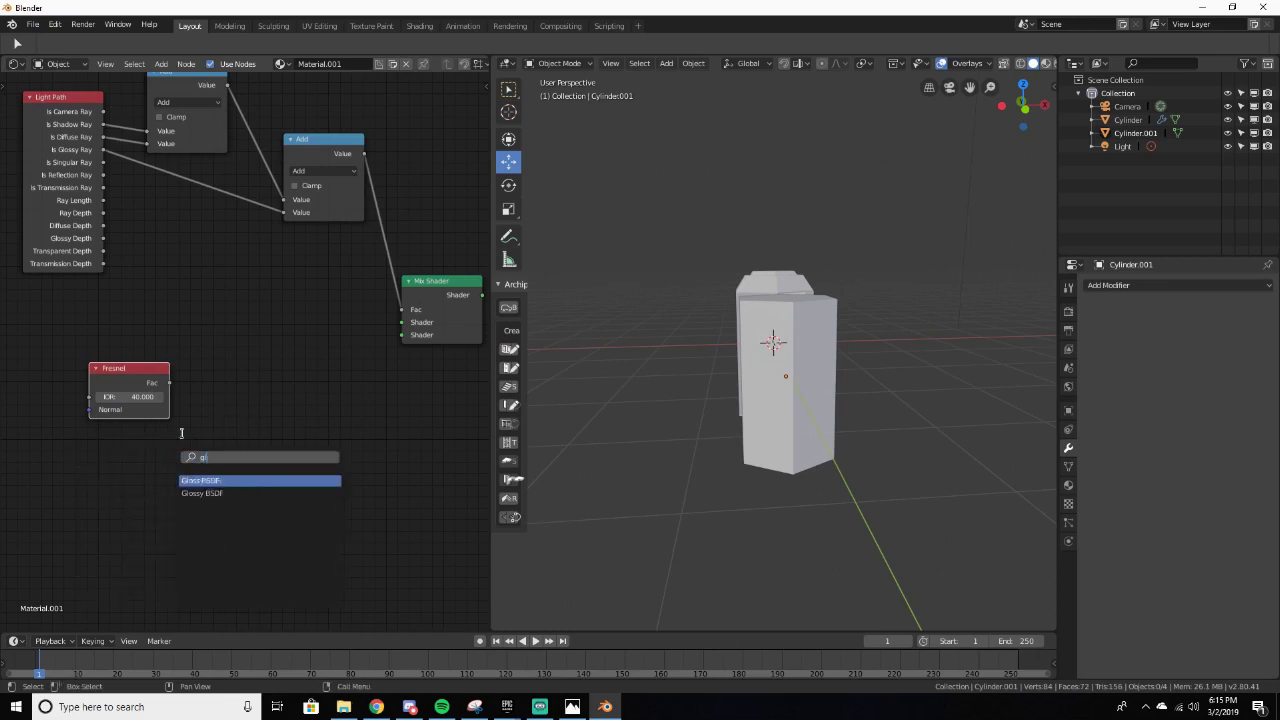
pyautogui.press('Return')
pyautogui.click(92, 442)
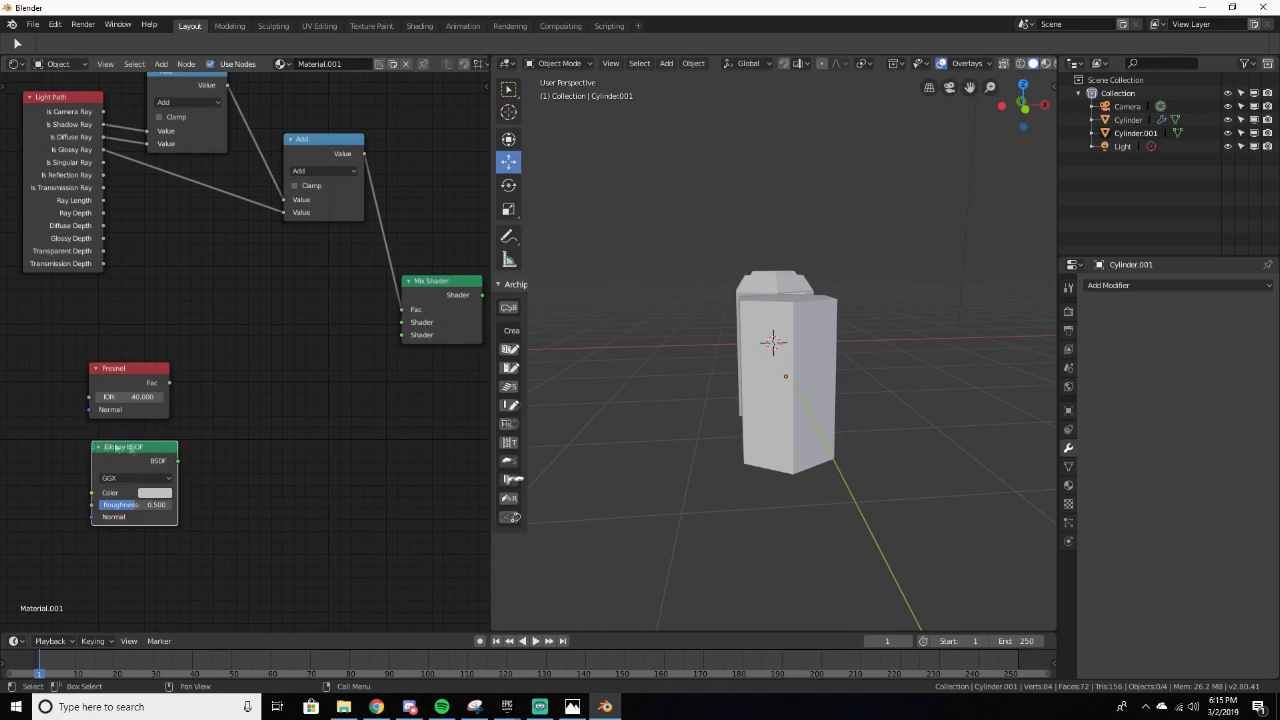
# Step: Add a Transparent BSDF node below the Glossy BSDF node
pyautogui.hotkey('shift', 'a')
pyautogui.click(256, 476)
pyautogui.write('trans')
pyautogui.press('Down')
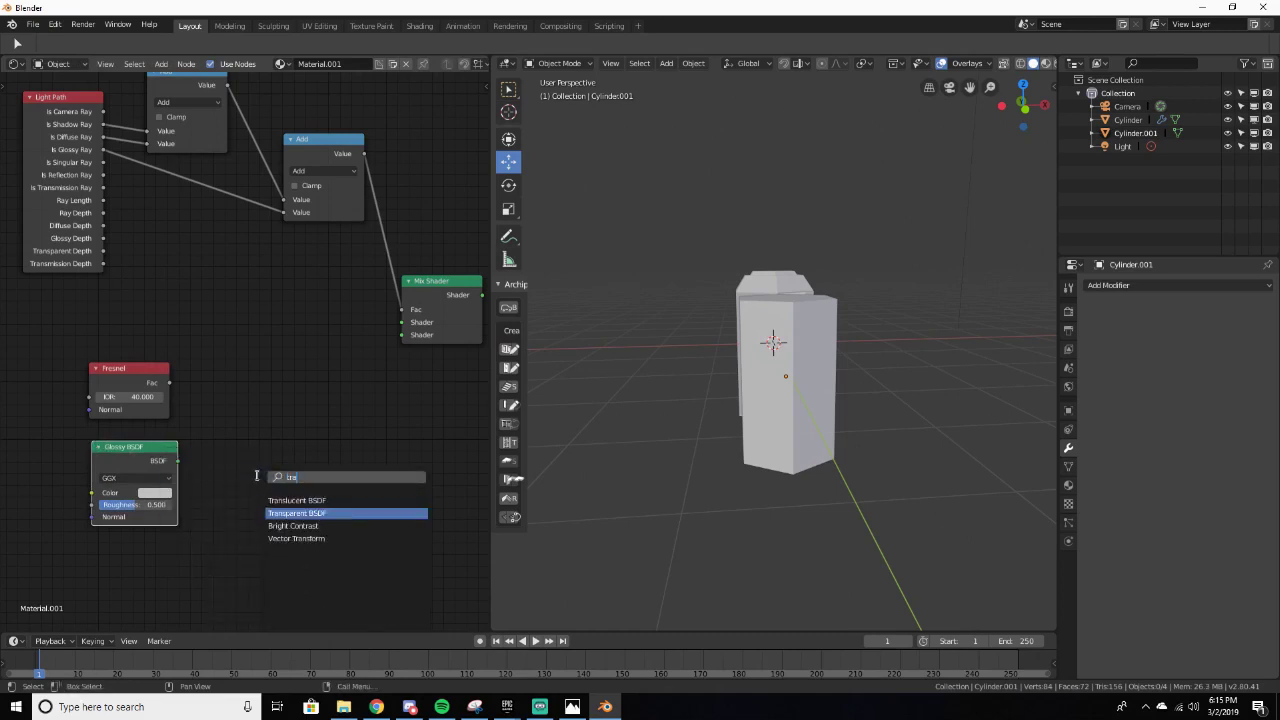
pyautogui.press('Return')
pyautogui.click(88, 558)
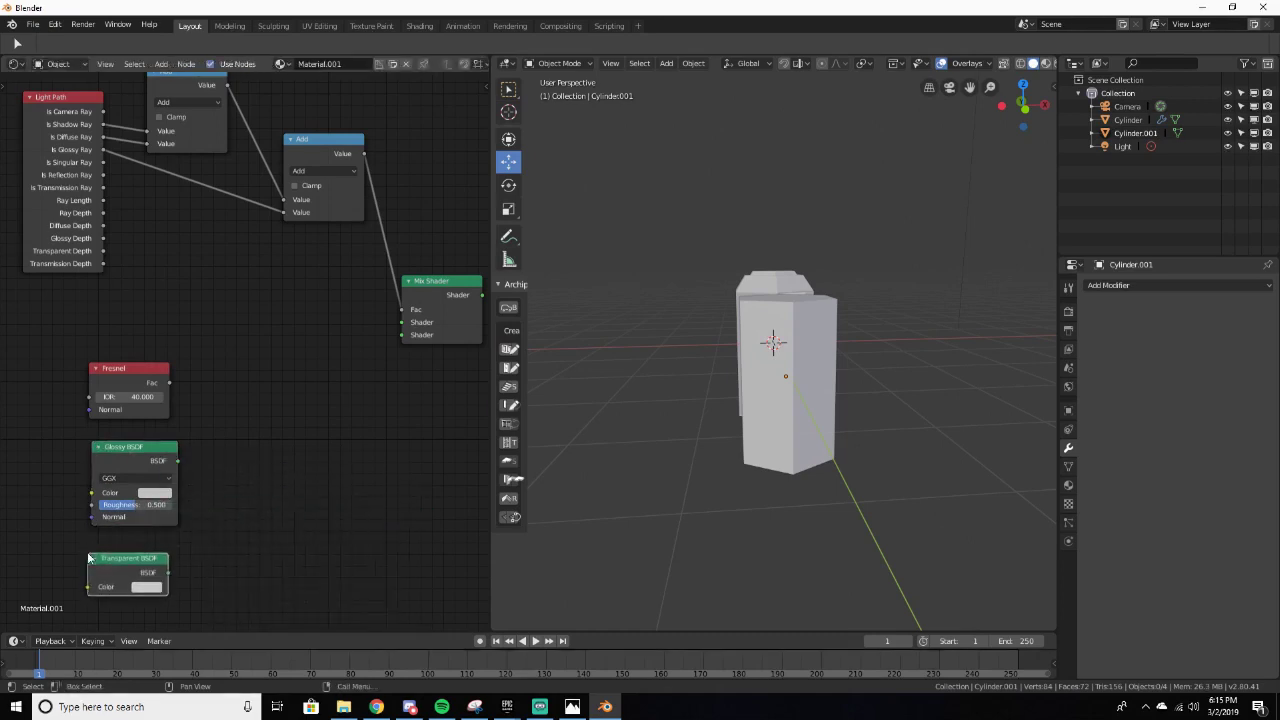
# Step: Duplicate the Mix Shader beside the Fresnel node and link Fresnel to its Fac, Glossy BSDF and Transparent BSDF to its Shader inputs
pyautogui.click(425, 284)
pyautogui.hotkey('shift', 'd')
pyautogui.click(284, 376)
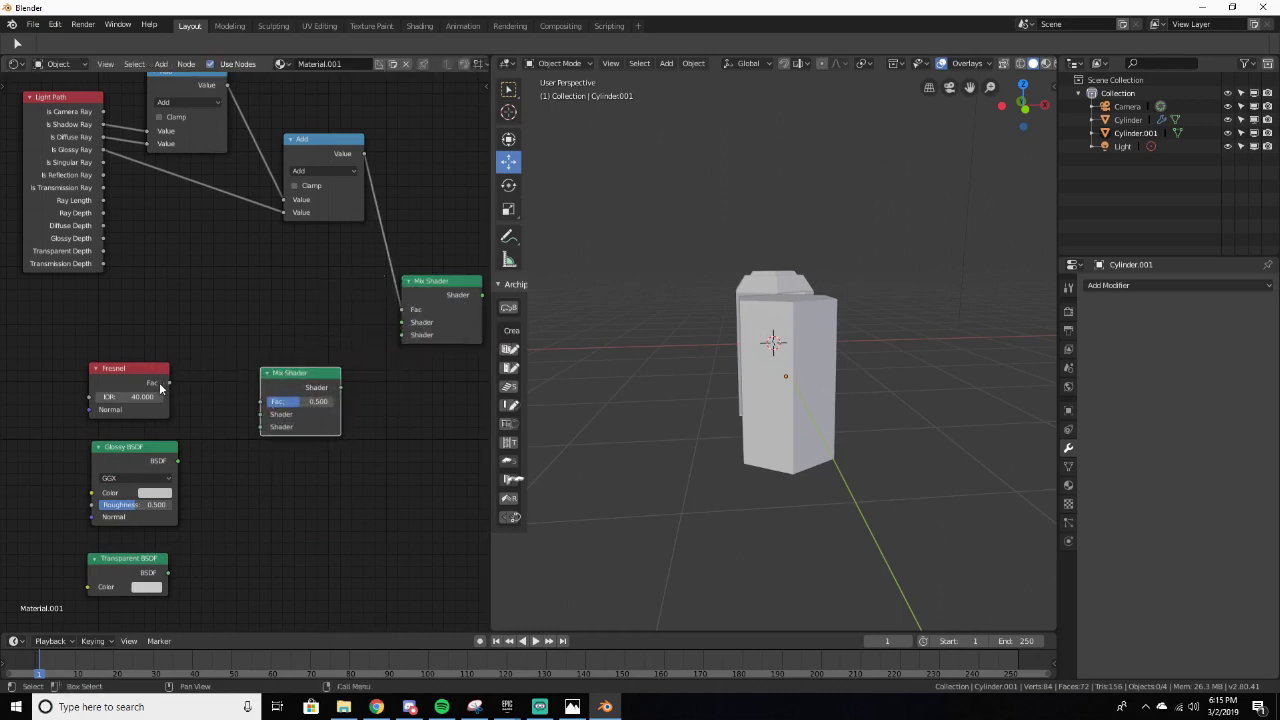
pyautogui.moveTo(168, 386); pyautogui.dragTo(261, 402)
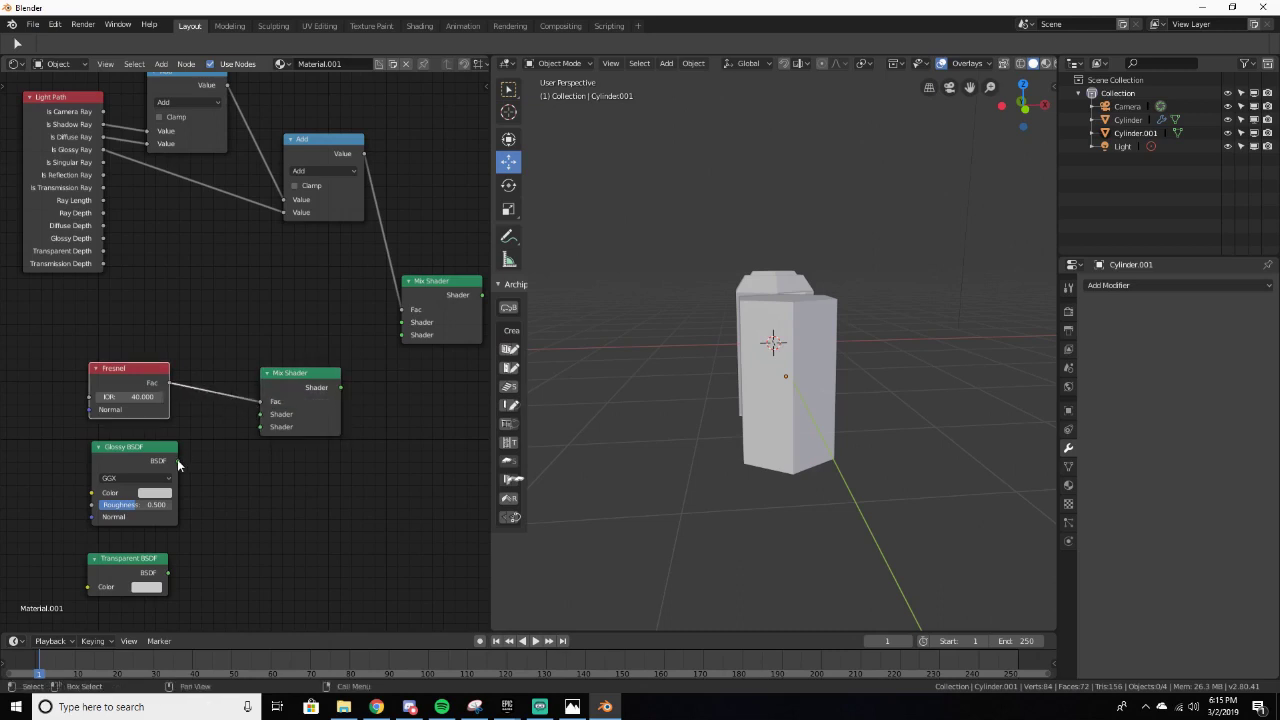
pyautogui.moveTo(177, 459); pyautogui.dragTo(260, 414)
pyautogui.moveTo(169, 574); pyautogui.dragTo(261, 427)
# Step: Link the duplicated Mix Shader and the Transparent BSDF into the original Mix Shader, and its output to the Material Output's Surface
pyautogui.moveTo(169, 574); pyautogui.dragTo(396, 340)
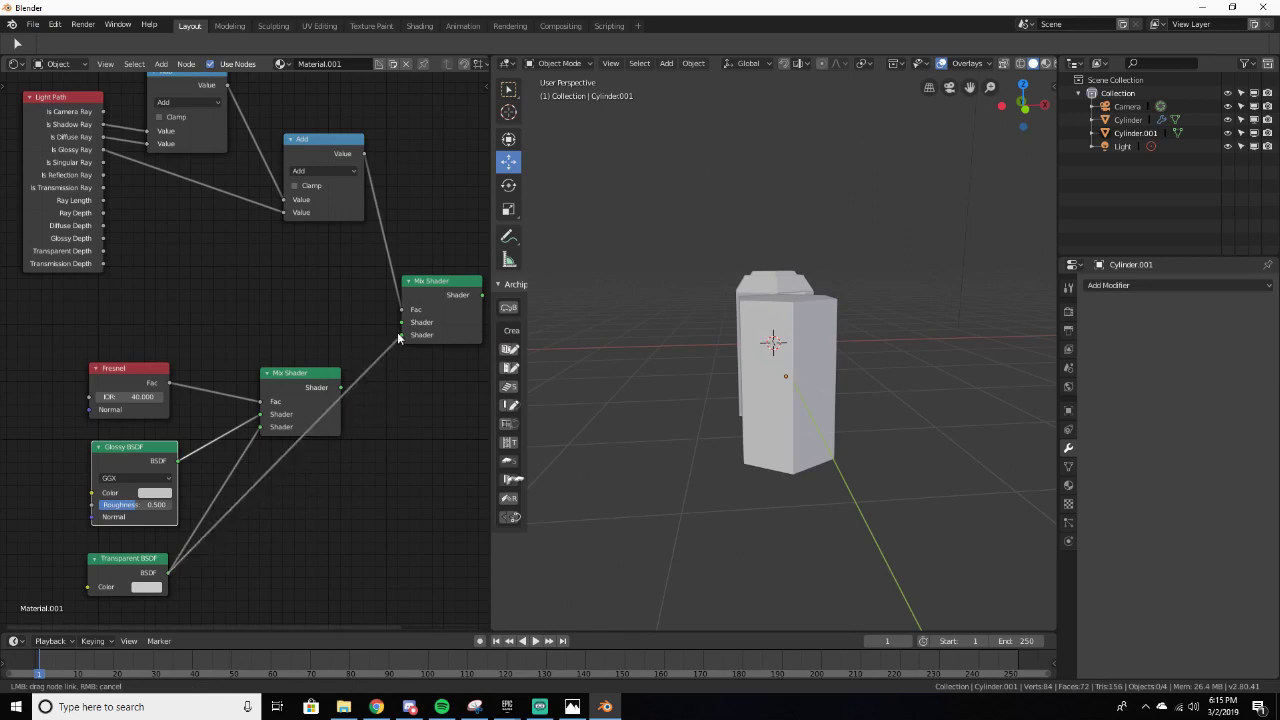
pyautogui.moveTo(399, 340); pyautogui.dragTo(399, 340)
pyautogui.moveTo(316, 381); pyautogui.dragTo(398, 325)
pyautogui.moveTo(422, 422); pyautogui.dragTo(288, 476, button='middle')
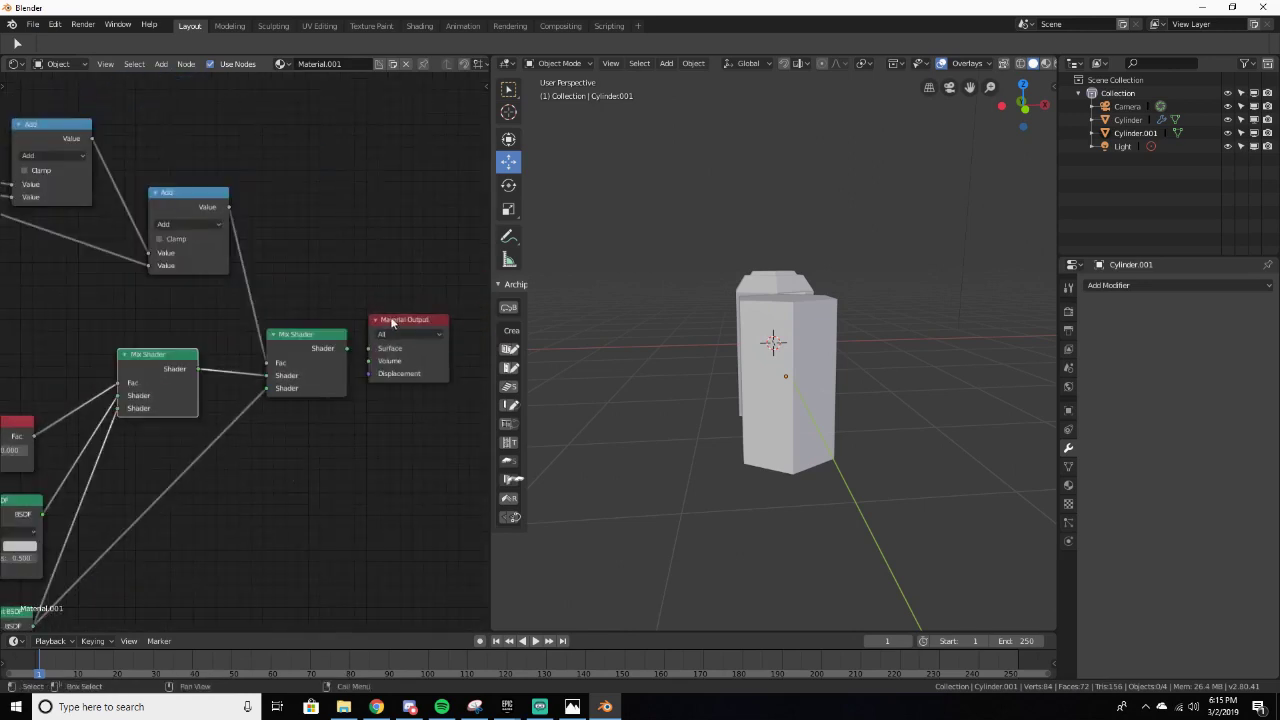
pyautogui.moveTo(392, 321); pyautogui.dragTo(412, 324)
pyautogui.moveTo(347, 348); pyautogui.dragTo(390, 351)
# Step: Show the scene in rendered shading and examine the front piece's new material from several angles
pyautogui.moveTo(306, 286); pyautogui.dragTo(395, 252, button='middle')
pyautogui.scroll(5, 751, 313)
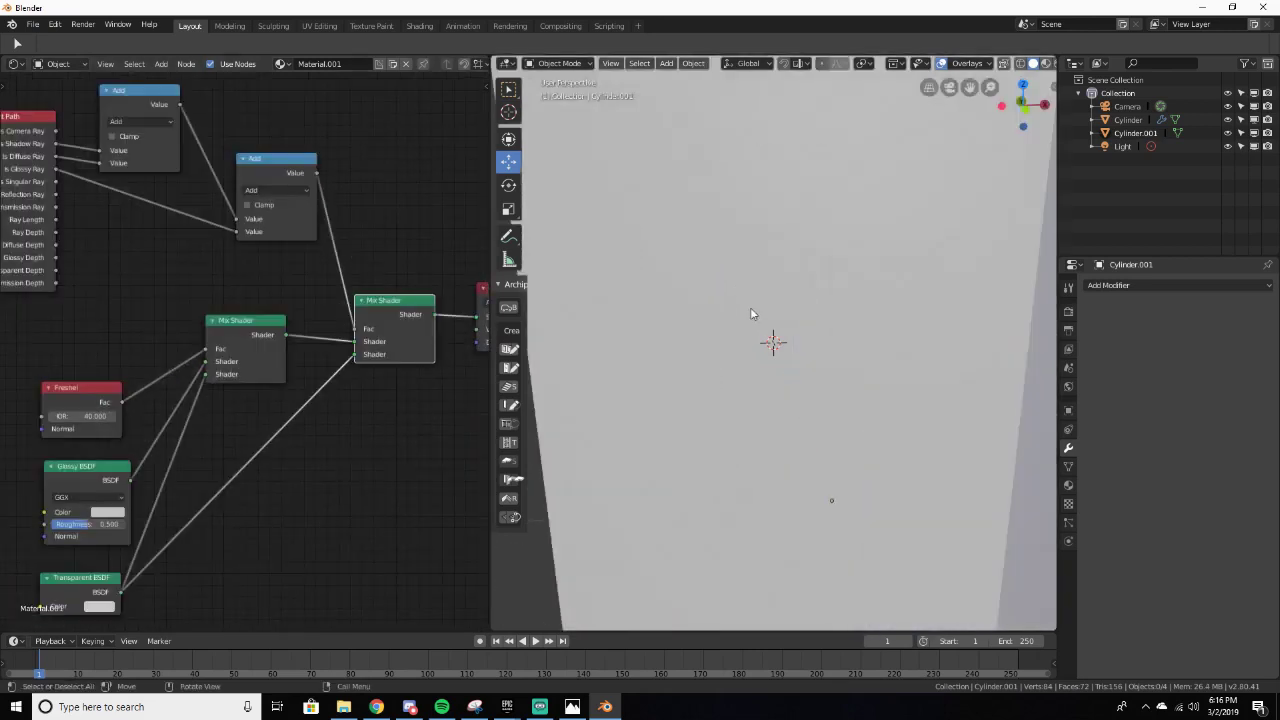
pyautogui.scroll(-5, 751, 313)
pyautogui.press('z')
pyautogui.click(860, 268)
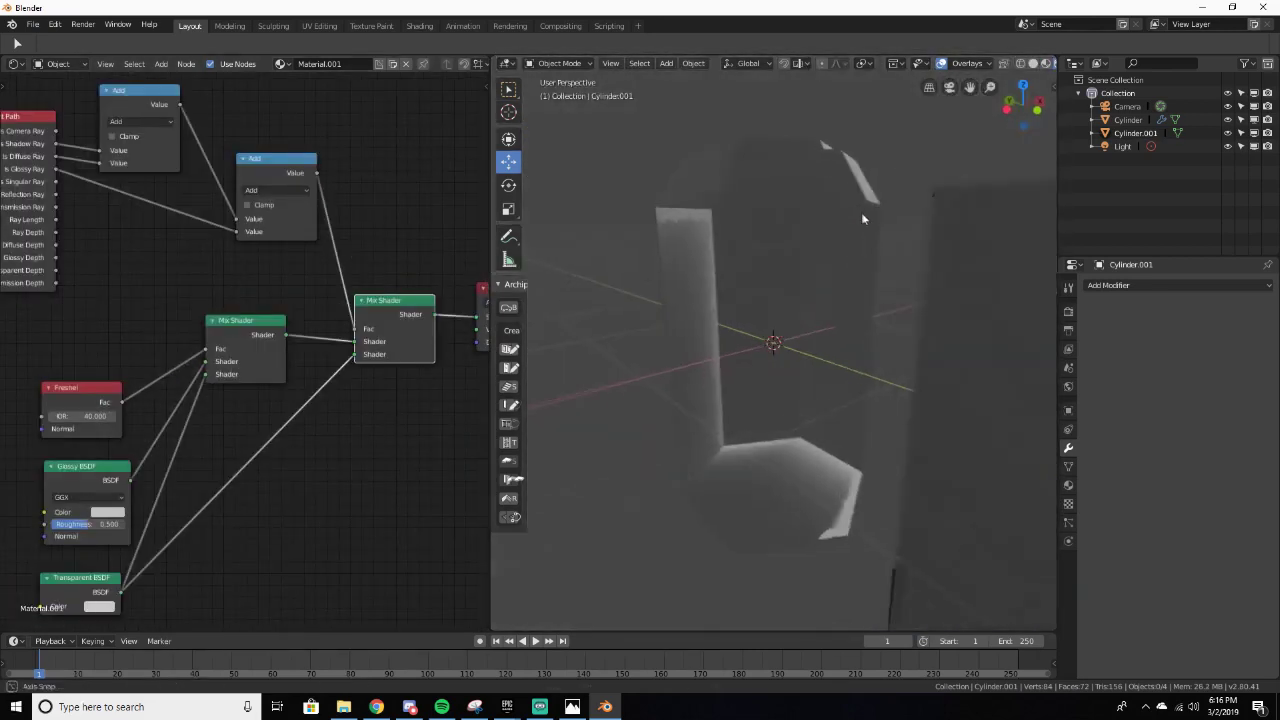
pyautogui.scroll(-5, 811, 217)
pyautogui.moveTo(806, 214); pyautogui.dragTo(702, 258, button='middle')
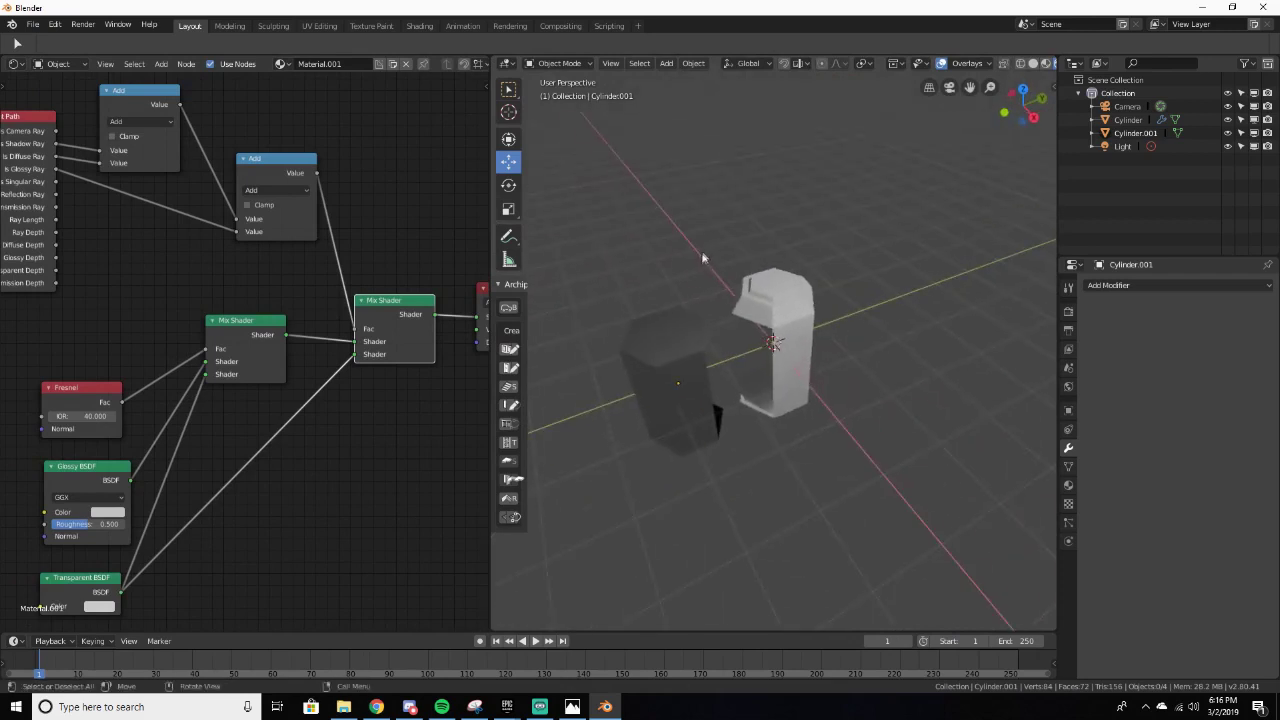
pyautogui.scroll(4, 690, 324)
pyautogui.moveTo(690, 324); pyautogui.dragTo(697, 284, button='middle')
pyautogui.click(697, 284)
pyautogui.scroll(-2, 697, 284)
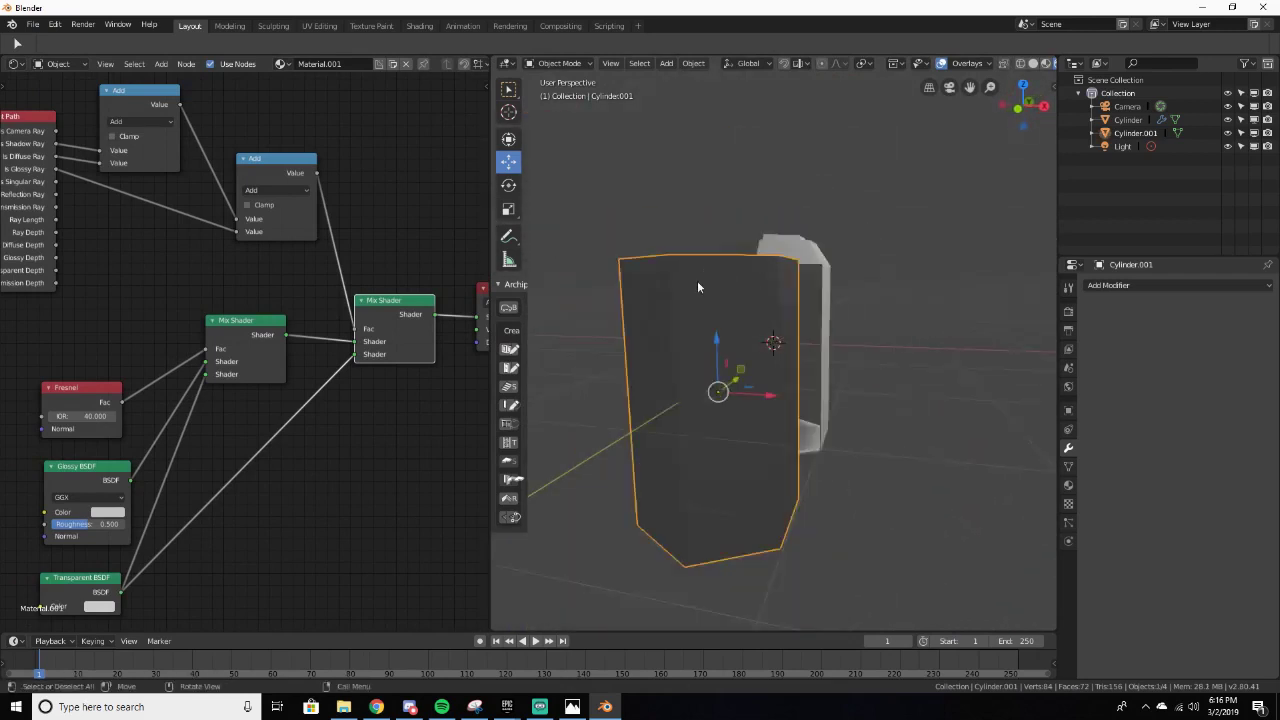
pyautogui.scroll(-3, 698, 285)
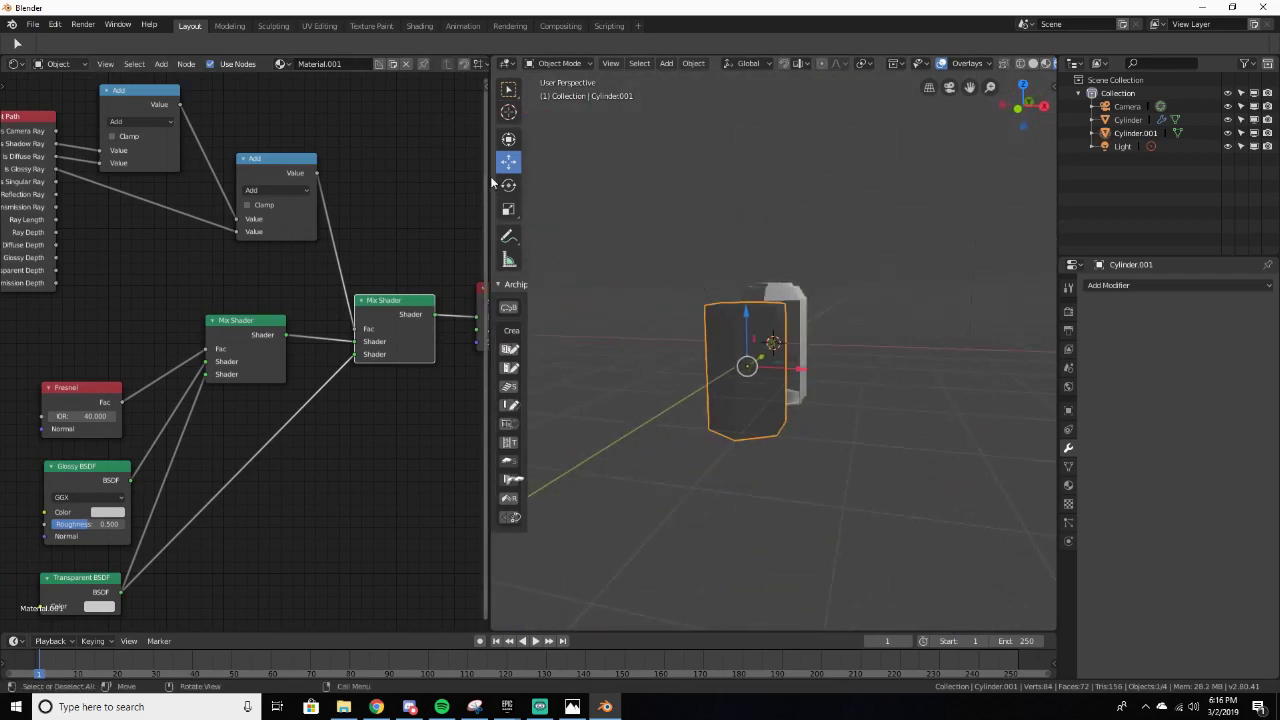
# Step: Set the front piece material's Blend Mode to Alpha Blend
pyautogui.moveTo(489, 178)
pyautogui.mouseDown()
pyautogui.moveTo(401, 175)
pyautogui.moveTo(500, 172)
pyautogui.mouseUp()
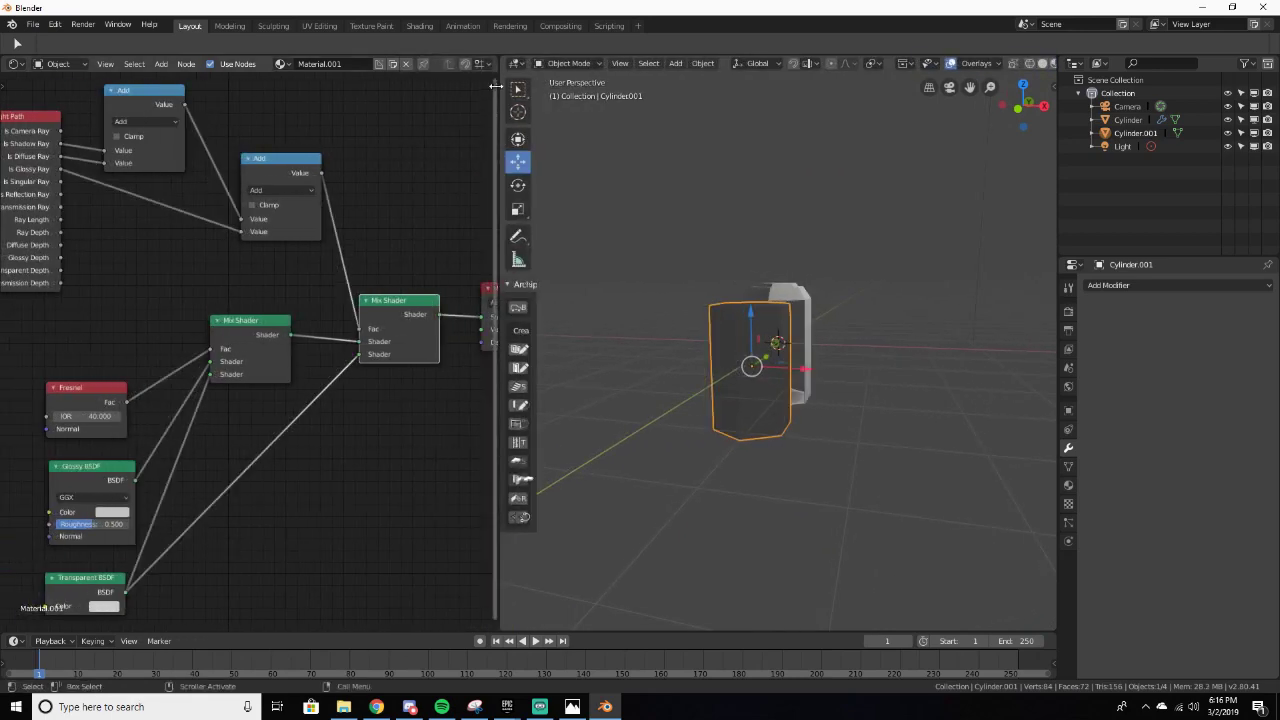
pyautogui.click(495, 87)
pyautogui.click(432, 226)
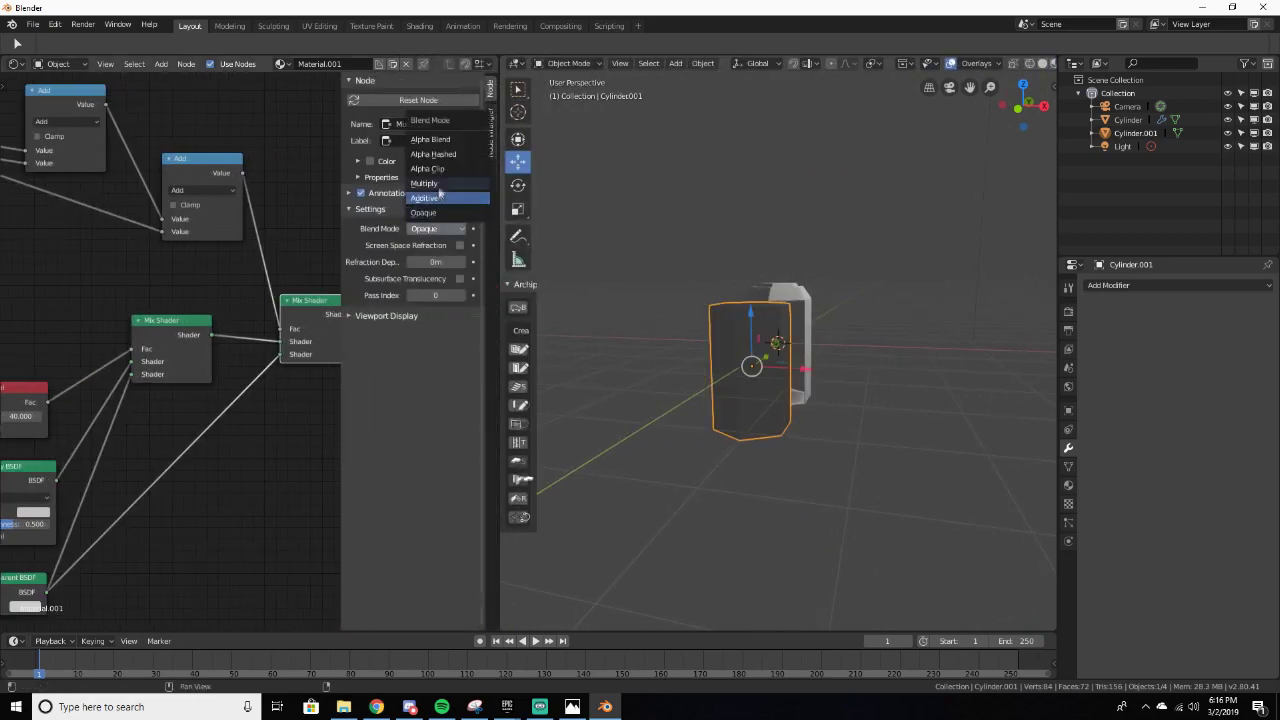
pyautogui.click(448, 140)
pyautogui.moveTo(664, 244); pyautogui.dragTo(827, 330, button='middle')
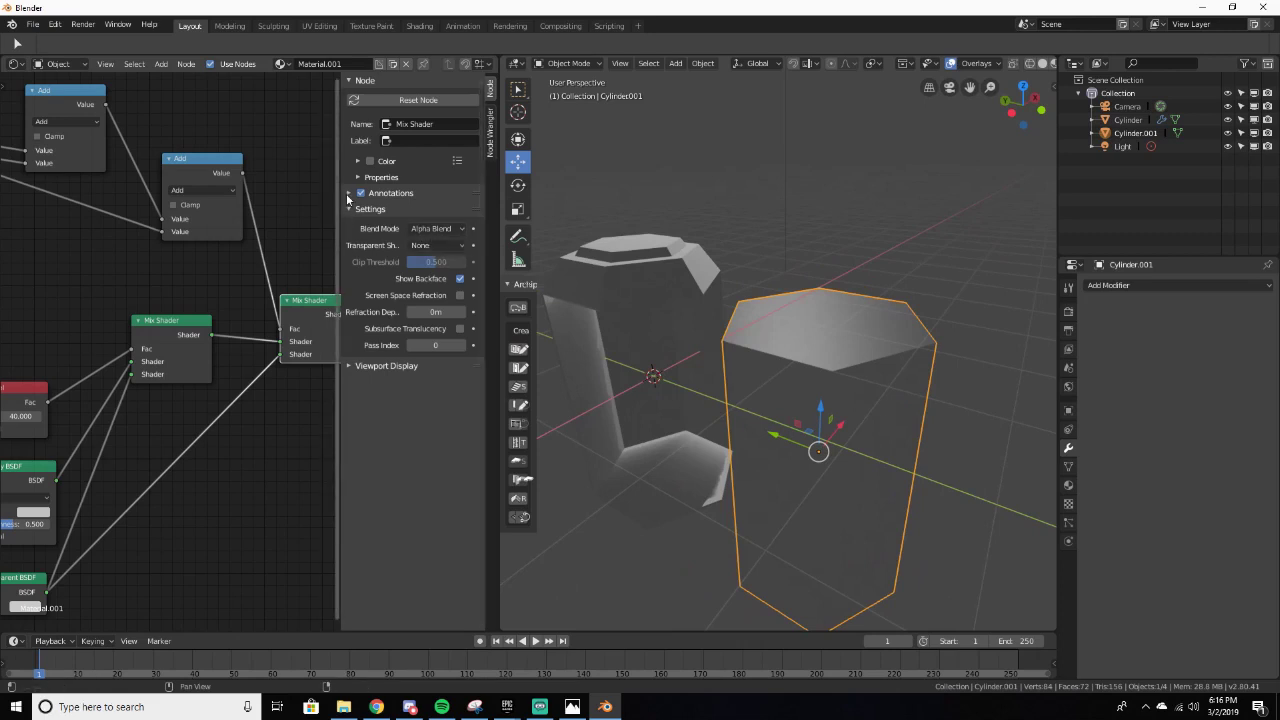
# Step: Return the viewport to solid shading and set the render engine to Cycles
pyautogui.moveTo(340, 193); pyautogui.dragTo(432, 195)
pyautogui.moveTo(868, 296); pyautogui.dragTo(767, 303, button='middle')
pyautogui.press('z')
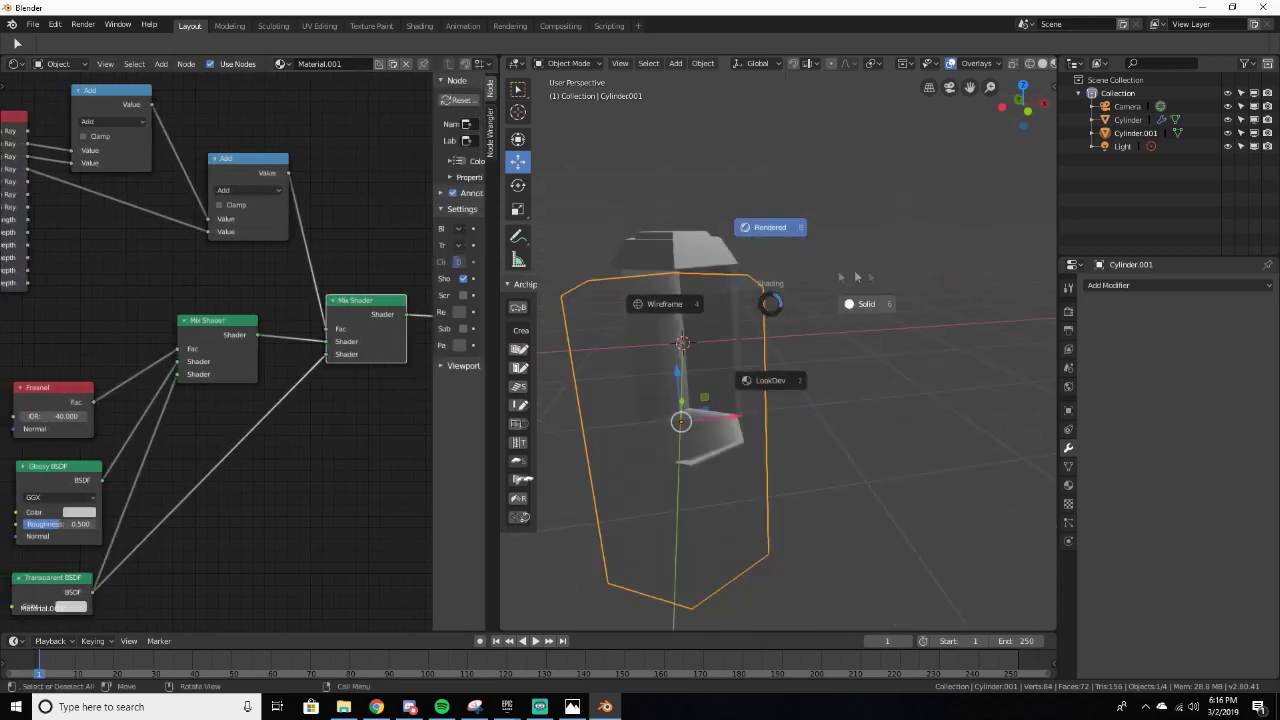
pyautogui.click(868, 303)
pyautogui.click(1067, 314)
pyautogui.click(1205, 287)
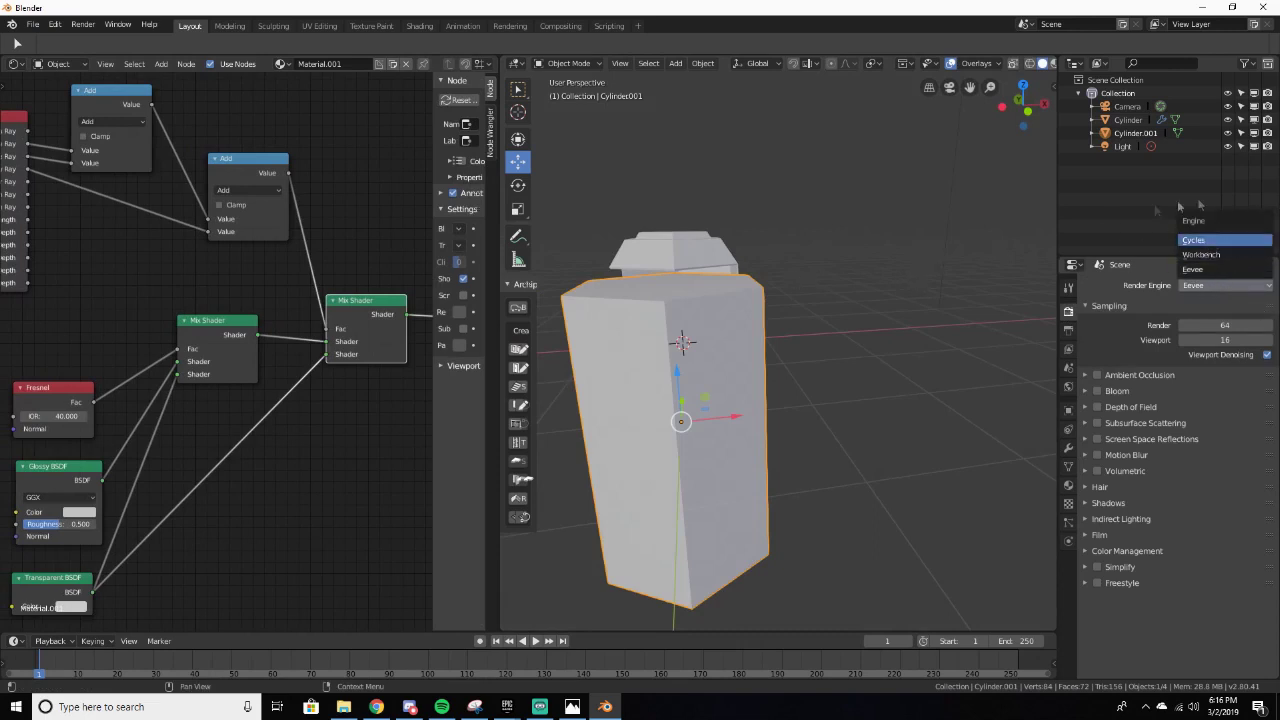
pyautogui.click(1193, 241)
# Step: Move the front piece farther away from the capsule and deselect everything
pyautogui.moveTo(806, 340); pyautogui.dragTo(886, 334, button='middle')
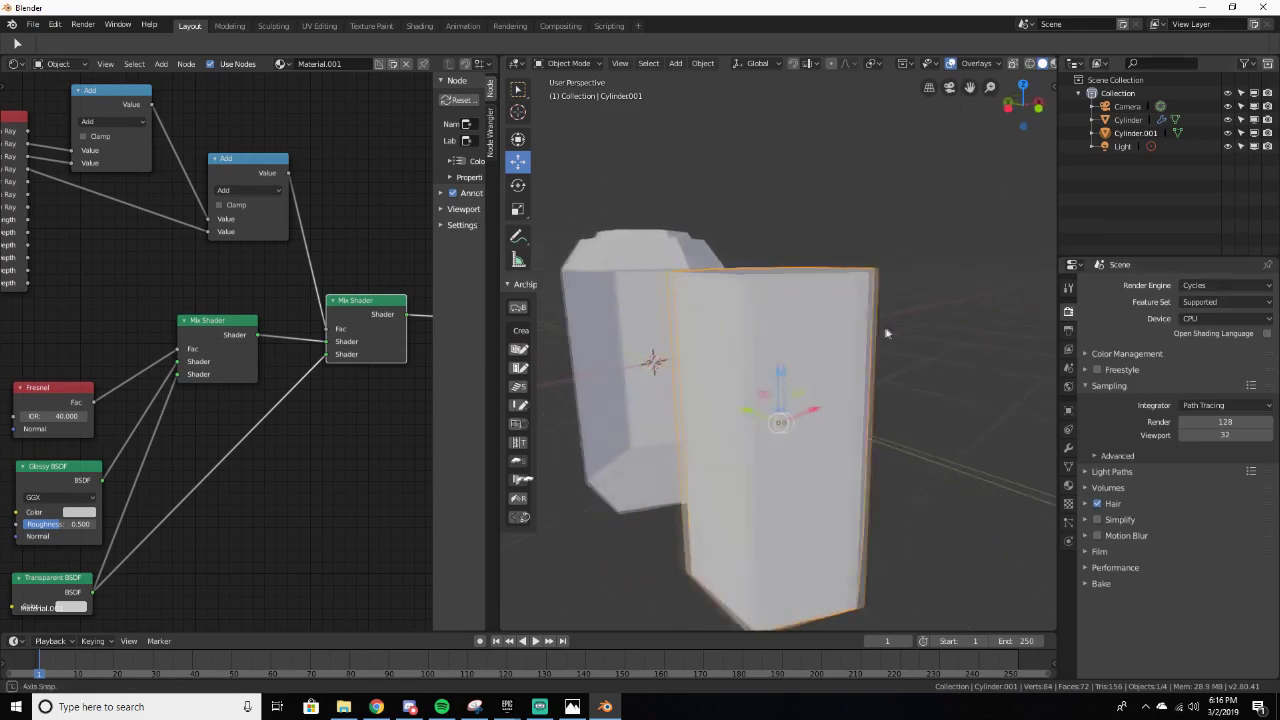
pyautogui.scroll(-3, 840, 336)
pyautogui.moveTo(430, 316); pyautogui.dragTo(490, 318)
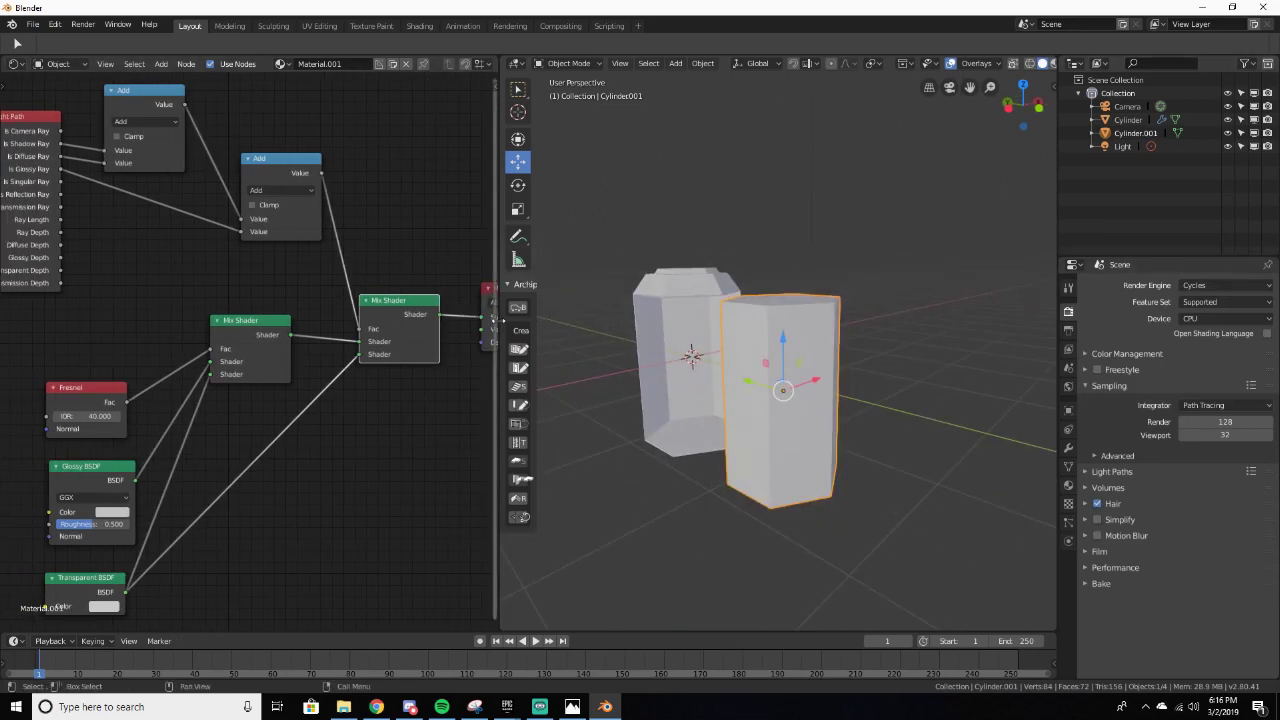
pyautogui.scroll(-5, 770, 340)
pyautogui.moveTo(780, 340); pyautogui.dragTo(885, 330, button='middle')
pyautogui.scroll(5, 715, 370)
pyautogui.moveTo(806, 375); pyautogui.dragTo(864, 376)
pyautogui.moveTo(864, 376); pyautogui.dragTo(869, 405, button='middle')
pyautogui.scroll(4, 796, 397)
pyautogui.moveTo(790, 395); pyautogui.dragTo(706, 364, button='middle')
pyautogui.press('a')
pyautogui.hotkey('alt', 'a')
pyautogui.scroll(-4, 706, 365)
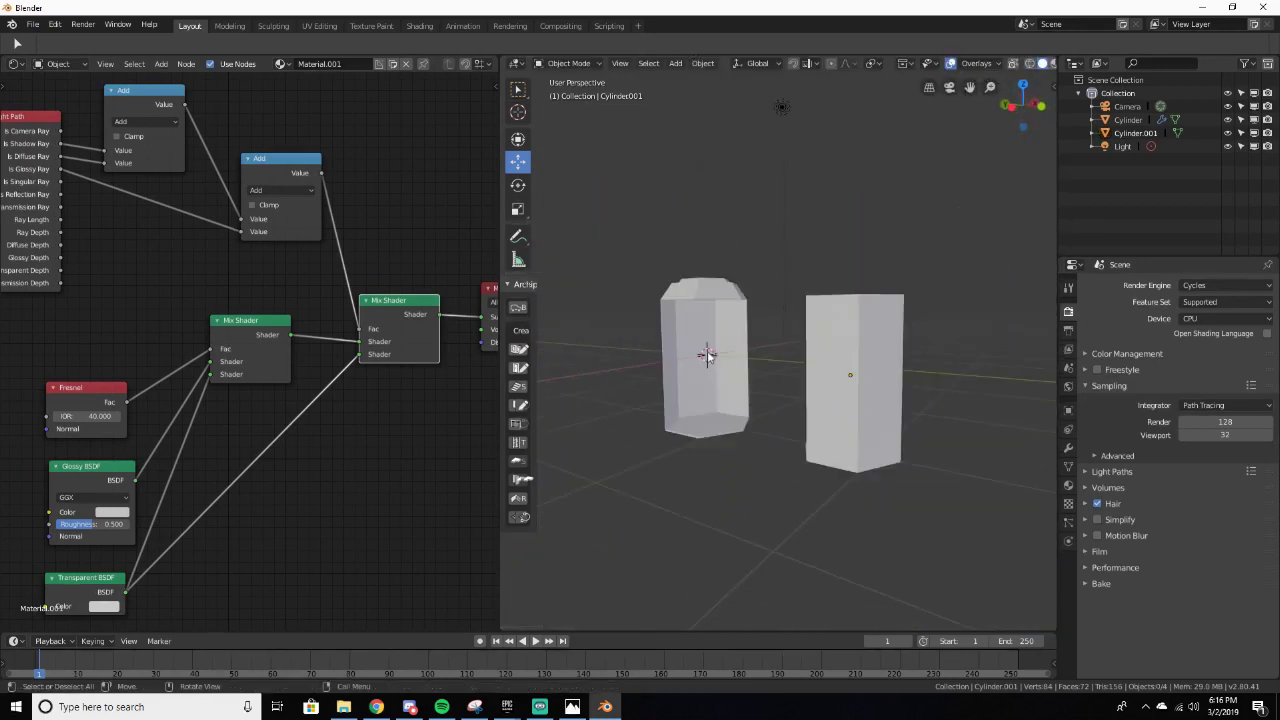
# Step: Add a cylinder mesh with 3 vertices at the capsule's centre and enlarge the 3D viewport
pyautogui.hotkey('shift', 'a')
pyautogui.moveTo(709, 351)
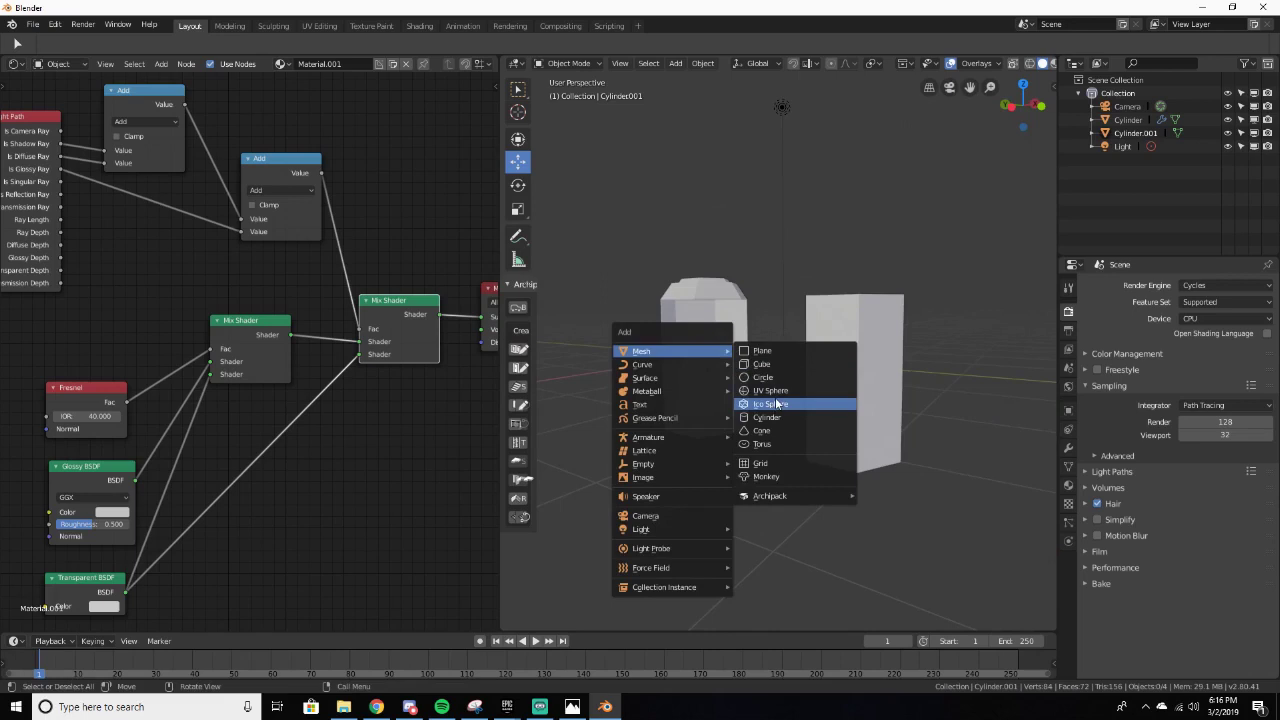
pyautogui.click(772, 417)
pyautogui.moveTo(497, 312); pyautogui.dragTo(64, 312)
pyautogui.click(165, 622)
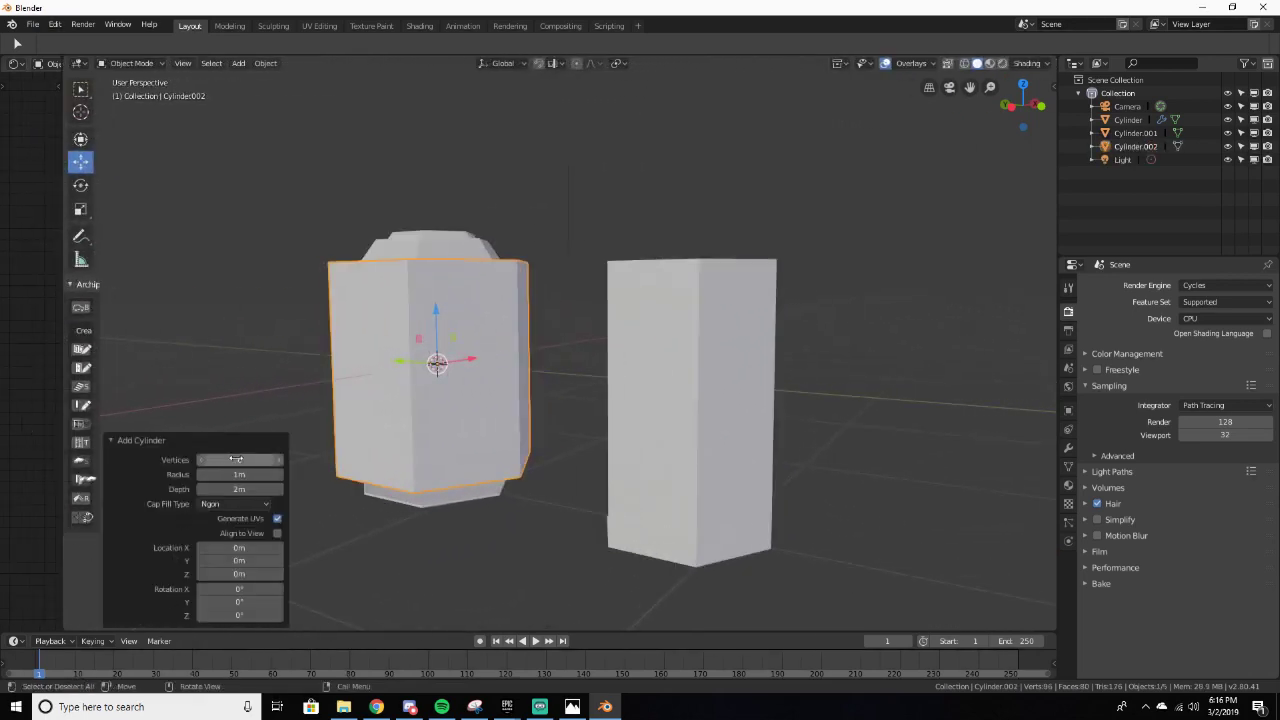
pyautogui.moveTo(222, 460); pyautogui.dragTo(190, 460)
# Step: Scale the triangular prism down uniformly by a factor of 0.330 so it fits inside the capsule
pyautogui.moveTo(588, 272); pyautogui.dragTo(645, 347, button='middle')
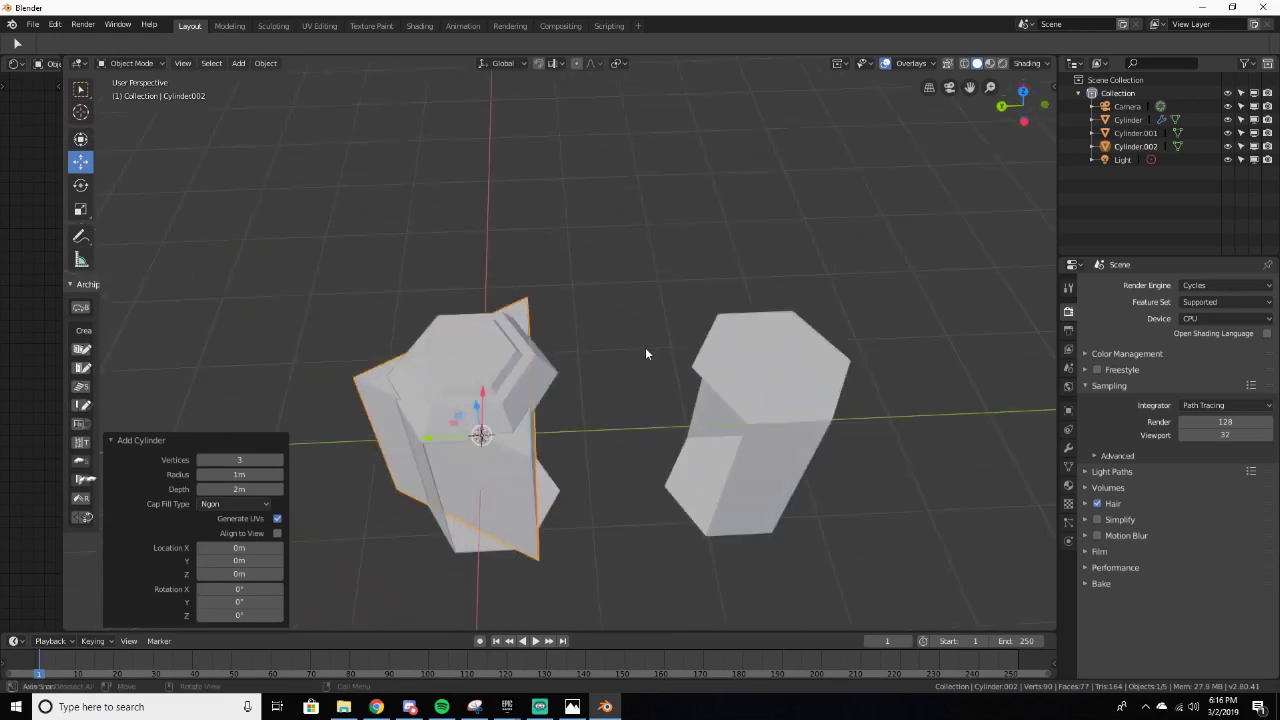
pyautogui.press('s')
pyautogui.click(527, 410)
pyautogui.scroll(6, 522, 411)
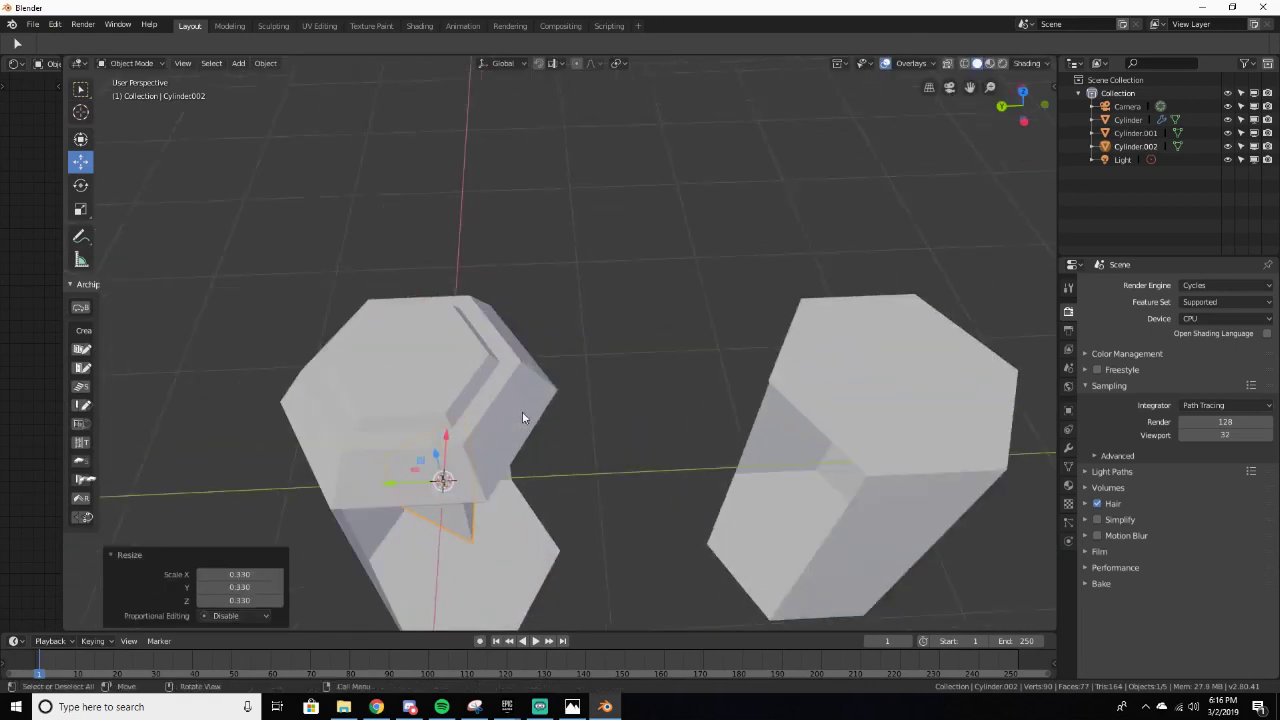
pyautogui.moveTo(509, 393); pyautogui.dragTo(509, 346, button='middle')
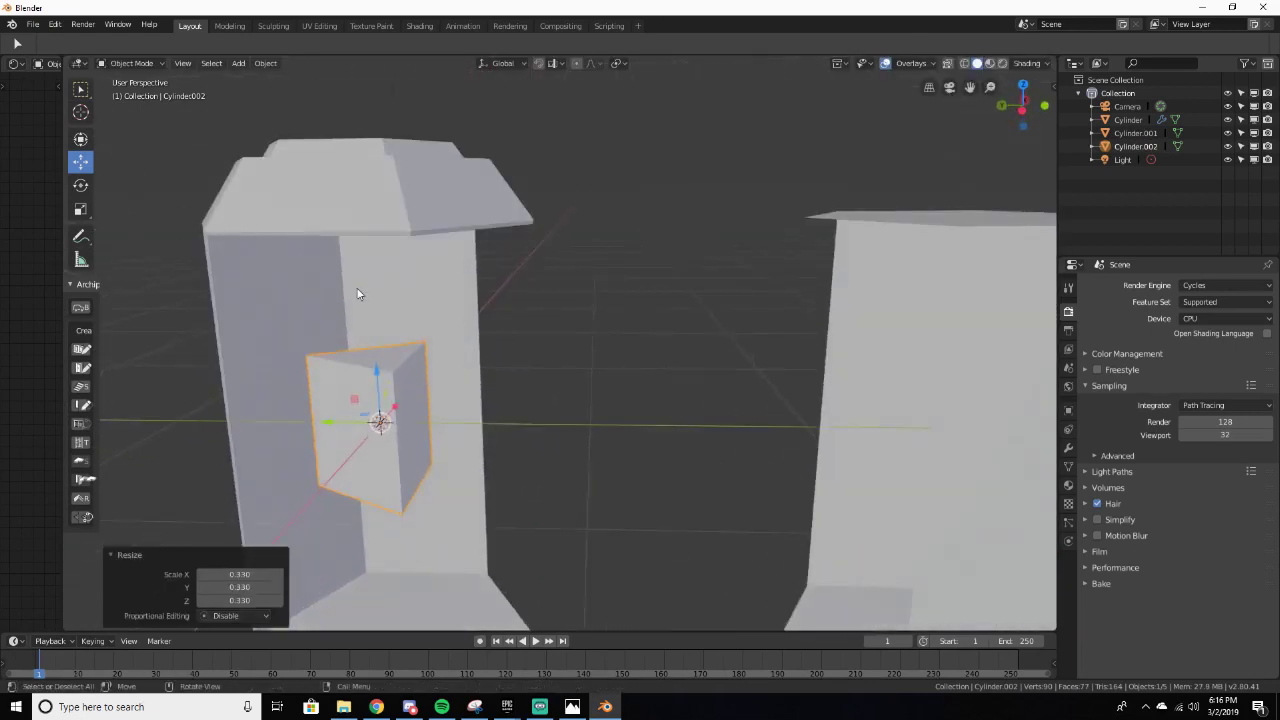
# Step: Rotate the triangular prism 90° about the X axis and turn it freehand about its vertical axis toward the capsule's opening
pyautogui.press('F12')
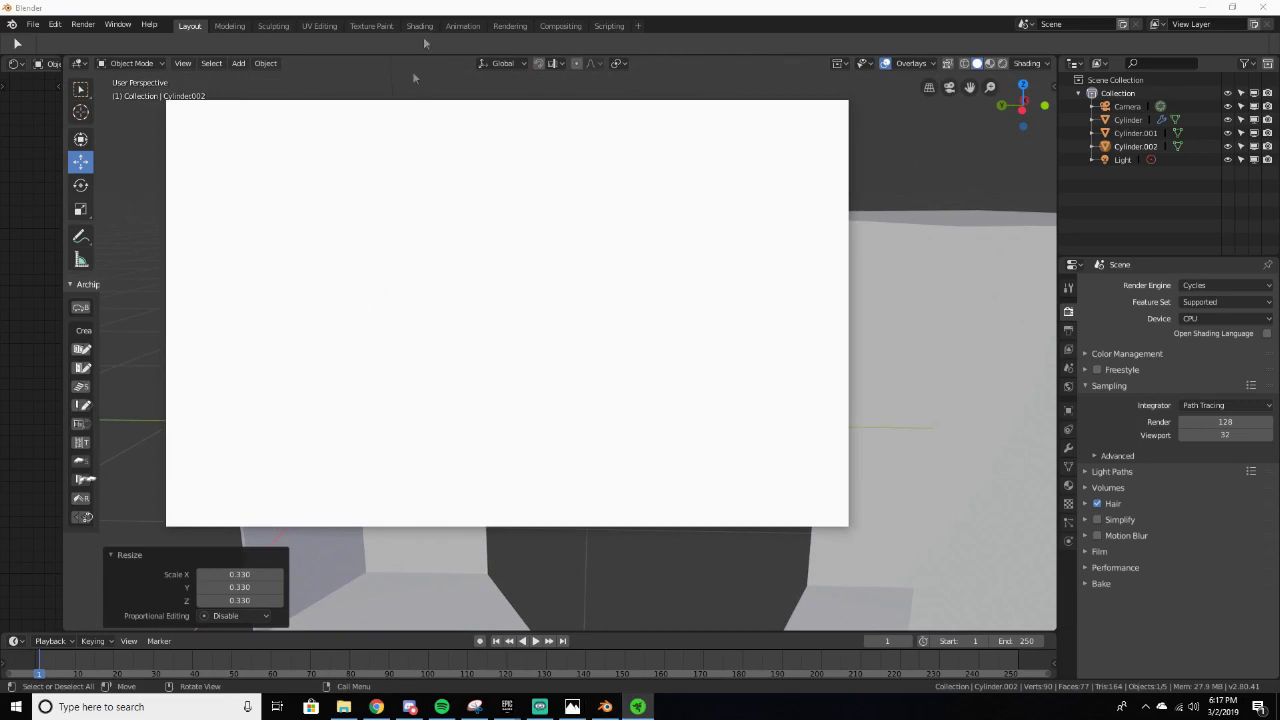
pyautogui.write('r')
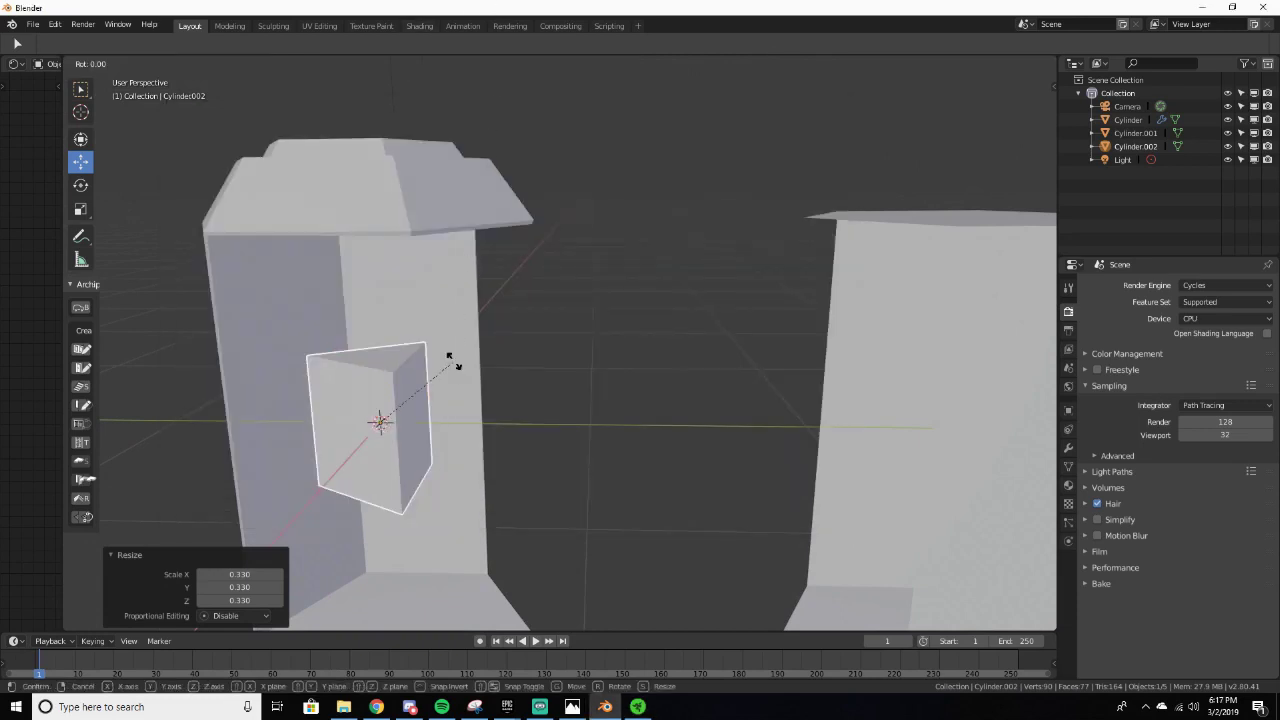
pyautogui.write('x90')
pyautogui.press('Return')
pyautogui.moveTo(426, 362); pyautogui.dragTo(475, 325, button='middle')
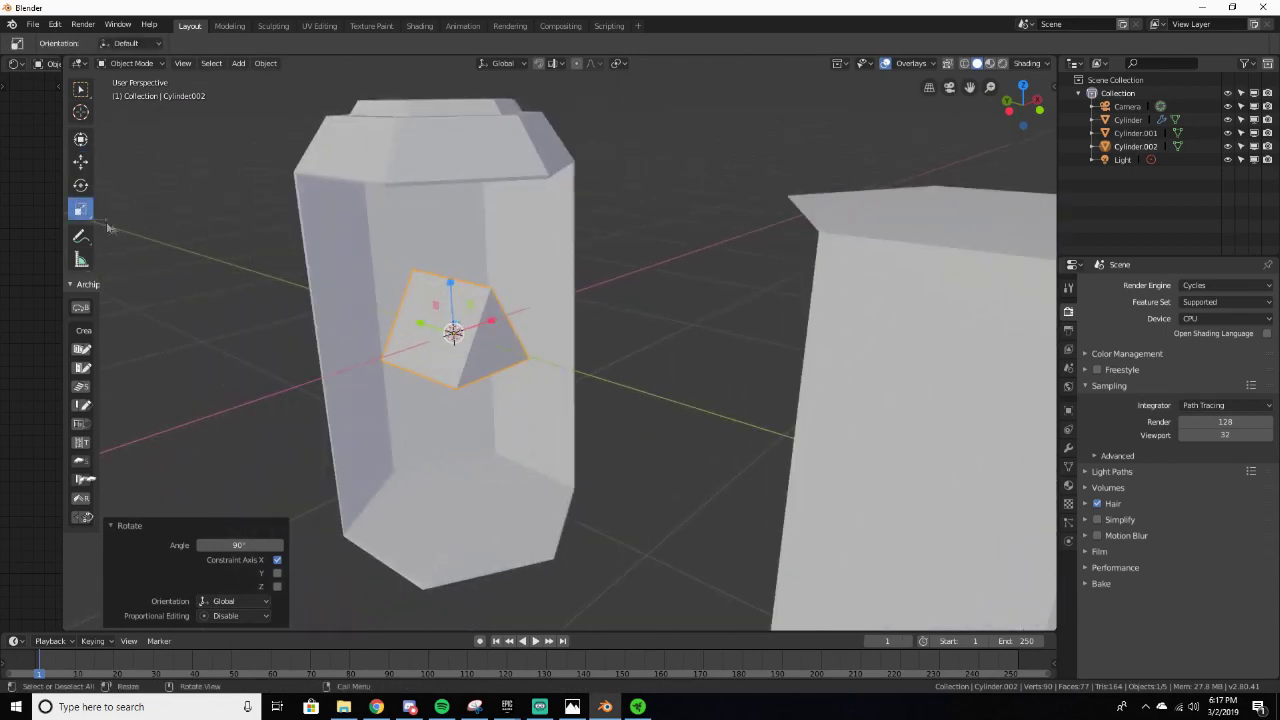
pyautogui.click(82, 186)
pyautogui.moveTo(447, 351); pyautogui.dragTo(429, 347)
pyautogui.moveTo(429, 347); pyautogui.dragTo(430, 317, button='middle')
# Step: Thin the triangular prism along the global Y axis in repeated scalings, the last by a factor of 0.056
pyautogui.click(82, 208)
pyautogui.moveTo(358, 285); pyautogui.dragTo(478, 355, button='middle')
pyautogui.moveTo(476, 352); pyautogui.dragTo(528, 348)
pyautogui.moveTo(528, 348); pyautogui.dragTo(454, 411, button='middle')
pyautogui.moveTo(422, 356); pyautogui.dragTo(432, 358)
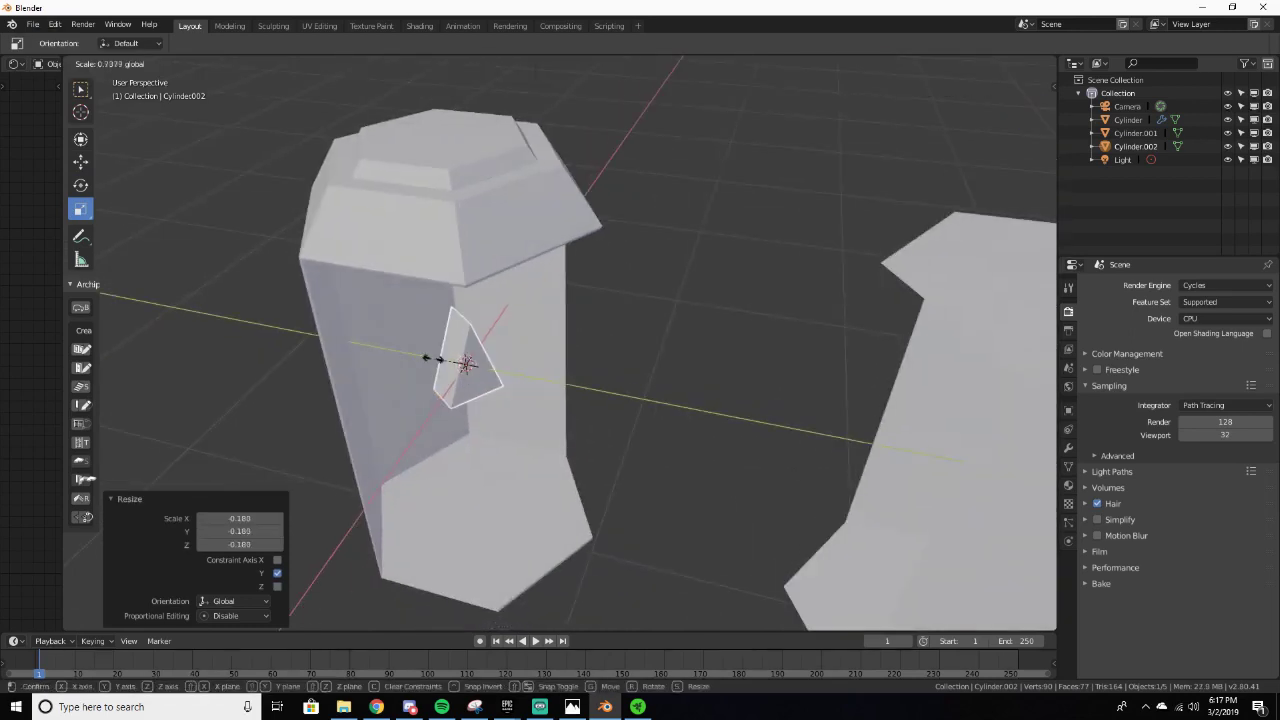
pyautogui.click(448, 369)
pyautogui.moveTo(448, 369); pyautogui.dragTo(440, 398, button='middle')
pyautogui.moveTo(441, 391); pyautogui.dragTo(471, 389)
pyautogui.moveTo(471, 389); pyautogui.dragTo(388, 345, button='middle')
pyautogui.moveTo(404, 317); pyautogui.dragTo(436, 314)
pyautogui.click(400, 331)
pyautogui.moveTo(436, 314); pyautogui.dragTo(452, 344, button='middle')
pyautogui.moveTo(449, 346); pyautogui.dragTo(493, 343)
pyautogui.scroll(-8, 400, 370)
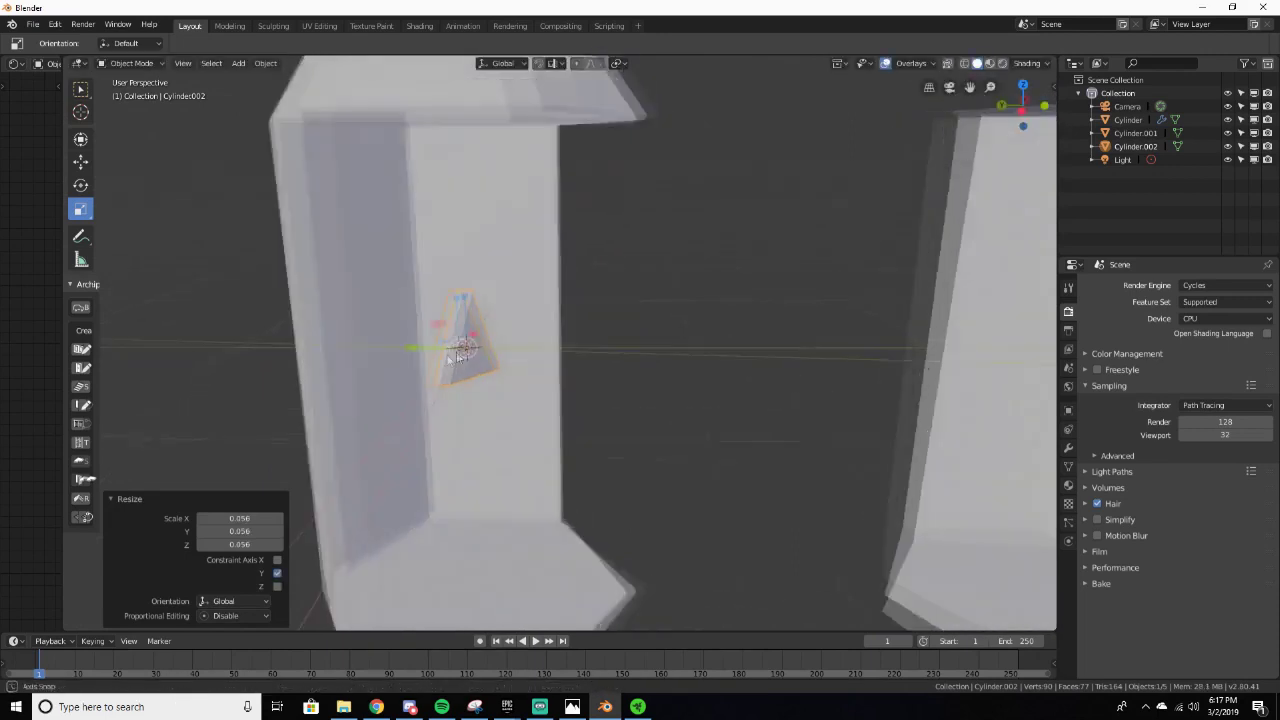
pyautogui.moveTo(401, 367); pyautogui.dragTo(594, 299, button='middle')
pyautogui.scroll(9, 445, 396)
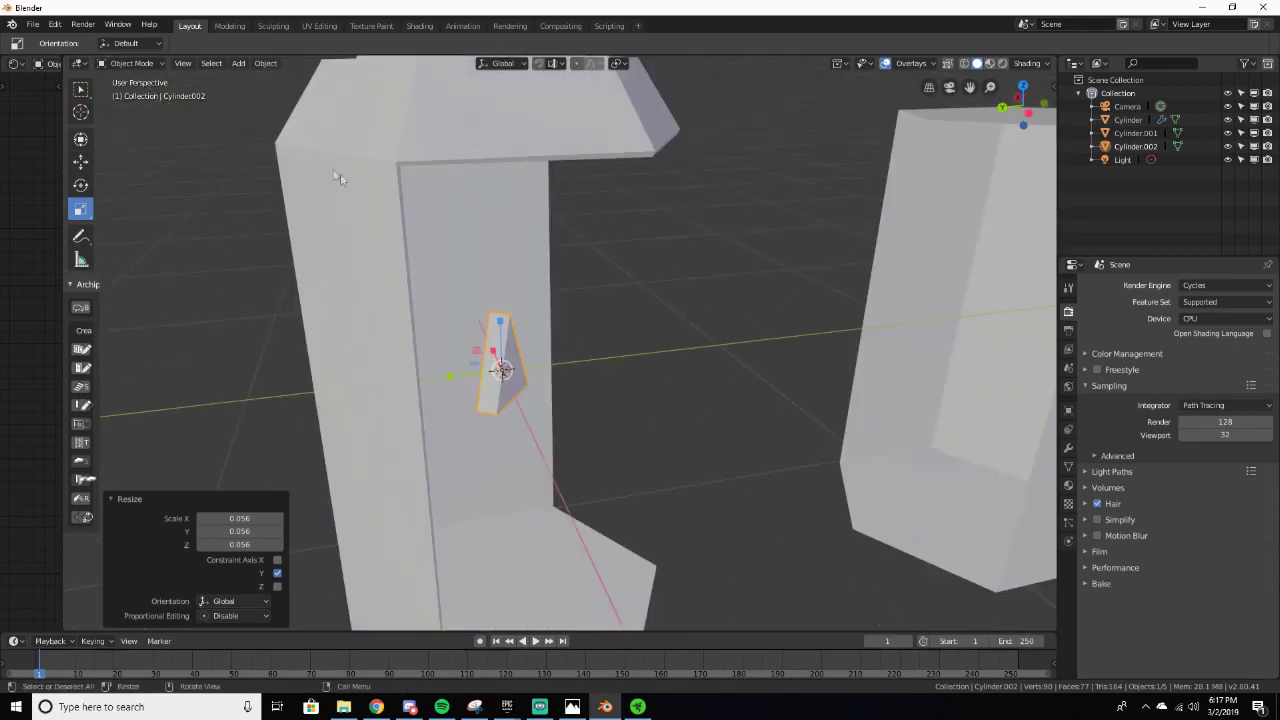
# Step: Scale the triangular prism by 0.280 along its local Z axis using Local orientation, and restore Global orientation
pyautogui.click(492, 64)
pyautogui.click(481, 118)
pyautogui.moveTo(550, 377); pyautogui.dragTo(540, 373)
pyautogui.click(515, 369)
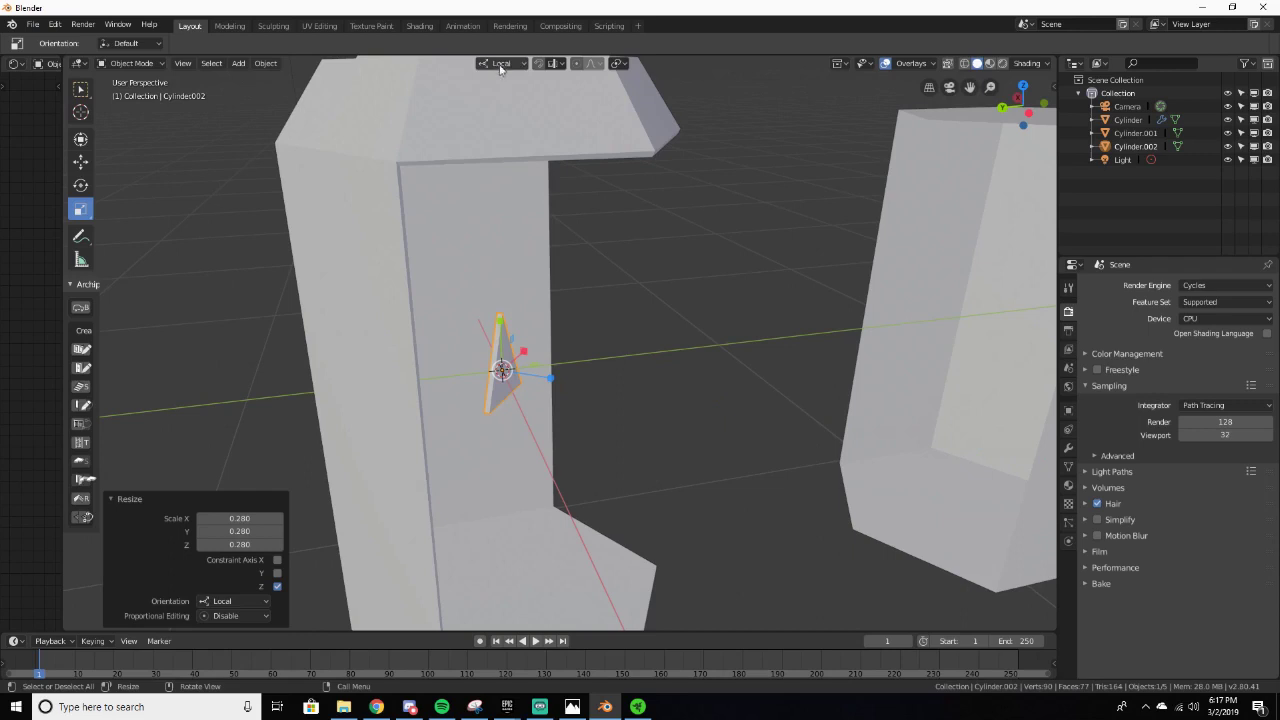
pyautogui.click(500, 64)
# Step: Enlarge the flattened triangle uniformly by a factor of 1.315
pyautogui.moveTo(615, 186); pyautogui.dragTo(540, 230, button='middle')
pyautogui.press('s')
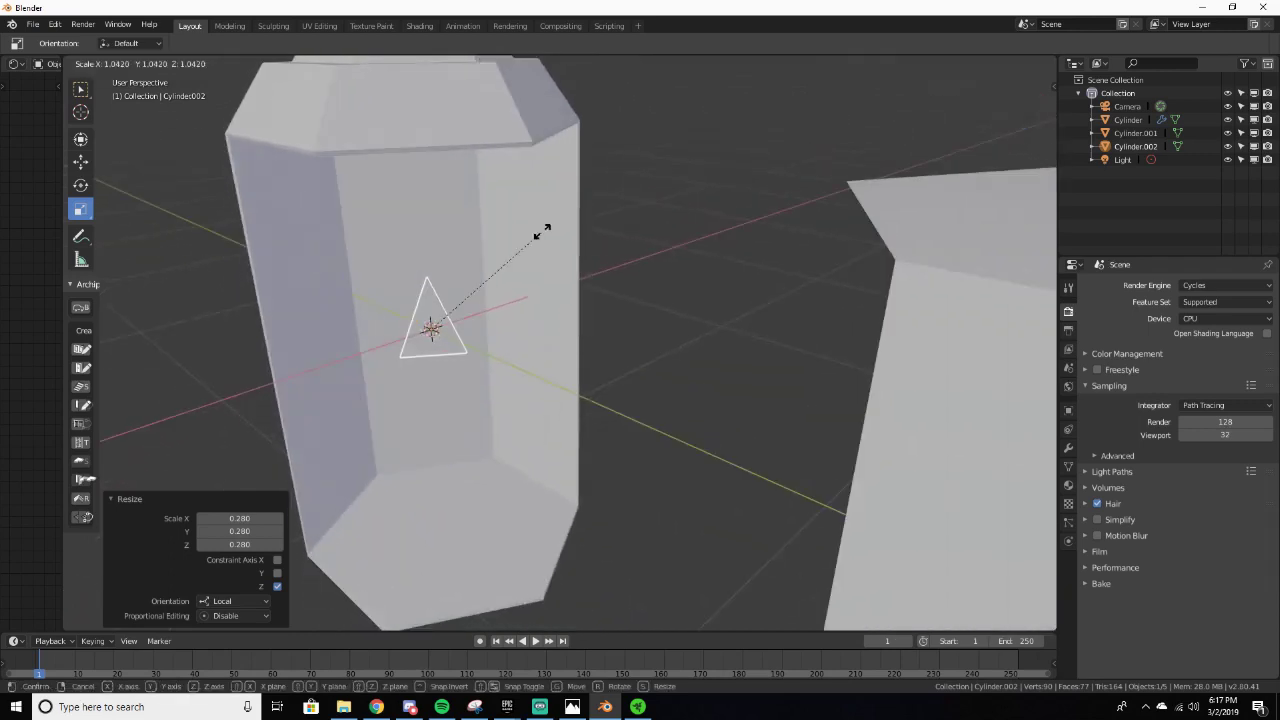
pyautogui.click(571, 234)
pyautogui.moveTo(427, 283); pyautogui.dragTo(453, 284)
pyautogui.click(469, 291)
pyautogui.moveTo(469, 291); pyautogui.dragTo(479, 249, button='middle')
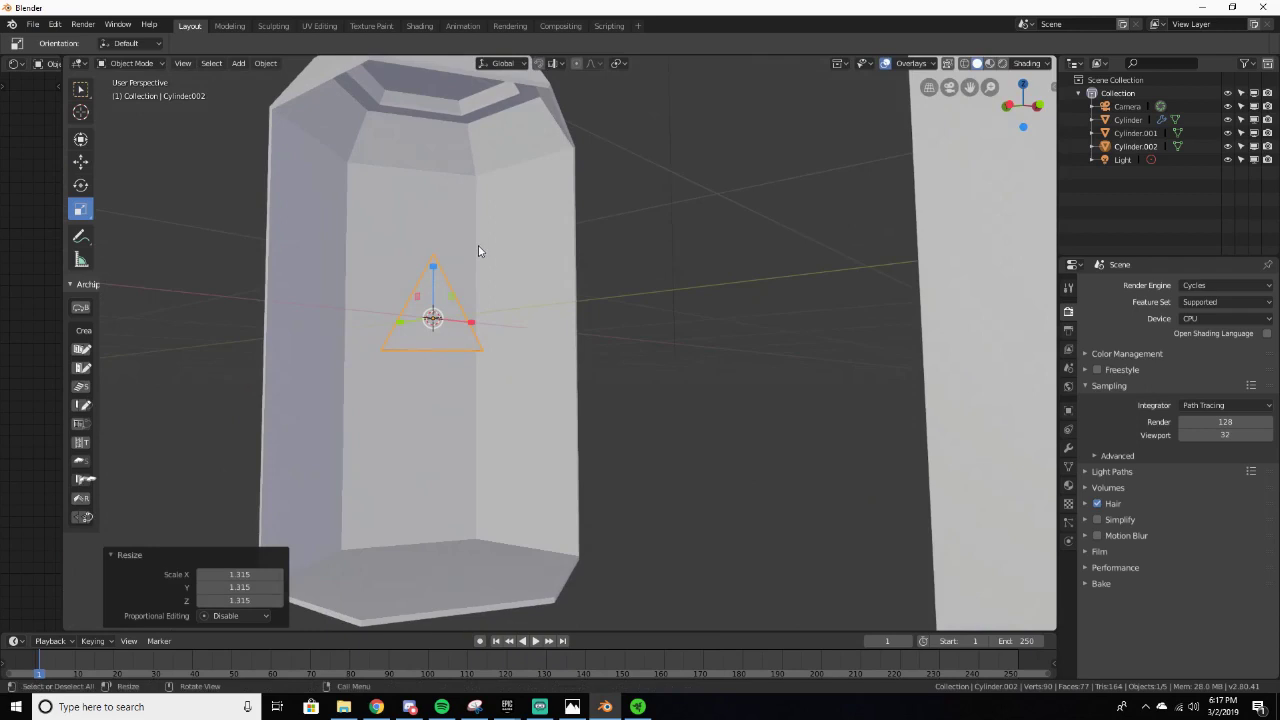
# Step: Scale the flattened triangle by 0.860 along the global Z axis
pyautogui.moveTo(478, 251); pyautogui.dragTo(430, 278, button='middle')
pyautogui.moveTo(430, 278); pyautogui.dragTo(432, 287)
pyautogui.moveTo(452, 266); pyautogui.dragTo(459, 252, button='middle')
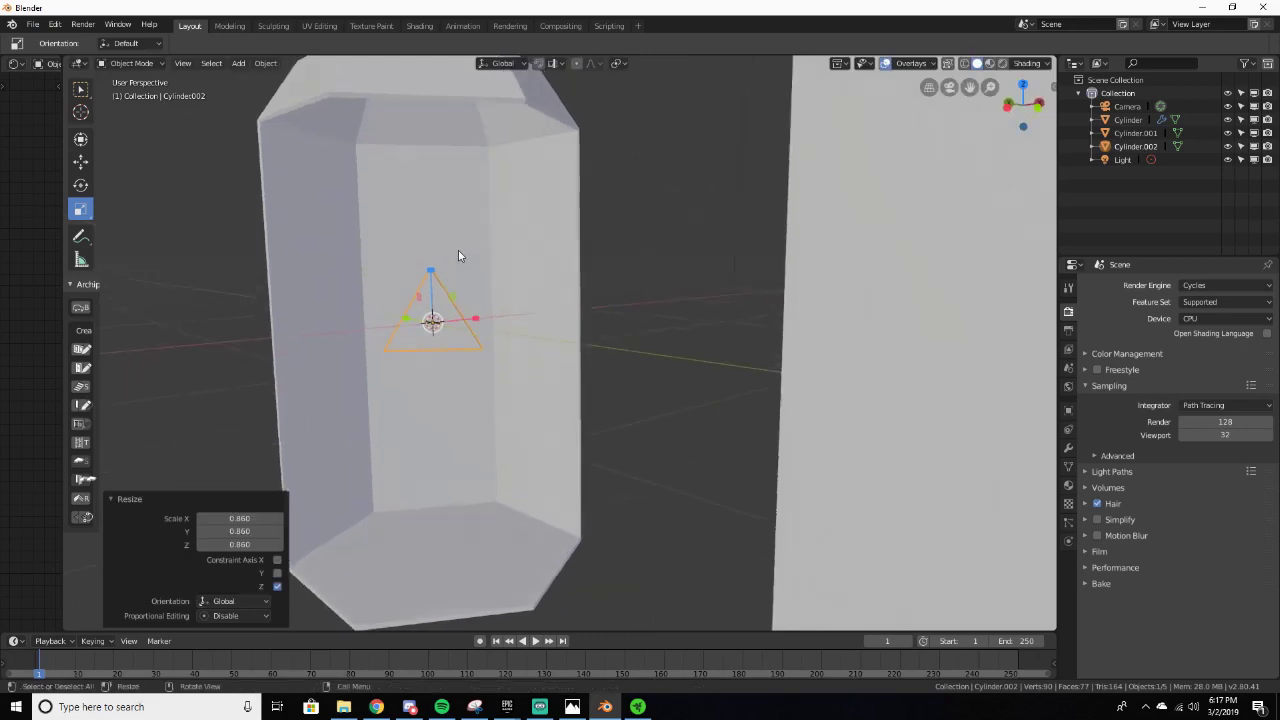
# Step: Try a smaller duplicate of the triangle above its right side, tilted with free trackball rotation
pyautogui.hotkey('shift', 'd')
pyautogui.click(508, 183)
pyautogui.press('s')
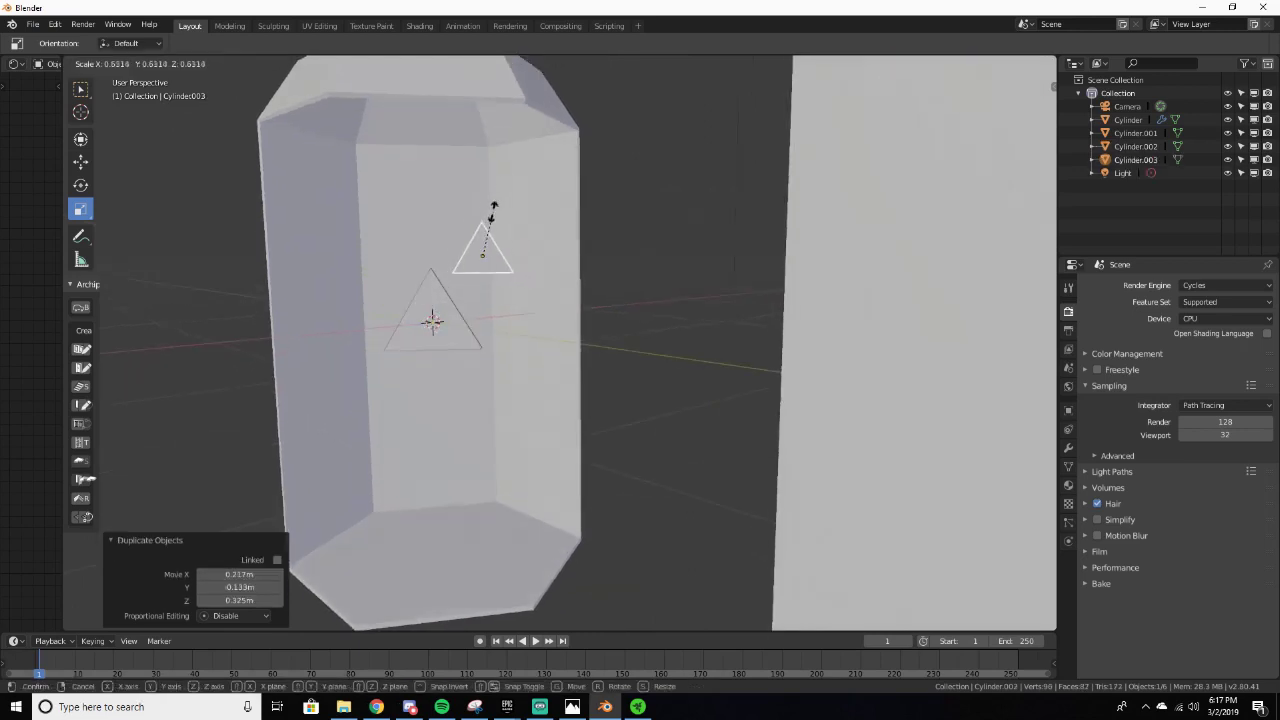
pyautogui.click(488, 214)
pyautogui.press('r')
pyautogui.press('r')
pyautogui.click(423, 279)
# Step: Try a second, smaller duplicate above the large triangle's left side, turned freely with trackball rotation
pyautogui.hotkey('shift', 'd')
pyautogui.click(313, 233)
pyautogui.press('s')
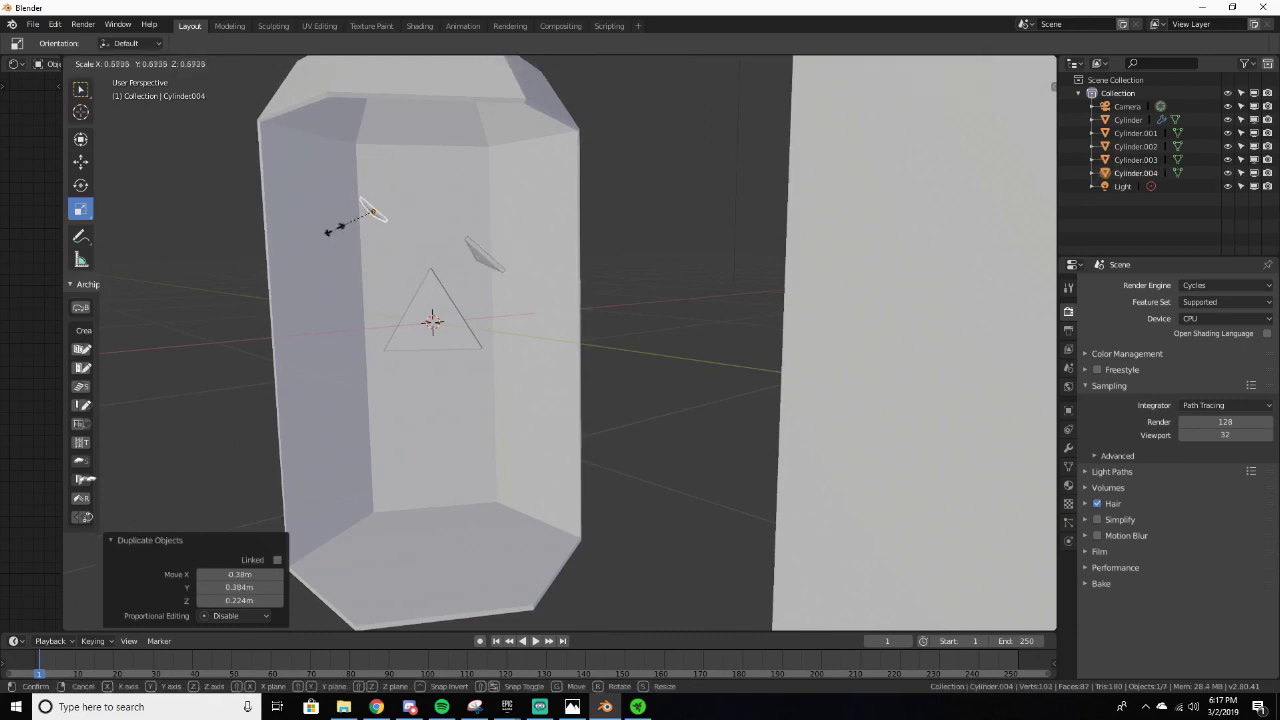
pyautogui.click(342, 224)
pyautogui.press('r')
pyautogui.press('r')
pyautogui.click(434, 202)
# Step: Try a third small duplicate beside the large triangle's left edge with its own free rotation
pyautogui.hotkey('shift', 'd')
pyautogui.click(451, 280)
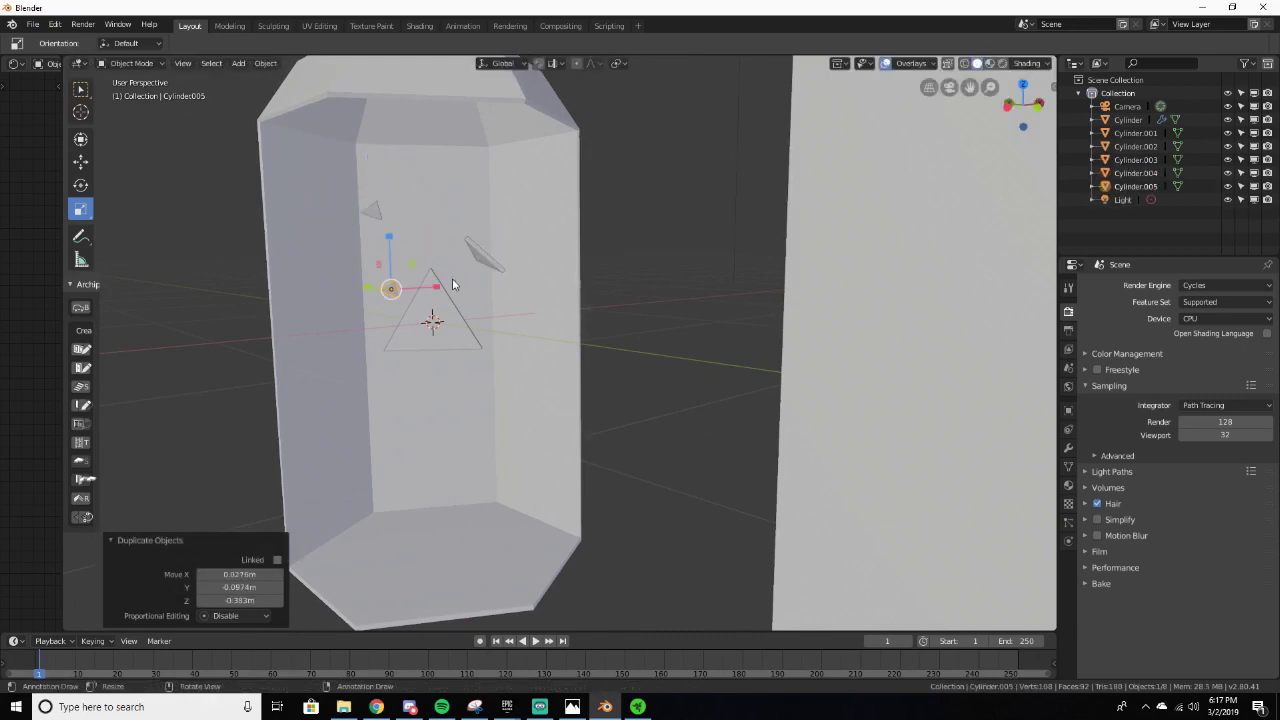
pyautogui.press('r')
pyautogui.press('r')
pyautogui.click(410, 301)
# Step: Delete the three small triangle copies, keeping only the large triangle inside the capsule
pyautogui.press('Delete')
pyautogui.click(375, 209)
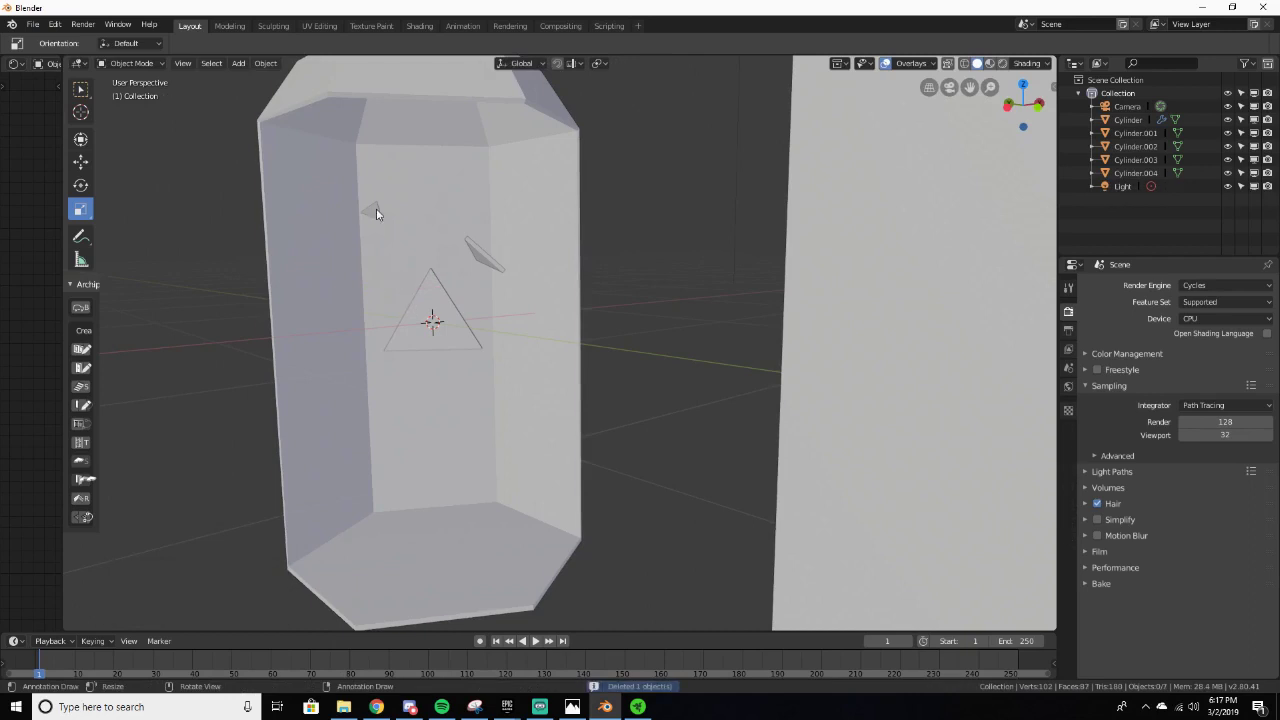
pyautogui.press('Delete')
pyautogui.hotkey('ctrl', 'z')
pyautogui.click(371, 209)
pyautogui.click(482, 251)
pyautogui.click(482, 253)
pyautogui.press('Delete')
# Step: Give the large triangle a new material with an Emission surface and a red color
pyautogui.click(438, 298)
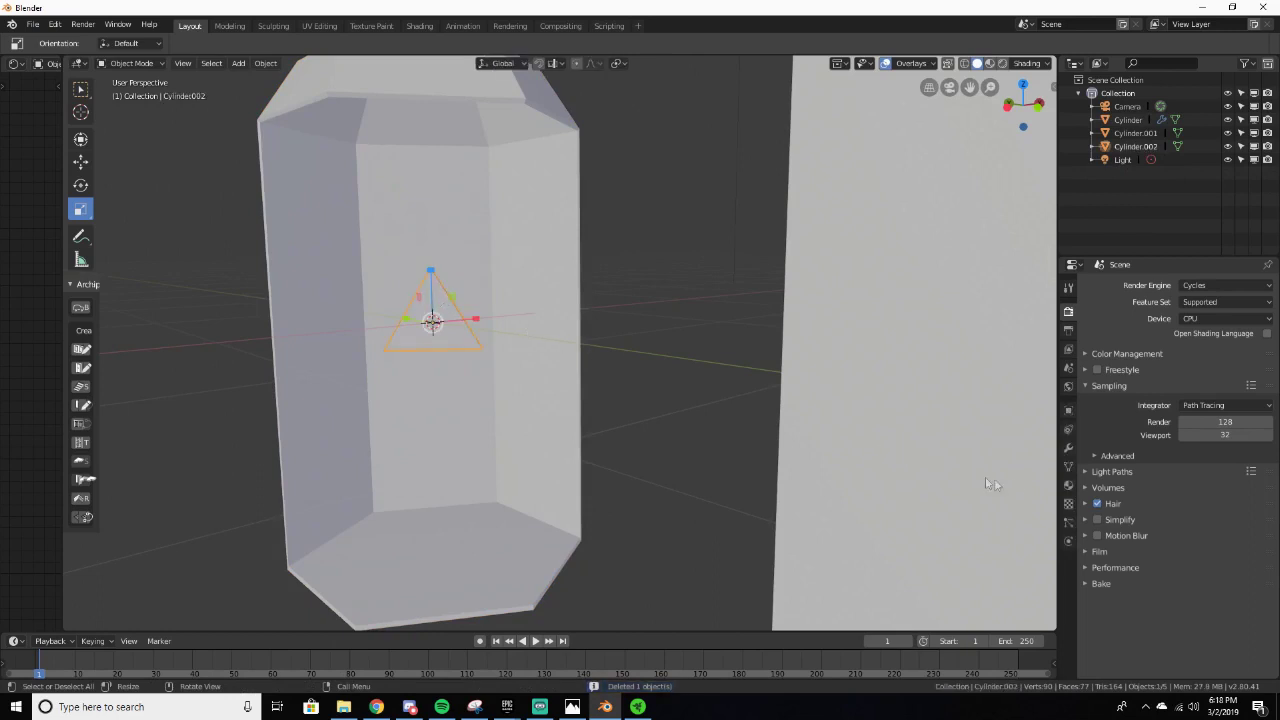
pyautogui.click(1068, 484)
pyautogui.click(1160, 328)
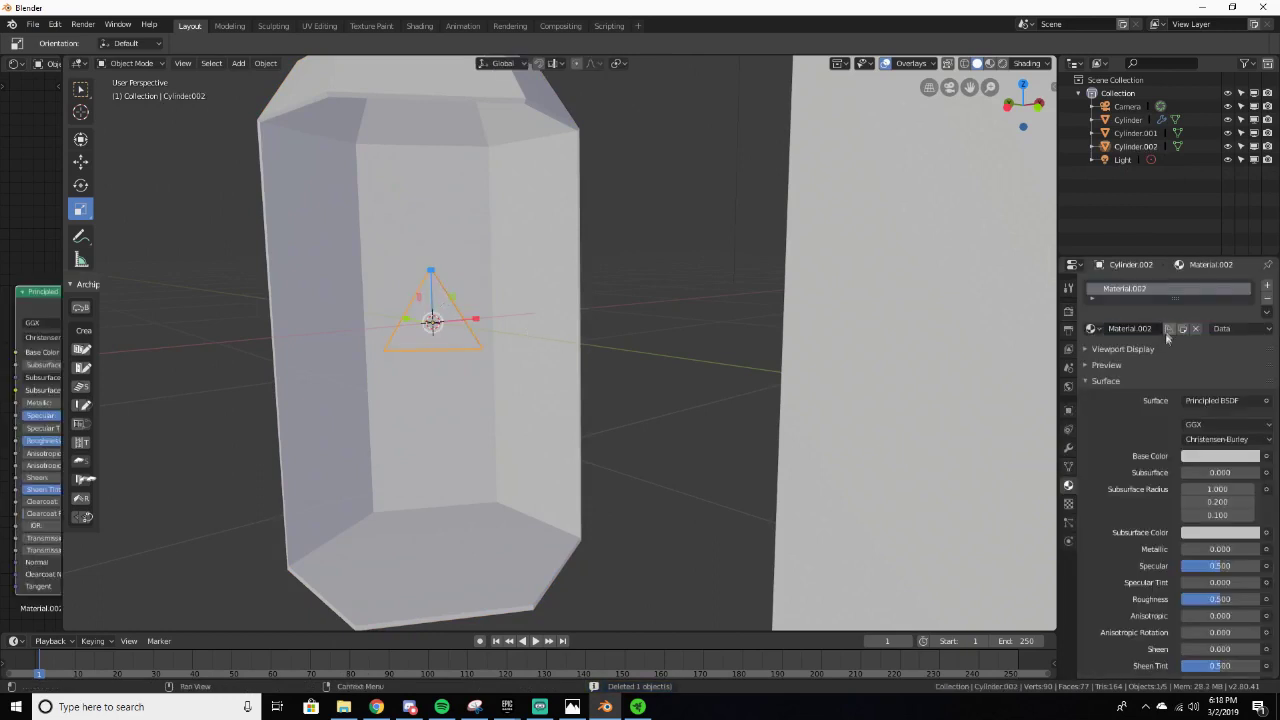
pyautogui.click(1203, 402)
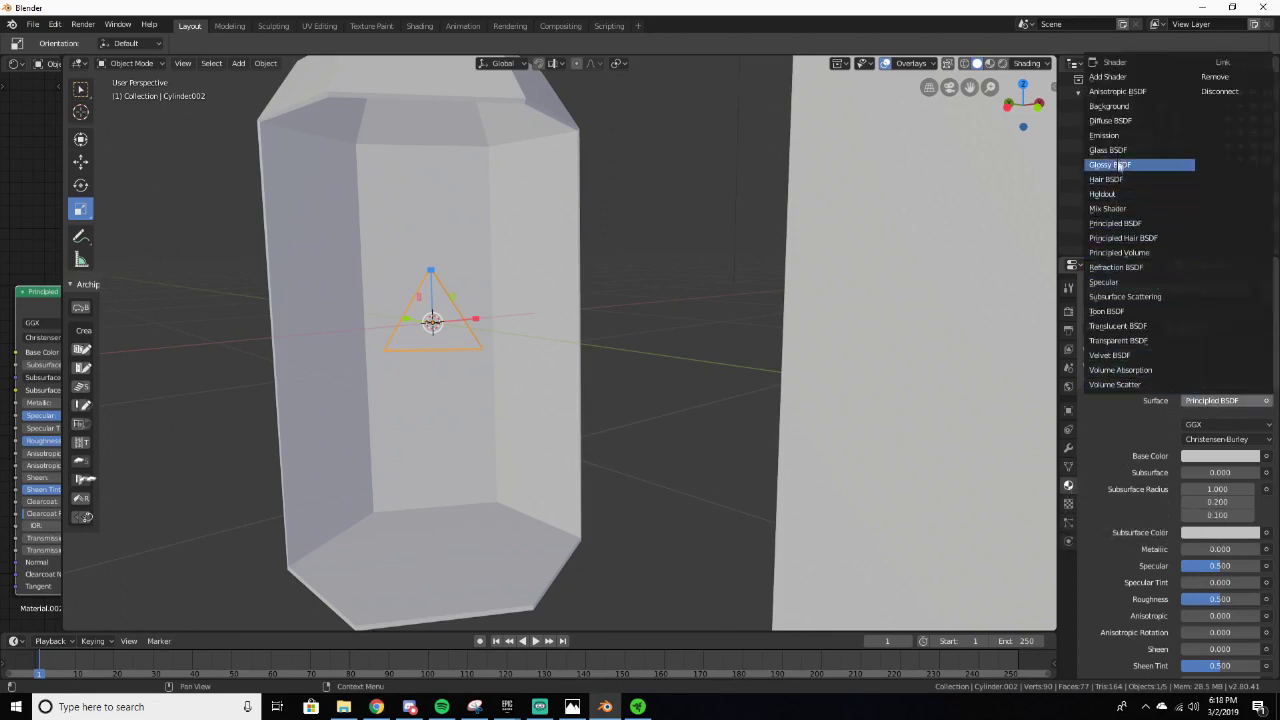
pyautogui.click(1108, 135)
pyautogui.click(1220, 425)
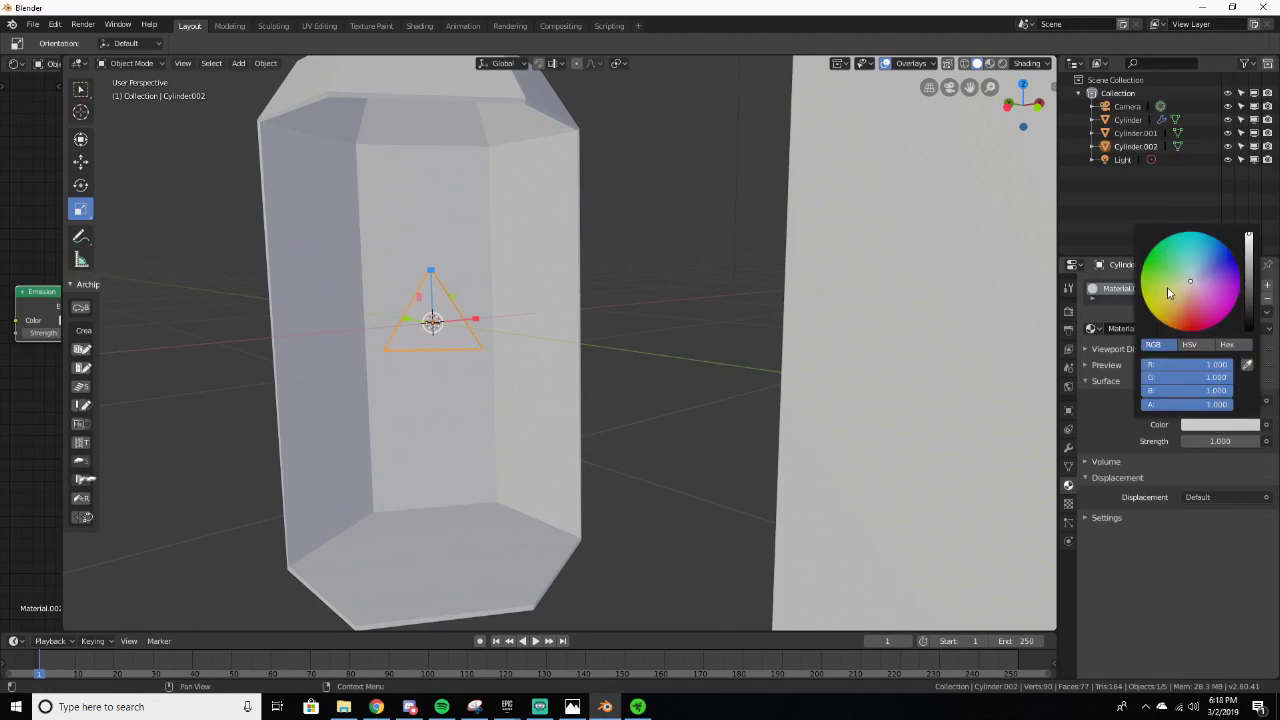
pyautogui.moveTo(1188, 316); pyautogui.dragTo(1194, 329)
# Step: Duplicate the red triangle to its upper right, shrink the copy and tilt it with free trackball rotation
pyautogui.moveTo(624, 268); pyautogui.dragTo(549, 279, button='middle')
pyautogui.hotkey('shift', 'd')
pyautogui.click(616, 220)
pyautogui.press('s')
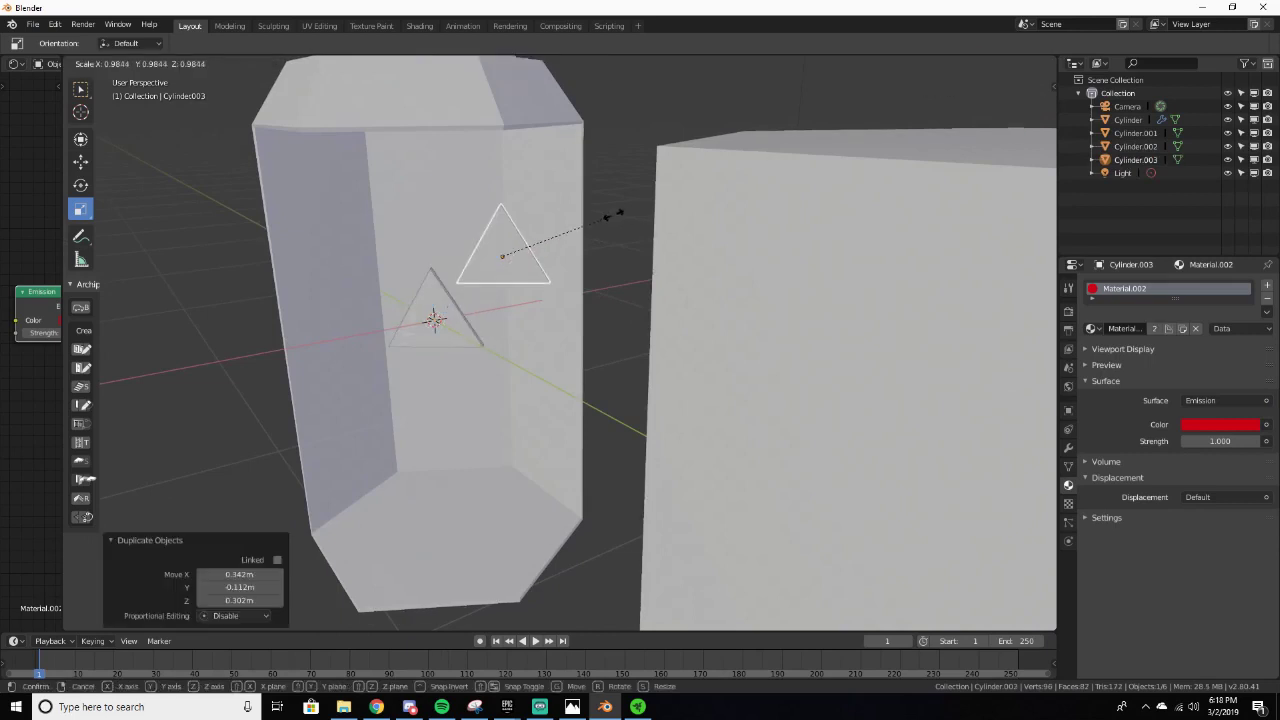
pyautogui.click(544, 242)
pyautogui.press('r')
pyautogui.press('r')
pyautogui.click(478, 251)
pyautogui.click(477, 256)
# Step: Duplicate the small triangle to the upper left of the large one, shrink it further and rotate it freely
pyautogui.hotkey('shift', 'd')
pyautogui.click(363, 209)
pyautogui.press('s')
pyautogui.click(381, 224)
pyautogui.press('r')
pyautogui.press('r')
pyautogui.click(475, 240)
# Step: Duplicate the smaller triangle to just left of the large triangle and turn it freely so it tilts differently
pyautogui.hotkey('shift', 'd')
pyautogui.click(480, 324)
pyautogui.press('r')
pyautogui.press('r')
pyautogui.click(400, 368)
# Step: Add two more small triangle copies above the large triangle's tip, making the second one smaller and rotating it freely
pyautogui.hotkey('shift', 'd')
pyautogui.click(463, 288)
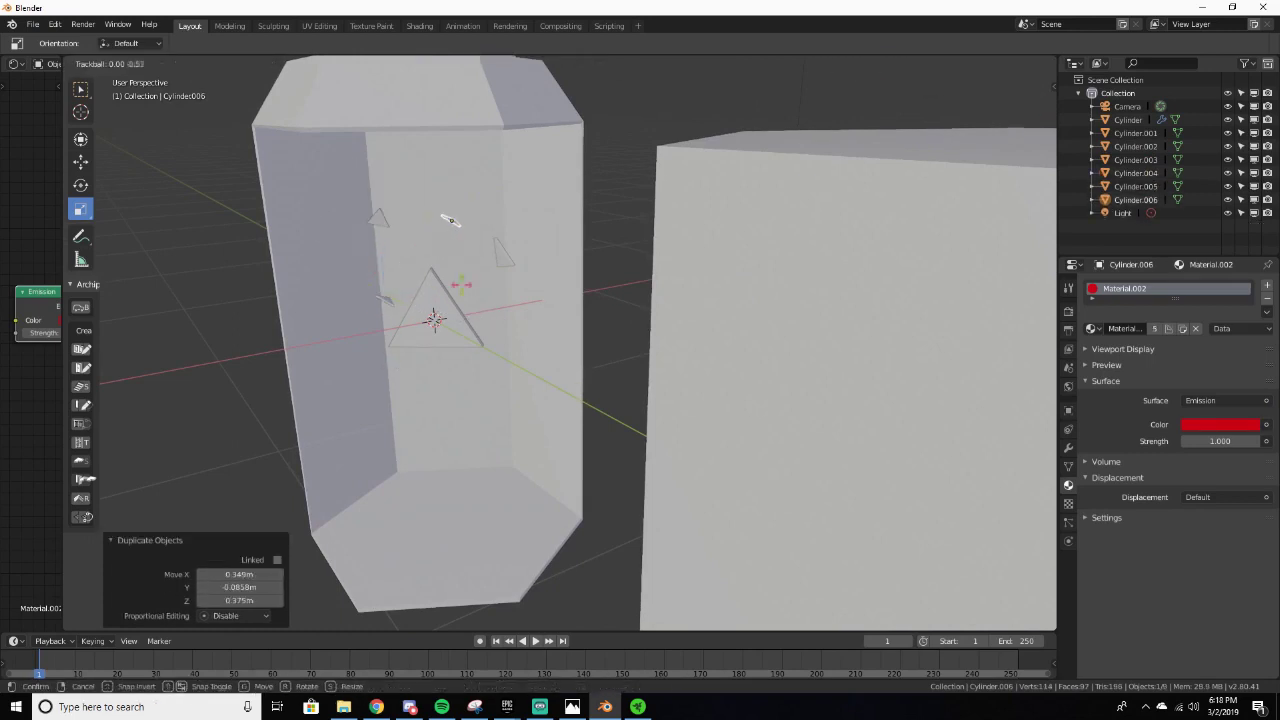
pyautogui.hotkey('shift', 'd')
pyautogui.click(395, 308)
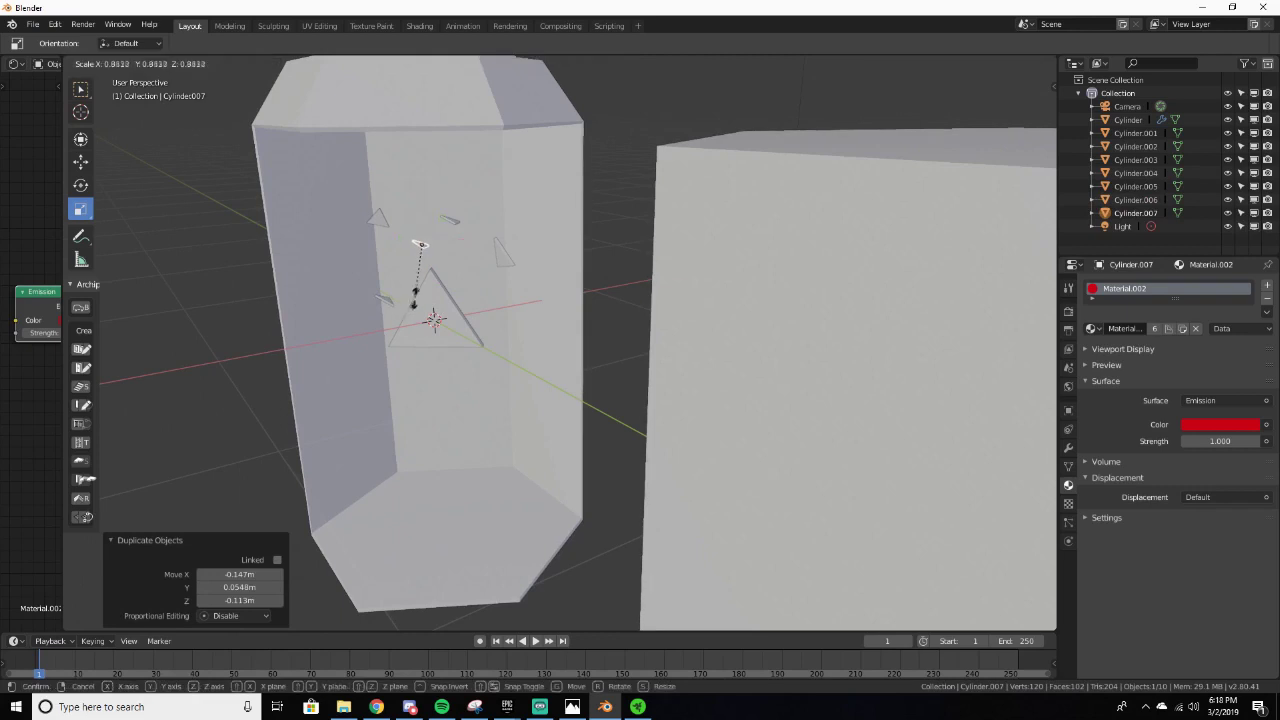
pyautogui.press('r')
pyautogui.press('r')
pyautogui.click(410, 218)
# Step: Add two freely rotated small triangle copies, one right of the large triangle and one below its left corner
pyautogui.hotkey('shift', 'd')
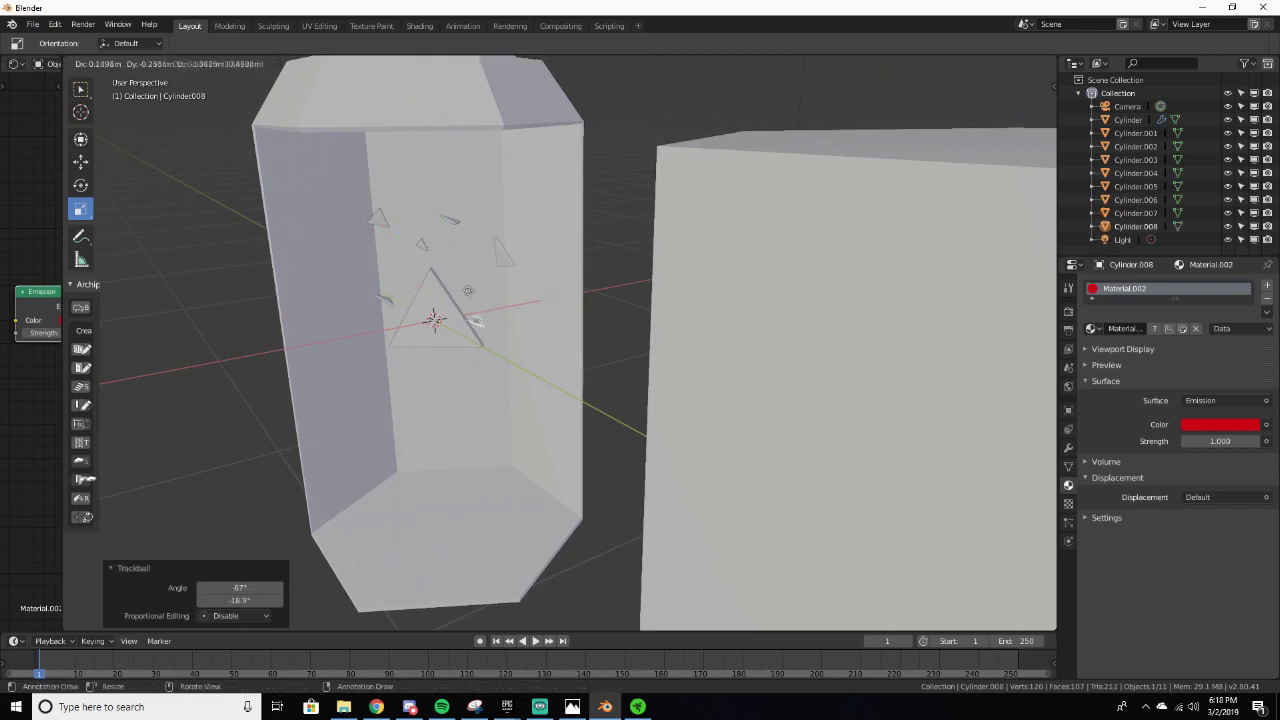
pyautogui.click(486, 308)
pyautogui.press('r')
pyautogui.press('r')
pyautogui.click(461, 335)
pyautogui.hotkey('shift', 'd')
pyautogui.click(347, 386)
pyautogui.press('r')
pyautogui.press('r')
pyautogui.click(392, 326)
# Step: Add three freely rotated small triangle copies left of the large triangle, below its right corner and below its base
pyautogui.hotkey('shift', 'd')
pyautogui.click(366, 273)
pyautogui.press('r')
pyautogui.press('r')
pyautogui.click(361, 328)
pyautogui.click(464, 369)
pyautogui.press('r')
pyautogui.press('r')
pyautogui.click(539, 337)
pyautogui.hotkey('shift', 'd')
pyautogui.click(501, 329)
pyautogui.press('r')
pyautogui.press('r')
pyautogui.click(457, 314)
# Step: Fit the front glass piece over the capsule's opening with moves along global Y and X and a small freehand nudge
pyautogui.moveTo(457, 314); pyautogui.dragTo(512, 280, button='middle')
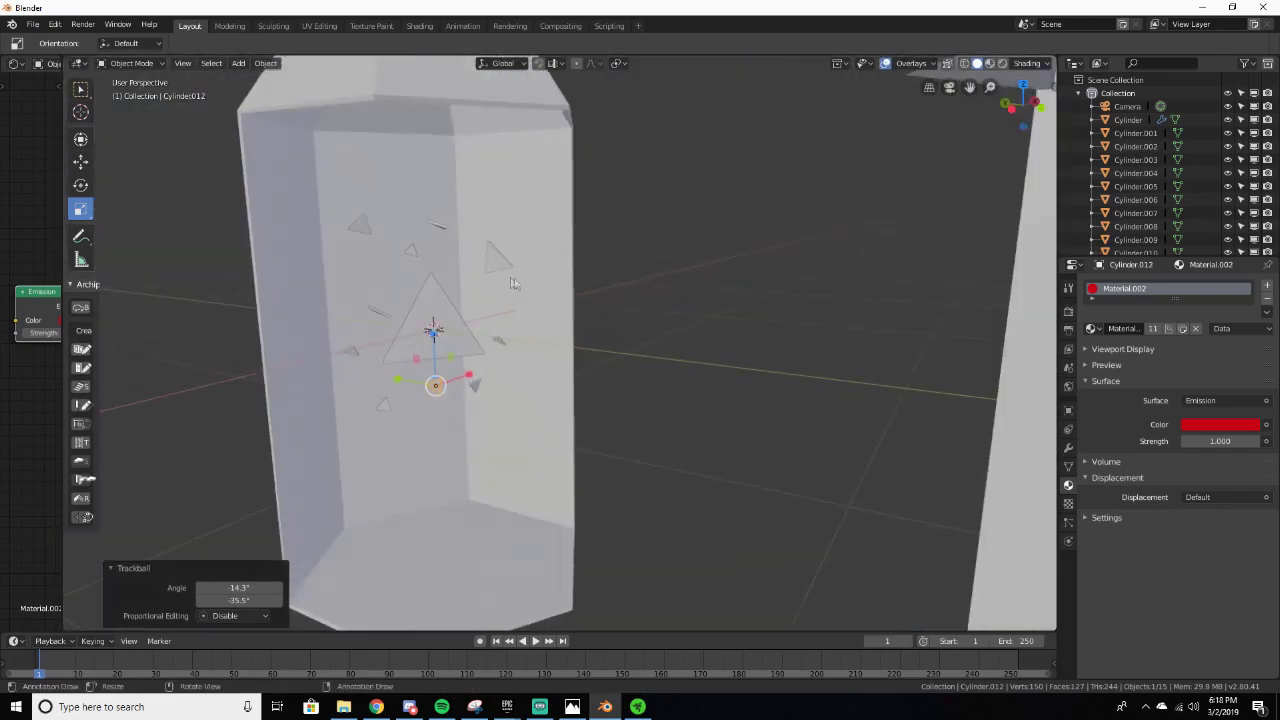
pyautogui.press('a')
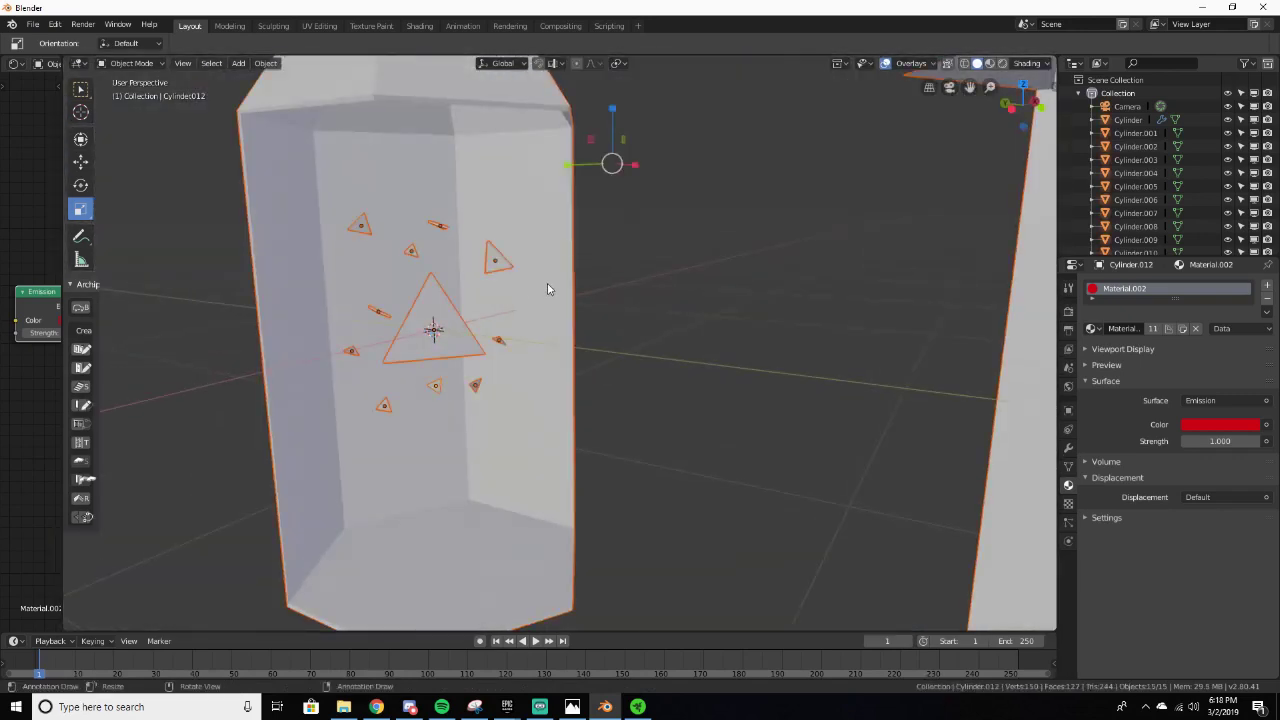
pyautogui.scroll(-5, 547, 289)
pyautogui.click(773, 327)
pyautogui.moveTo(773, 327); pyautogui.dragTo(795, 388, button='middle')
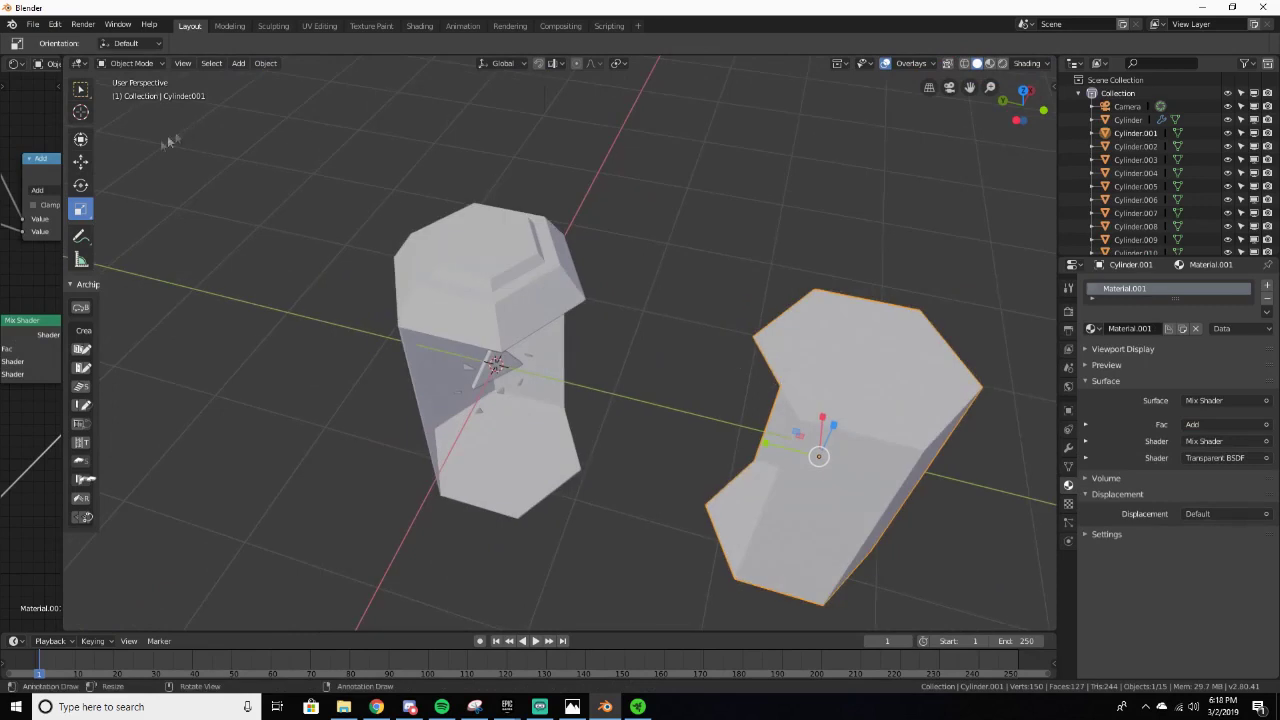
pyautogui.moveTo(779, 446); pyautogui.dragTo(440, 360)
pyautogui.moveTo(440, 360); pyautogui.dragTo(380, 312, button='middle')
pyautogui.moveTo(540, 347); pyautogui.dragTo(546, 350)
pyautogui.moveTo(546, 350); pyautogui.dragTo(549, 361, button='middle')
pyautogui.moveTo(522, 348); pyautogui.dragTo(518, 350)
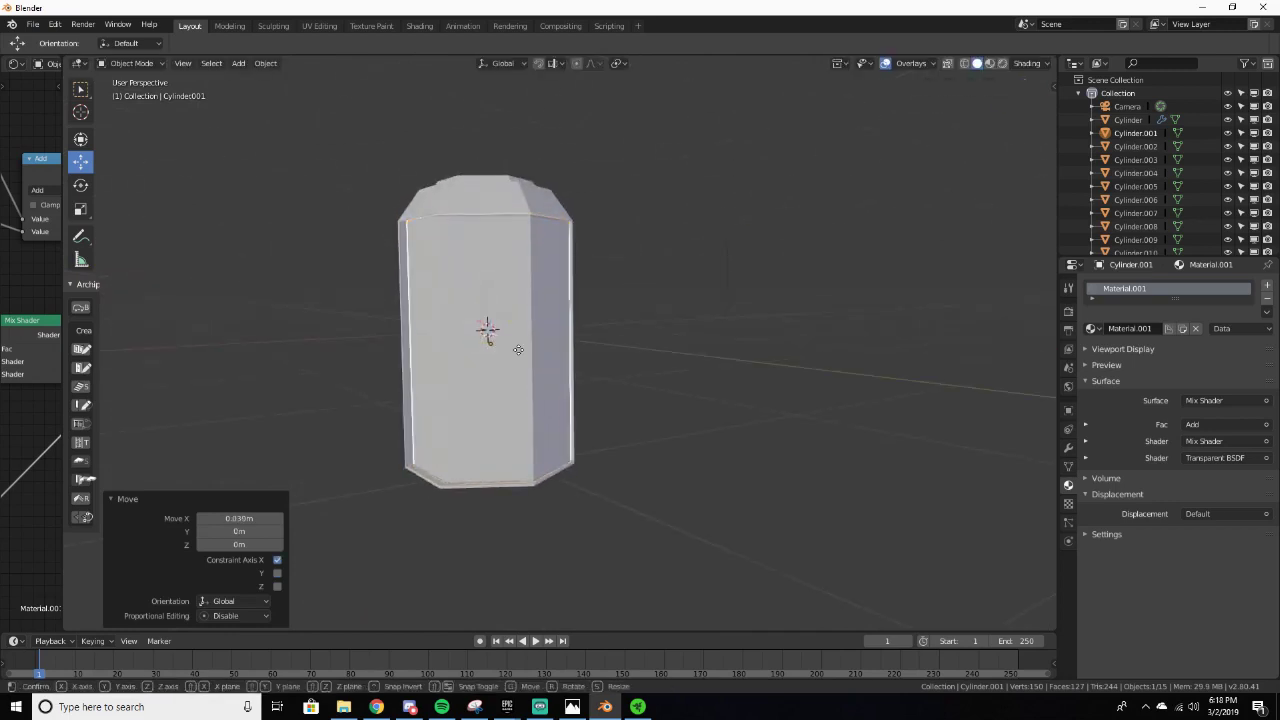
pyautogui.click(525, 355)
# Step: Preview the closed capsule in rendered shading and examine how the red triangles look through the glass
pyautogui.moveTo(525, 355); pyautogui.dragTo(523, 366, button='middle')
pyautogui.press('z')
pyautogui.click(520, 303)
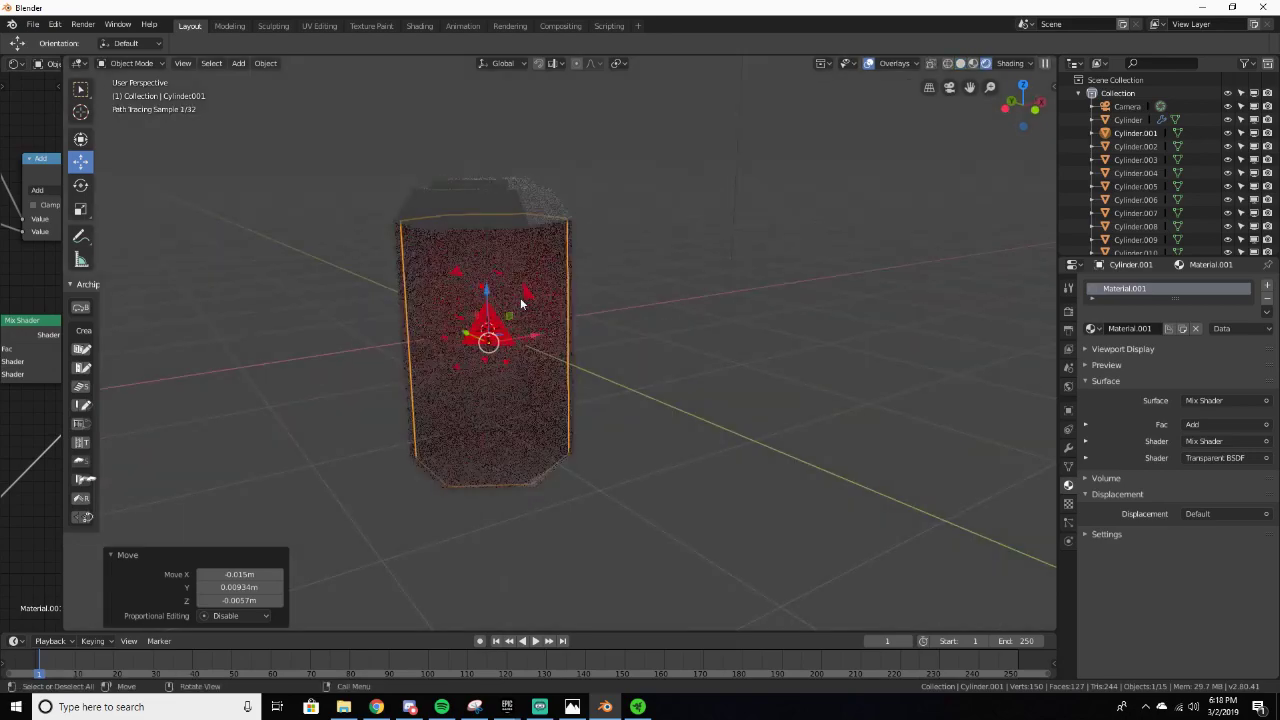
pyautogui.scroll(3, 521, 303)
pyautogui.press('a')
pyautogui.press('a')
pyautogui.moveTo(521, 303); pyautogui.dragTo(542, 278, button='middle')
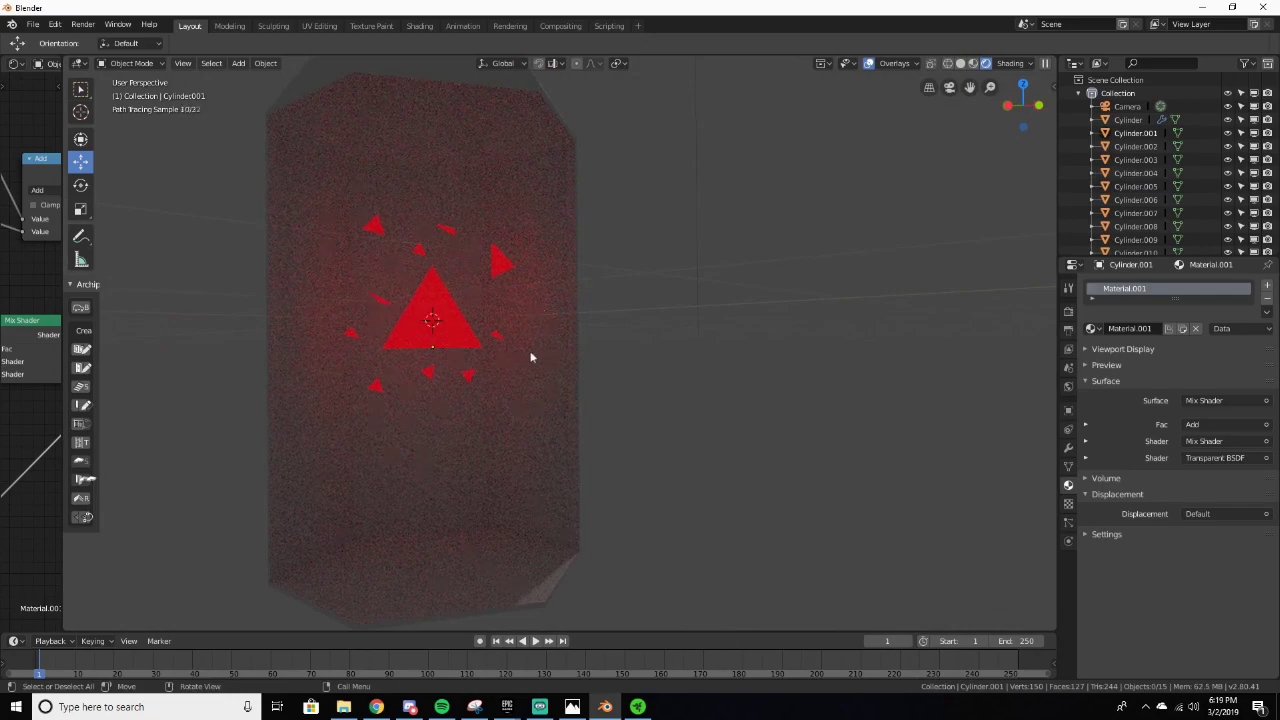
pyautogui.moveTo(522, 353); pyautogui.dragTo(532, 382, button='middle')
# Step: Return to solid shading and set the world background color to black
pyautogui.press('z')
pyautogui.click(605, 358)
pyautogui.scroll(3, 545, 342)
pyautogui.scroll(-5, 827, 406)
pyautogui.moveTo(803, 456); pyautogui.dragTo(893, 413, button='middle')
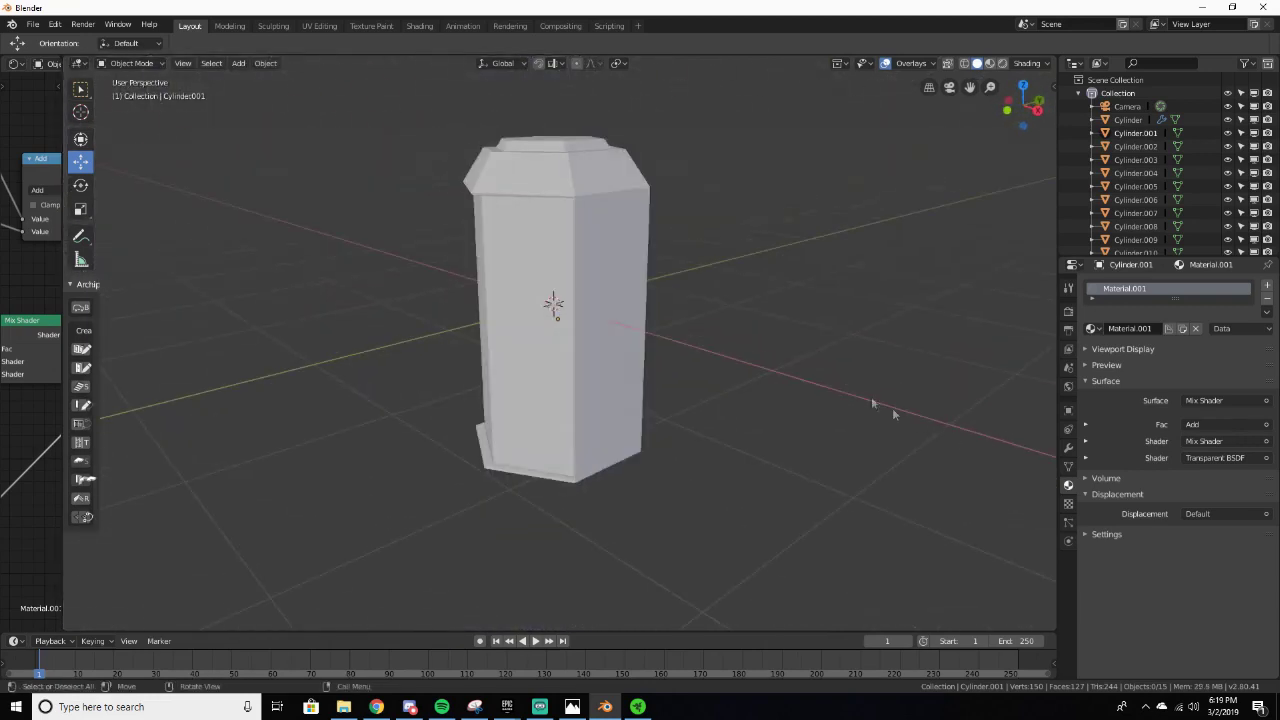
pyautogui.click(1068, 386)
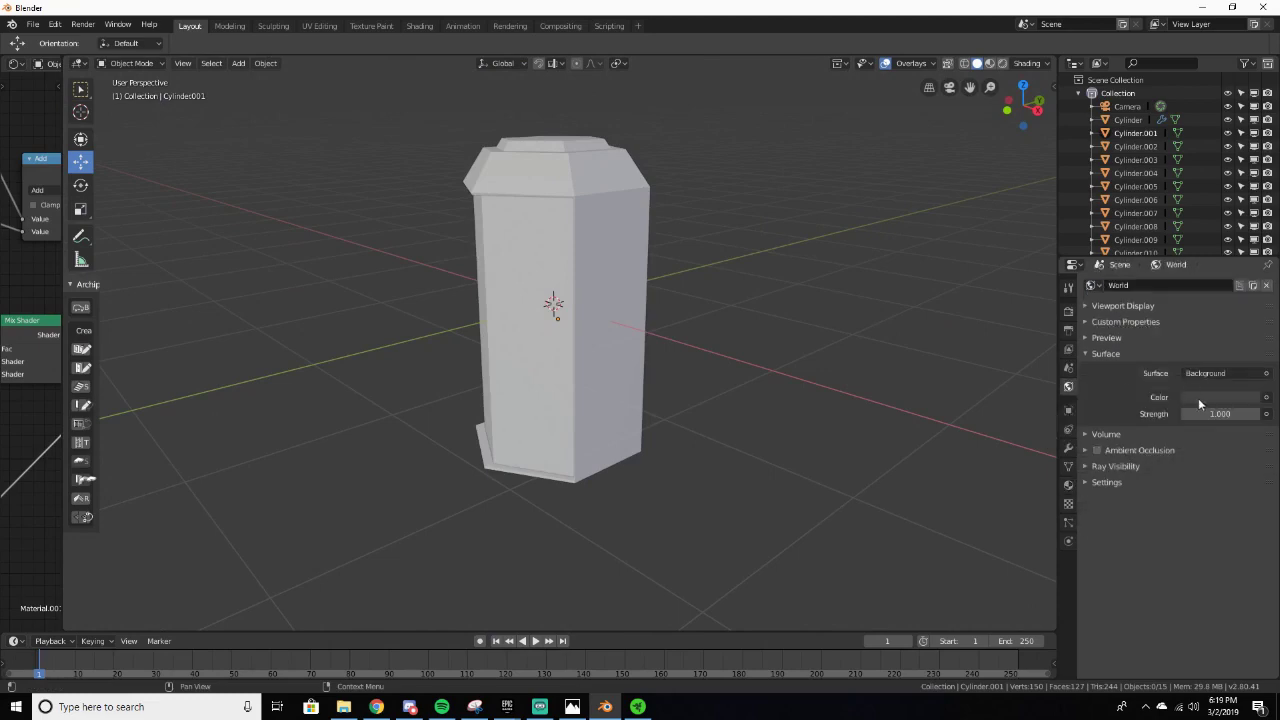
pyautogui.click(1248, 403)
pyautogui.click(1250, 301)
# Step: Examine the triangles' red glow inside the capsule against the black background in rendered shading
pyautogui.moveTo(795, 277); pyautogui.dragTo(893, 312, button='middle')
pyautogui.press('z')
pyautogui.click(817, 180)
pyautogui.scroll(3, 664, 216)
pyautogui.moveTo(663, 218); pyautogui.dragTo(692, 157, button='middle')
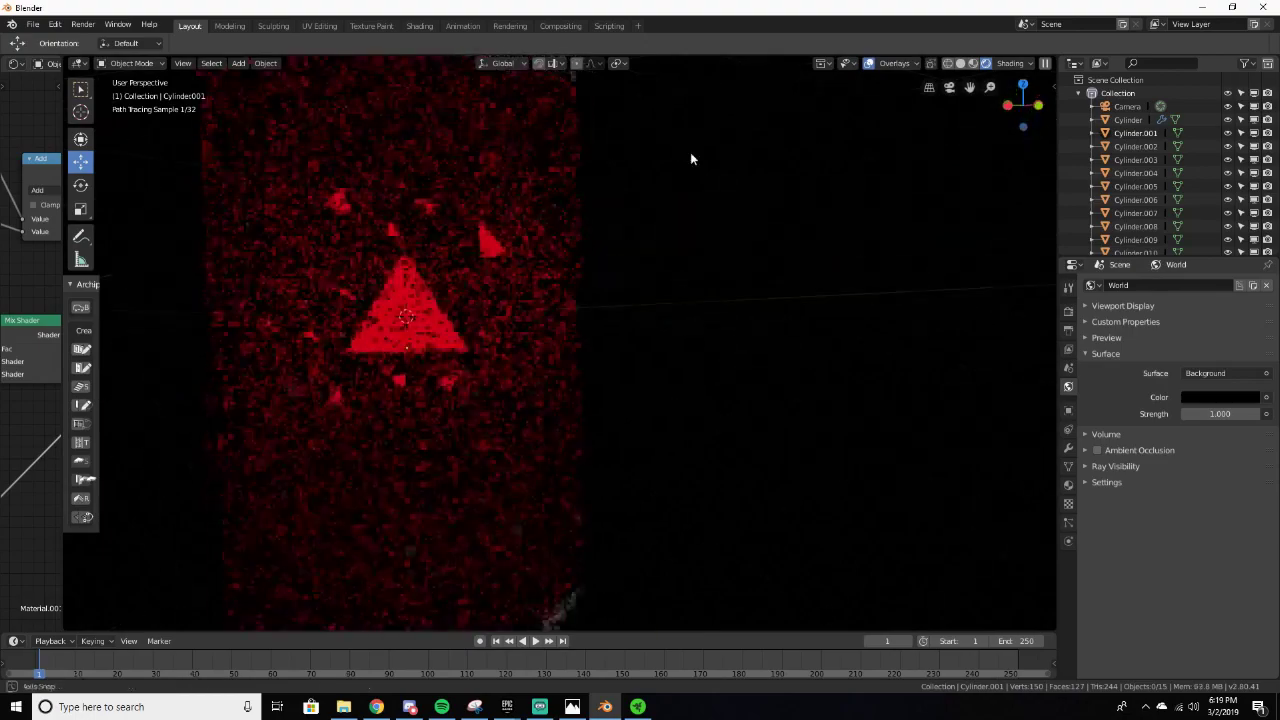
pyautogui.scroll(-5, 746, 177)
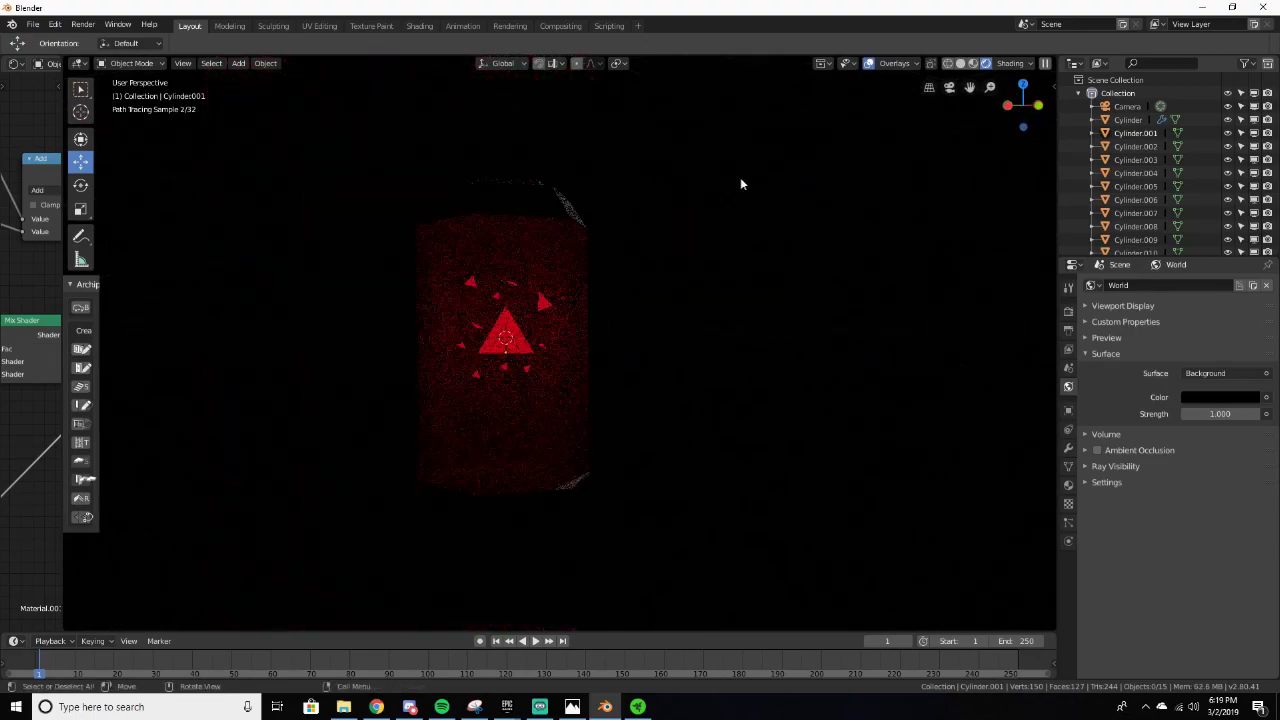
pyautogui.scroll(9, 506, 342)
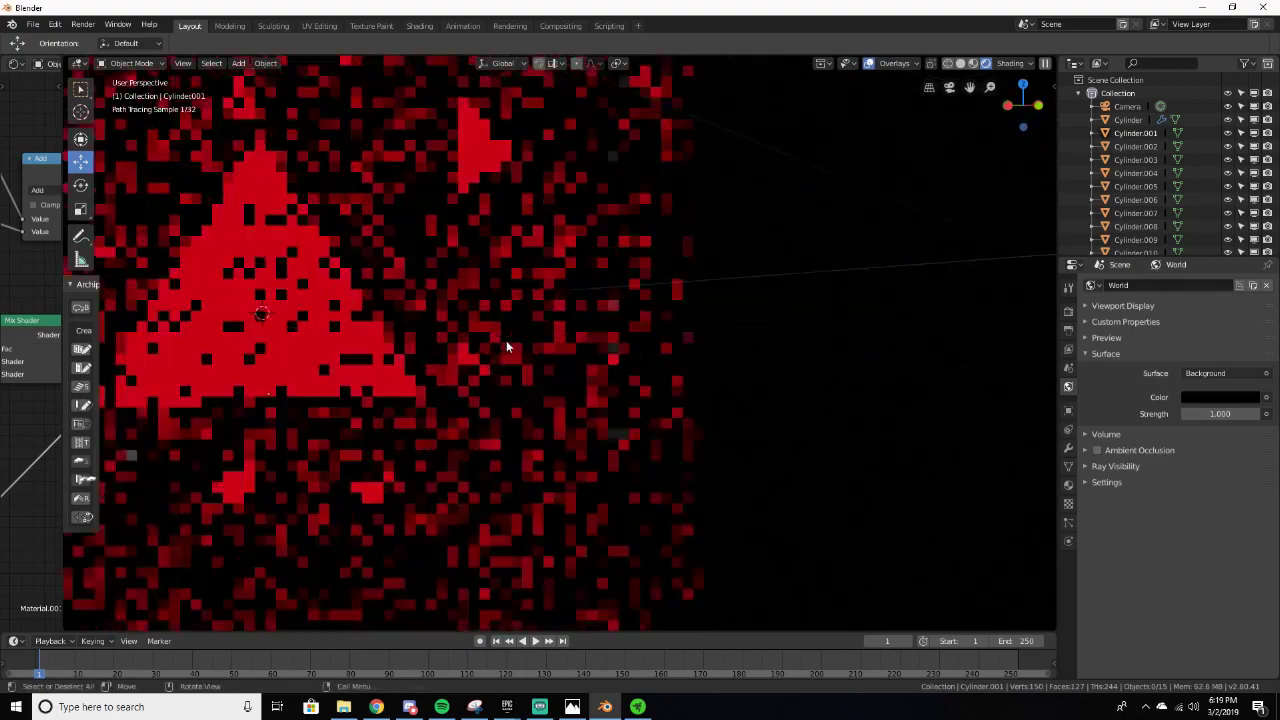
pyautogui.keyDown('shift'); pyautogui.moveTo(507, 341); pyautogui.dragTo(608, 389, button='middle'); pyautogui.keyUp('shift')
pyautogui.scroll(3, 611, 385)
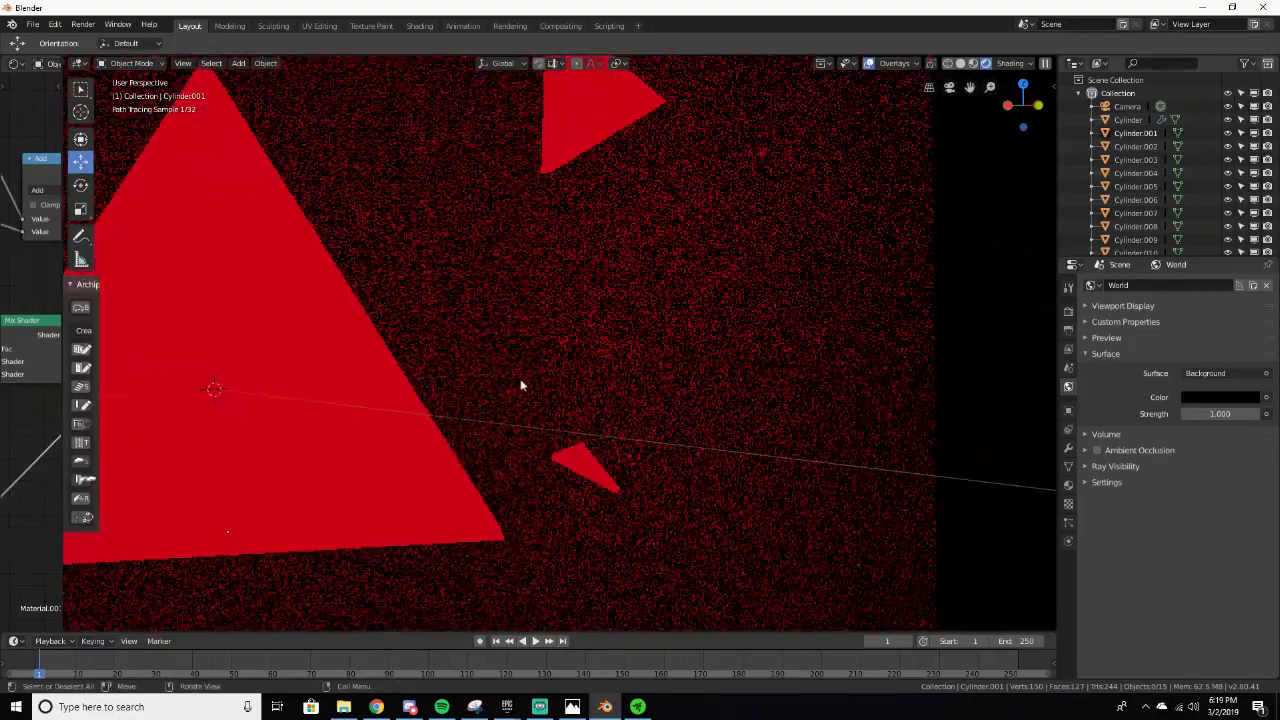
pyautogui.scroll(2, 470, 390)
pyautogui.keyDown('shift'); pyautogui.moveTo(466, 391); pyautogui.dragTo(644, 388, button='middle'); pyautogui.keyUp('shift')
# Step: Try emission strengths of 10 and 3 on the large triangle's red material, and set the strength back to 1
pyautogui.click(398, 373)
pyautogui.scroll(-10, 400, 367)
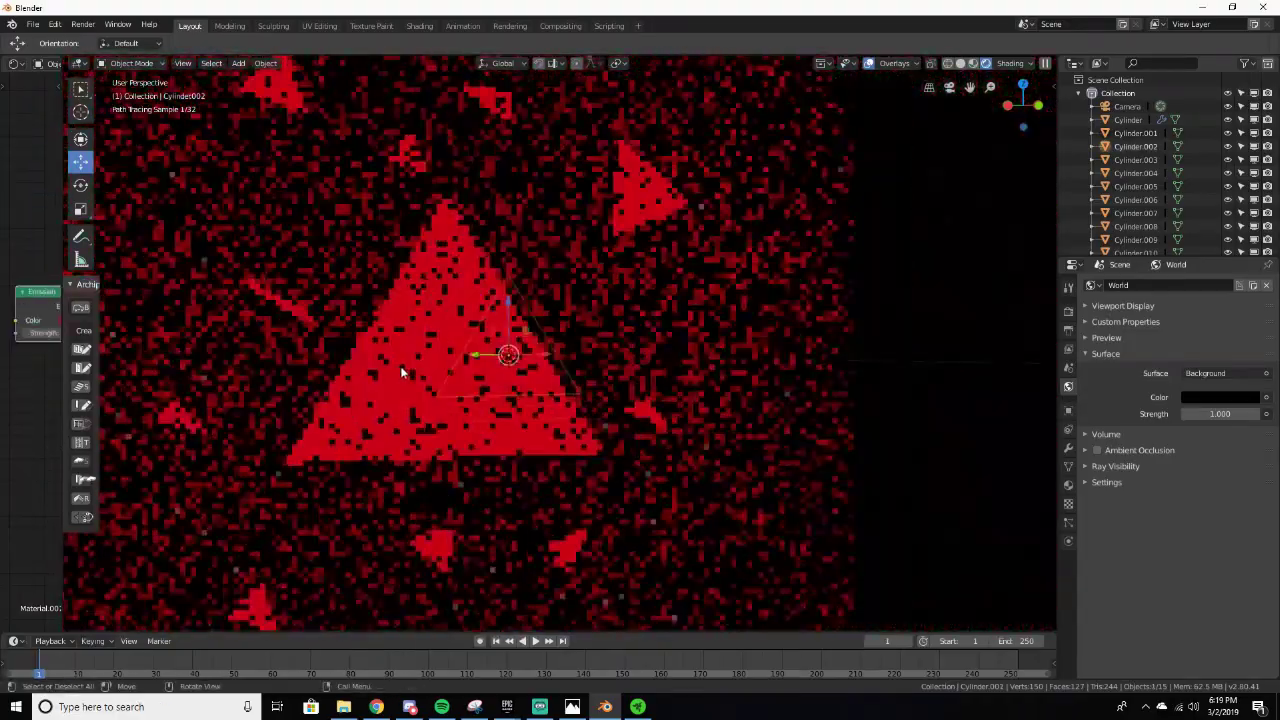
pyautogui.click(1068, 486)
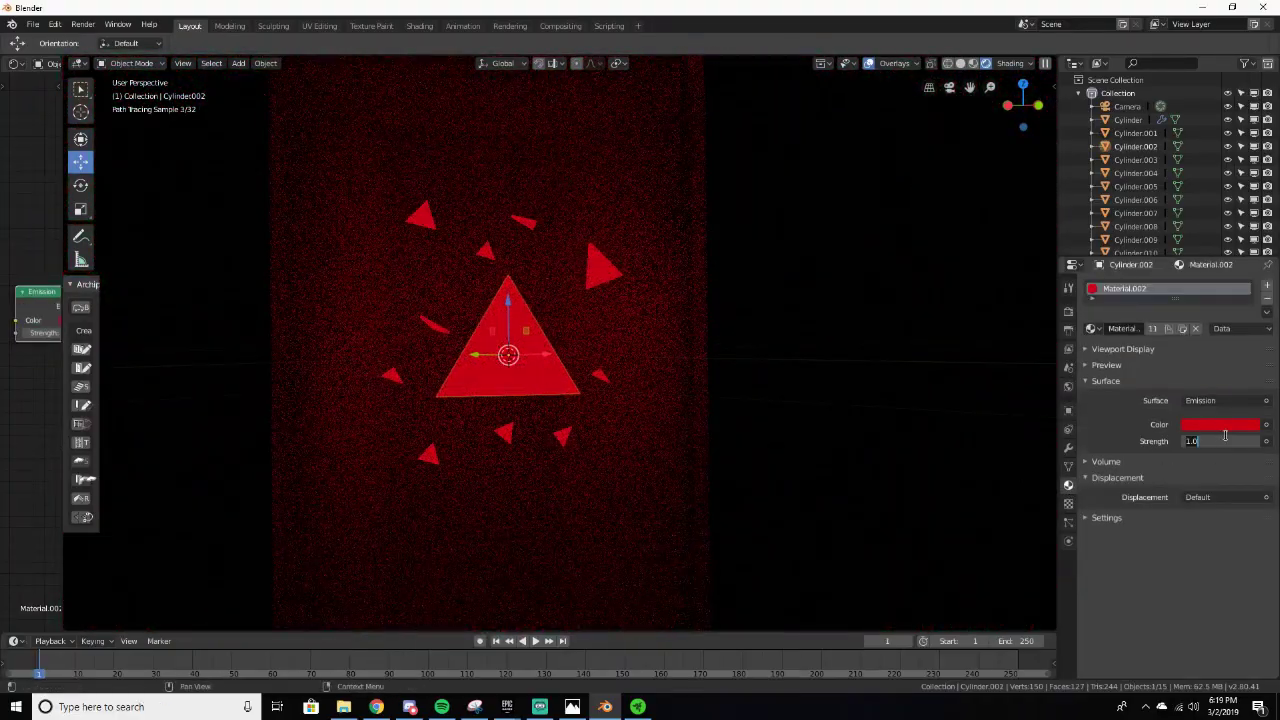
pyautogui.press('Return')
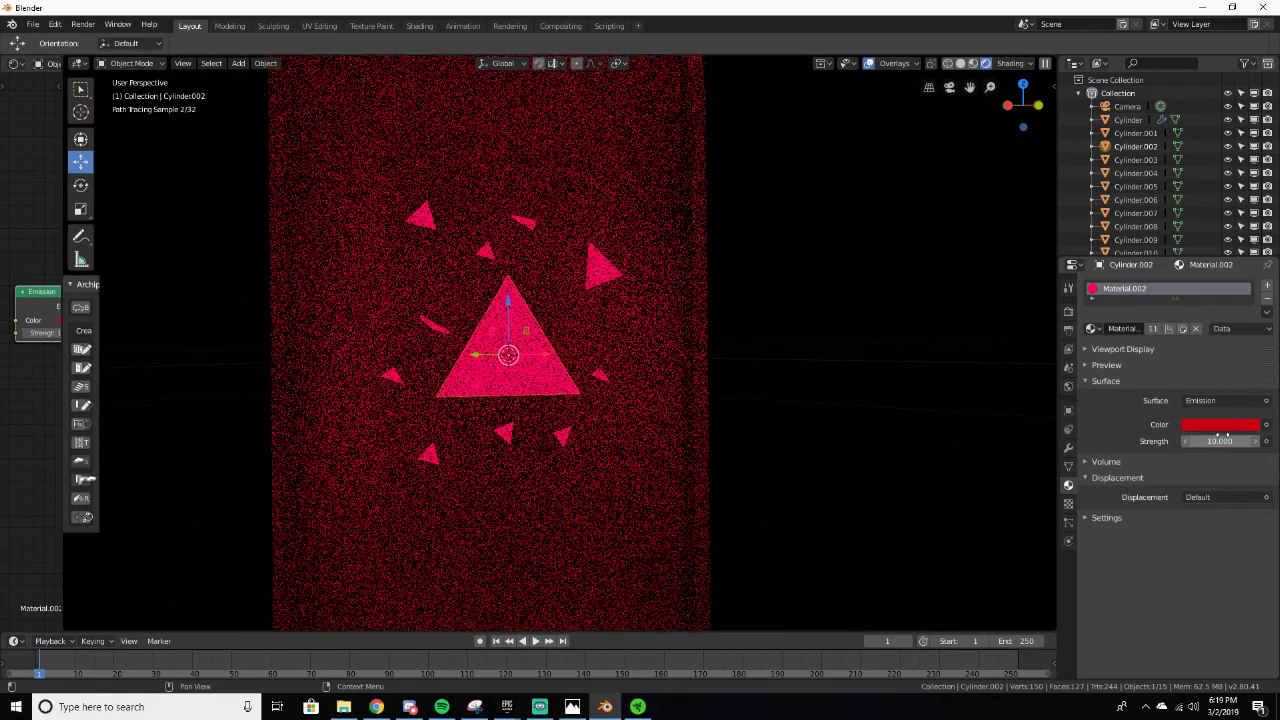
pyautogui.click(1224, 437)
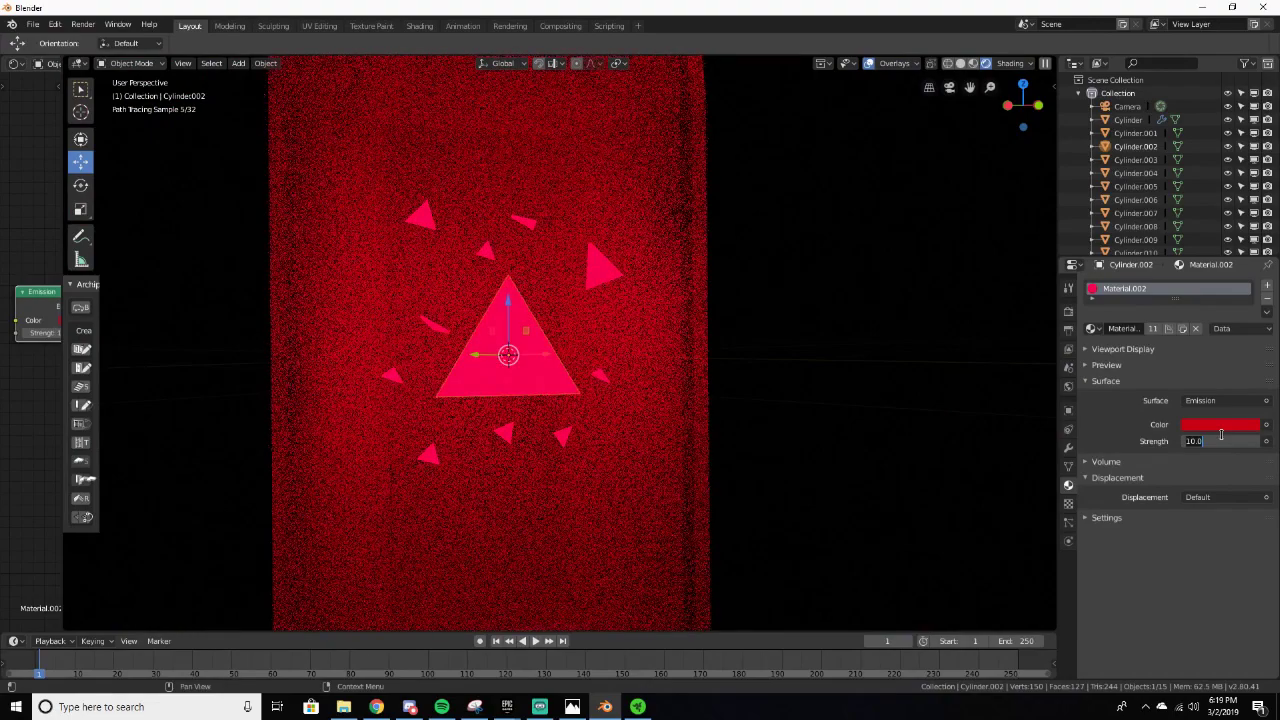
pyautogui.write('3')
pyautogui.press('Return')
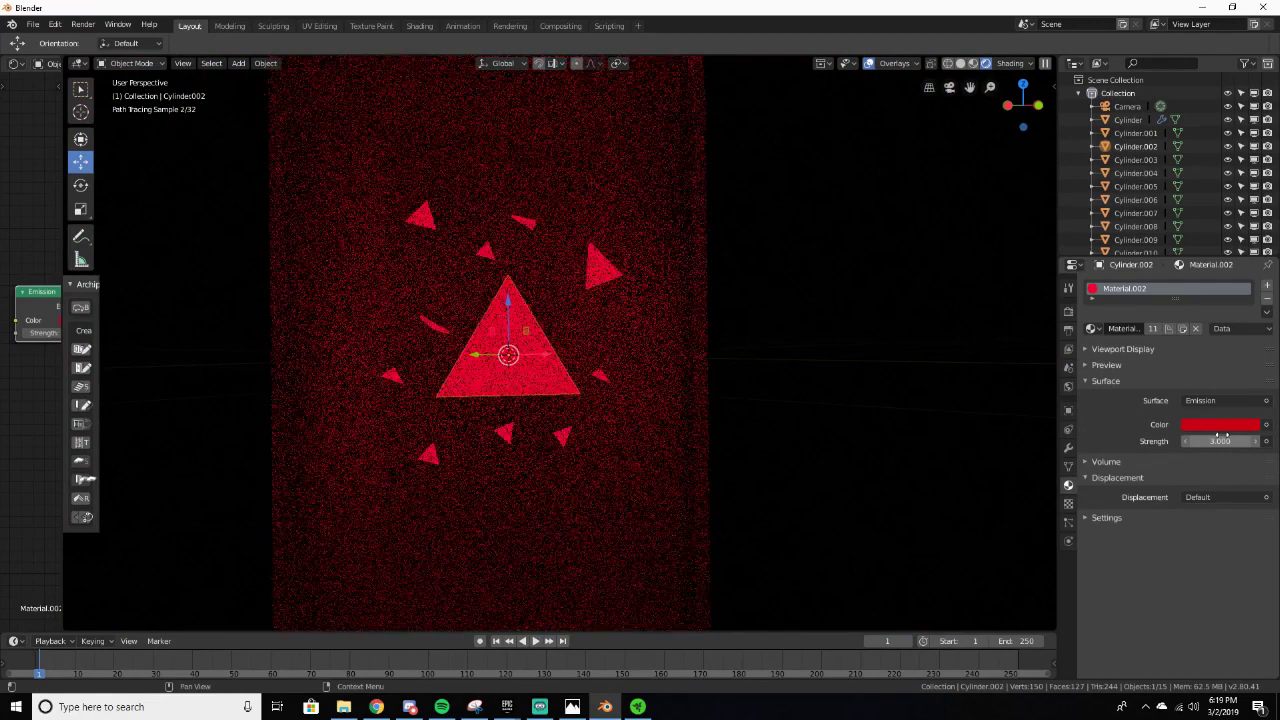
pyautogui.write('1')
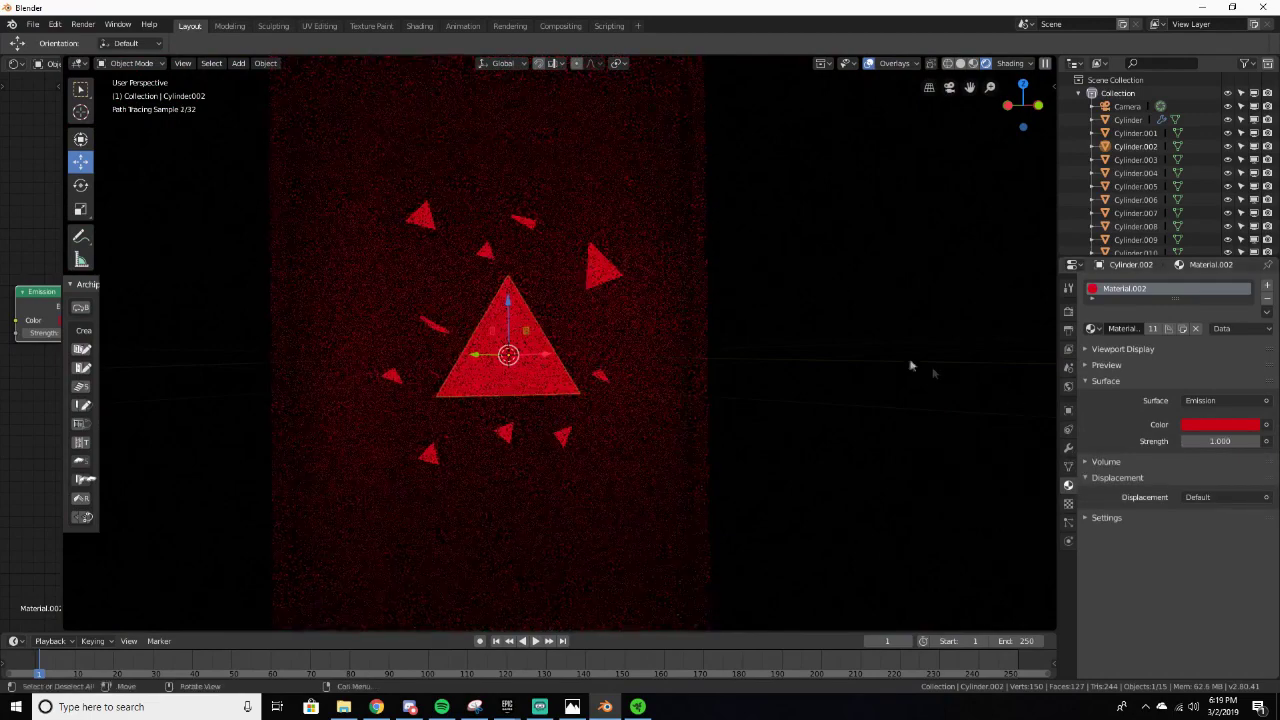
# Step: Return to solid shading and enlarge the front glass piece slightly and uniformly to fit the capsule's opening
pyautogui.scroll(-3, 904, 360)
pyautogui.press('z')
pyautogui.click(936, 360)
pyautogui.moveTo(921, 377); pyautogui.dragTo(584, 355, button='middle')
pyautogui.scroll(-4, 790, 368)
pyautogui.scroll(4, 584, 355)
pyautogui.moveTo(671, 337); pyautogui.dragTo(730, 337, button='middle')
pyautogui.click(615, 307)
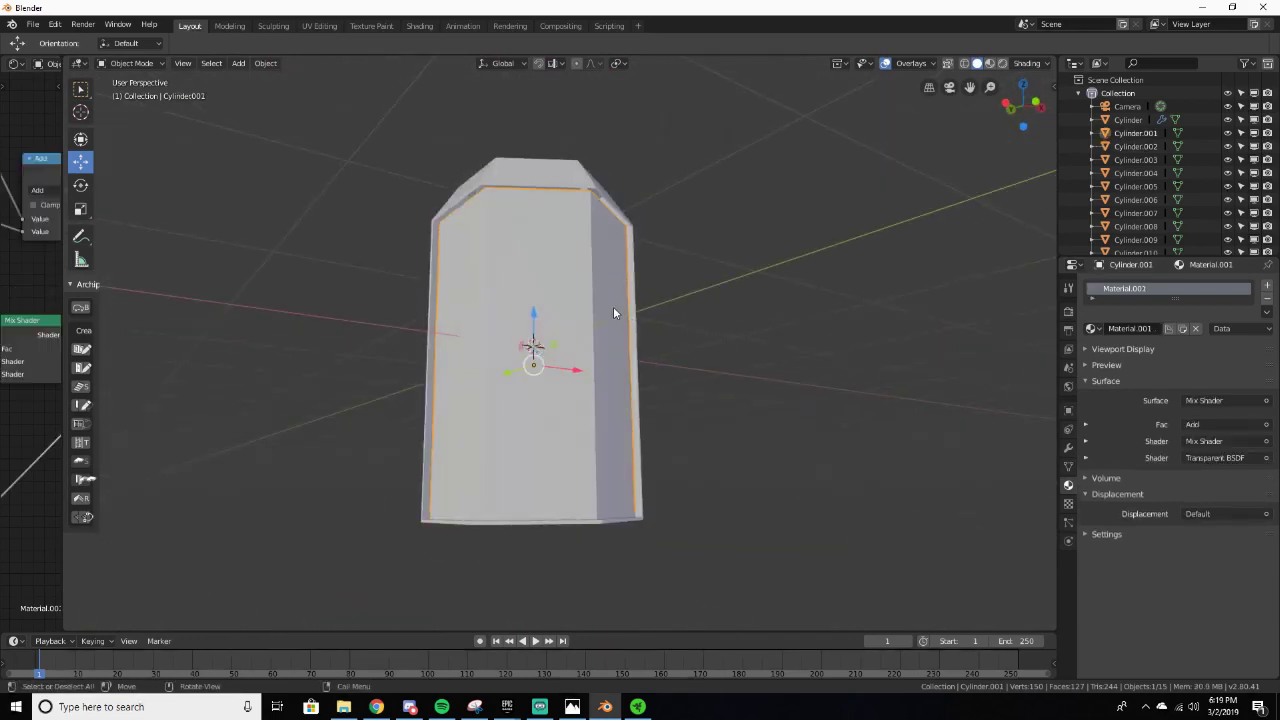
pyautogui.press('s')
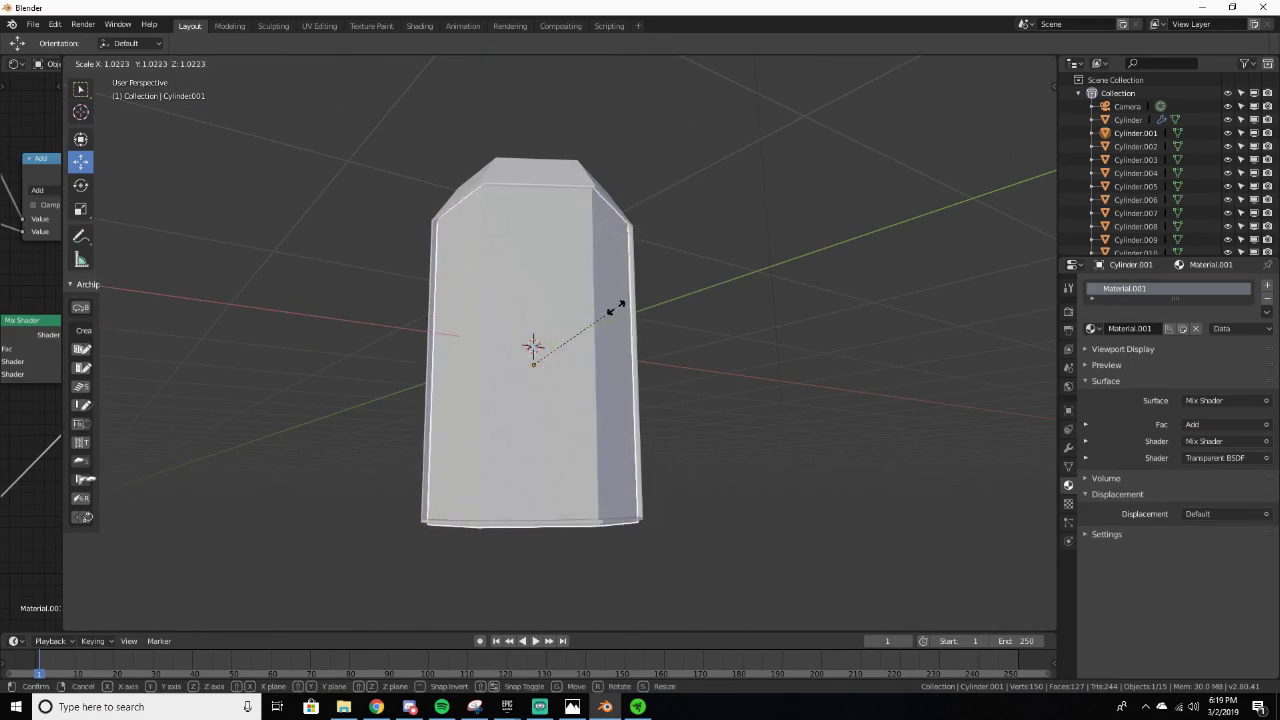
pyautogui.click(634, 323)
pyautogui.moveTo(634, 323); pyautogui.dragTo(694, 354, button='middle')
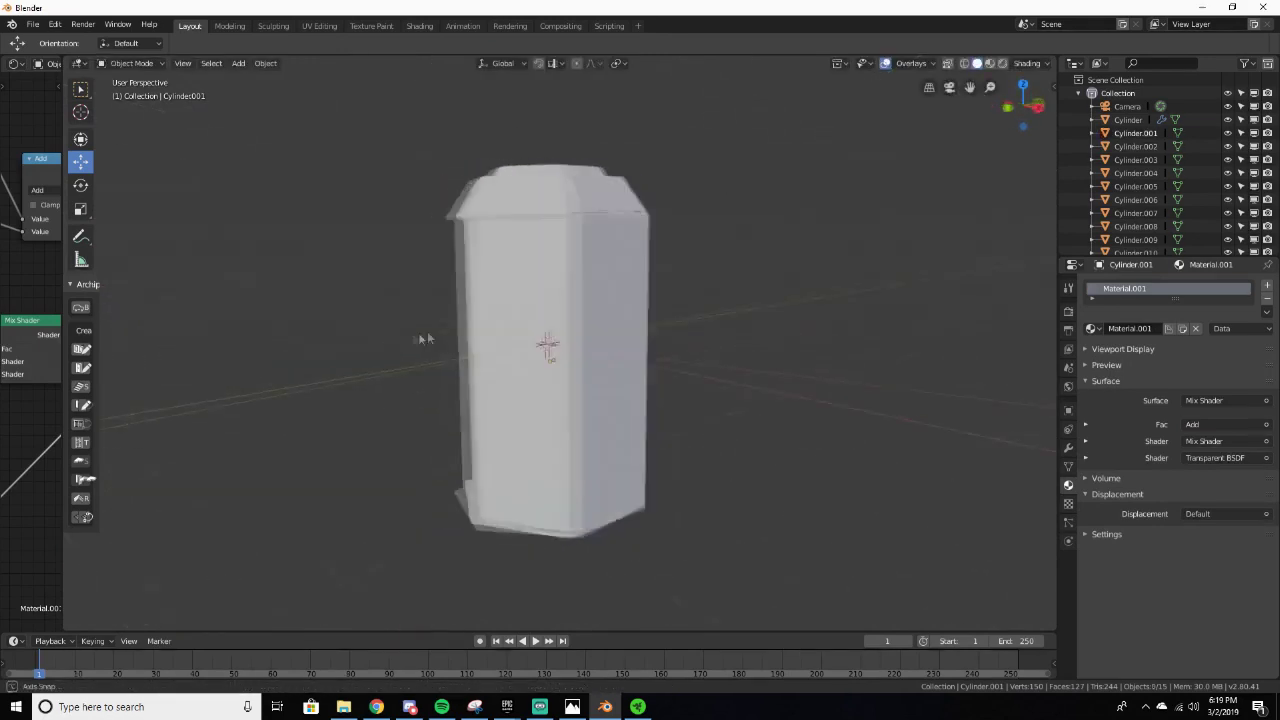
pyautogui.moveTo(421, 338); pyautogui.dragTo(479, 307, button='middle')
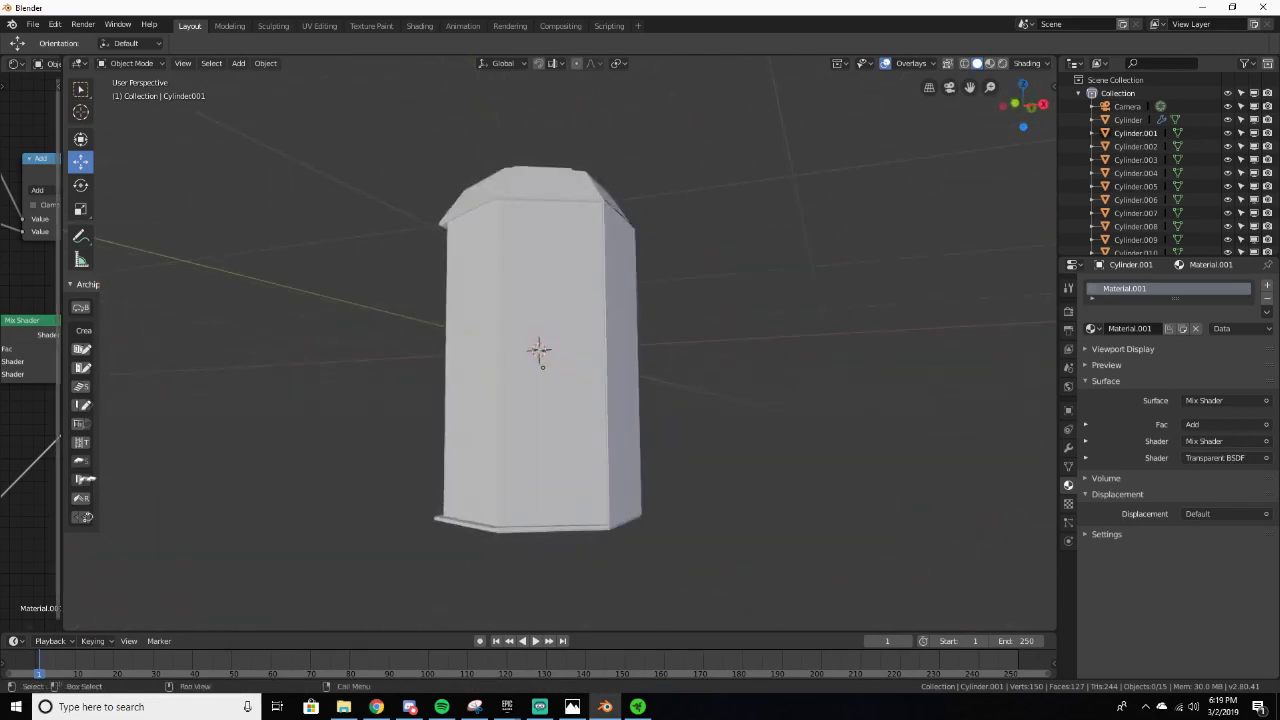
# Step: Extrude the bottom end face of the front glass piece downward and bevel the extruded end slightly
pyautogui.moveTo(545, 404); pyautogui.dragTo(490, 246, button='middle')
pyautogui.scroll(3, 310, 381)
pyautogui.moveTo(470, 262); pyautogui.dragTo(538, 192, button='middle')
pyautogui.keyDown('shift'); pyautogui.moveTo(514, 386); pyautogui.dragTo(541, 325, button='middle'); pyautogui.keyUp('shift')
pyautogui.press('Tab')
pyautogui.moveTo(624, 295); pyautogui.dragTo(460, 291, button='middle')
pyautogui.click(674, 237)
pyautogui.press('e')
pyautogui.click(687, 345)
pyautogui.moveTo(747, 208)
pyautogui.mouseDown()
pyautogui.moveTo(735, 240)
pyautogui.moveTo(763, 126)
pyautogui.moveTo(741, 196)
pyautogui.mouseUp()
pyautogui.moveTo(741, 196); pyautogui.dragTo(641, 281, button='middle')
pyautogui.hotkey('alt', 'a')
pyautogui.scroll(-4, 677, 295)
pyautogui.scroll(-2, 638, 331)
pyautogui.scroll(2, 641, 281)
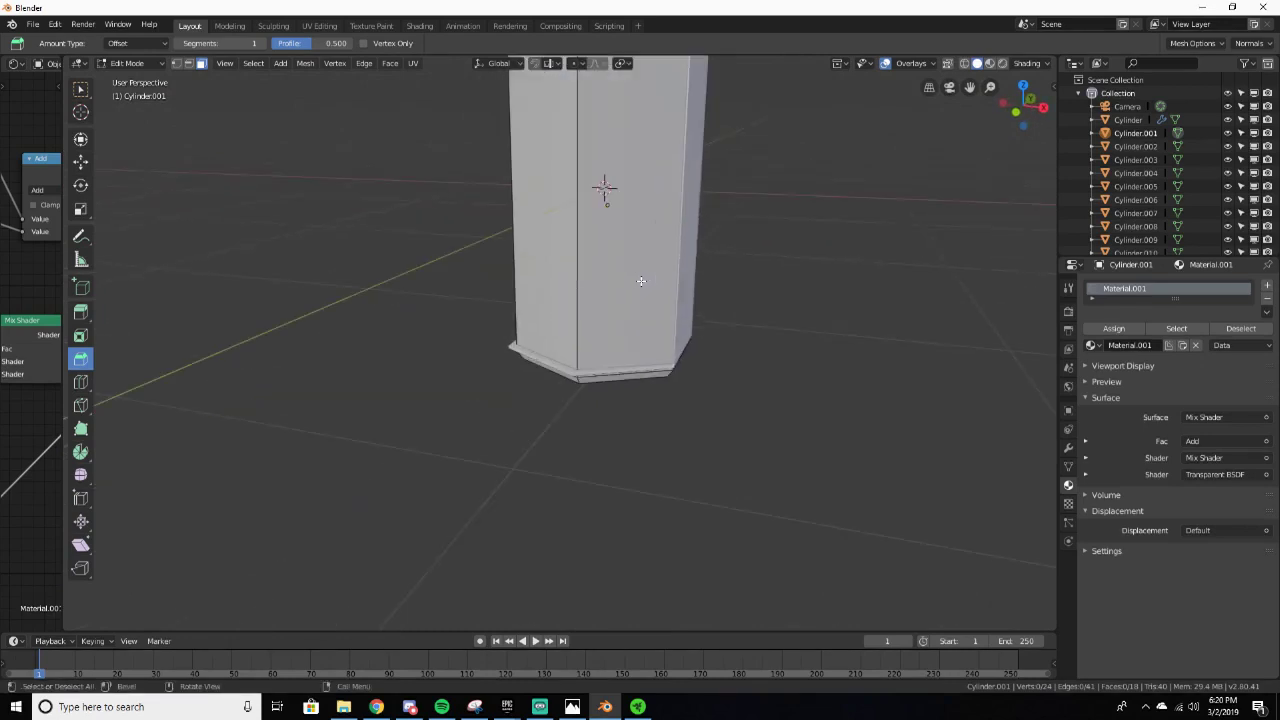
# Step: Examine the reshaped glass piece and the red glow behind it from several angles in rendered shading
pyautogui.moveTo(641, 281)
pyautogui.mouseDown(button='middle')
pyautogui.moveTo(678, 229)
pyautogui.moveTo(633, 424)
pyautogui.moveTo(763, 480)
pyautogui.moveTo(646, 429)
pyautogui.mouseUp(button='middle')
pyautogui.scroll(3, 760, 470)
pyautogui.scroll(-5, 640, 415)
pyautogui.press('z')
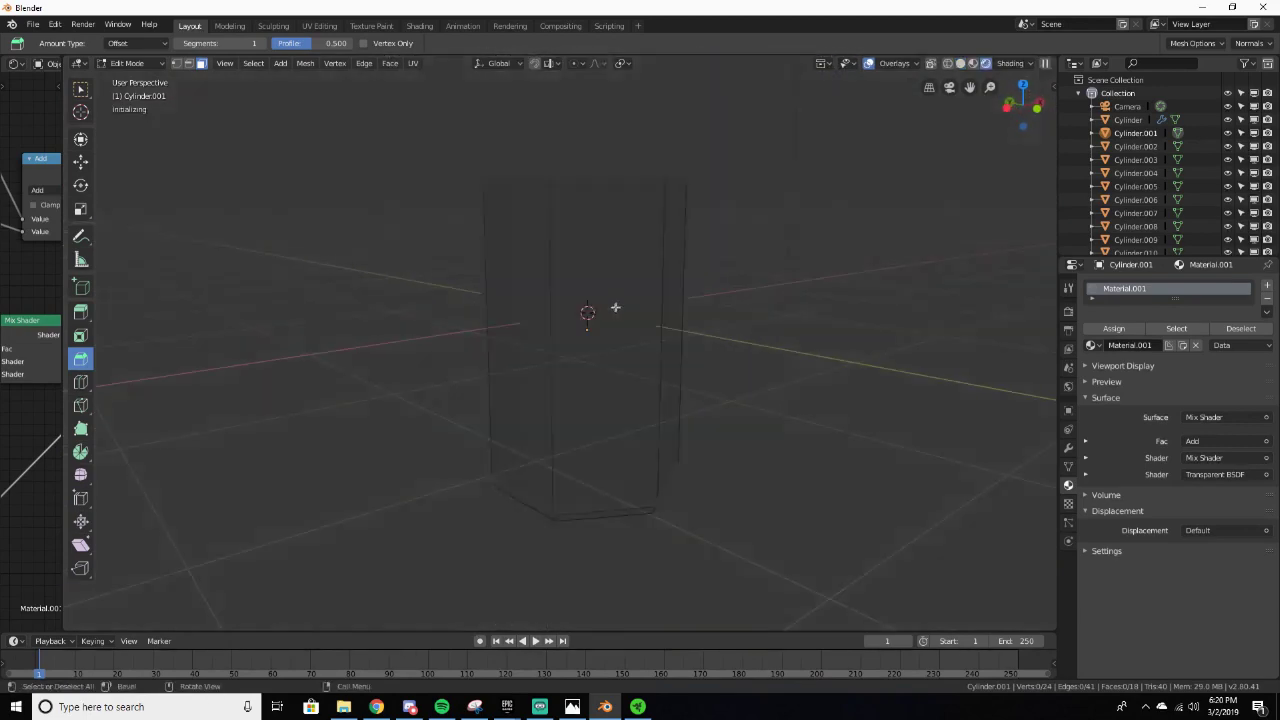
pyautogui.click(615, 297)
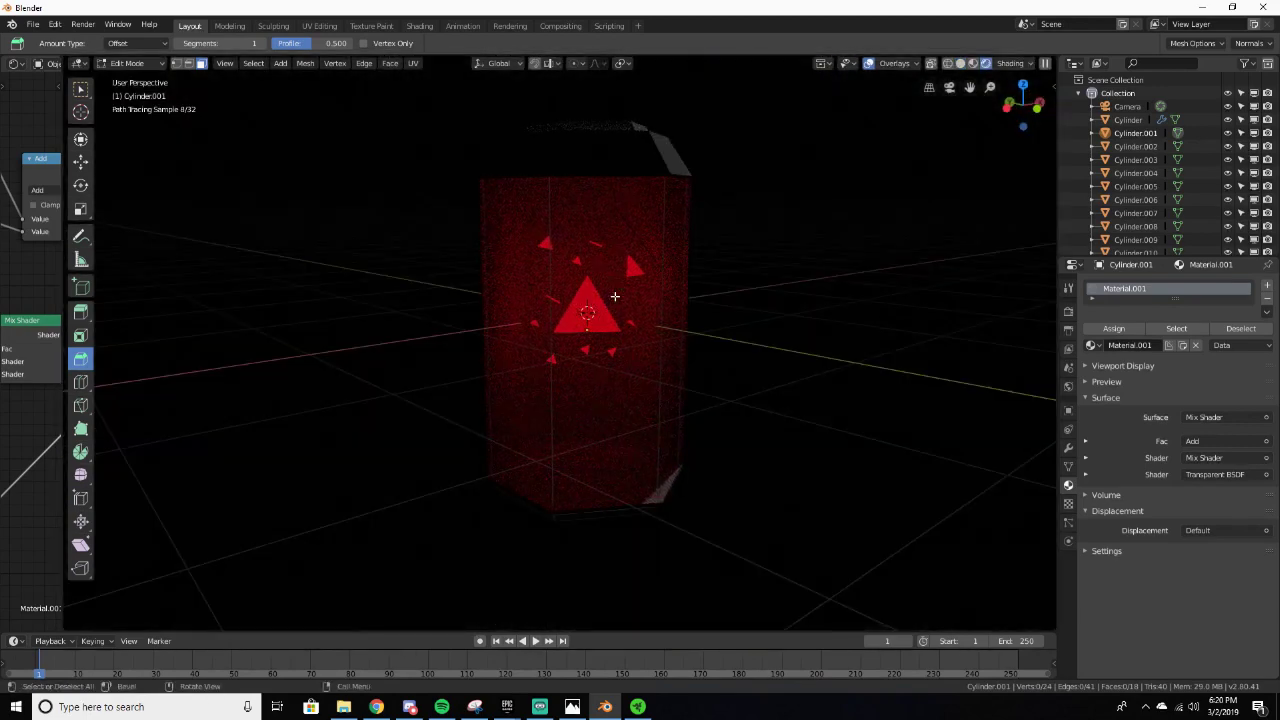
pyautogui.moveTo(613, 296); pyautogui.dragTo(614, 291, button='middle')
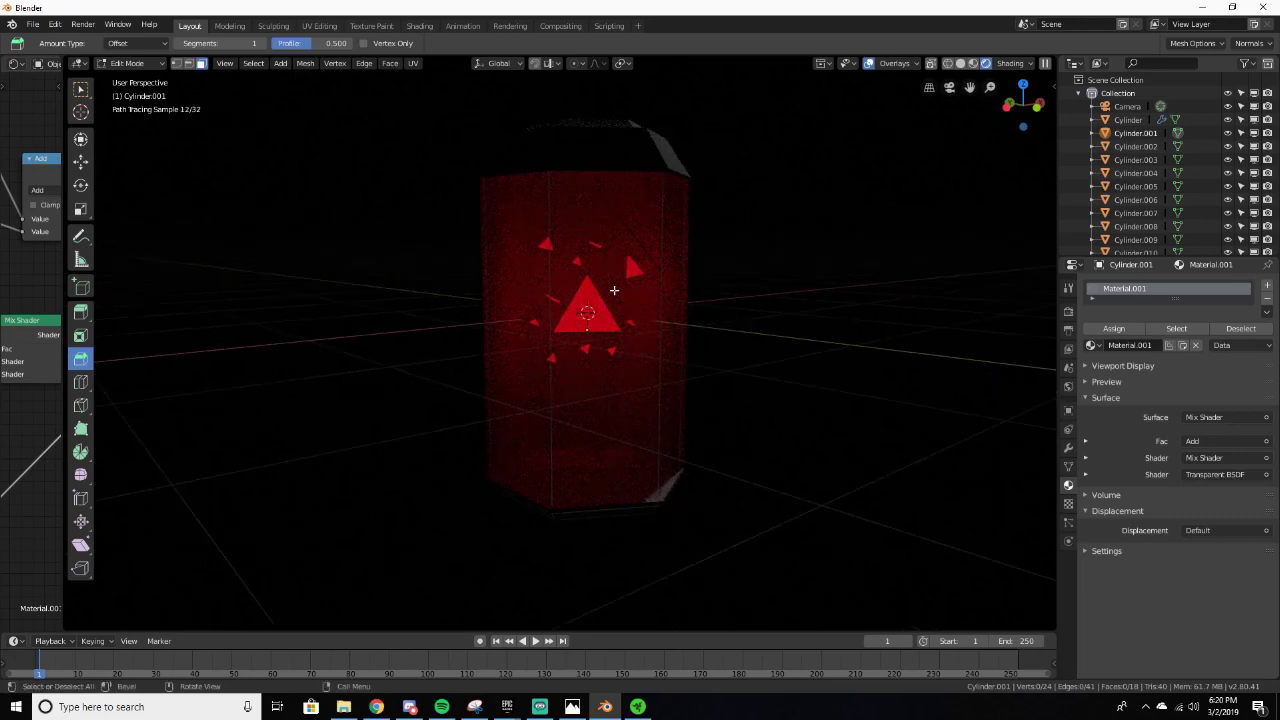
pyautogui.press('z')
pyautogui.click(668, 294)
pyautogui.moveTo(668, 294)
pyautogui.mouseDown(button='middle')
pyautogui.moveTo(523, 303)
pyautogui.moveTo(743, 354)
pyautogui.moveTo(666, 291)
pyautogui.moveTo(640, 287)
pyautogui.moveTo(737, 377)
pyautogui.moveTo(634, 314)
pyautogui.moveTo(691, 282)
pyautogui.moveTo(726, 349)
pyautogui.moveTo(771, 331)
pyautogui.moveTo(697, 263)
pyautogui.moveTo(703, 254)
pyautogui.mouseUp(button='middle')
pyautogui.scroll(3, 737, 377)
pyautogui.scroll(-3, 711, 360)
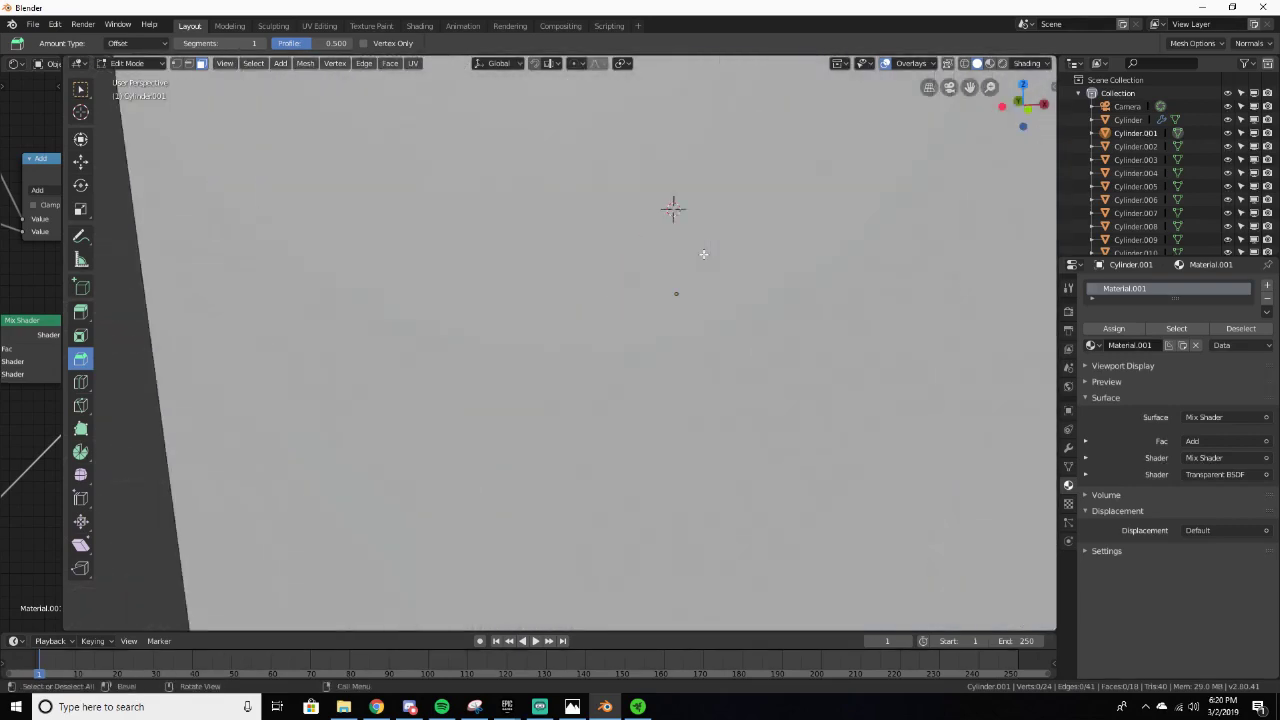
pyautogui.scroll(-5, 703, 254)
pyautogui.press('z')
pyautogui.click(770, 246)
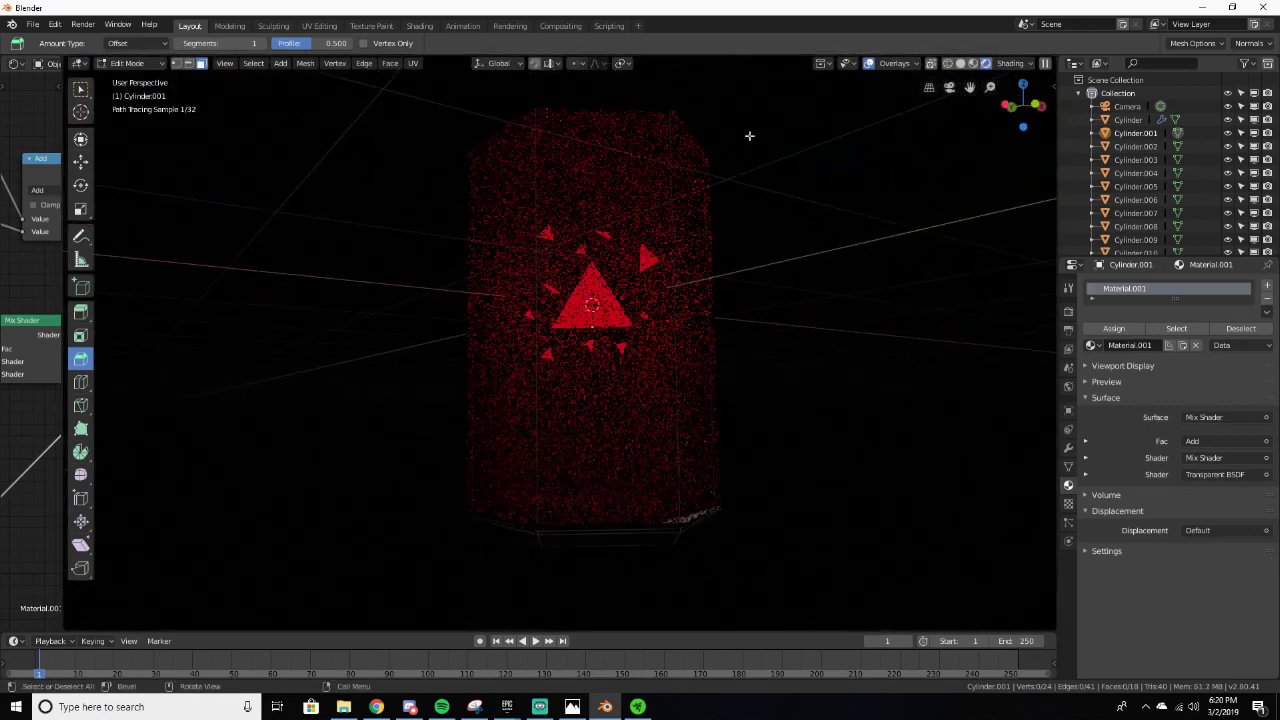
# Step: Finish editing the glass piece's mesh, check the rendered view once more, and return to solid shading
pyautogui.press('z')
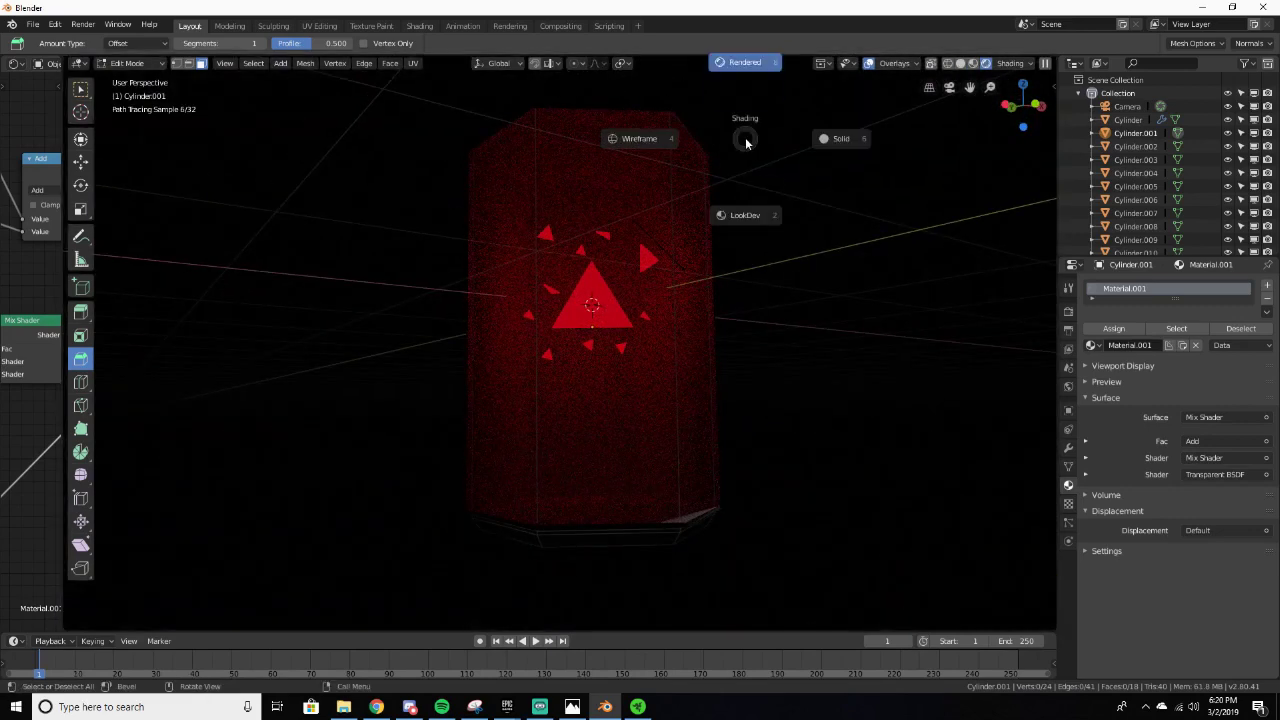
pyautogui.click(788, 133)
pyautogui.press('Tab')
pyautogui.press('z')
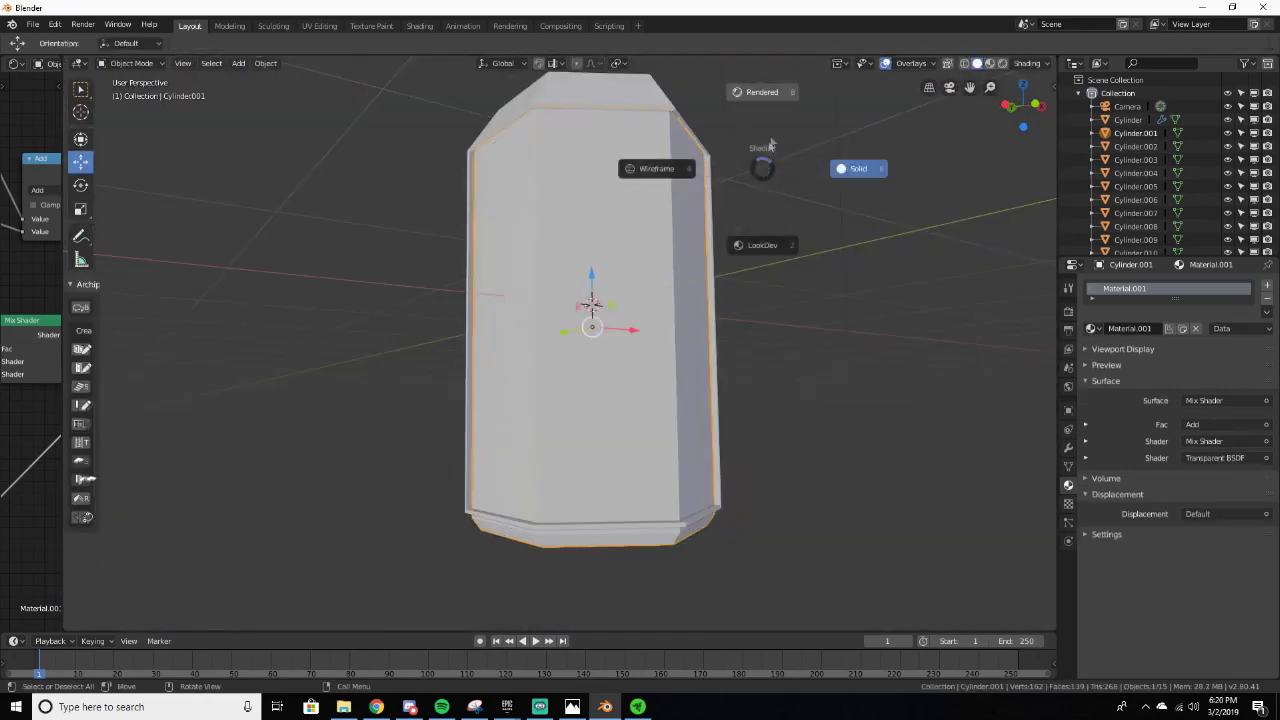
pyautogui.click(771, 133)
pyautogui.press('z')
pyautogui.click(786, 318)
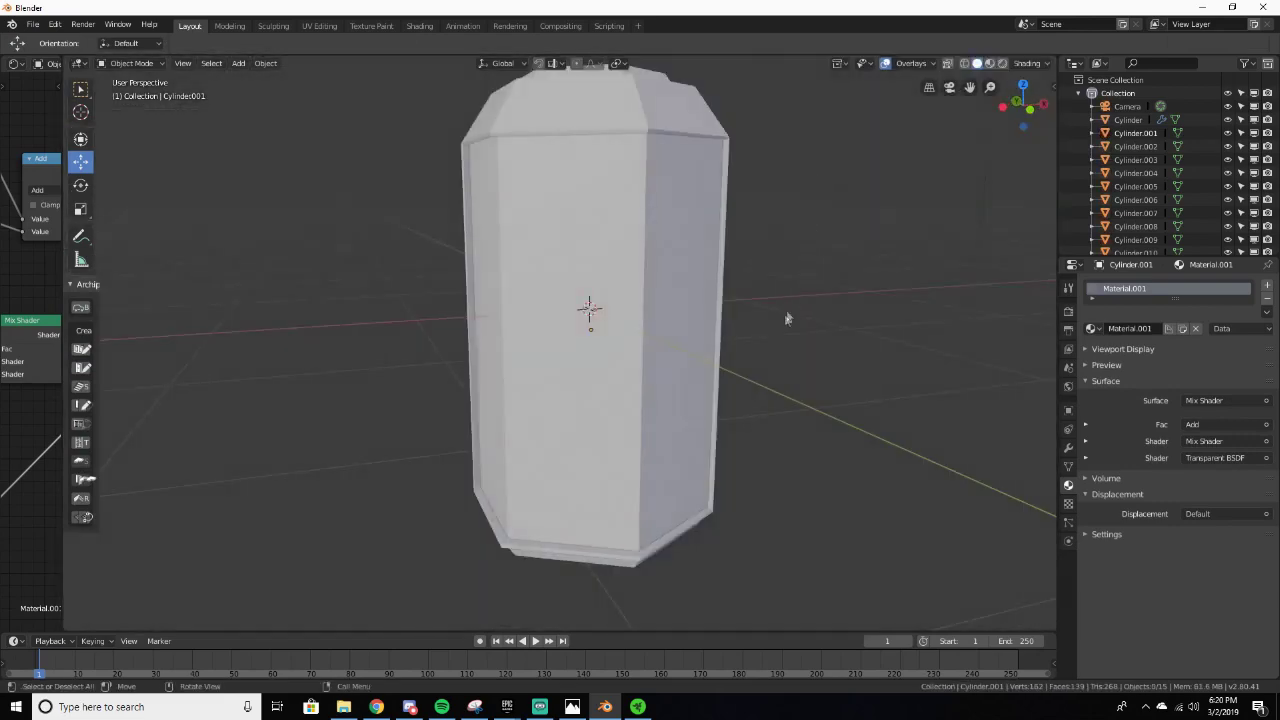
# Step: Select the outer capsule body and widen the node editor area beside the 3D viewport
pyautogui.click(587, 552)
pyautogui.moveTo(587, 556); pyautogui.dragTo(646, 577, button='middle')
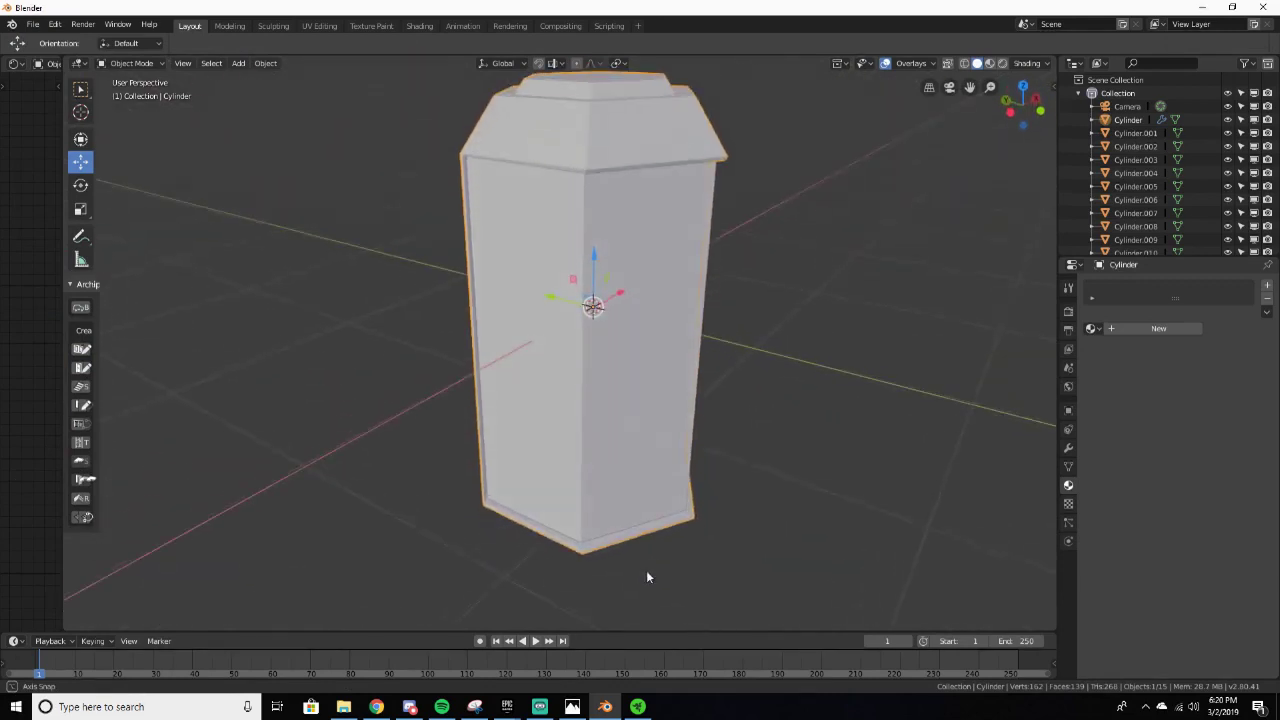
pyautogui.scroll(-3, 631, 485)
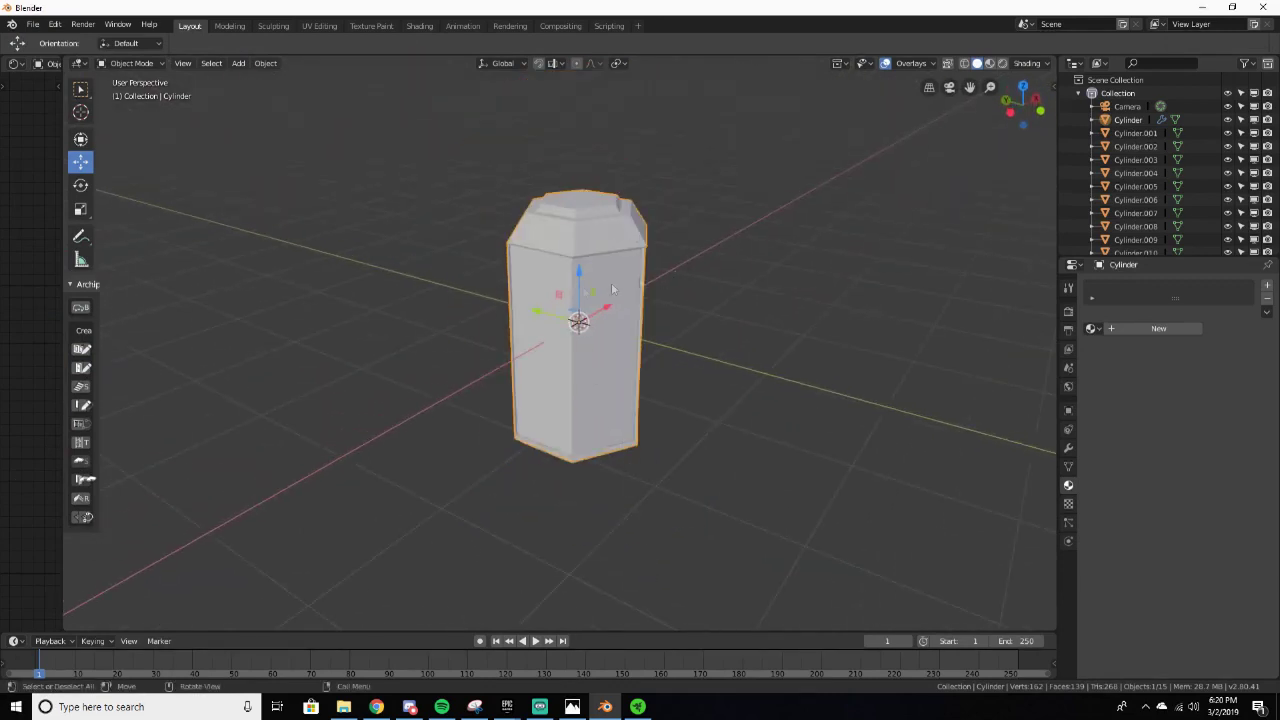
pyautogui.moveTo(61, 118); pyautogui.dragTo(323, 118)
pyautogui.scroll(4, 659, 243)
pyautogui.scroll(1, 659, 243)
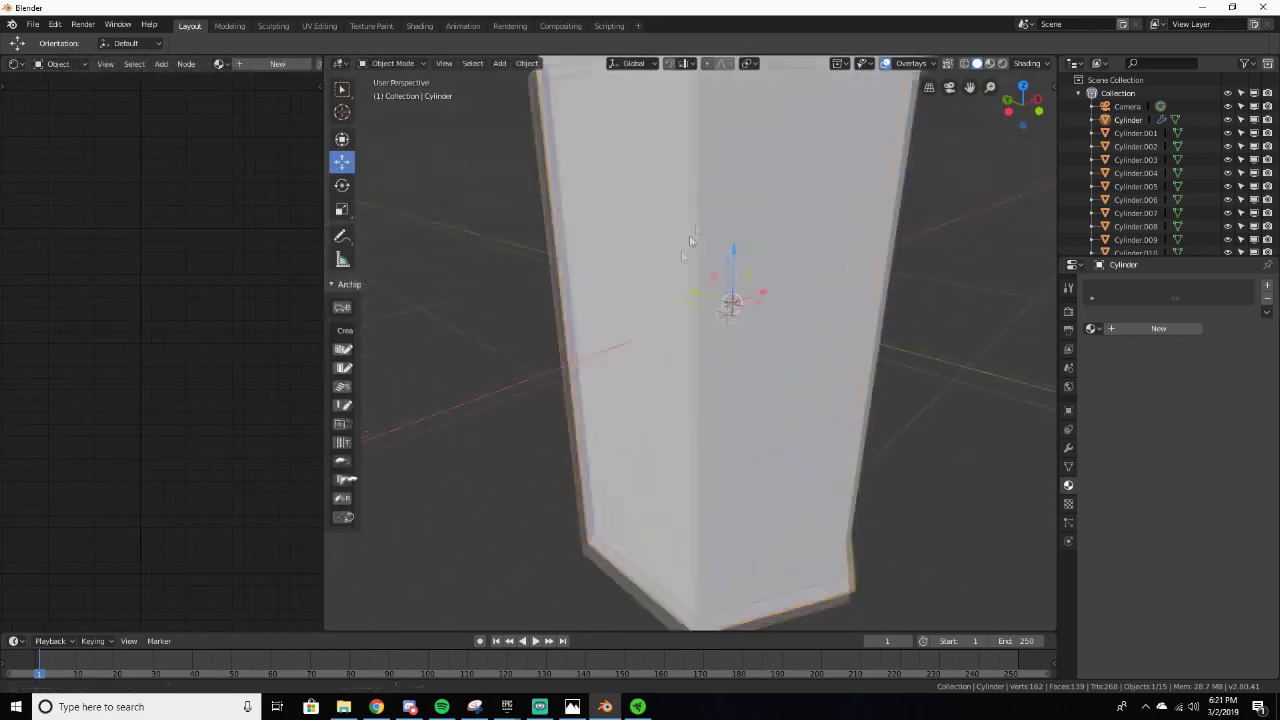
pyautogui.keyDown('shift'); pyautogui.moveTo(689, 234); pyautogui.dragTo(588, 394, button='middle'); pyautogui.keyUp('shift')
pyautogui.scroll(-4, 588, 394)
pyautogui.scroll(4, 612, 368)
# Step: Switch to File Explorer and look through the metal16, Metal4 and metal3 folders in Textures for a metal texture set
pyautogui.click(343, 707)
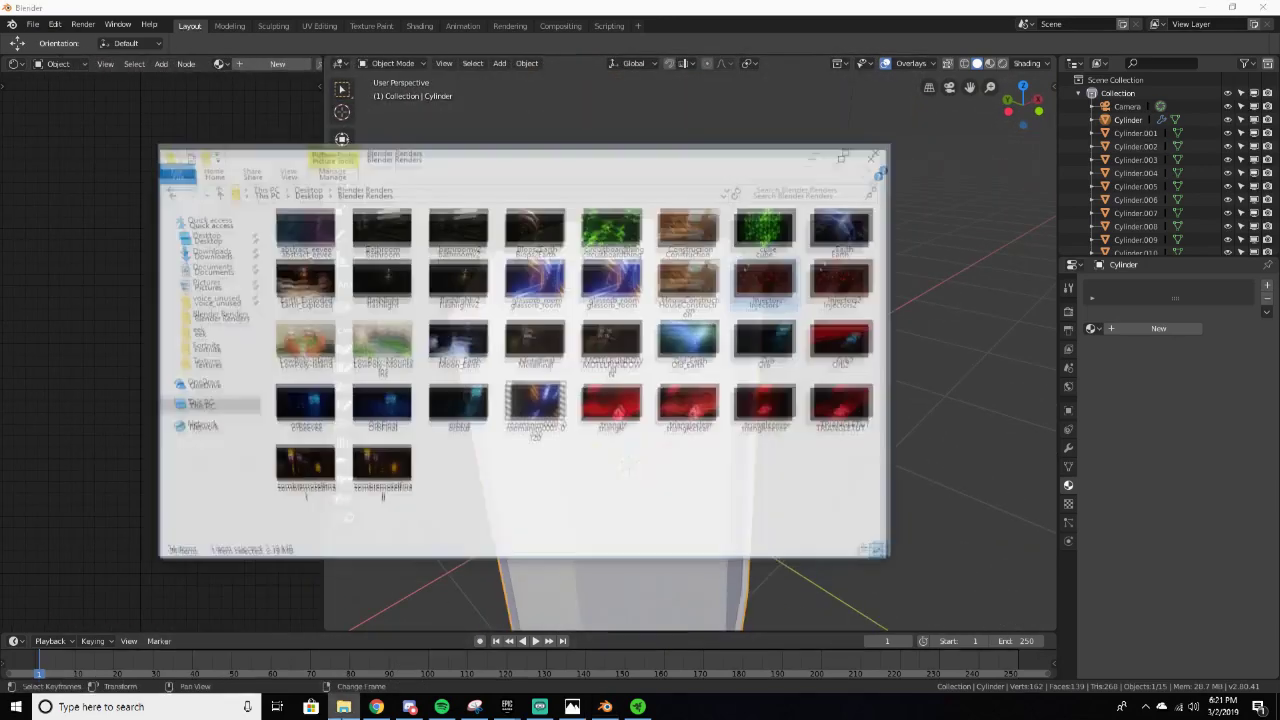
pyautogui.click(203, 350)
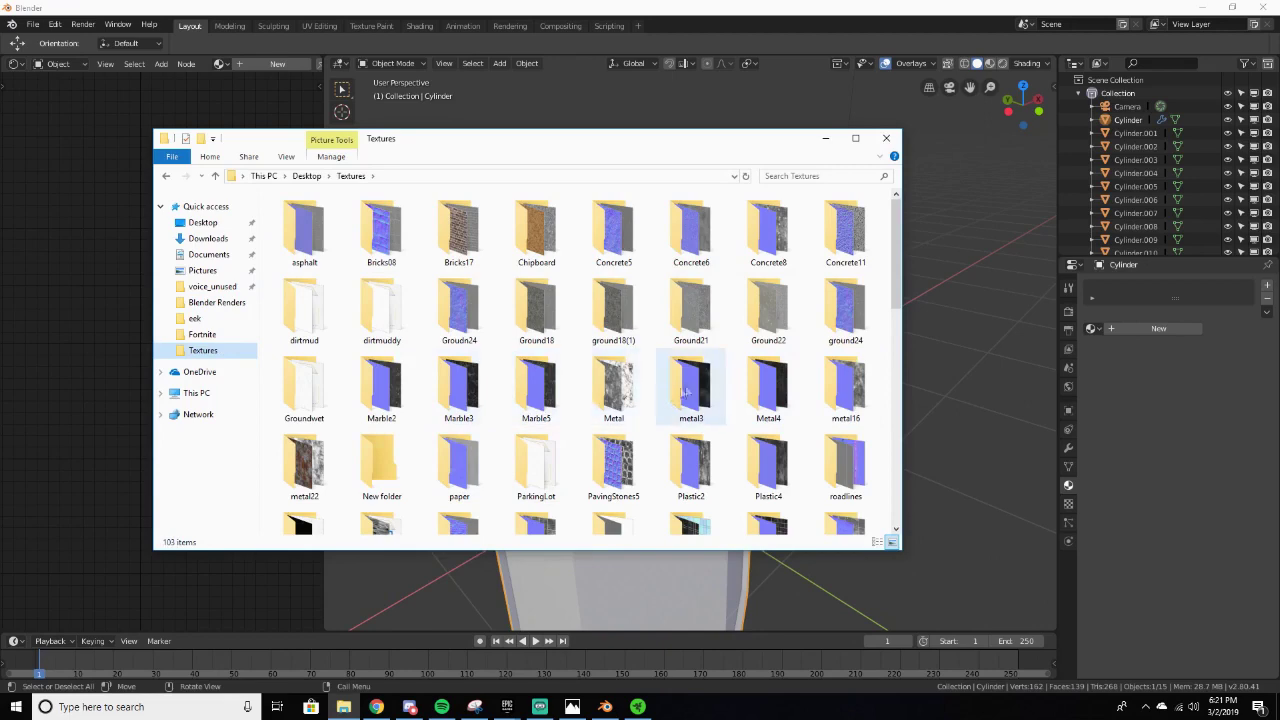
pyautogui.doubleClick(830, 391)
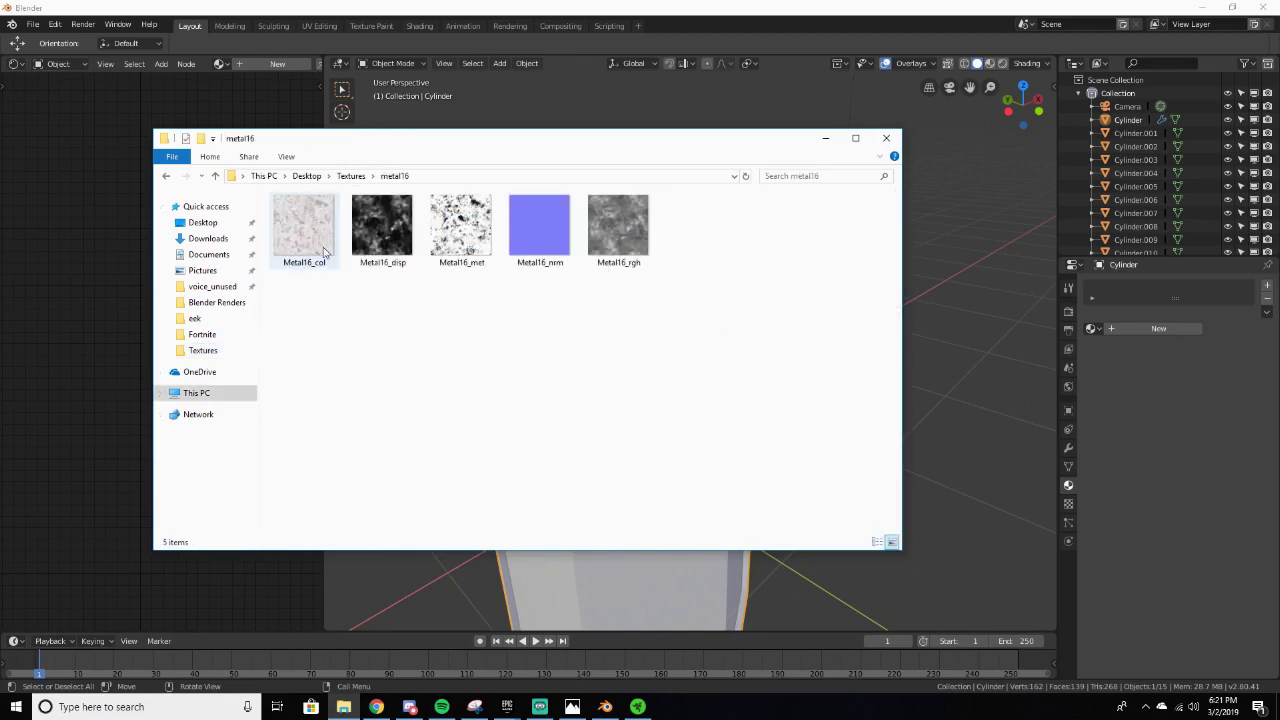
pyautogui.click(167, 176)
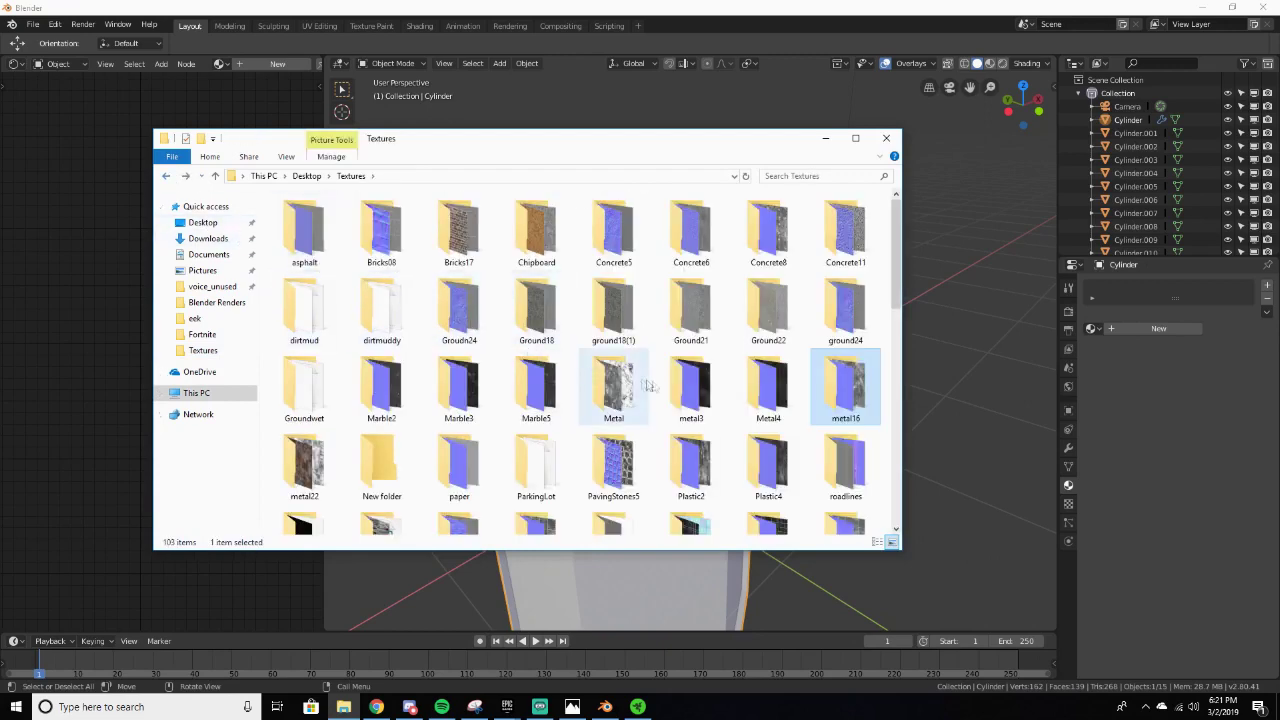
pyautogui.doubleClick(766, 392)
pyautogui.click(167, 176)
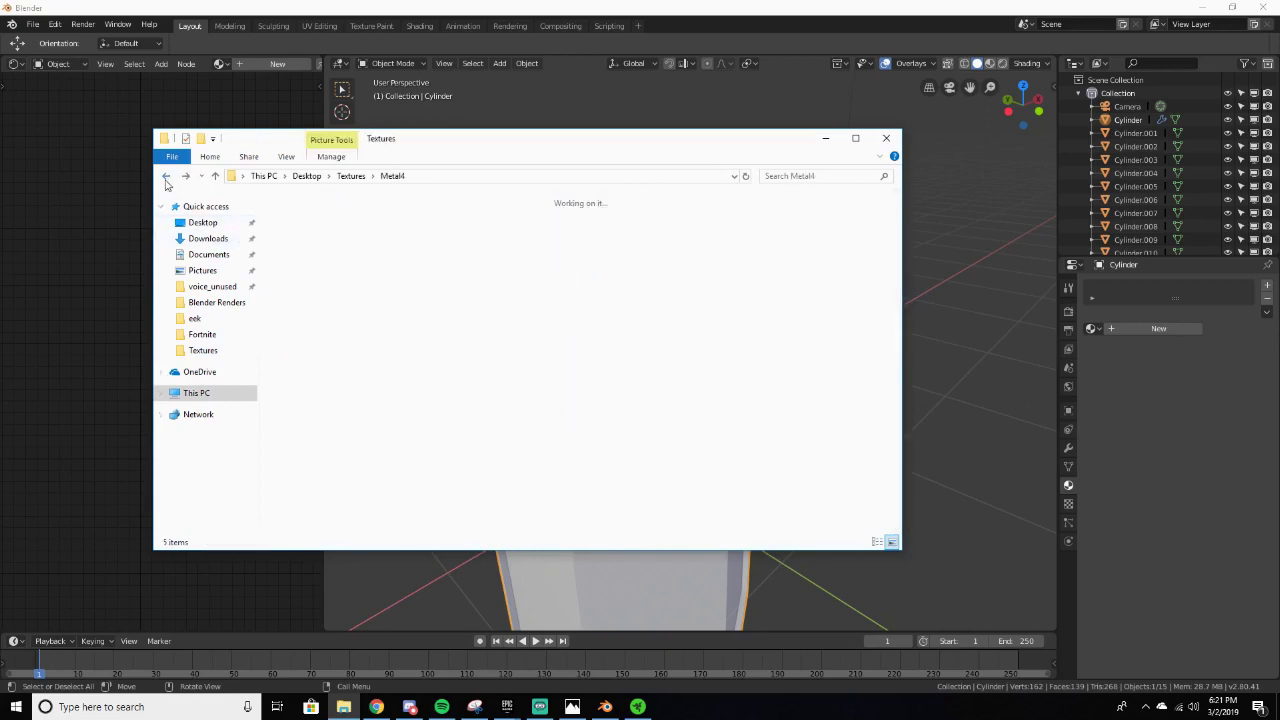
pyautogui.doubleClick(666, 416)
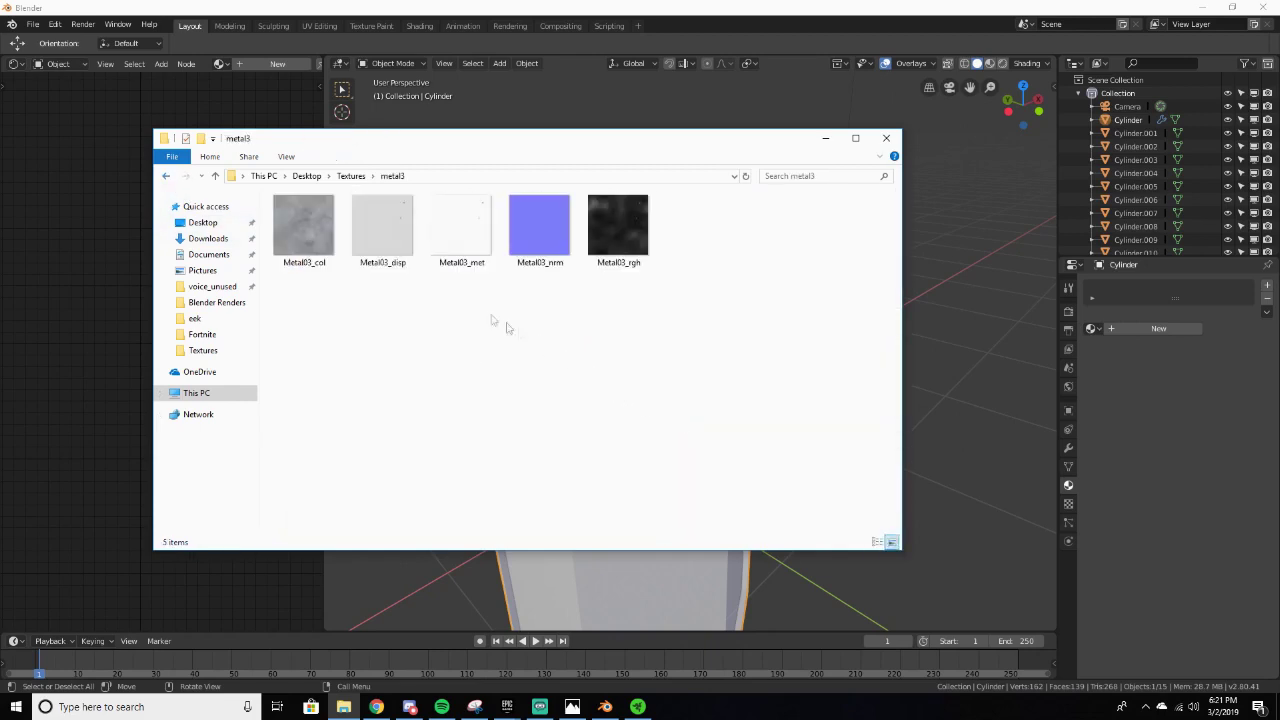
pyautogui.click(317, 245)
pyautogui.click(825, 138)
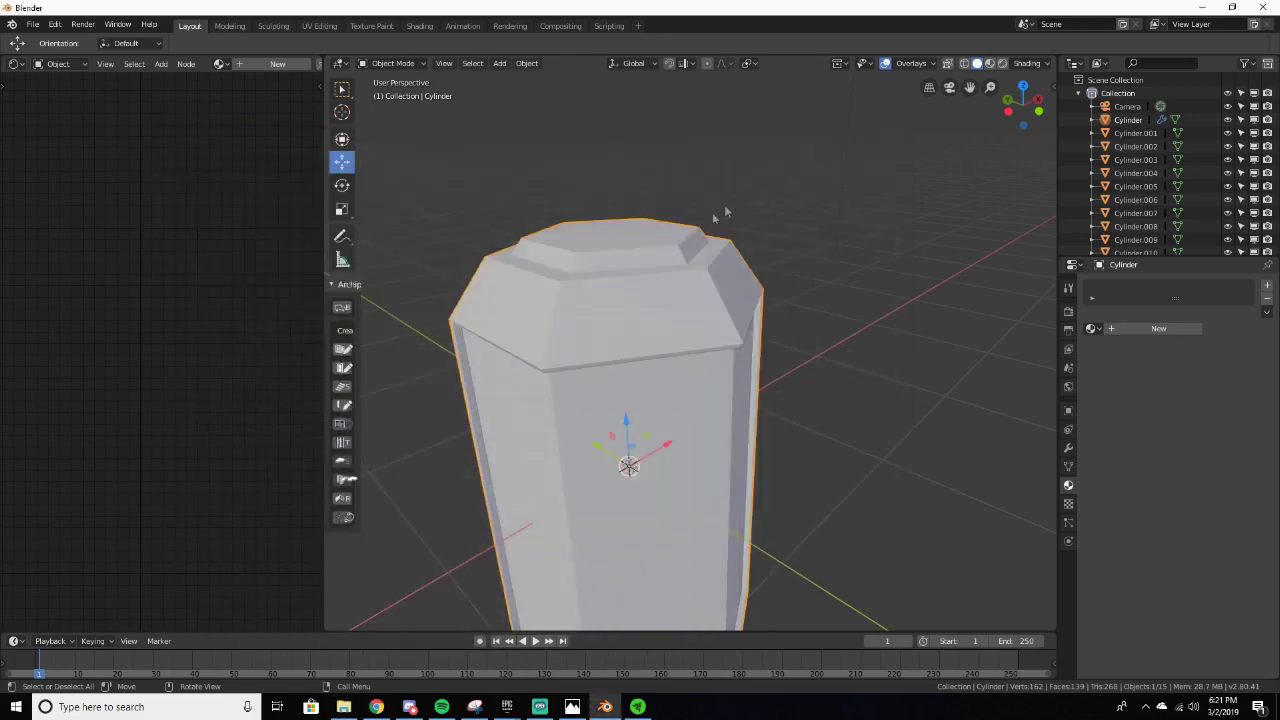
# Step: Create a new material for the capsule body and add an image texture with mapping and texture coordinate nodes to its Principled BSDF
pyautogui.moveTo(556, 212); pyautogui.dragTo(506, 251, button='middle')
pyautogui.scroll(-3, 504, 251)
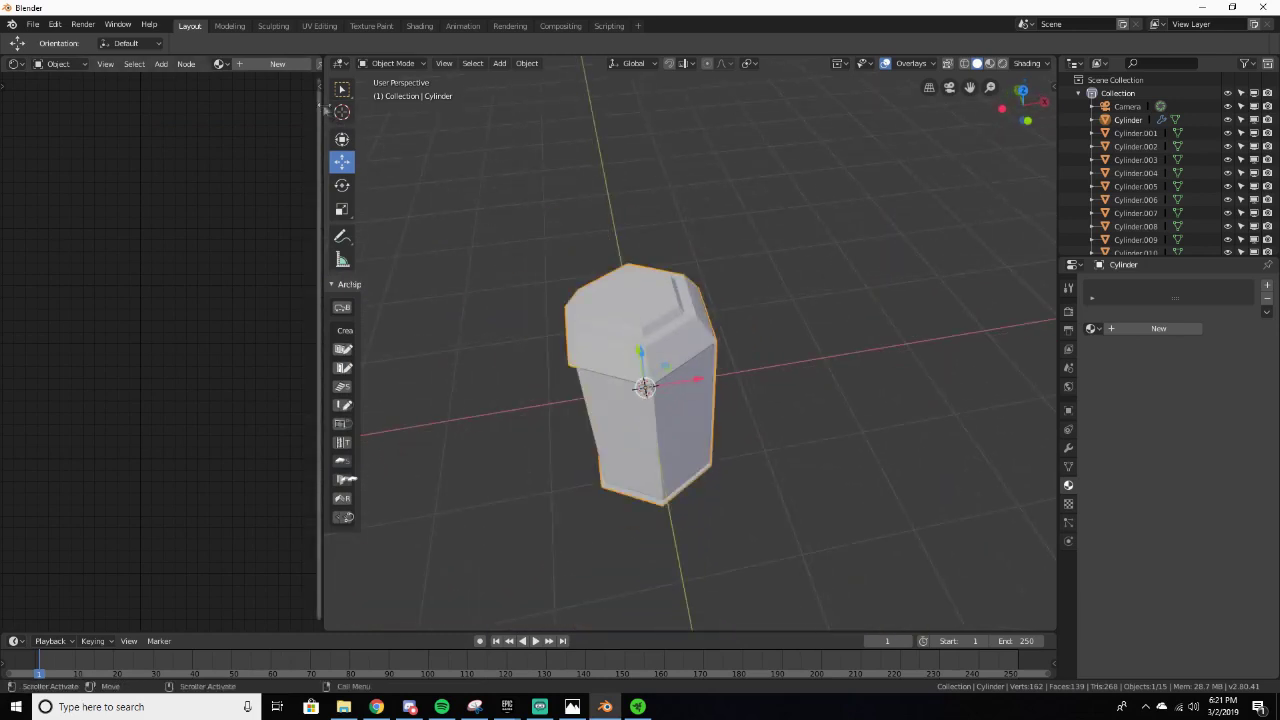
pyautogui.moveTo(535, 200); pyautogui.dragTo(627, 171, button='middle')
pyautogui.scroll(4, 651, 172)
pyautogui.click(298, 63)
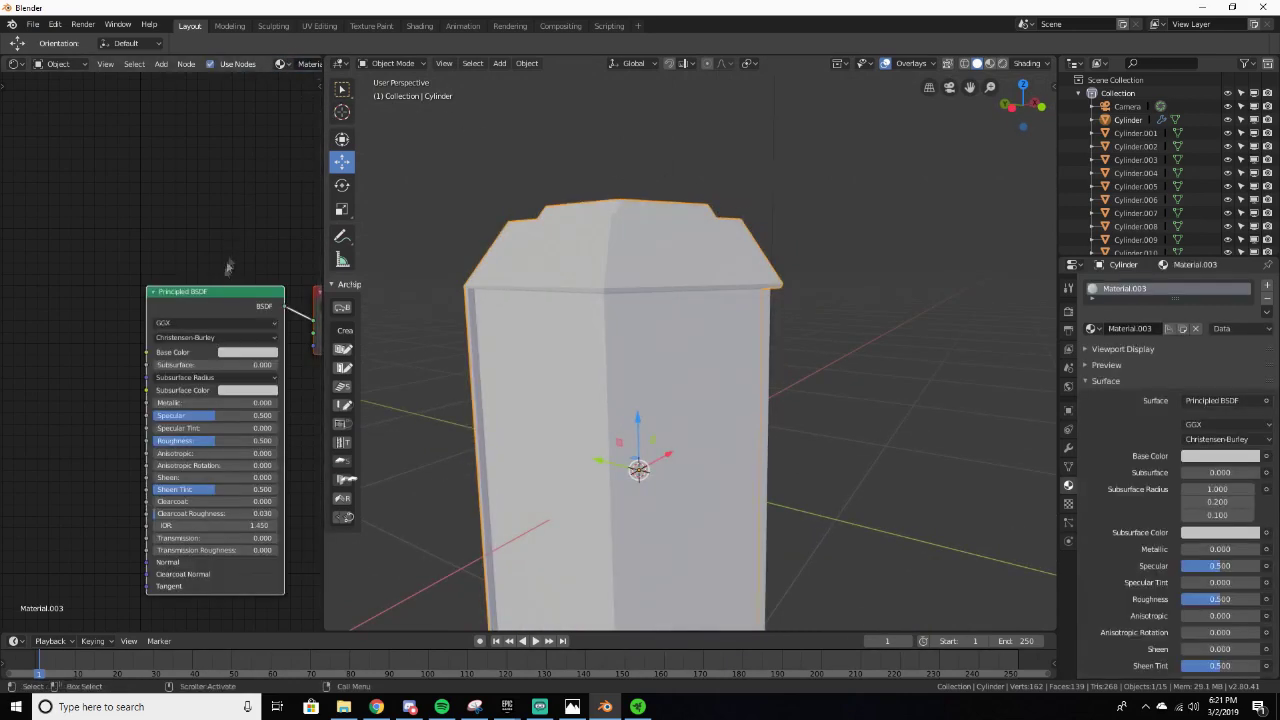
pyautogui.hotkey('ctrl', 't')
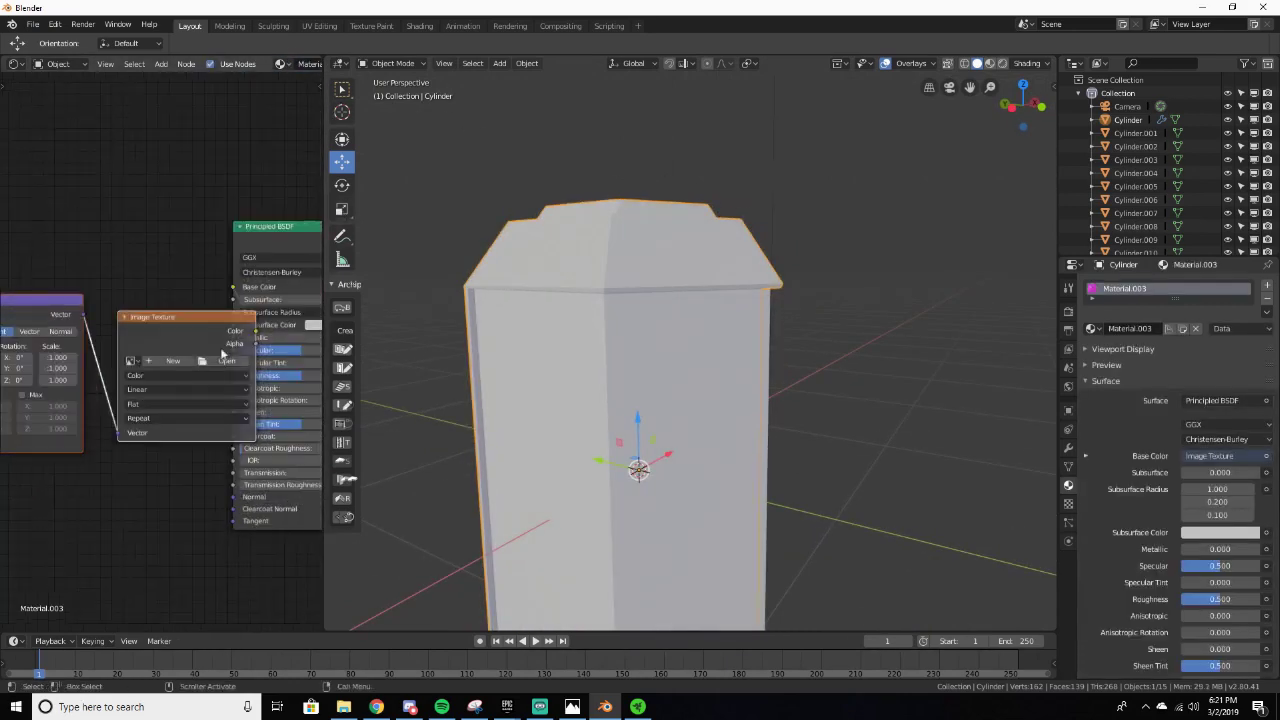
# Step: Widen the node editor and spread the texture coordinate, mapping and image texture nodes out in front of the Principled BSDF
pyautogui.scroll(-5, 150, 305)
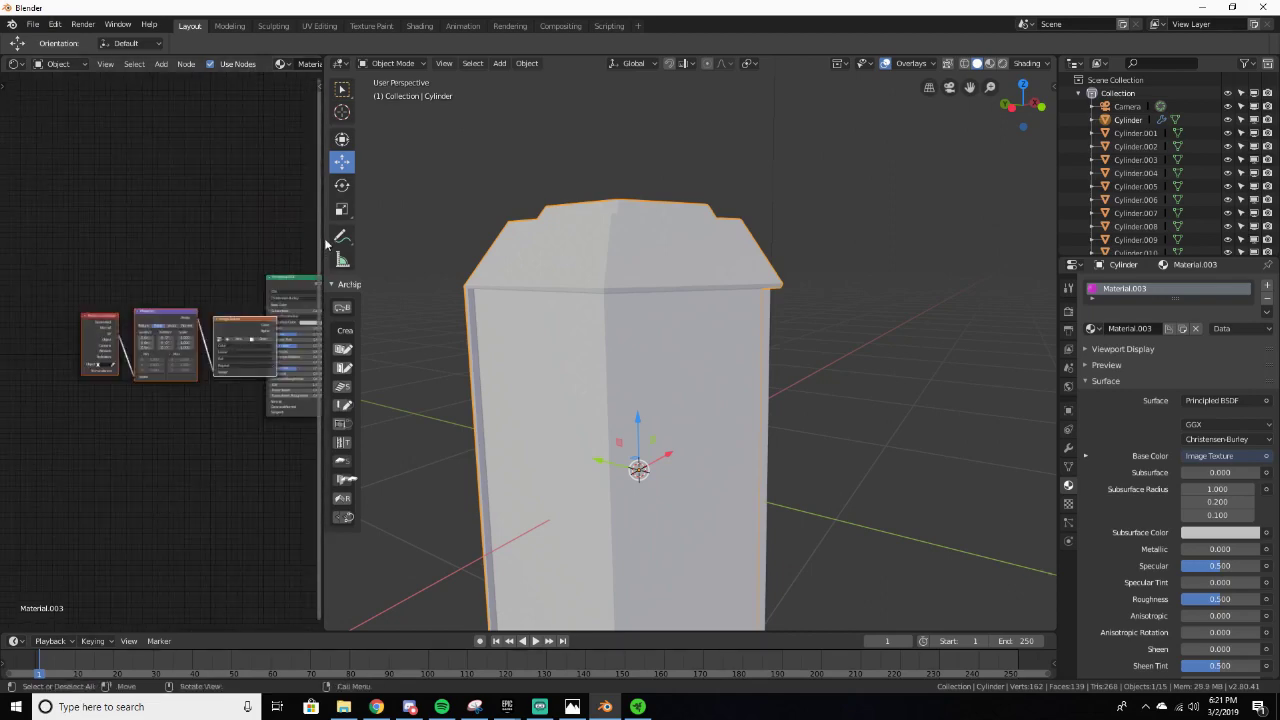
pyautogui.moveTo(322, 235); pyautogui.dragTo(481, 235)
pyautogui.scroll(1, 355, 318)
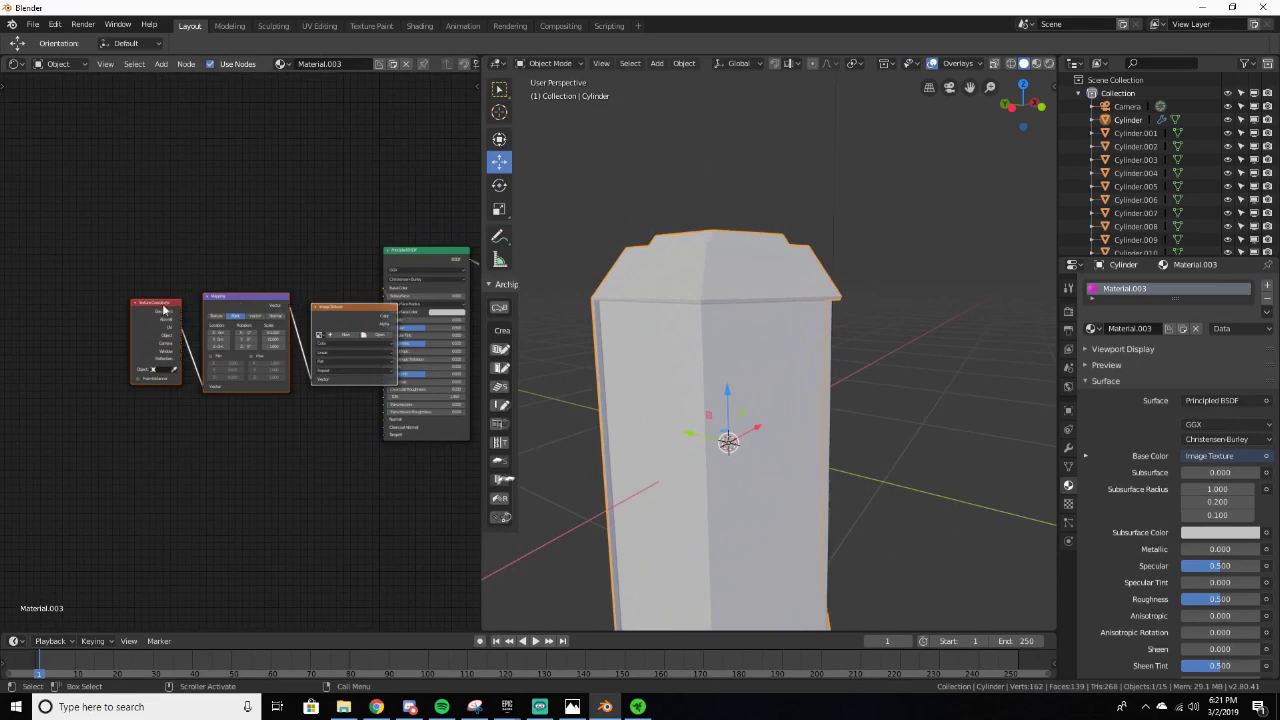
pyautogui.moveTo(165, 311); pyautogui.dragTo(90, 252)
pyautogui.moveTo(212, 310); pyautogui.dragTo(149, 280)
pyautogui.moveTo(328, 326); pyautogui.dragTo(281, 320)
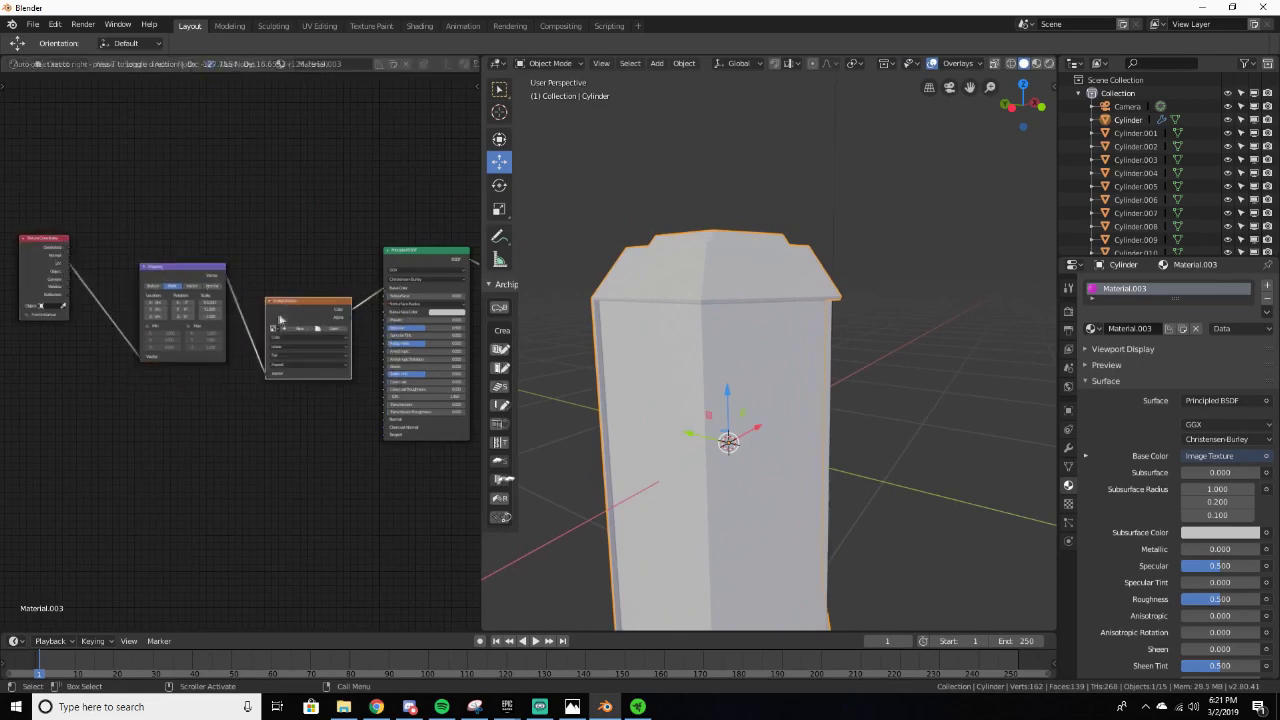
# Step: Load Metal03_col.jpg from the metal3 folder into the image texture node feeding the base color
pyautogui.click(336, 333)
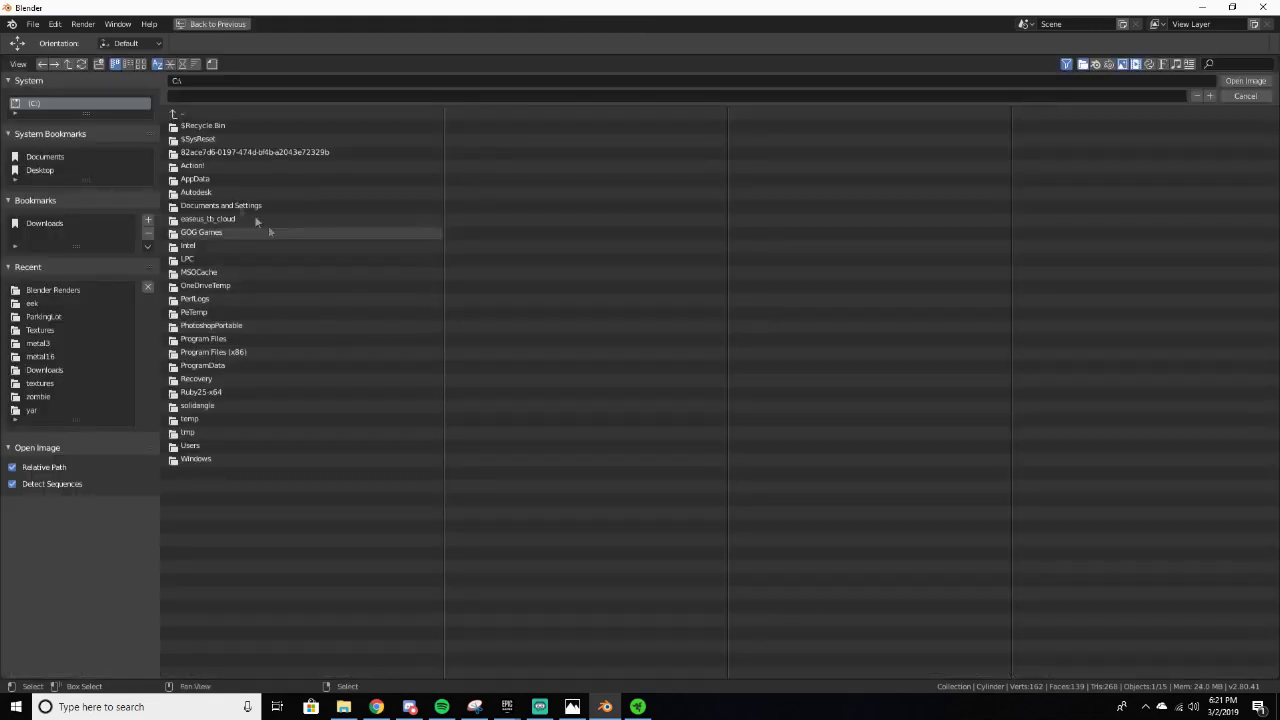
pyautogui.click(41, 331)
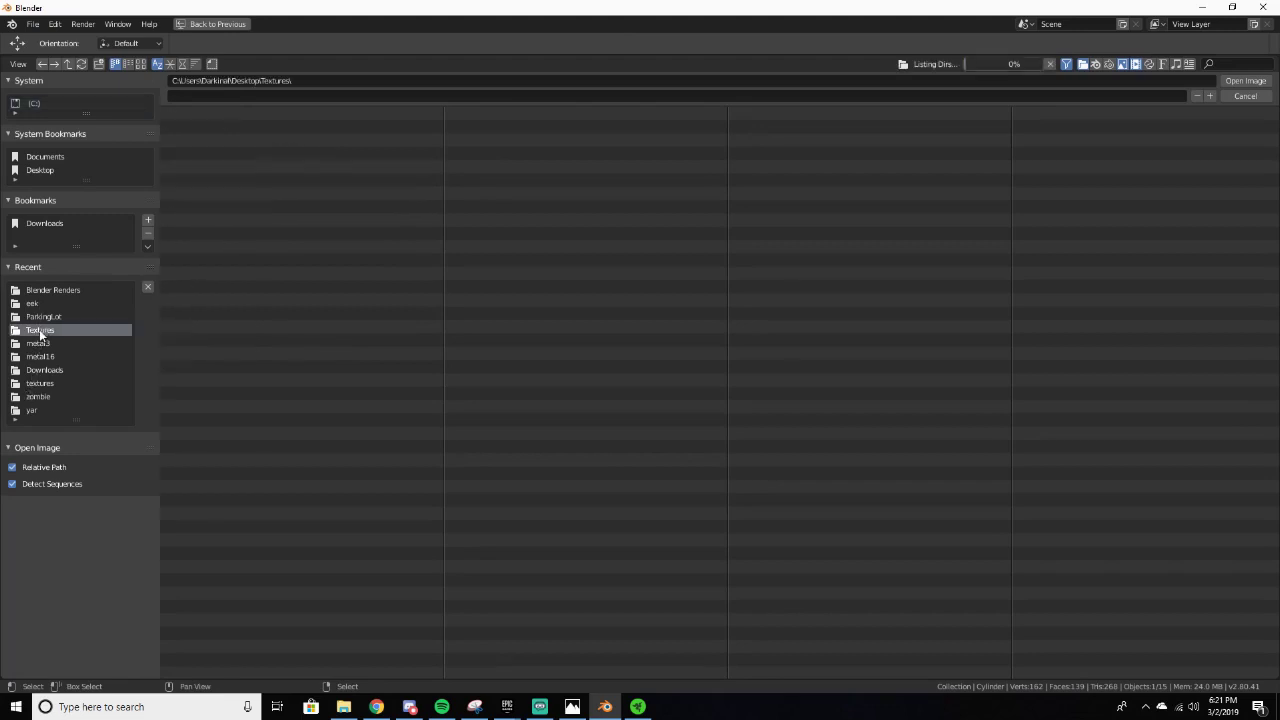
pyautogui.click(37, 344)
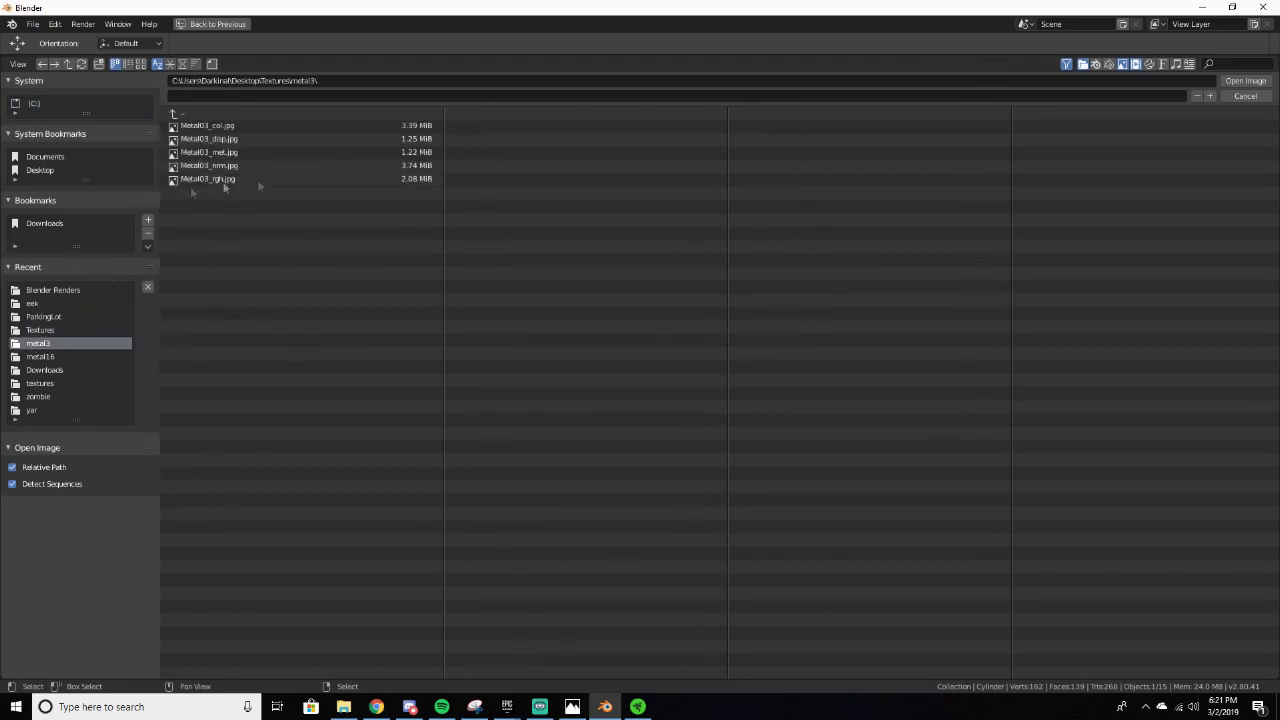
pyautogui.click(215, 126)
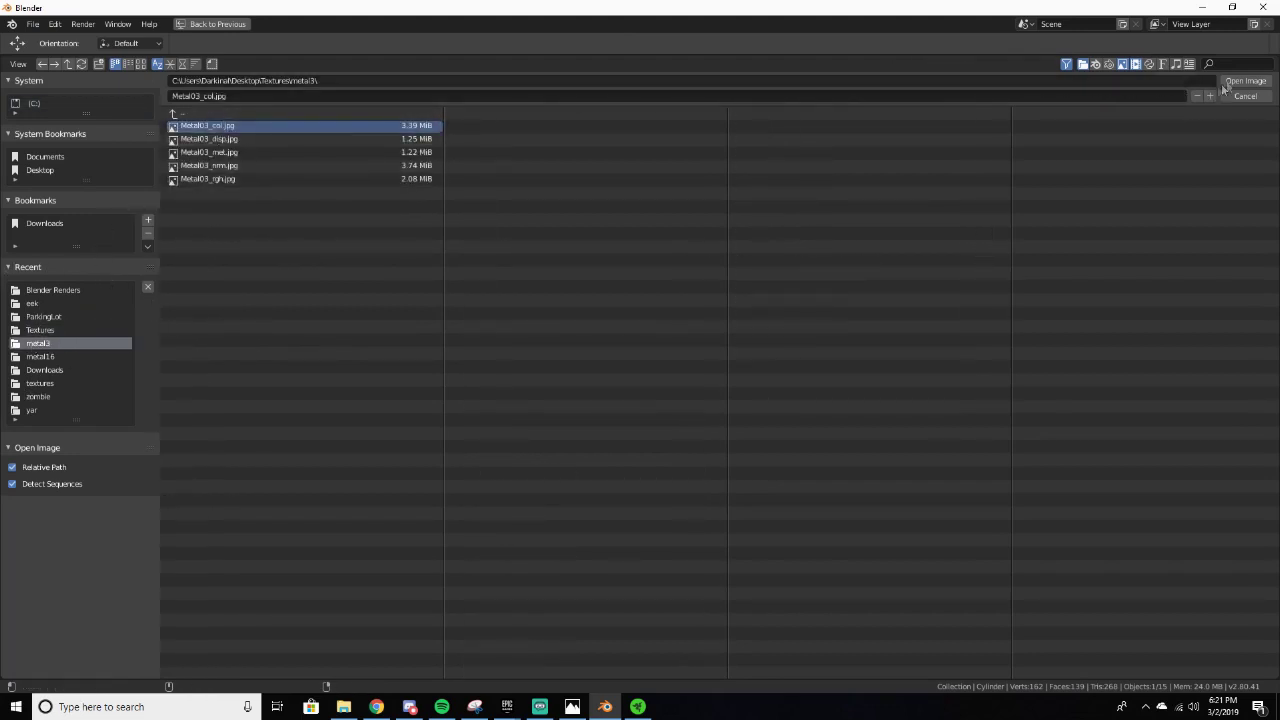
pyautogui.click(1232, 81)
pyautogui.scroll(4, 330, 370)
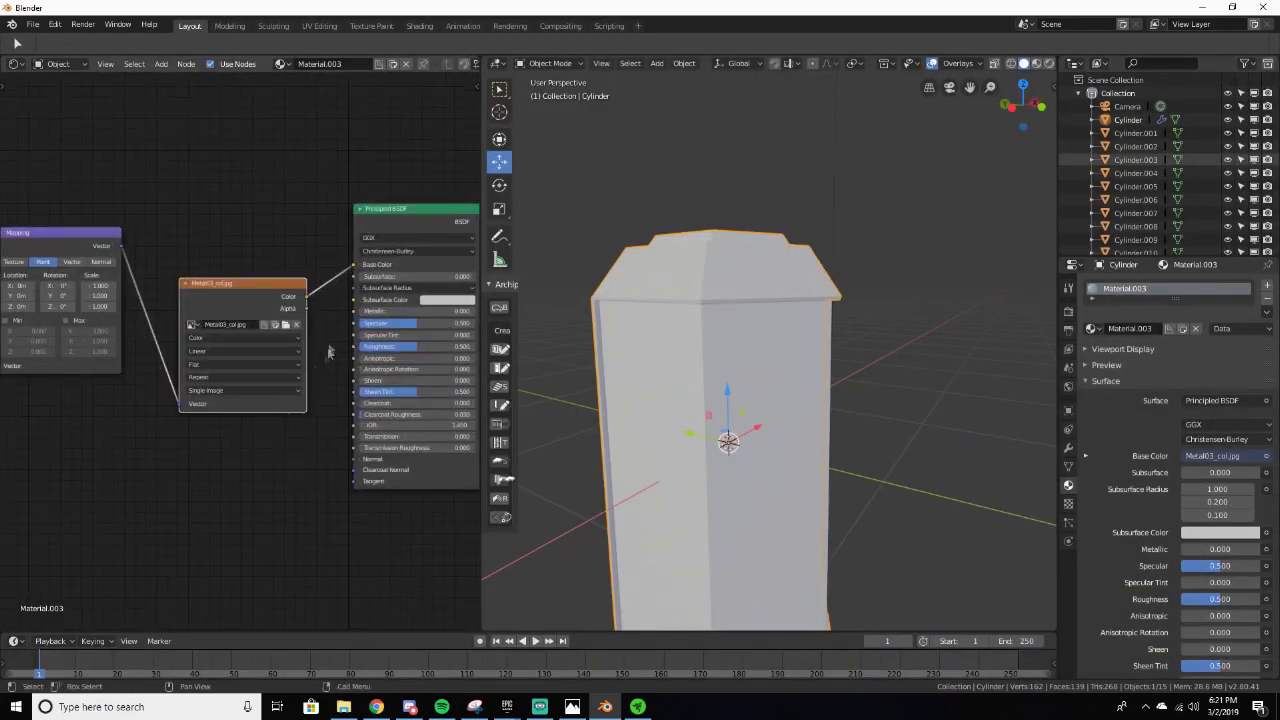
# Step: Examine the metal color texture on the capsule body in rendered shading, ending back in solid shading
pyautogui.press('z')
pyautogui.click(758, 263)
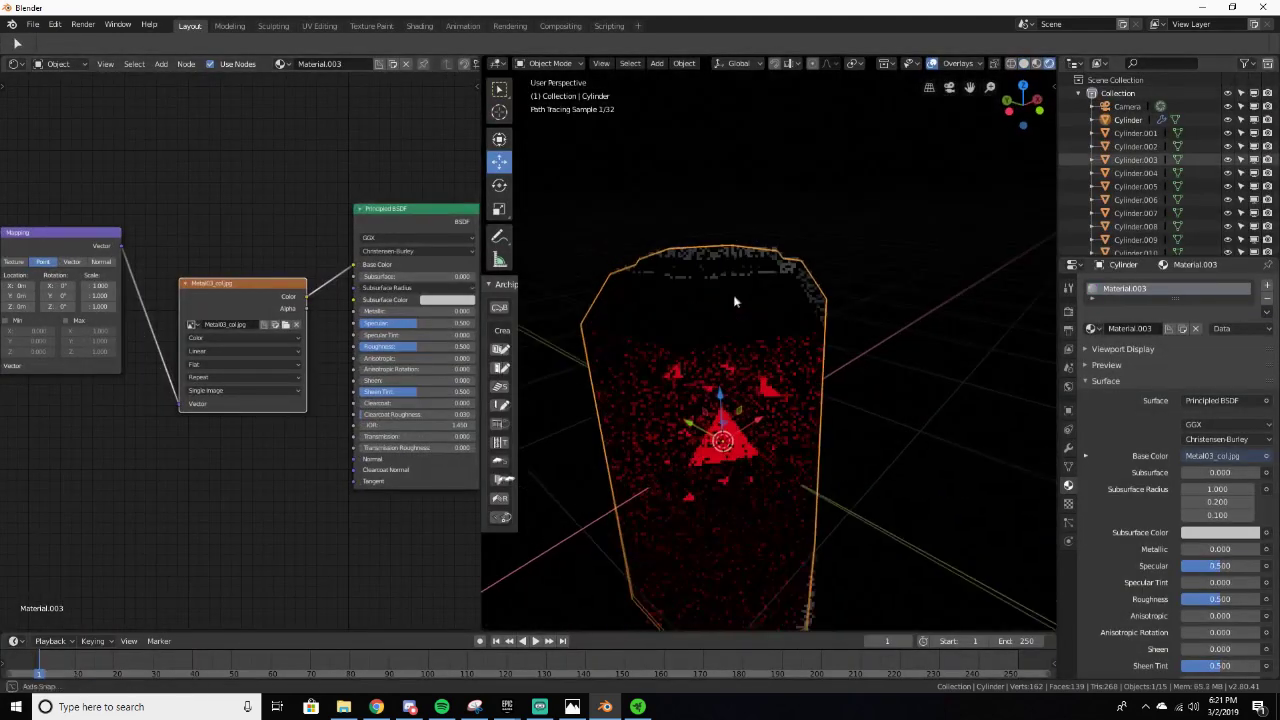
pyautogui.moveTo(733, 300); pyautogui.dragTo(669, 341, button='middle')
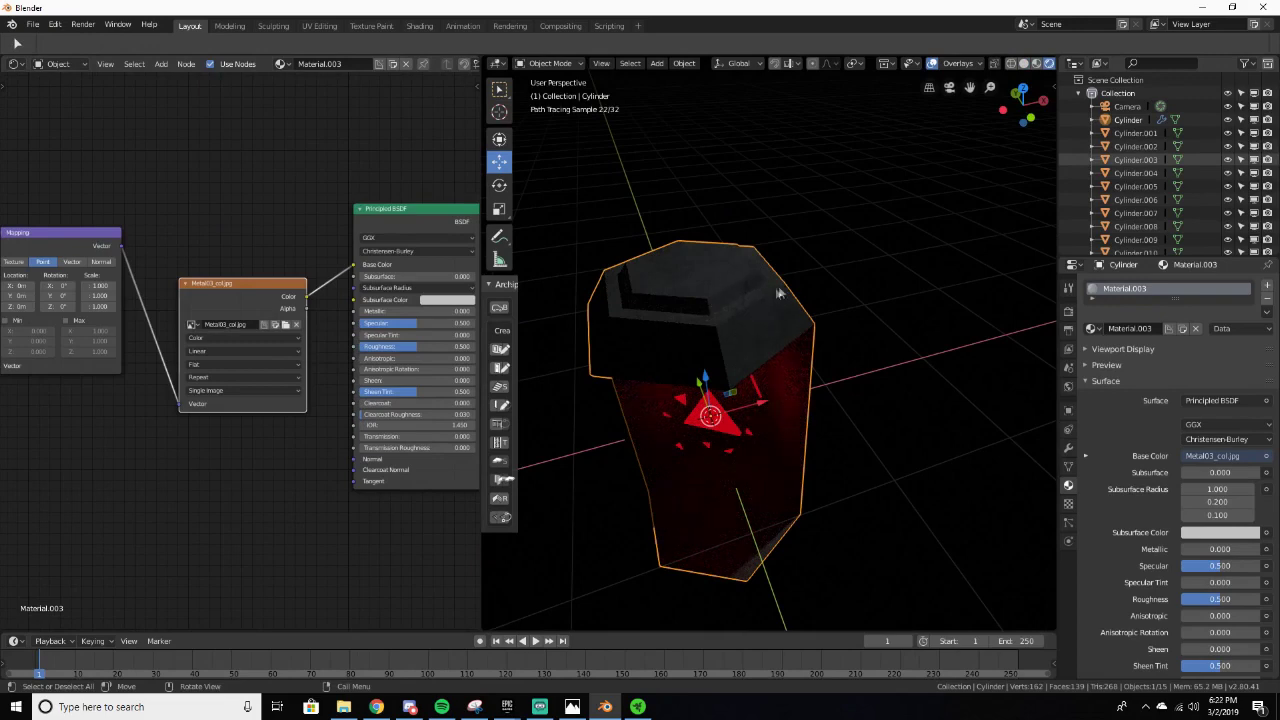
pyautogui.click(600, 369)
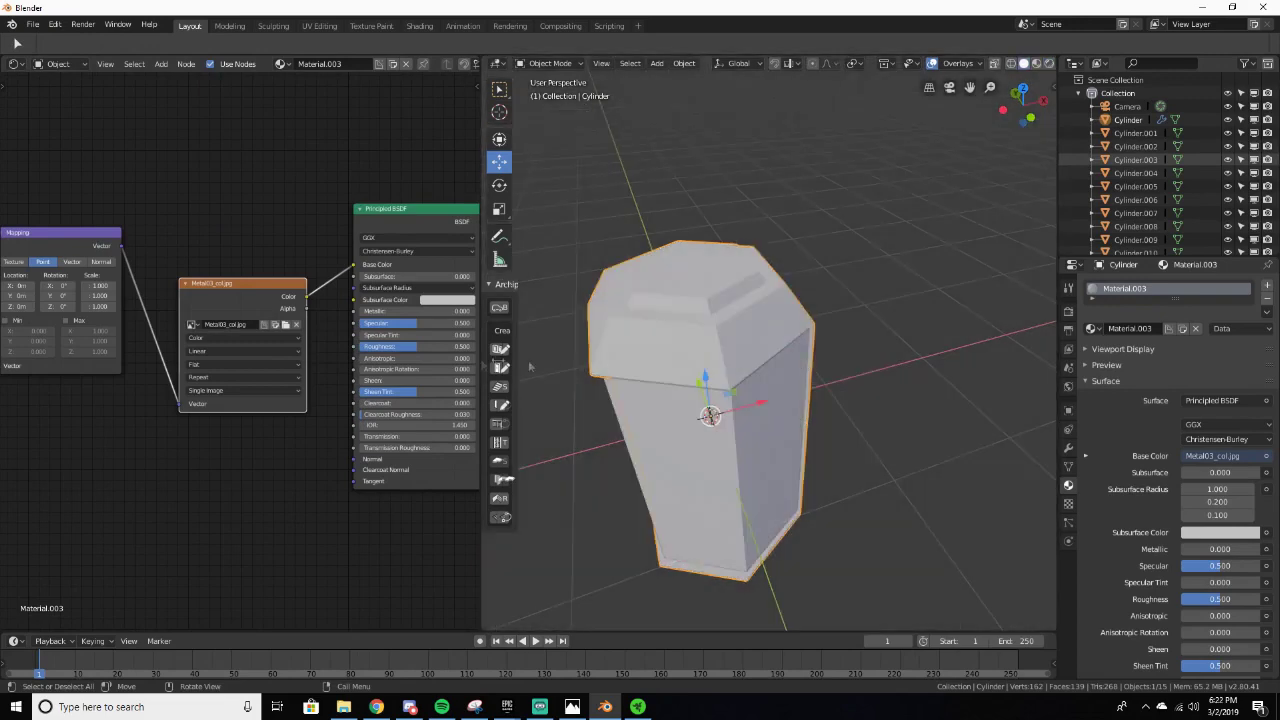
# Step: Duplicate the Metal03_col.jpg image texture node and place the copy below the original
pyautogui.click(236, 295)
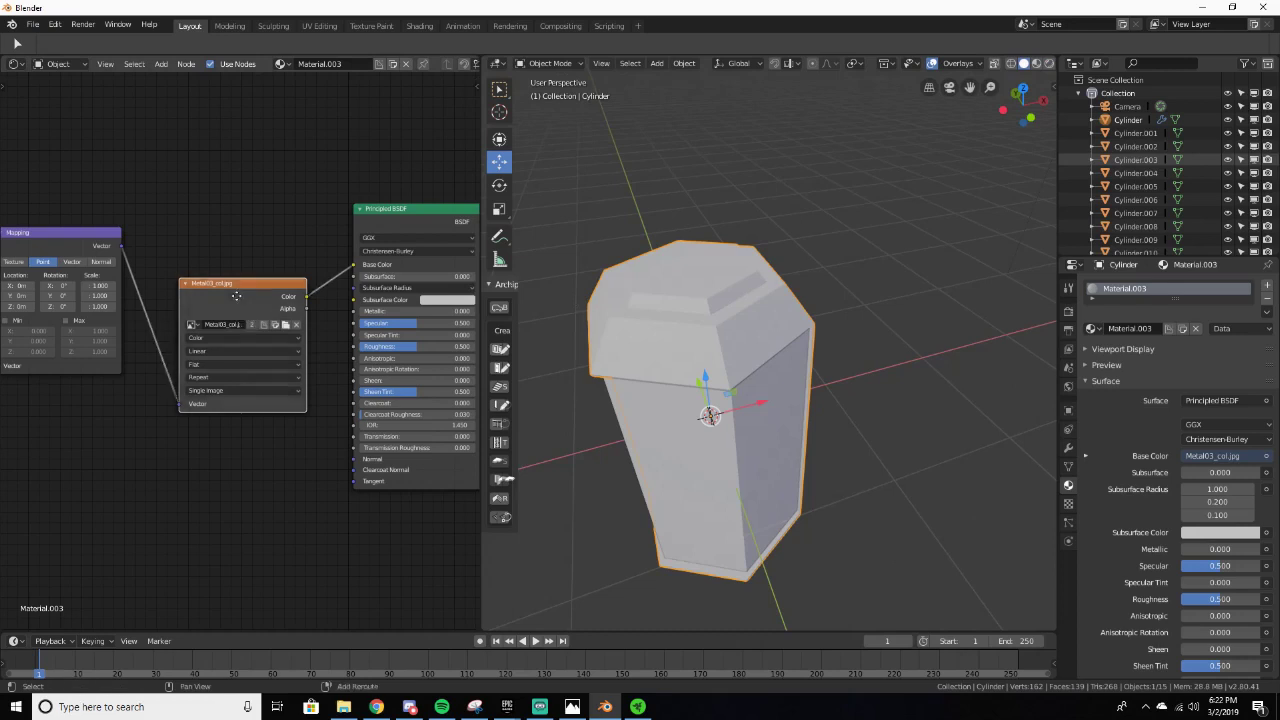
pyautogui.hotkey('shift', 'd')
pyautogui.click(214, 456)
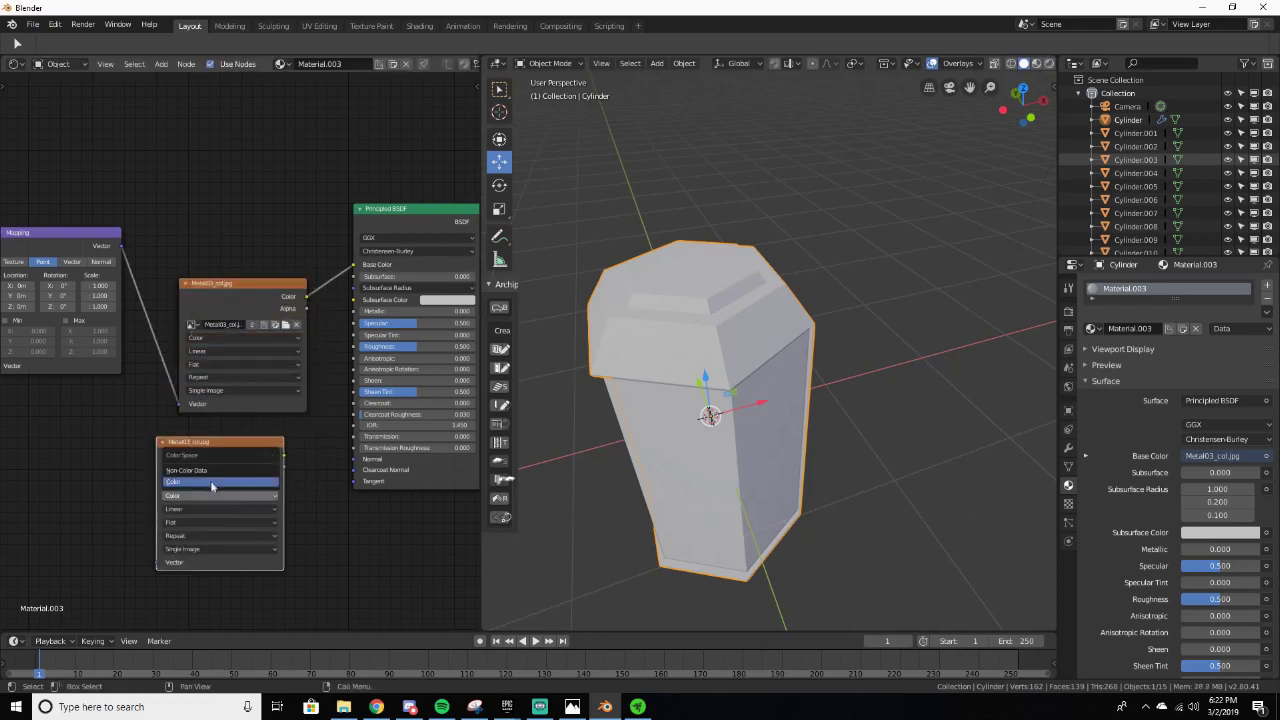
# Step: Set the copied image texture node to Non-Color Data and load Metal03_nrm.jpg from the metal3 folder into it
pyautogui.click(213, 472)
pyautogui.scroll(-1, 262, 456)
pyautogui.moveTo(294, 436); pyautogui.dragTo(451, 331, button='middle')
pyautogui.moveTo(334, 337); pyautogui.dragTo(237, 393)
pyautogui.click(312, 409)
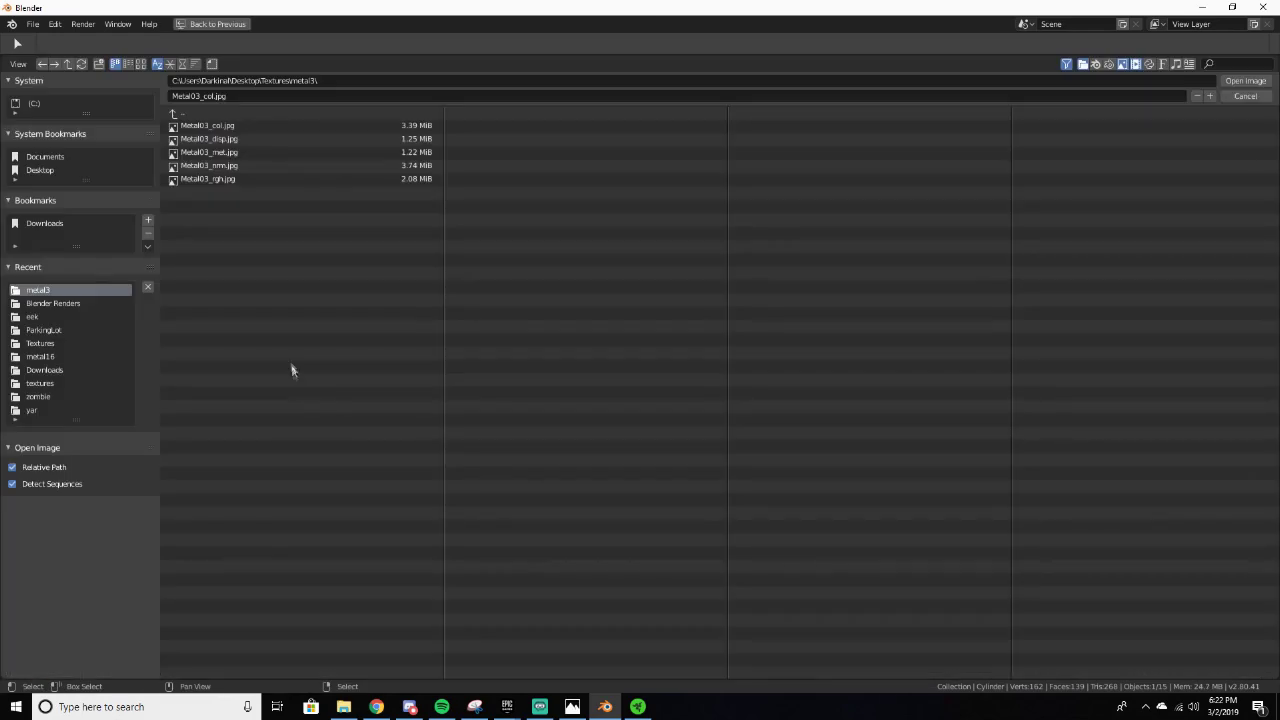
pyautogui.click(232, 166)
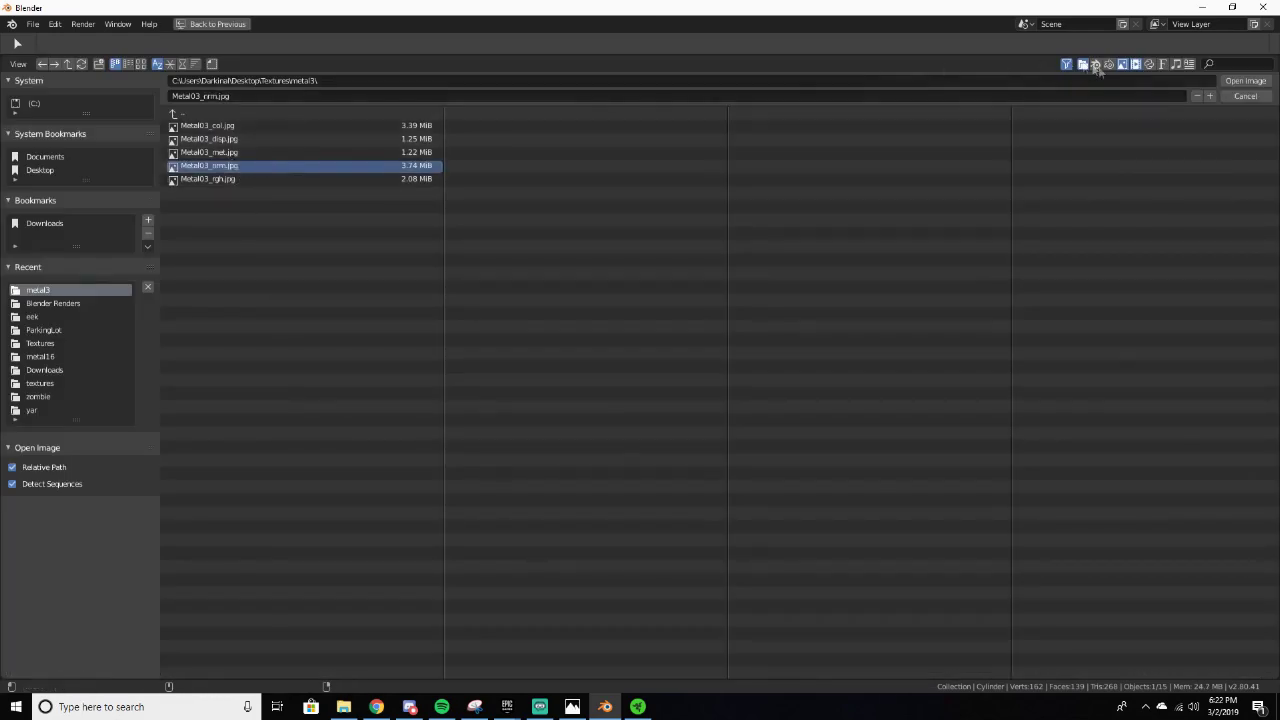
pyautogui.click(1259, 86)
# Step: Add a Normal Map node and link the normal texture through it to the Principled BSDF's Normal input
pyautogui.hotkey('shift', 'a')
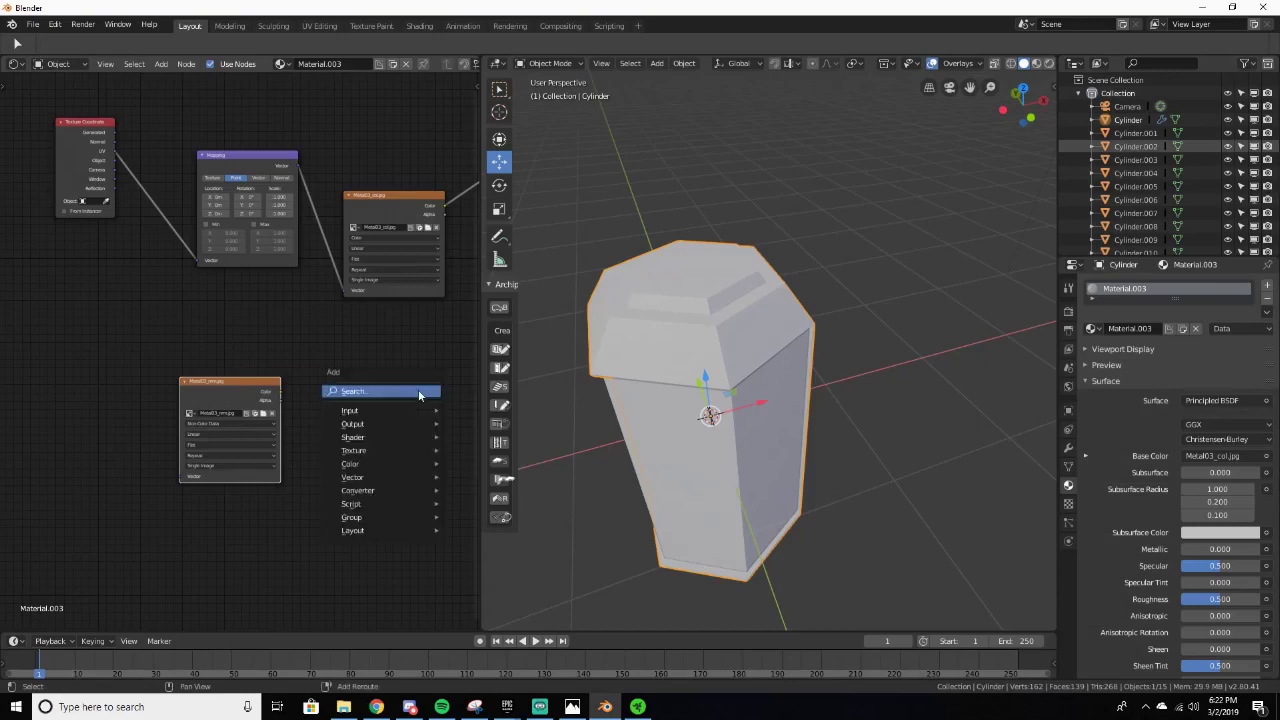
pyautogui.click(418, 392)
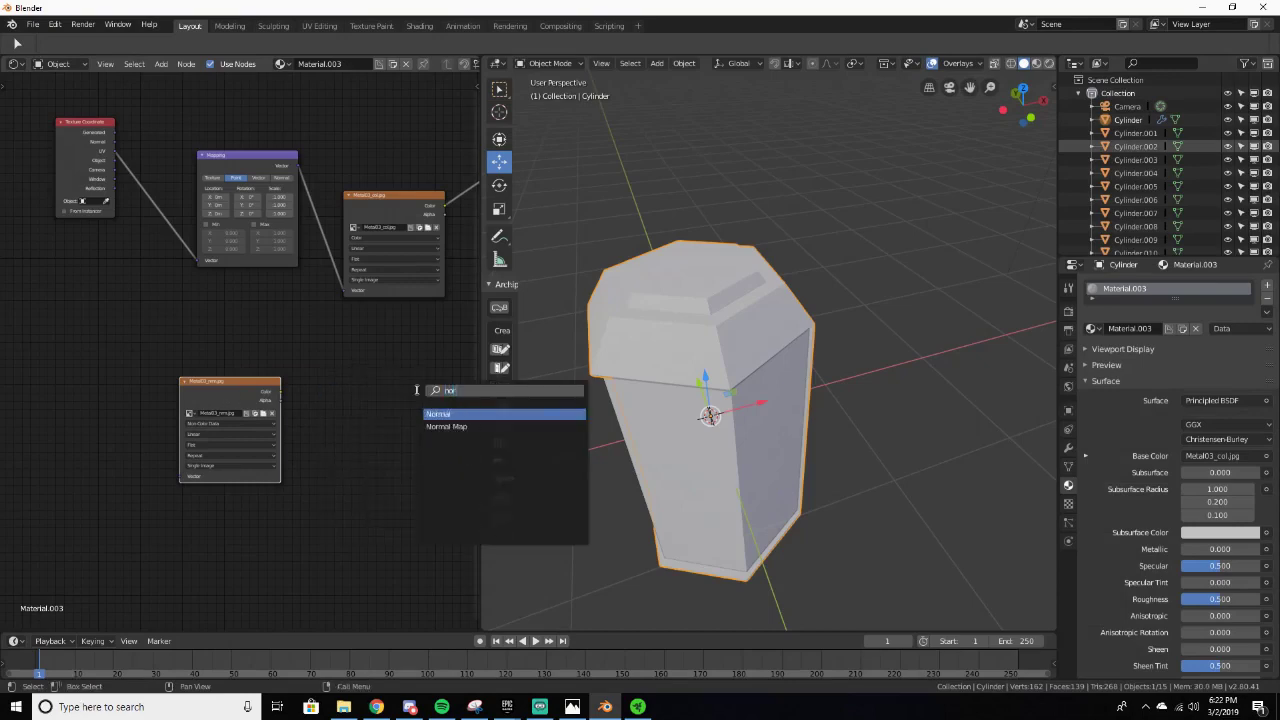
pyautogui.press('Down')
pyautogui.press('Return')
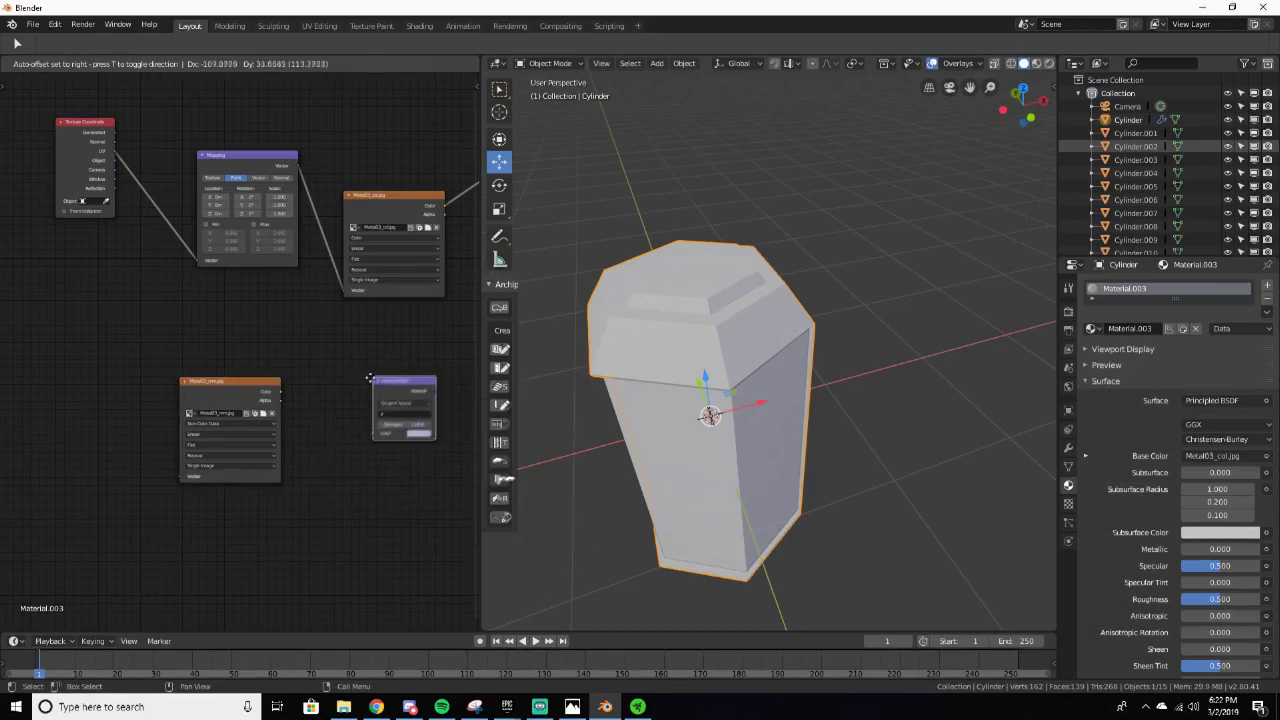
pyautogui.click(372, 380)
pyautogui.moveTo(377, 443); pyautogui.dragTo(377, 441)
pyautogui.moveTo(448, 400); pyautogui.dragTo(299, 417, button='middle')
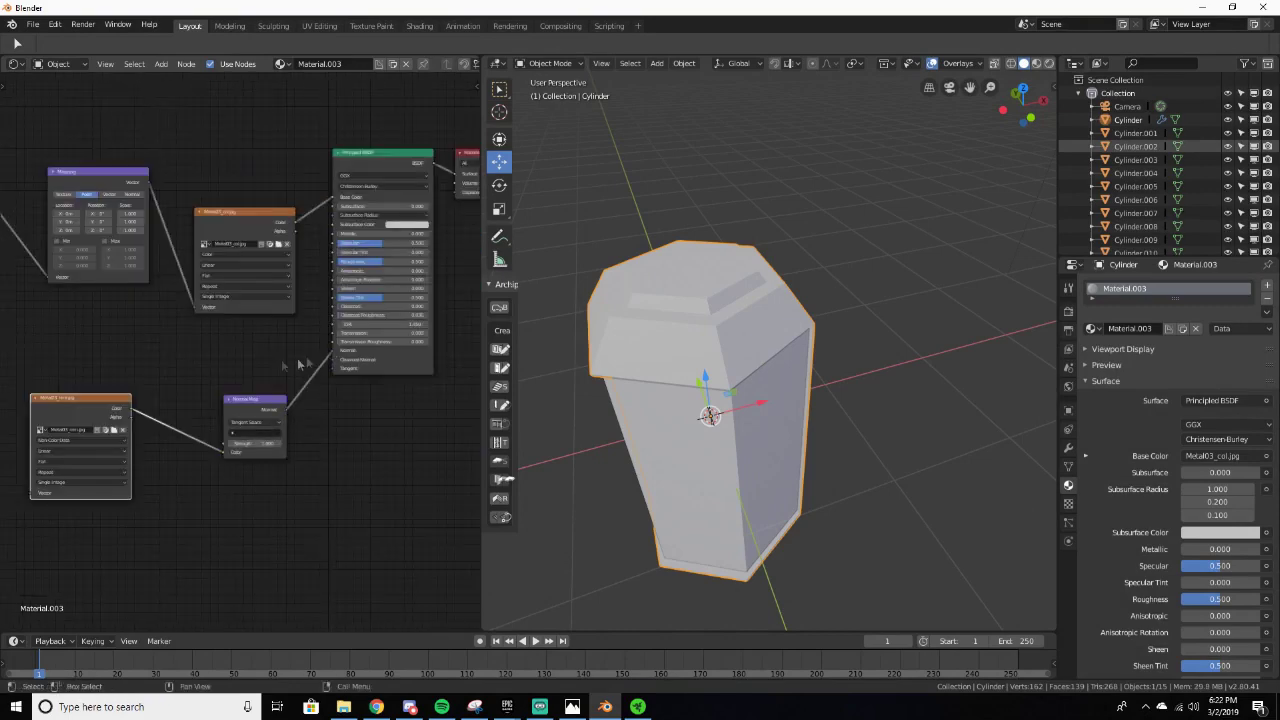
# Step: Move the Metal03_nrm.jpg texture node and the Normal Map node lower to free space above them
pyautogui.moveTo(214, 364); pyautogui.dragTo(333, 369, button='middle')
pyautogui.moveTo(173, 402); pyautogui.dragTo(170, 471)
pyautogui.moveTo(363, 402); pyautogui.dragTo(369, 464)
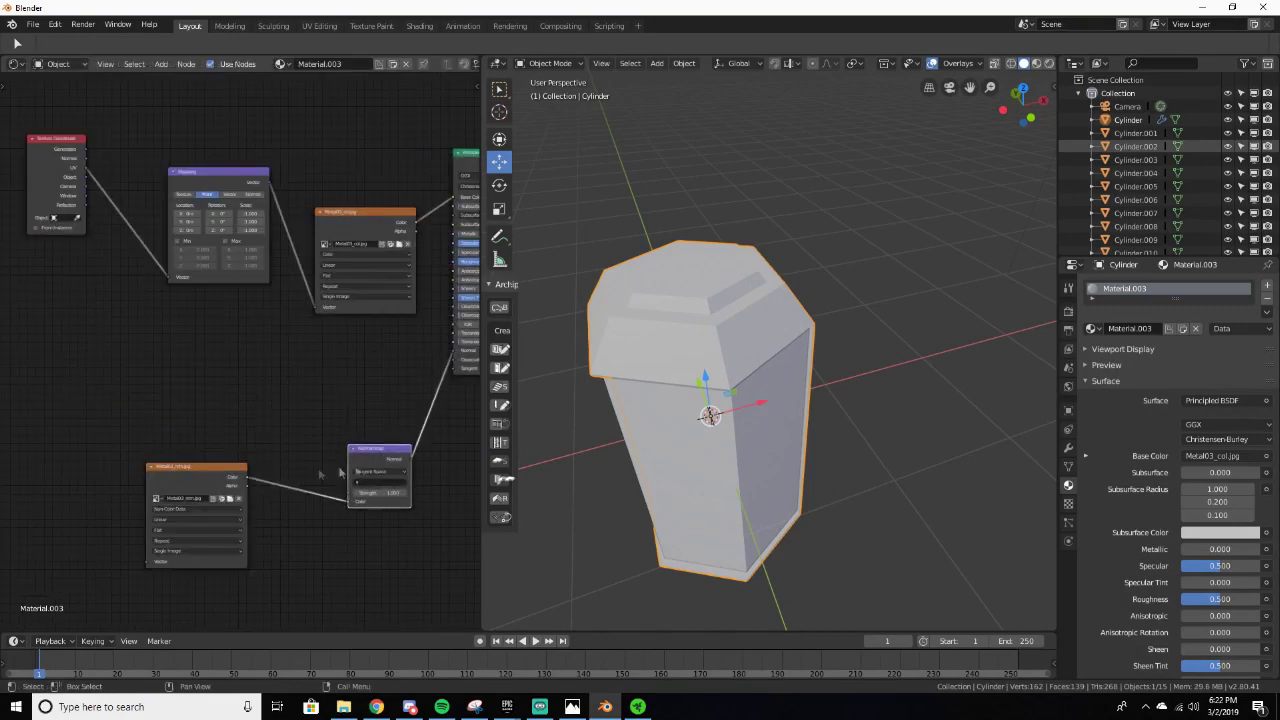
pyautogui.hotkey('shift', 'd')
pyautogui.click(341, 392)
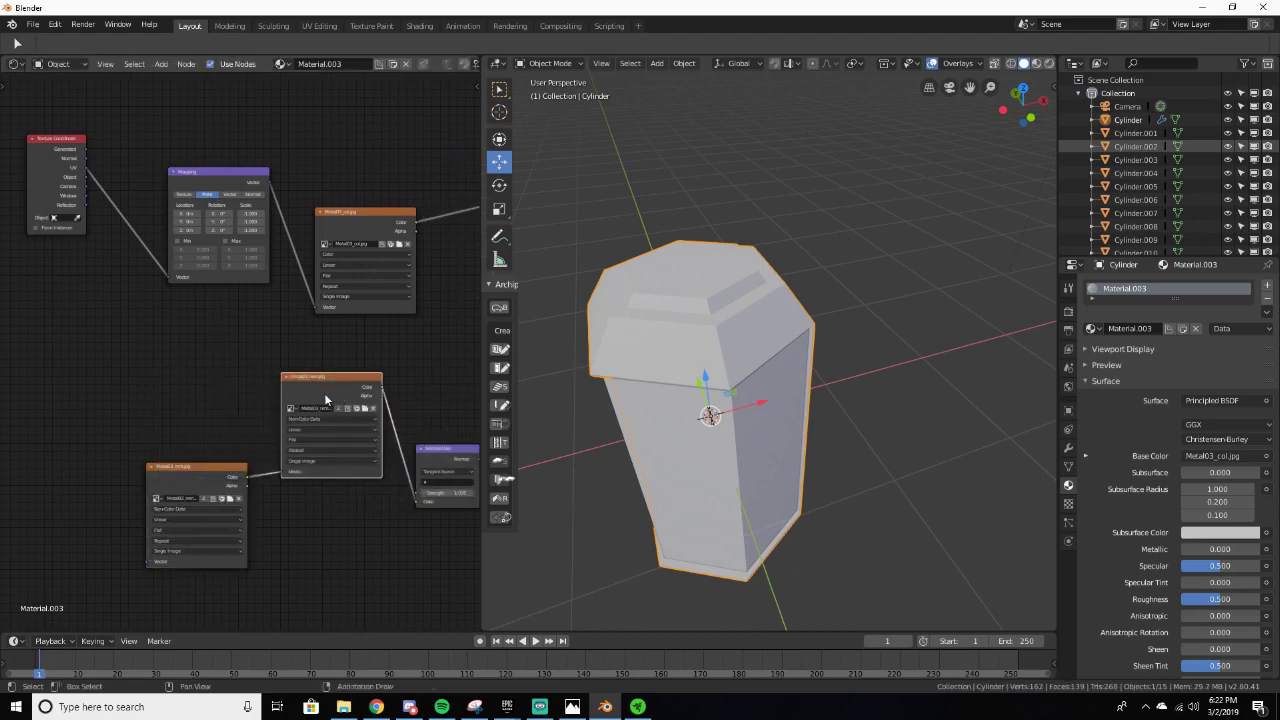
pyautogui.hotkey('ctrl', 'z')
# Step: Duplicate the Metal03_nrm.jpg texture node above the original, load Metal03_rgh.jpg into the copy and link its color to Roughness
pyautogui.hotkey('shift', 'd')
pyautogui.click(198, 324)
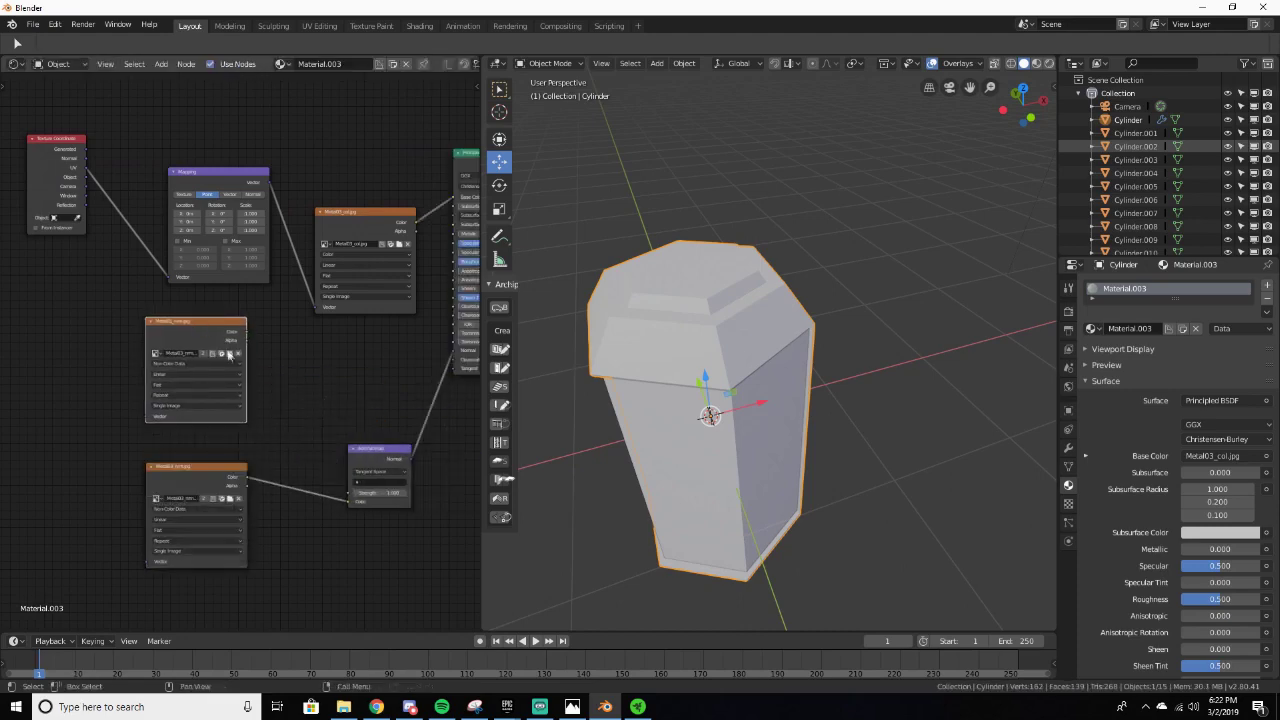
pyautogui.click(231, 353)
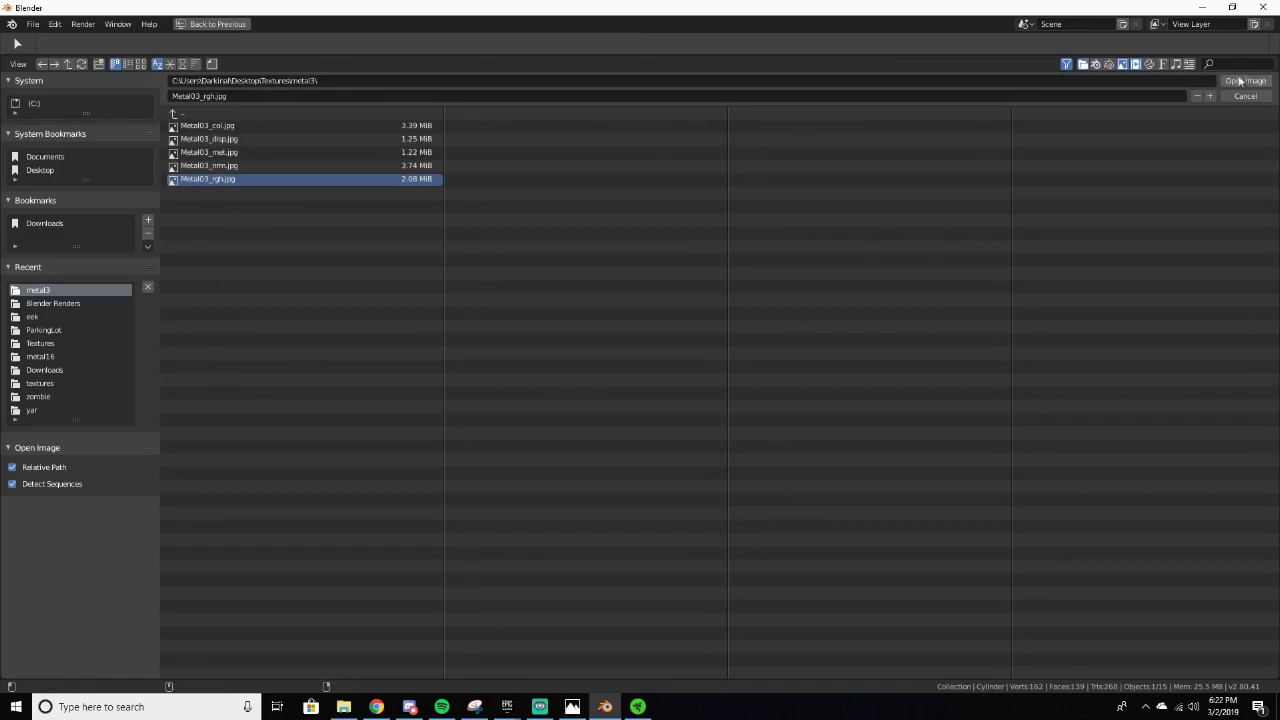
pyautogui.click(1245, 80)
pyautogui.moveTo(368, 362); pyautogui.dragTo(263, 362, button='middle')
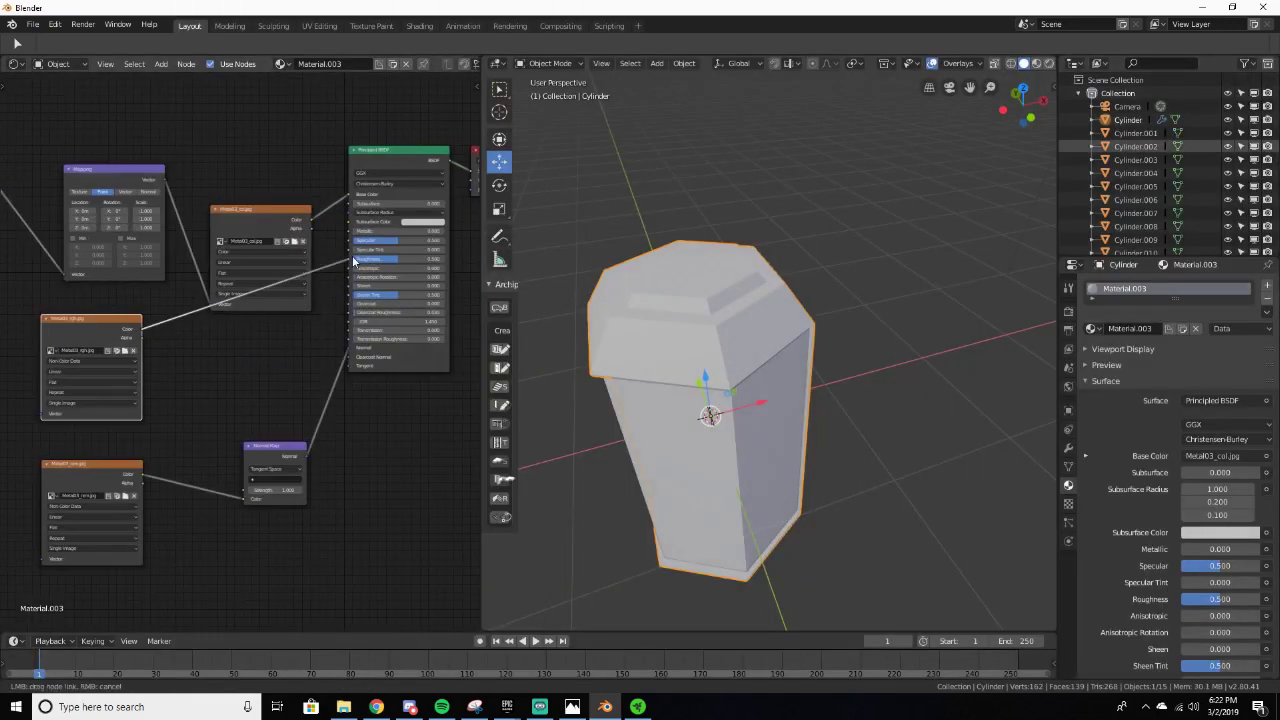
pyautogui.moveTo(353, 262); pyautogui.dragTo(354, 262)
# Step: Shift the normal and roughness texture nodes down to make room for another texture node
pyautogui.moveTo(266, 357); pyautogui.dragTo(371, 370, button='middle')
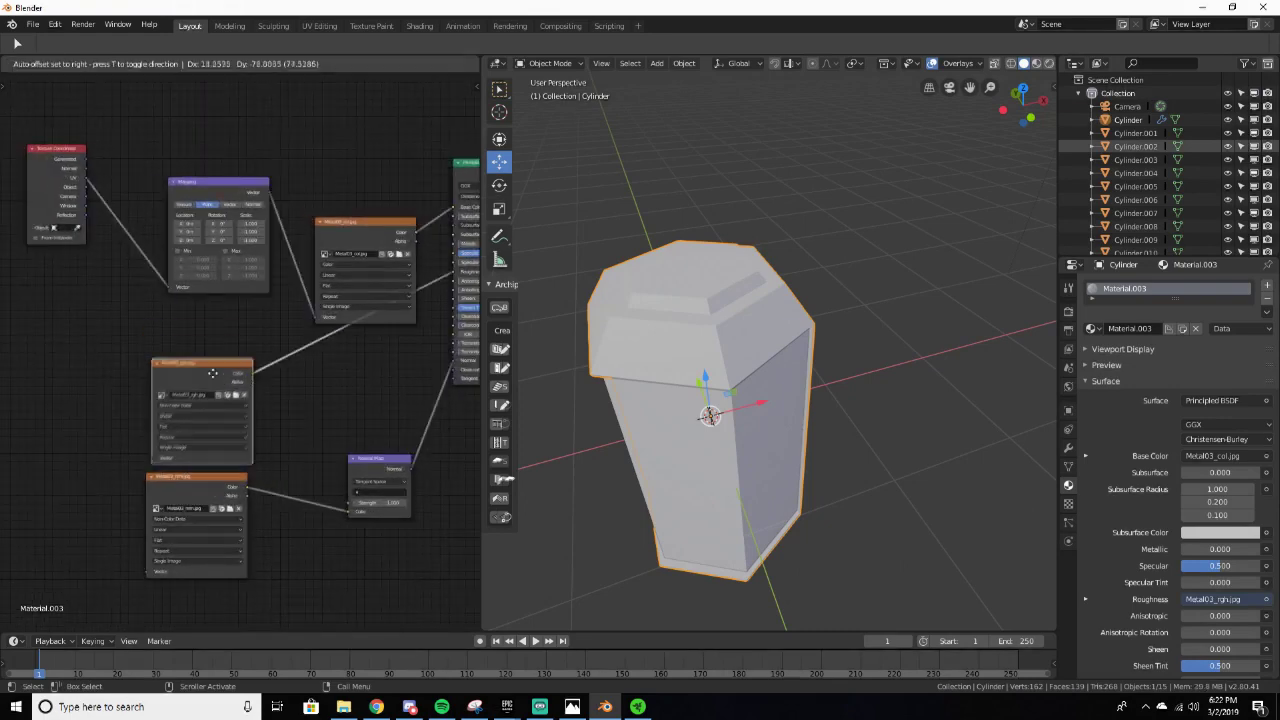
pyautogui.moveTo(180, 485); pyautogui.dragTo(189, 537)
pyautogui.moveTo(190, 381); pyautogui.dragTo(198, 431)
# Step: Duplicate the roughness texture node above the original, load Metal03_met.jpg into the copy and link its color to Metallic
pyautogui.hotkey('shift', 'd')
pyautogui.click(143, 328)
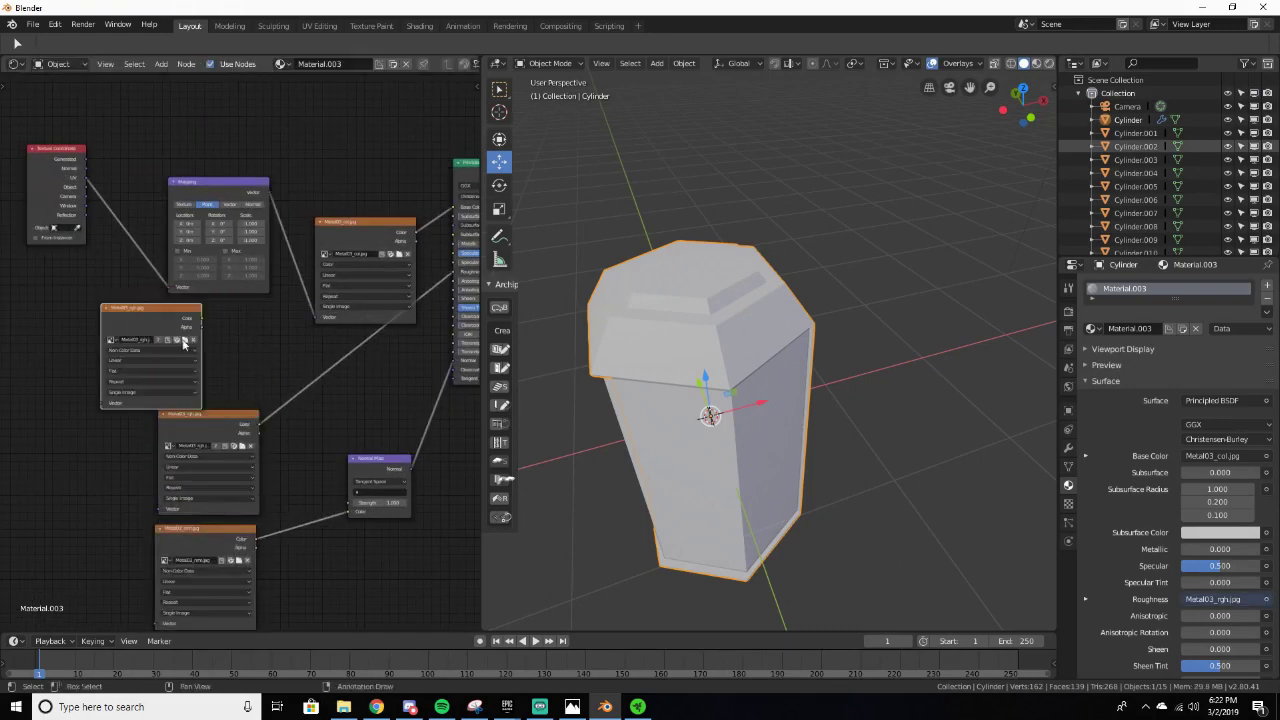
pyautogui.click(184, 344)
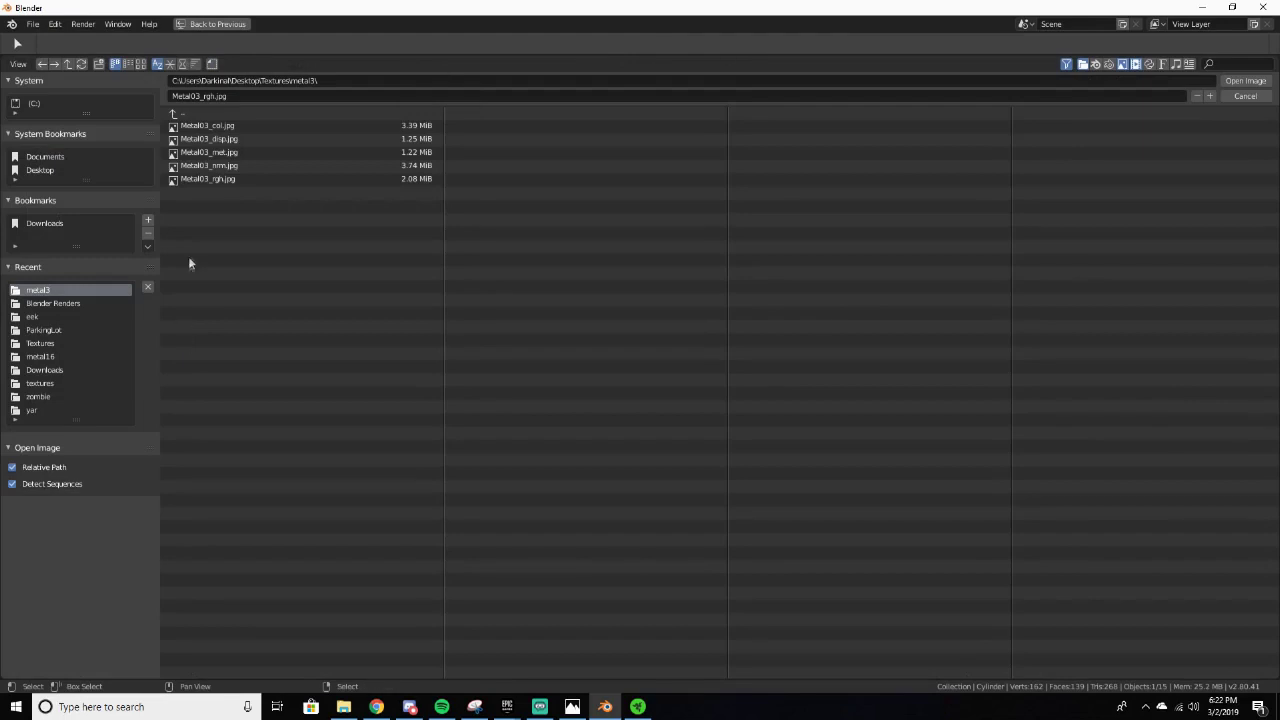
pyautogui.click(232, 152)
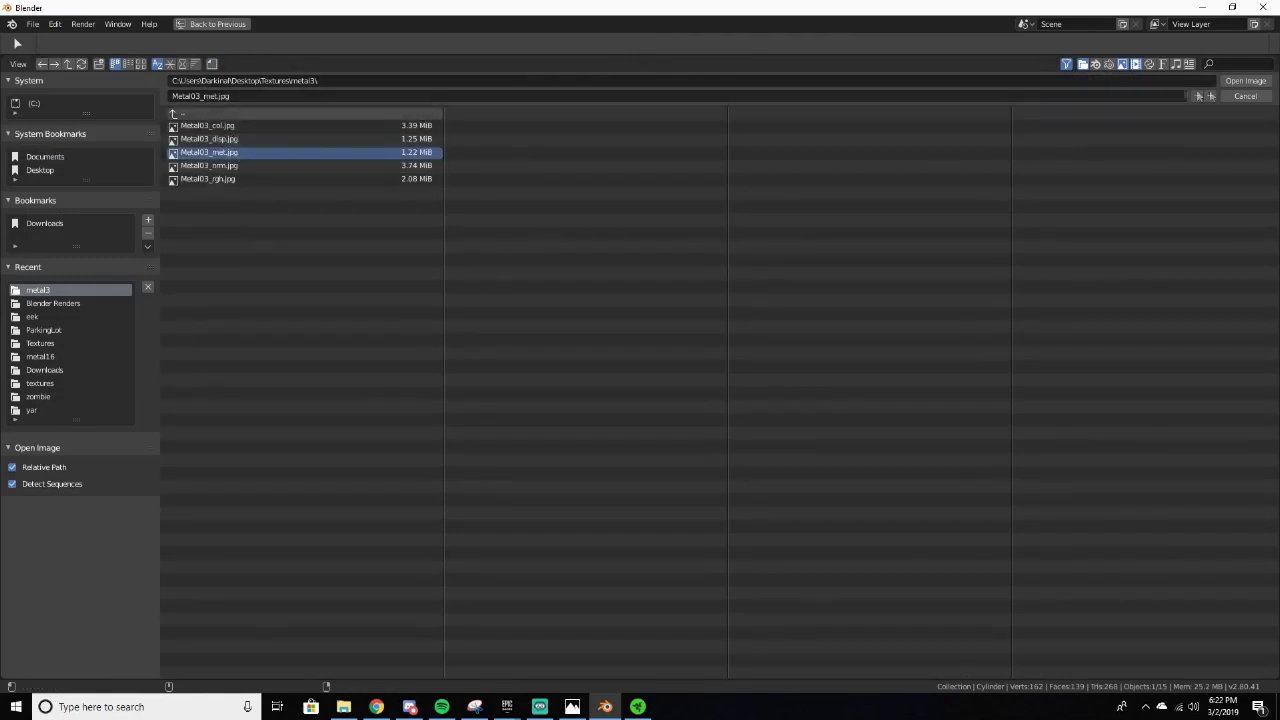
pyautogui.click(1245, 80)
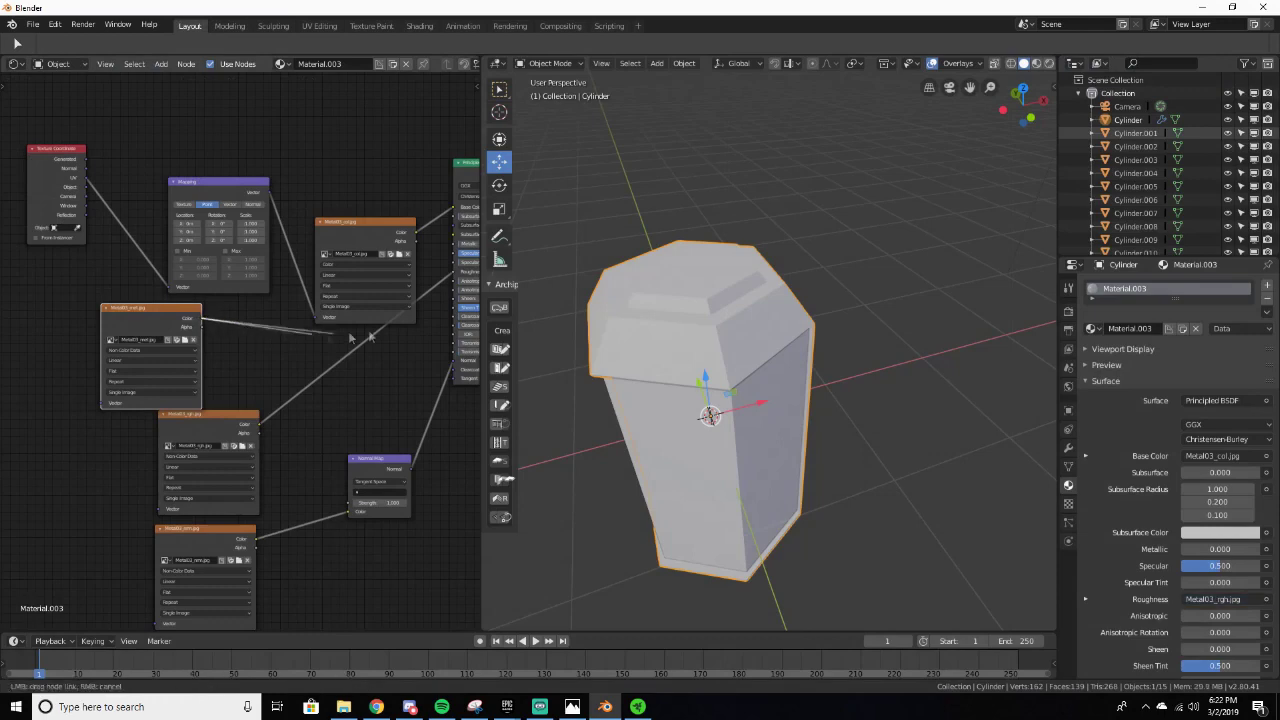
pyautogui.moveTo(460, 248); pyautogui.dragTo(462, 249)
# Step: Examine the capsule's metal material in rendered shading, ending back in solid shading with nothing selected
pyautogui.press('z')
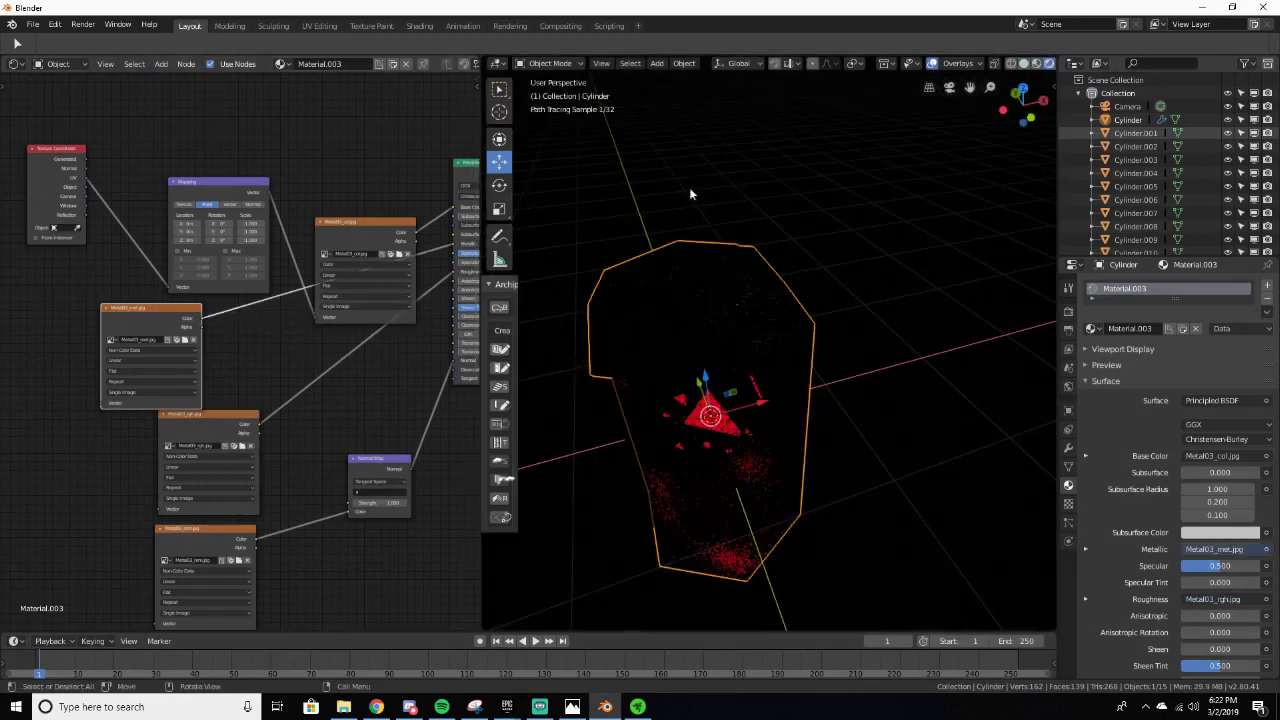
pyautogui.moveTo(697, 195)
pyautogui.mouseDown(button='middle')
pyautogui.moveTo(665, 178)
pyautogui.moveTo(690, 247)
pyautogui.mouseUp(button='middle')
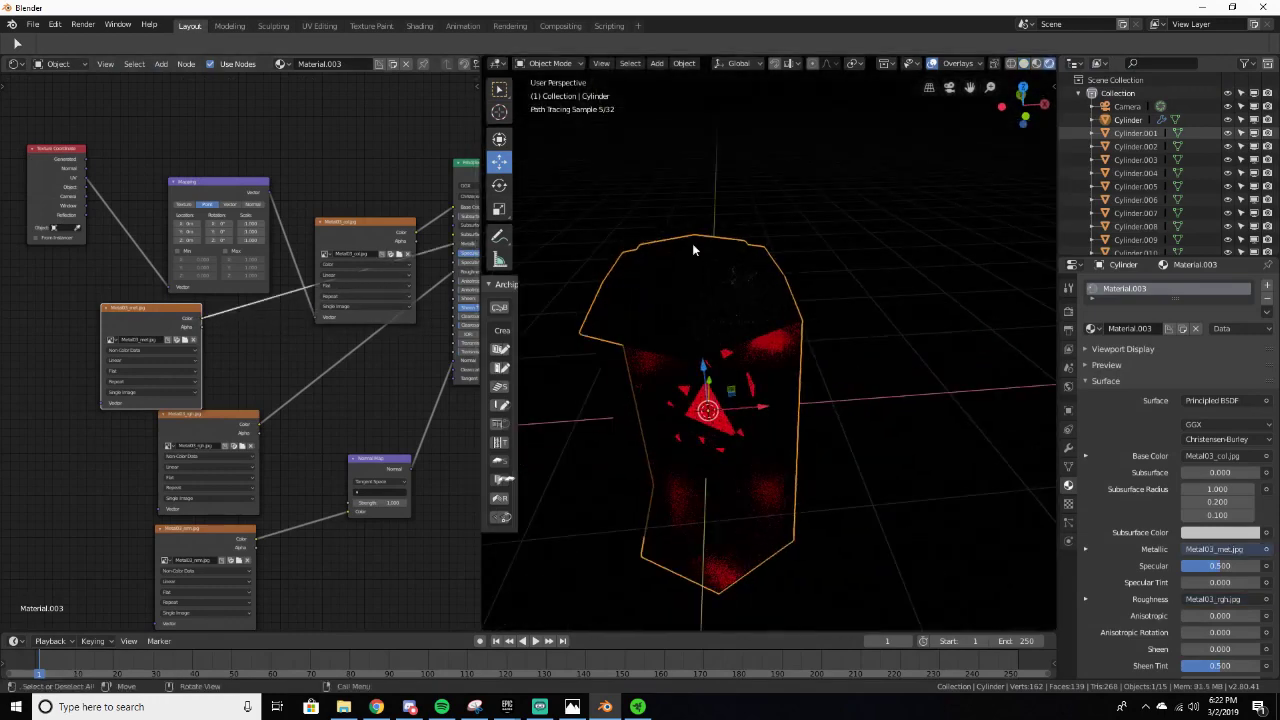
pyautogui.scroll(2, 694, 243)
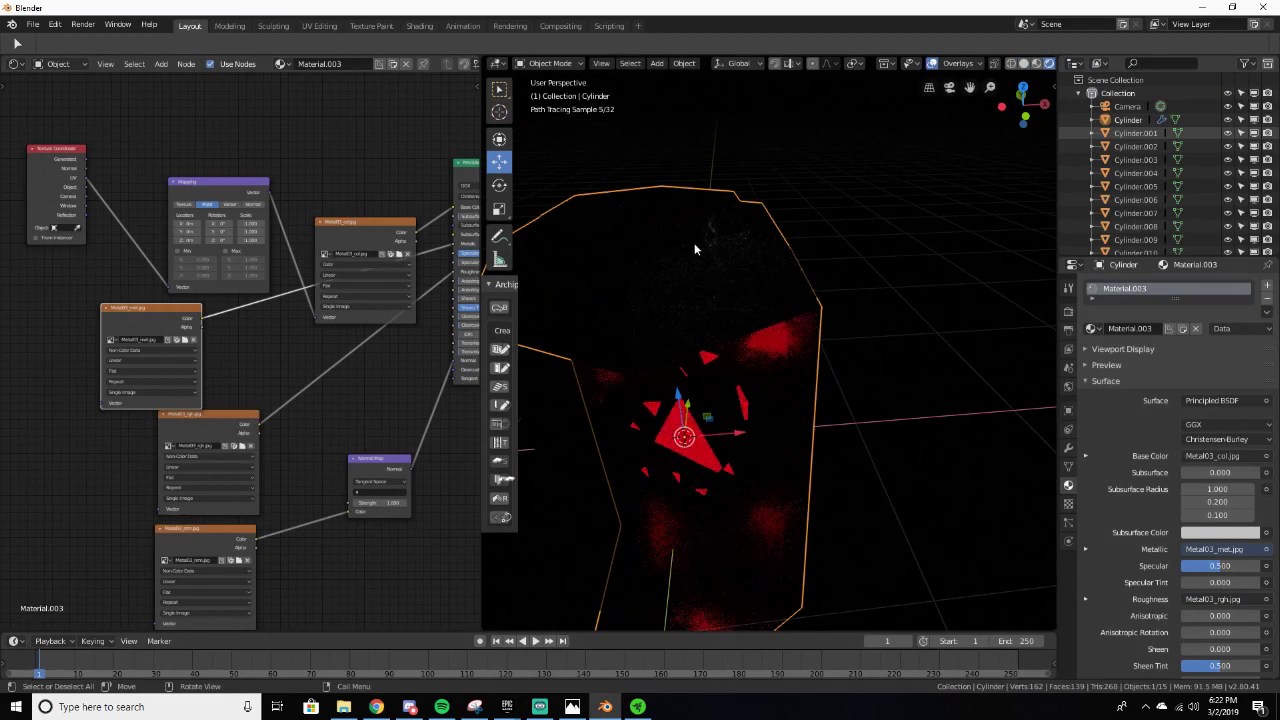
pyautogui.moveTo(694, 245)
pyautogui.mouseDown(button='middle')
pyautogui.moveTo(666, 282)
pyautogui.moveTo(709, 314)
pyautogui.mouseUp(button='middle')
pyautogui.hotkey('shift', 'a')
pyautogui.moveTo(1010, 70); pyautogui.dragTo(781, 343)
pyautogui.moveTo(698, 386); pyautogui.dragTo(763, 326, button='middle')
pyautogui.press('z')
pyautogui.click(849, 308)
pyautogui.moveTo(849, 308)
pyautogui.mouseDown(button='middle')
pyautogui.moveTo(786, 381)
pyautogui.moveTo(746, 400)
pyautogui.moveTo(897, 257)
pyautogui.mouseUp(button='middle')
# Step: Narrow the node editor to give the 3D viewport more room
pyautogui.moveTo(482, 284); pyautogui.dragTo(360, 284)
pyautogui.moveTo(520, 297); pyautogui.dragTo(578, 345, button='middle')
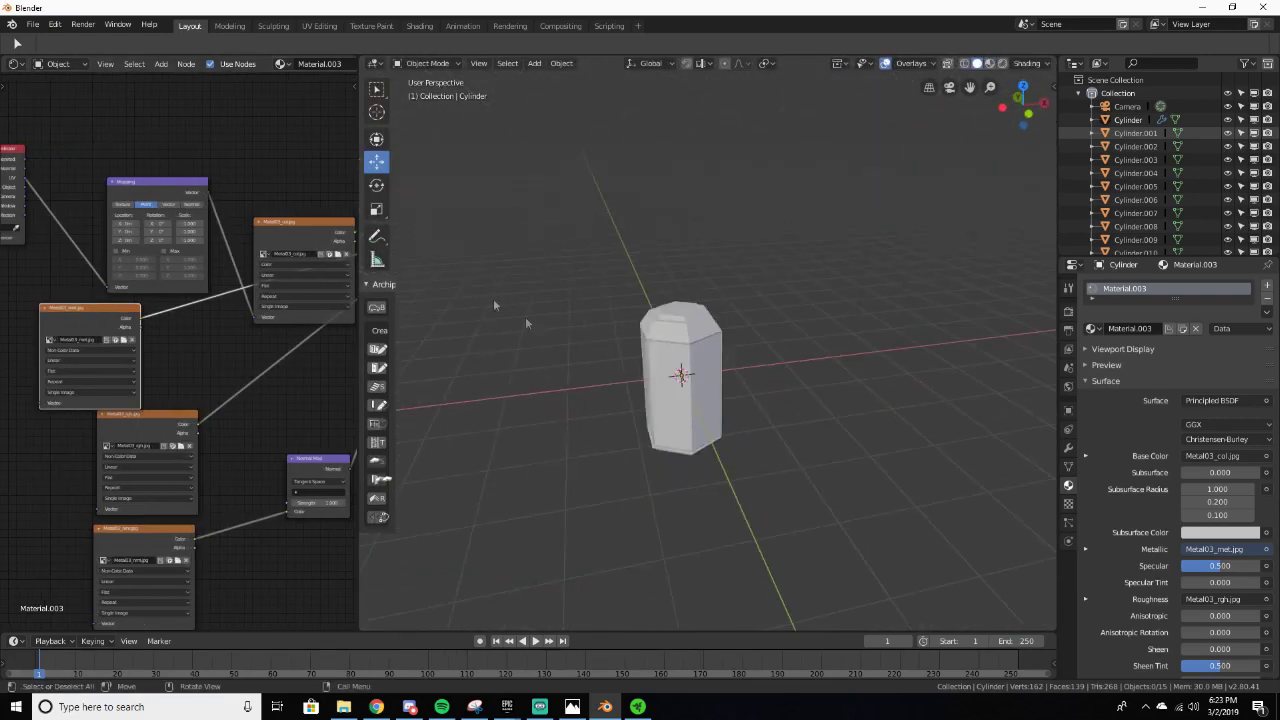
pyautogui.moveTo(360, 167); pyautogui.dragTo(321, 170)
# Step: Add a plane, lower it along Z to the capsule's base and narrow the node editor further
pyautogui.scroll(-2, 560, 360)
pyautogui.scroll(4, 602, 428)
pyautogui.moveTo(609, 434); pyautogui.dragTo(644, 398, button='middle')
pyautogui.hotkey('shift', 'a')
pyautogui.moveTo(636, 393)
pyautogui.click(676, 397)
pyautogui.press('g')
pyautogui.press('z')
pyautogui.click(649, 416)
pyautogui.click(438, 496)
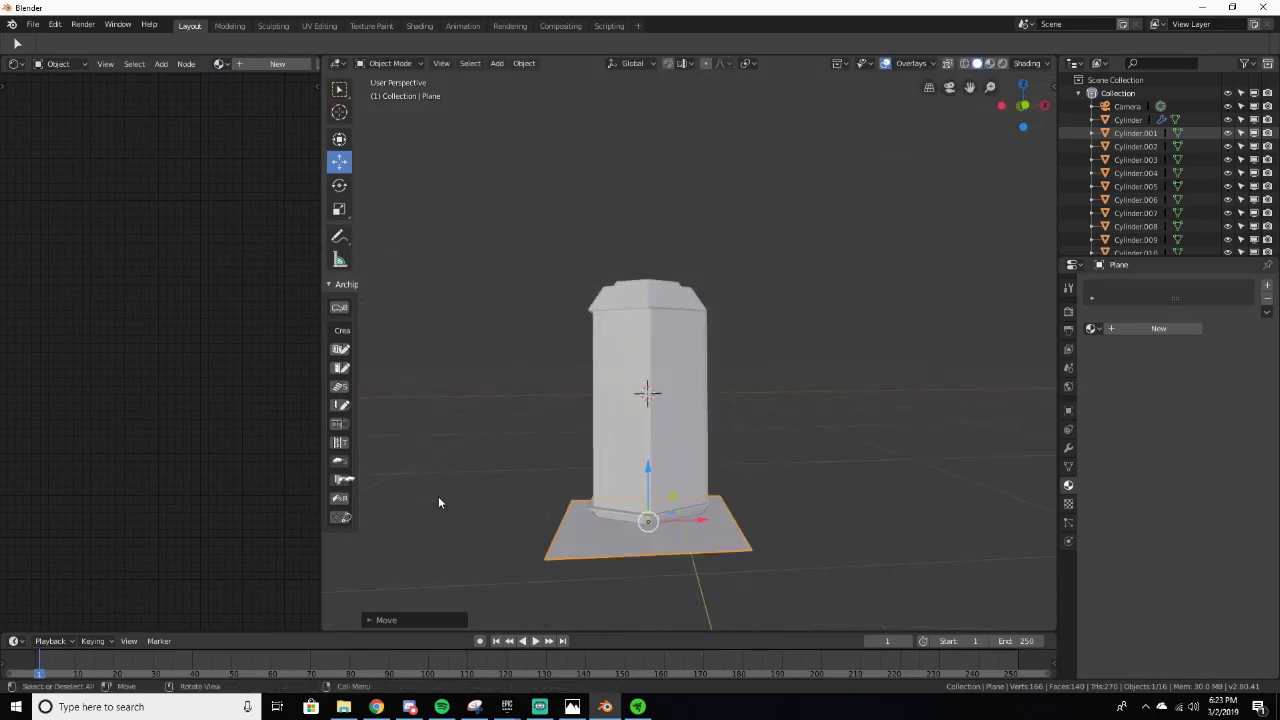
pyautogui.moveTo(316, 426); pyautogui.dragTo(212, 426)
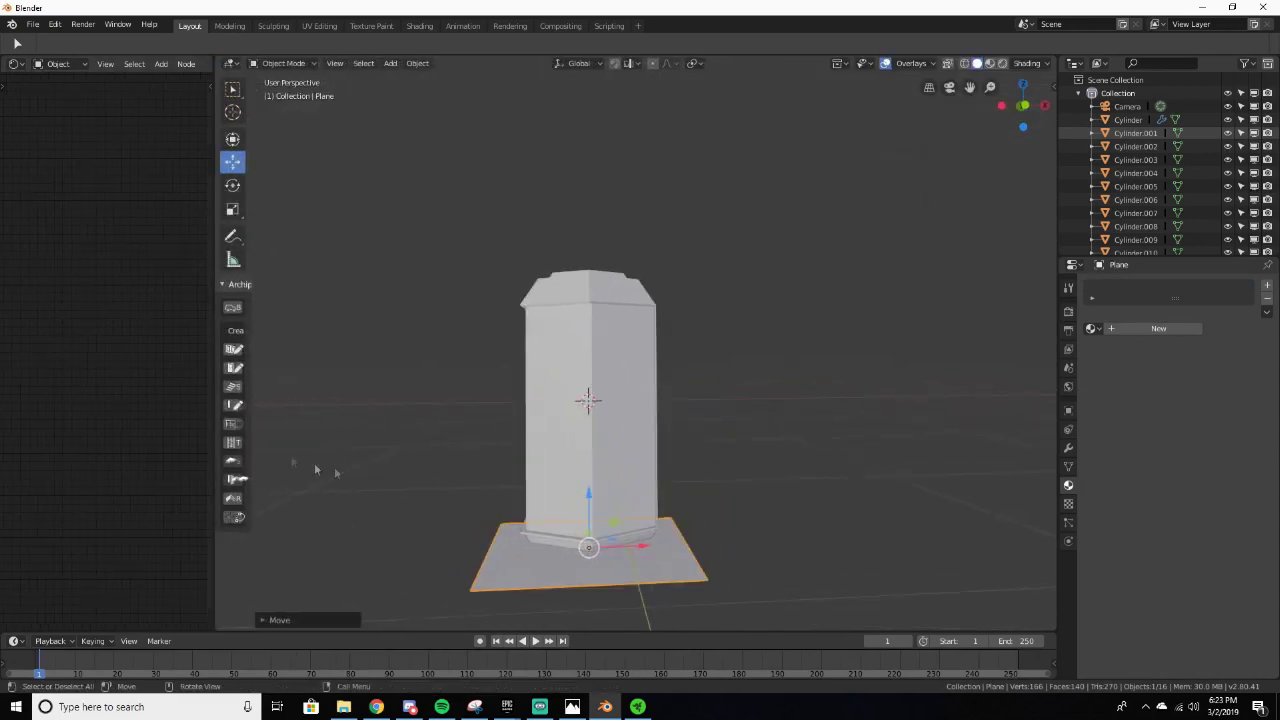
# Step: Fine-tune the plane's height along Z so it meets the underside of the capsule
pyautogui.scroll(2, 432, 541)
pyautogui.keyDown('shift'); pyautogui.moveTo(497, 535); pyautogui.dragTo(527, 462, button='middle'); pyautogui.keyUp('shift')
pyautogui.moveTo(599, 477); pyautogui.dragTo(600, 456)
pyautogui.moveTo(600, 456); pyautogui.dragTo(610, 460, button='middle')
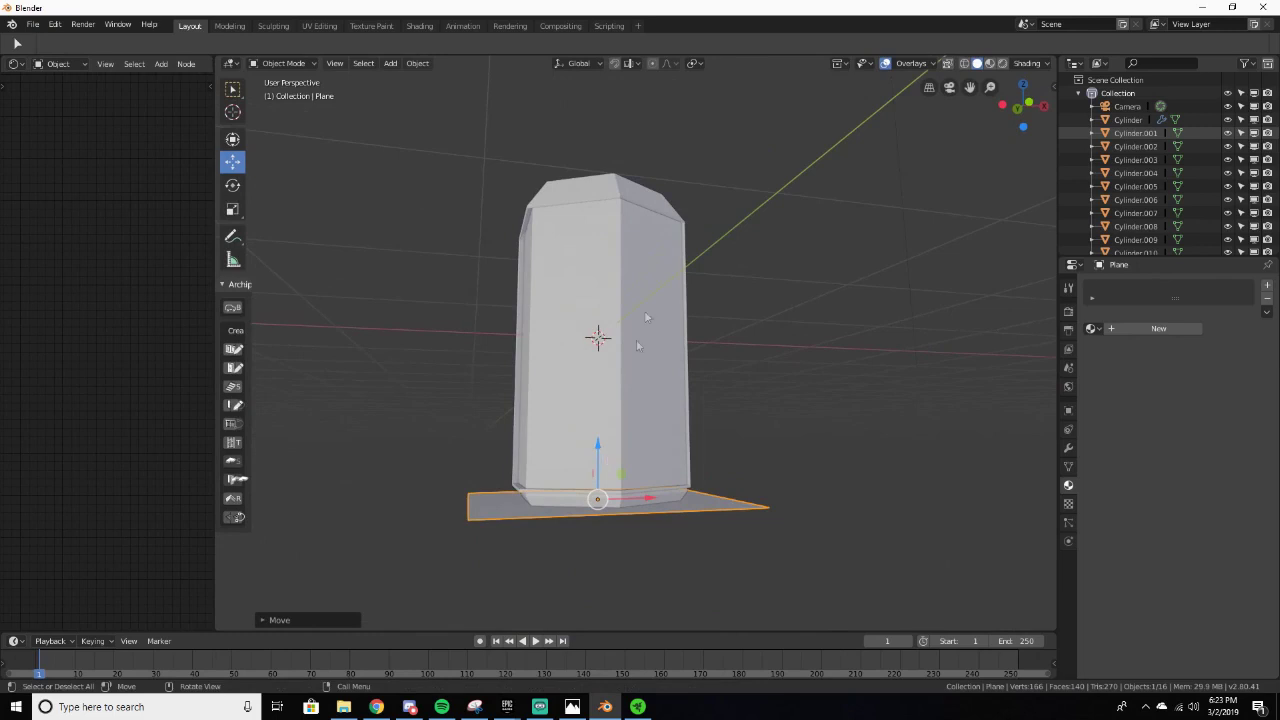
# Step: Scale the plane up into a large floor extending well beyond the capsule on all sides
pyautogui.moveTo(555, 306); pyautogui.dragTo(589, 325, button='middle')
pyautogui.scroll(-4, 589, 325)
pyautogui.scroll(4, 573, 363)
pyautogui.moveTo(600, 394)
pyautogui.keyDown('shift'); pyautogui.mouseDown(button='middle')
pyautogui.moveTo(632, 293)
pyautogui.moveTo(640, 434)
pyautogui.moveTo(692, 399)
pyautogui.moveTo(607, 382)
pyautogui.mouseUp(button='middle'); pyautogui.keyUp('shift')
pyautogui.scroll(1, 623, 326)
pyautogui.scroll(-3, 692, 399)
pyautogui.press('s')
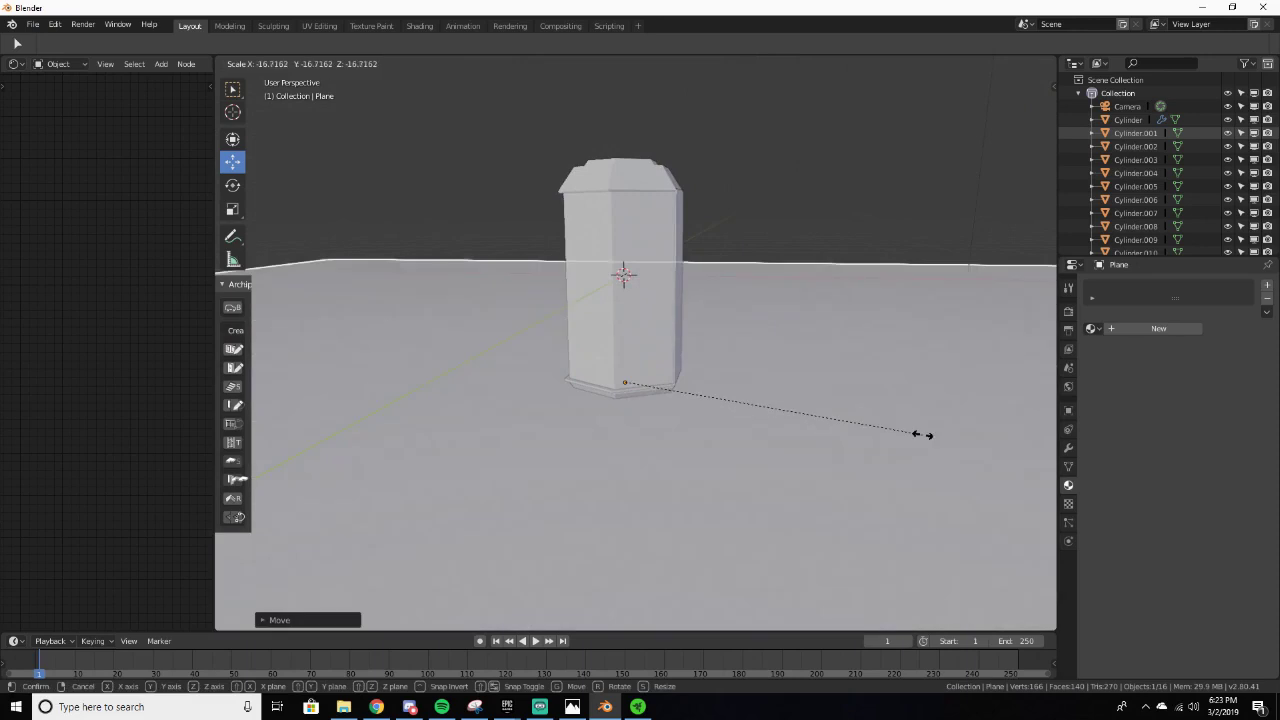
pyautogui.click(758, 426)
pyautogui.moveTo(760, 429); pyautogui.dragTo(648, 410, button='middle')
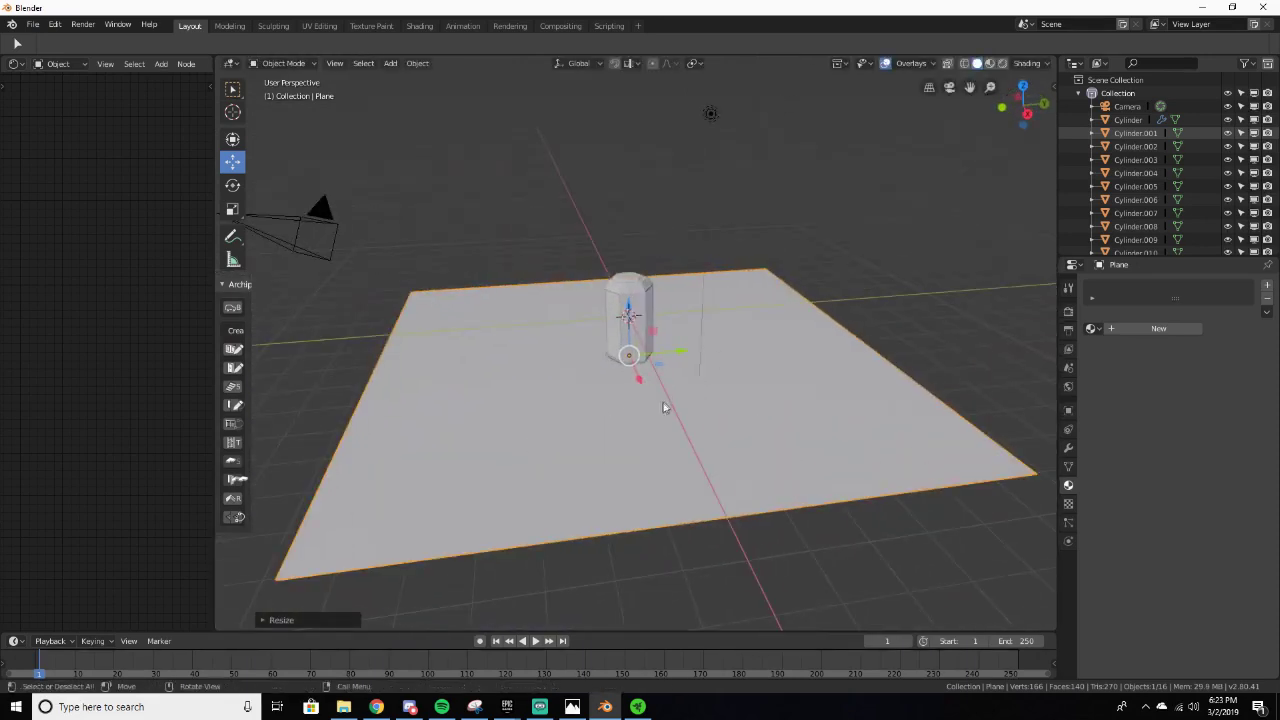
pyautogui.press('s')
pyautogui.click(673, 398)
# Step: Shift the floor plane along the Y axis and readjust its overall scale around the capsule
pyautogui.moveTo(685, 357); pyautogui.dragTo(731, 355)
pyautogui.press('s')
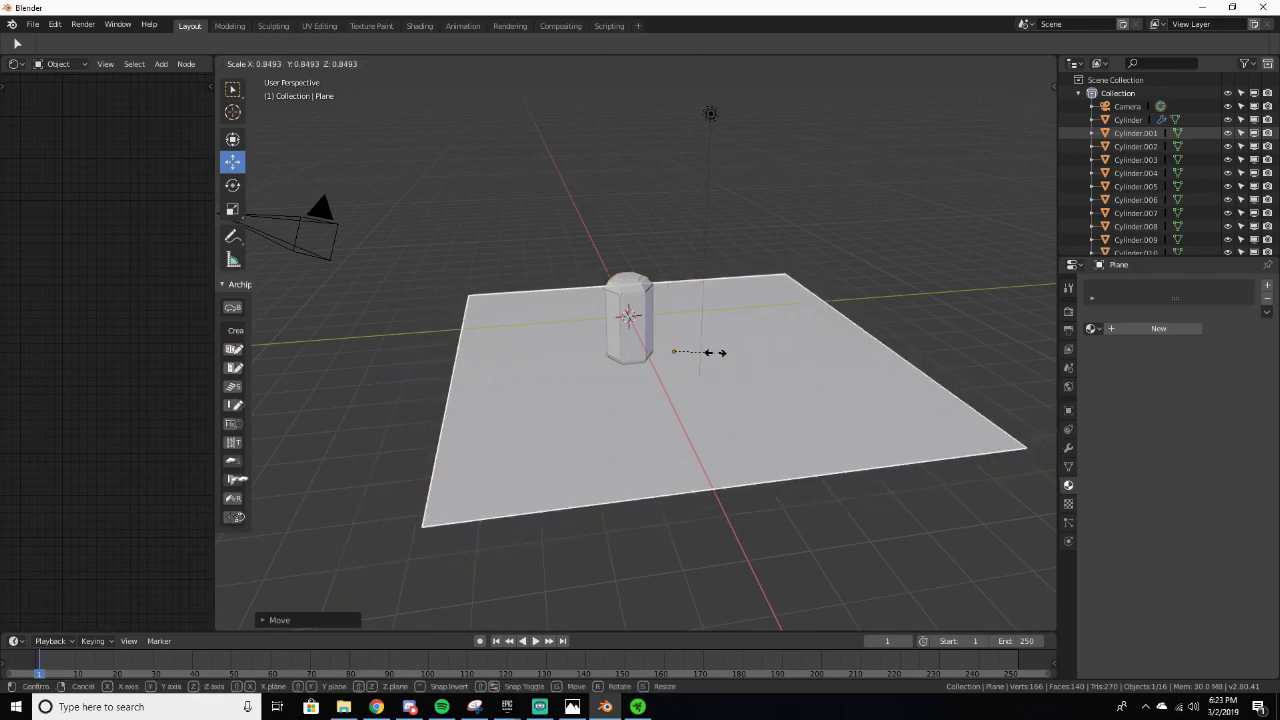
pyautogui.click(714, 356)
pyautogui.moveTo(714, 356); pyautogui.dragTo(977, 329, button='middle')
pyautogui.scroll(4, 803, 363)
pyautogui.scroll(2, 840, 344)
pyautogui.scroll(-3, 722, 402)
pyautogui.press('s')
pyautogui.click(728, 384)
pyautogui.scroll(-6, 728, 384)
pyautogui.scroll(8, 797, 366)
pyautogui.scroll(-4, 975, 324)
pyautogui.scroll(4, 971, 324)
pyautogui.scroll(-4, 970, 323)
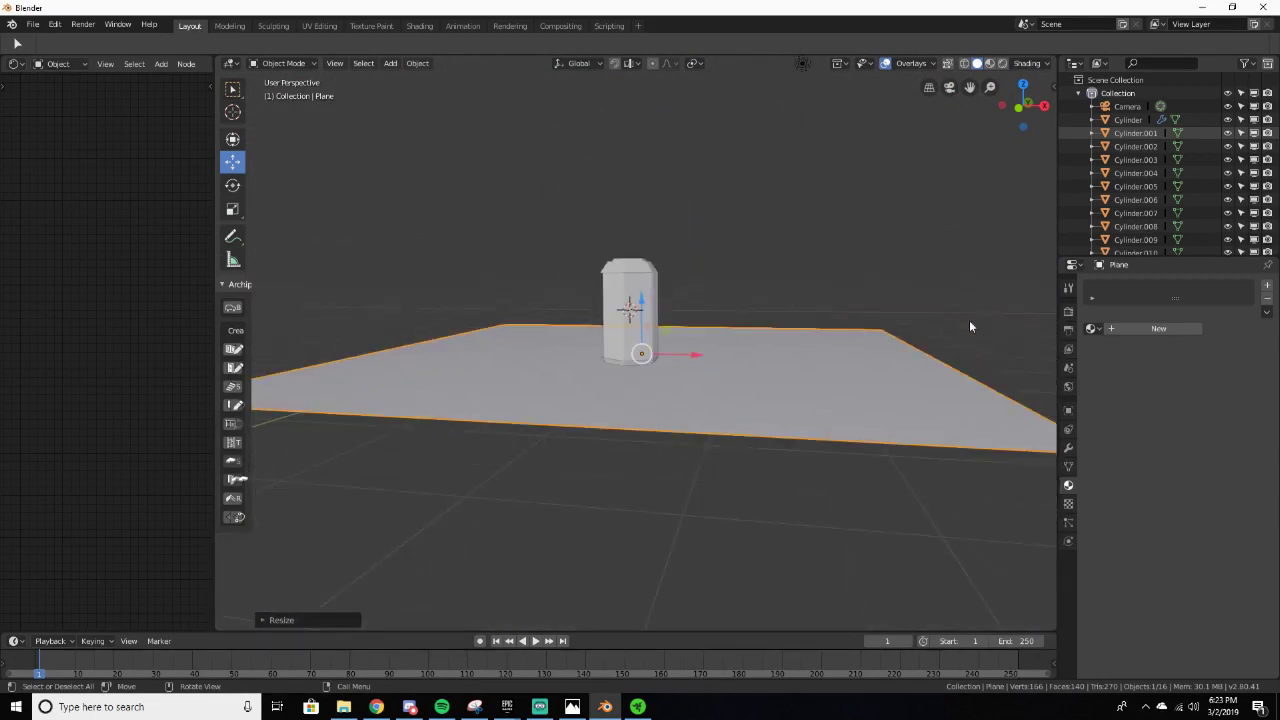
pyautogui.scroll(4, 969, 326)
pyautogui.moveTo(943, 369); pyautogui.dragTo(985, 421, button='middle')
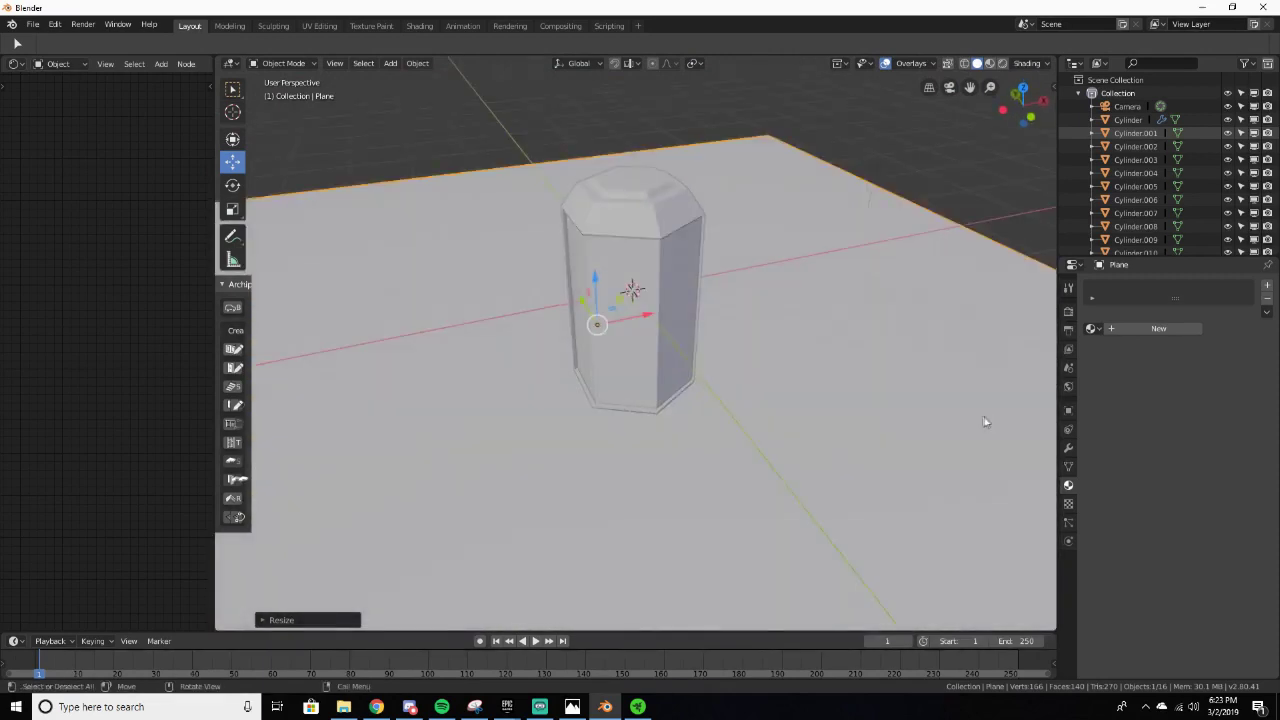
pyautogui.scroll(-4, 985, 421)
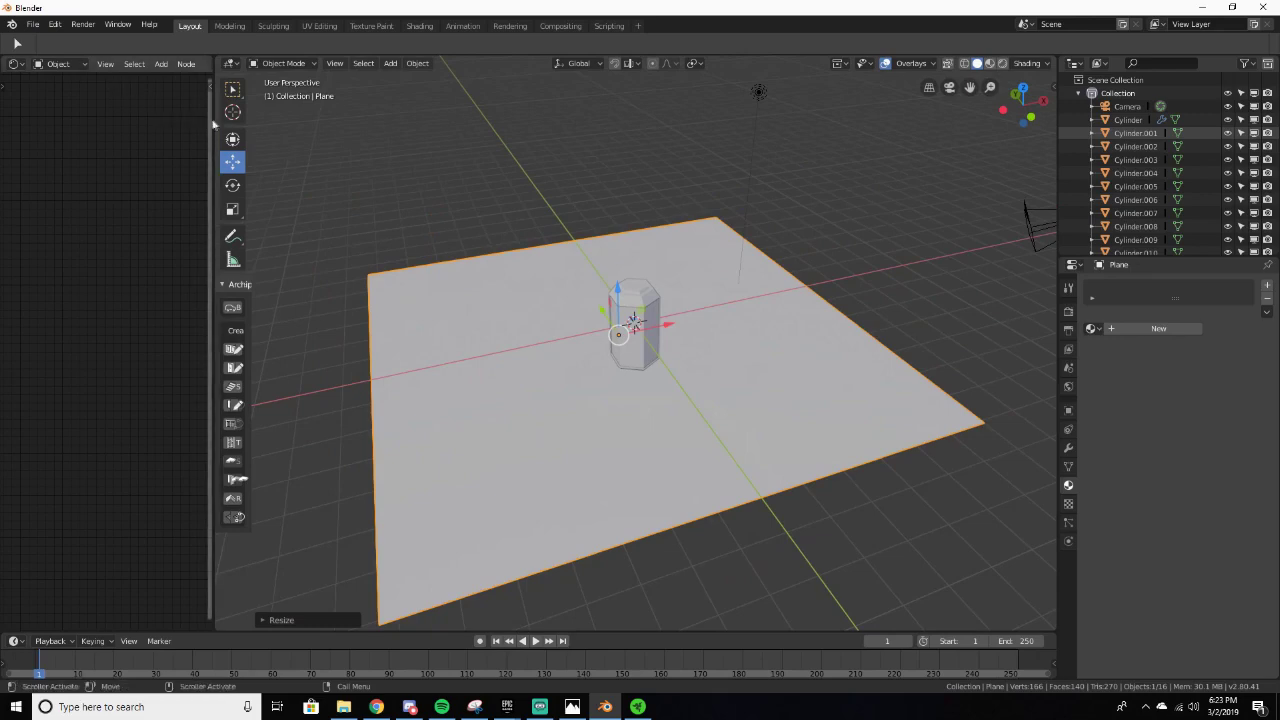
# Step: Widen the node editor, create a new material for the floor plane and frame its nodes
pyautogui.moveTo(214, 118); pyautogui.dragTo(403, 118)
pyautogui.click(281, 65)
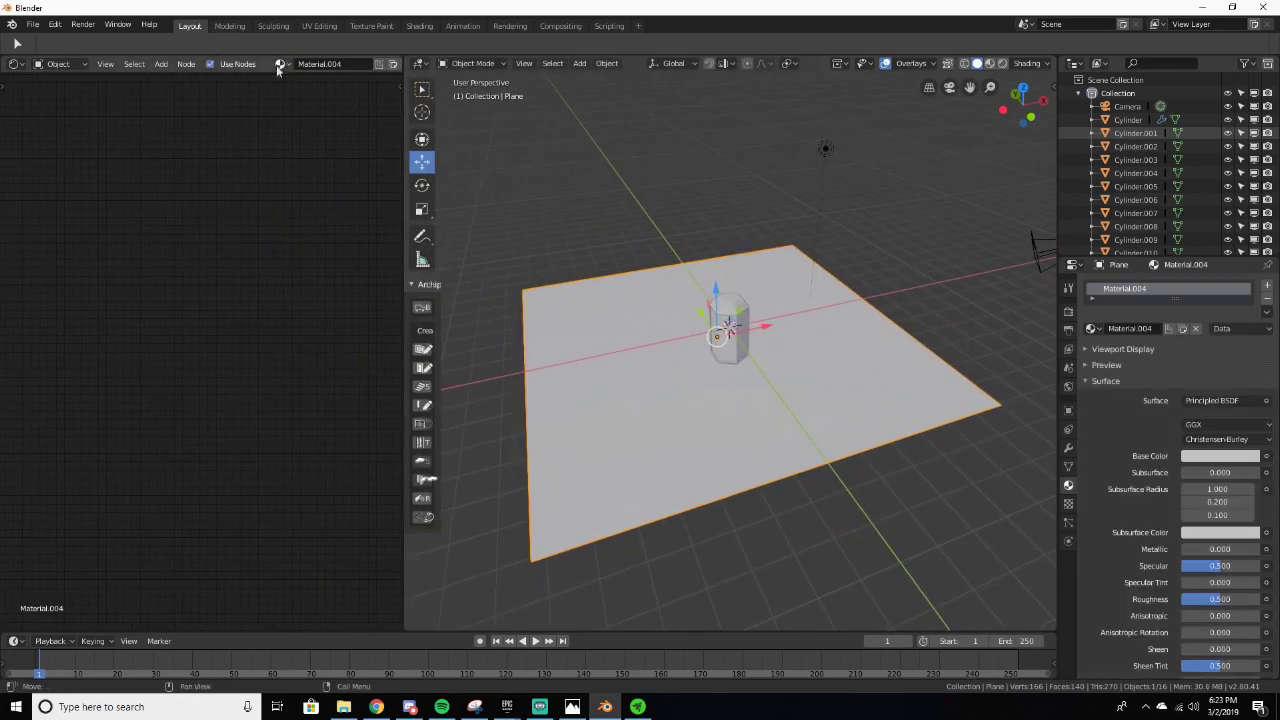
pyautogui.press('Home')
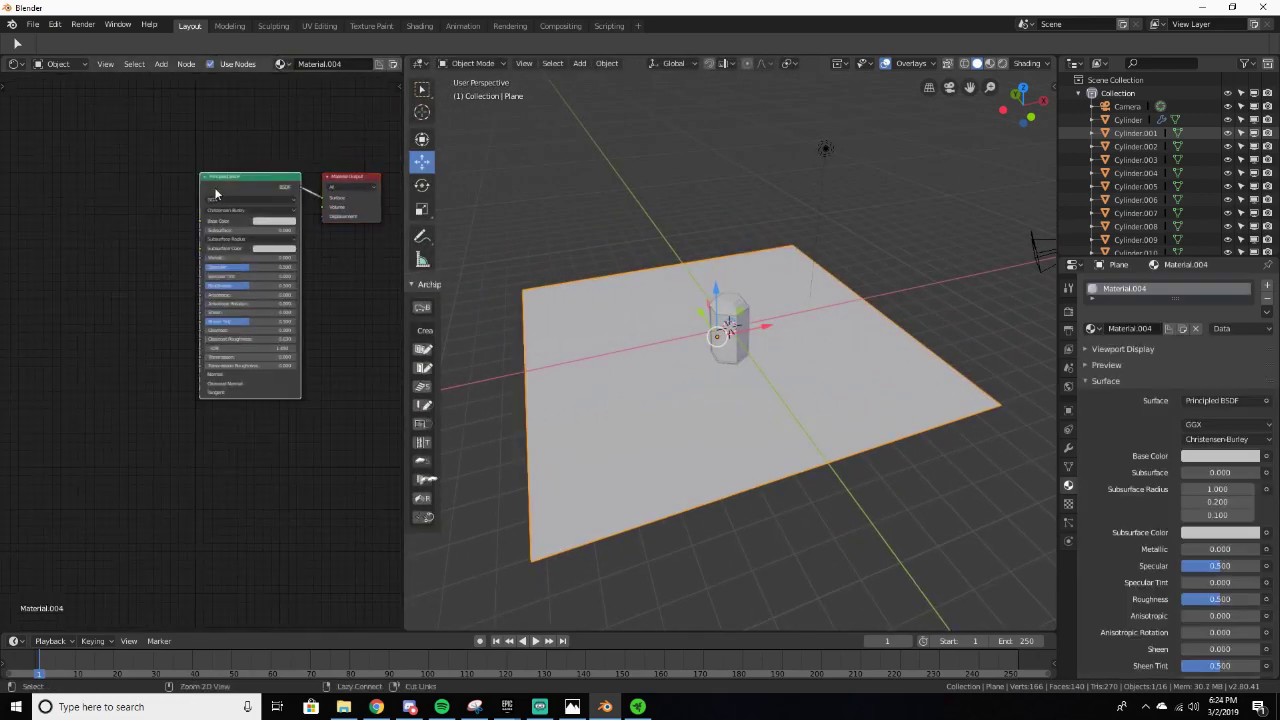
# Step: Add texture coordinate, mapping and image texture nodes to the Principled BSDF and load ParkingLot_Diffuse.png from the ParkingLot folder as base color
pyautogui.hotkey('ctrl', 't')
pyautogui.click(364, 289)
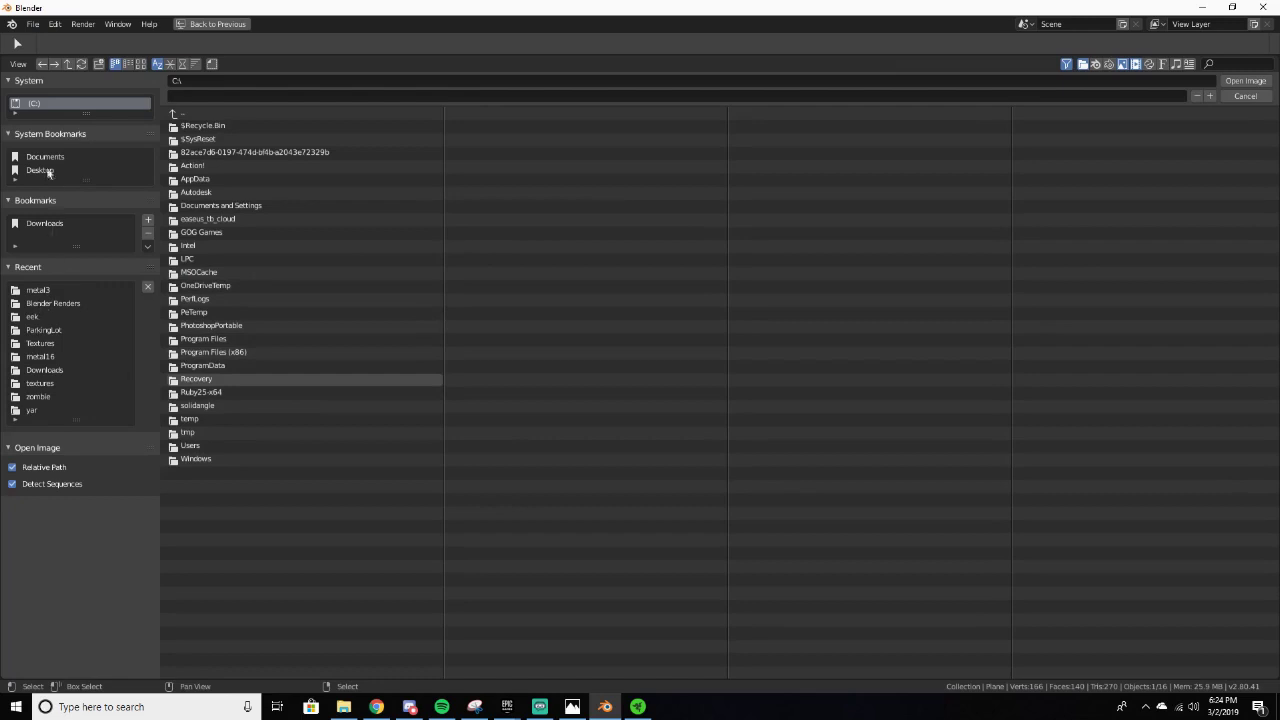
pyautogui.click(54, 330)
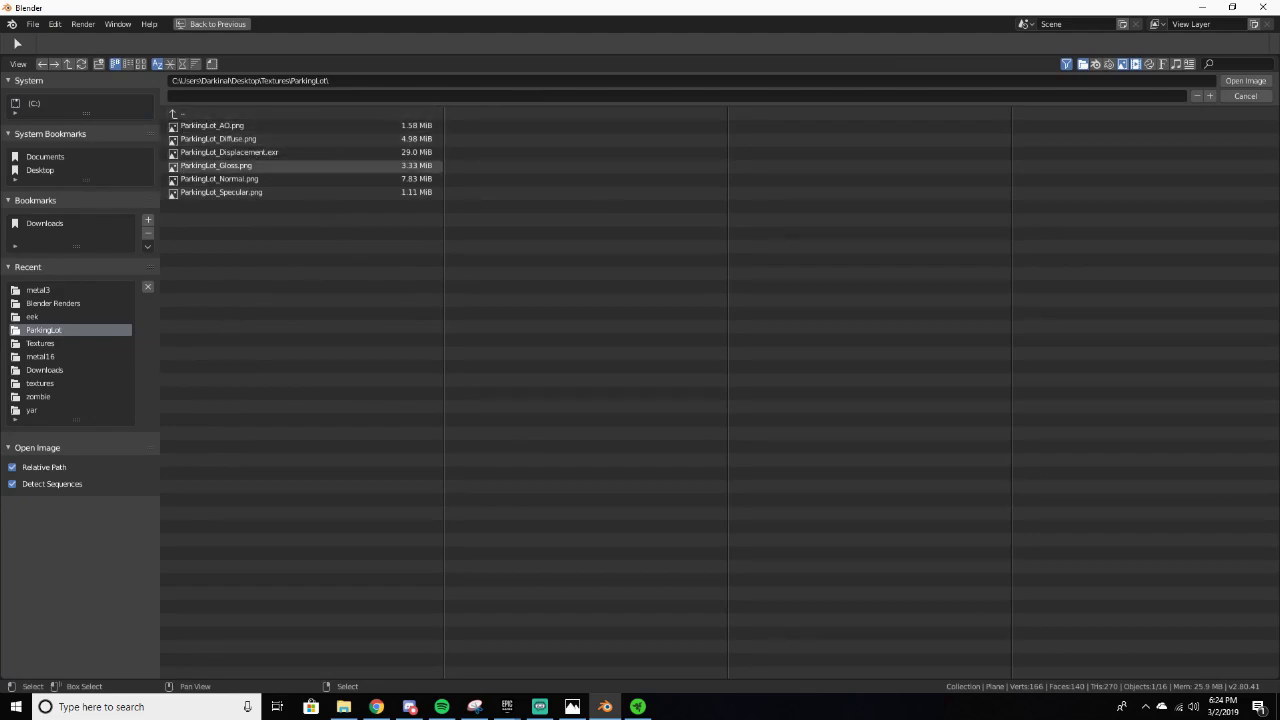
pyautogui.doubleClick(241, 141)
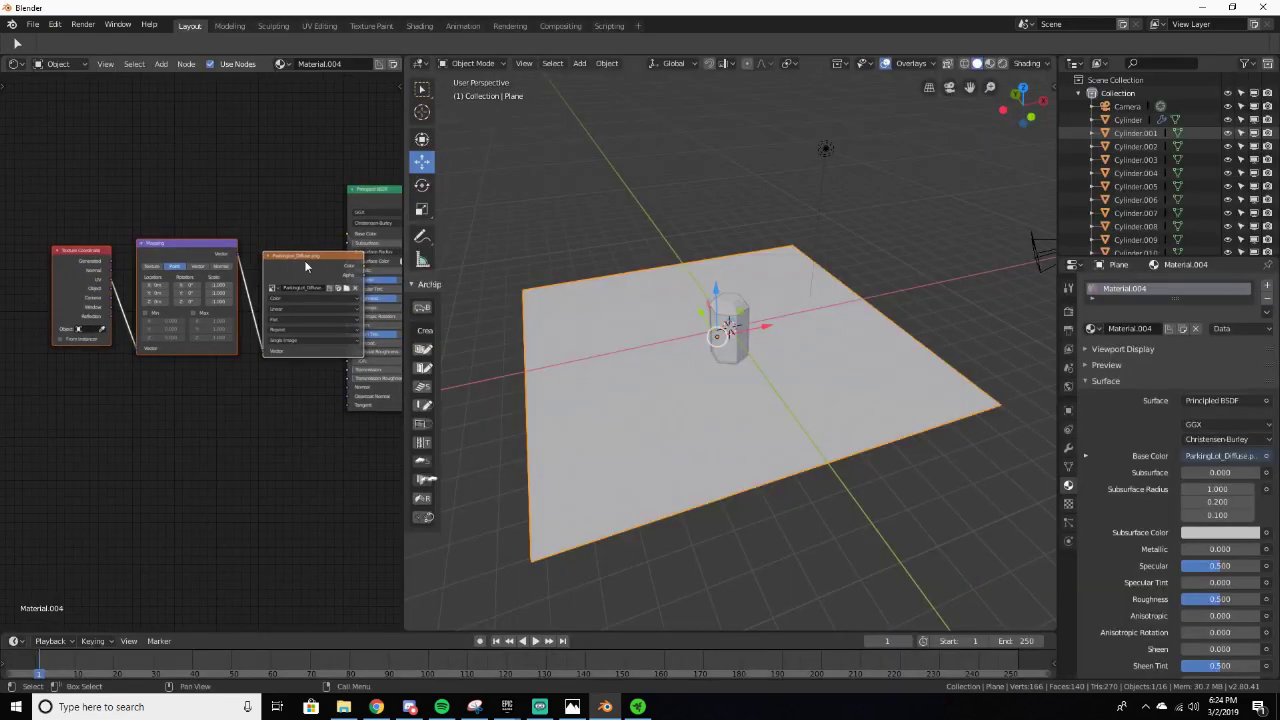
# Step: Place a duplicated image texture node below the others, load ParkingLot_Normal.png into it and set it to Non-Color Data
pyautogui.click(163, 459)
pyautogui.click(205, 480)
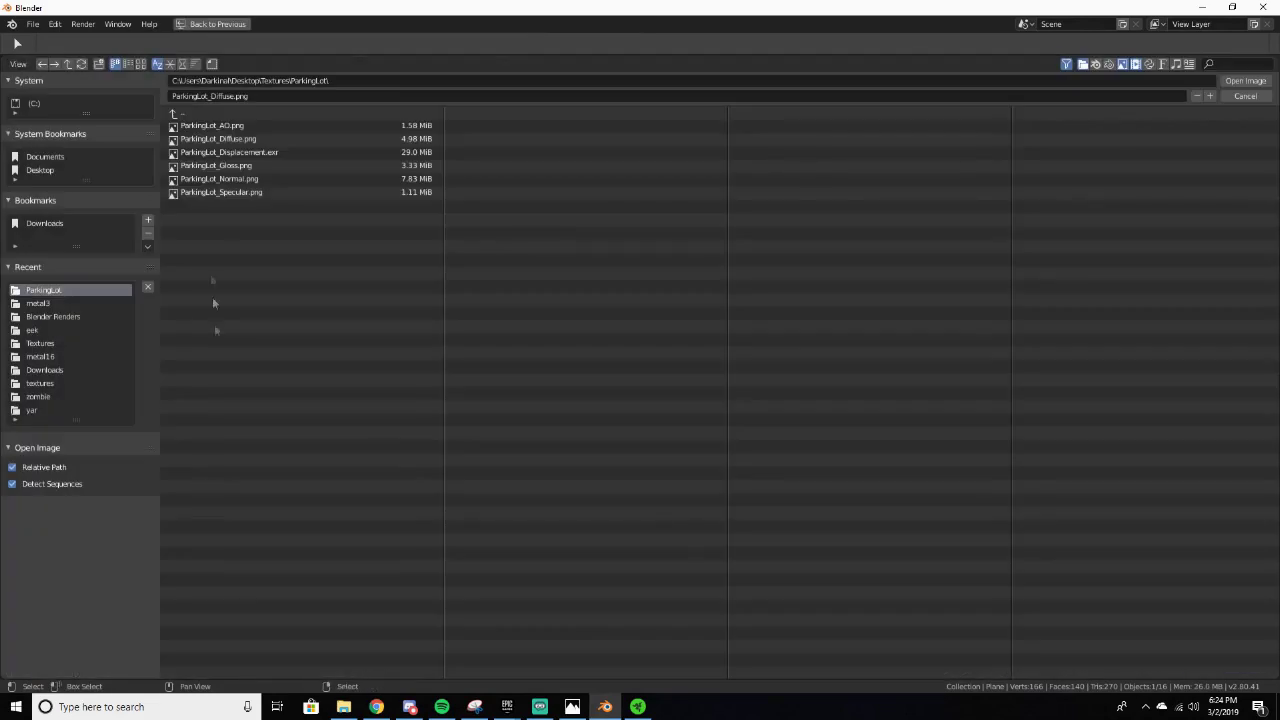
pyautogui.click(254, 180)
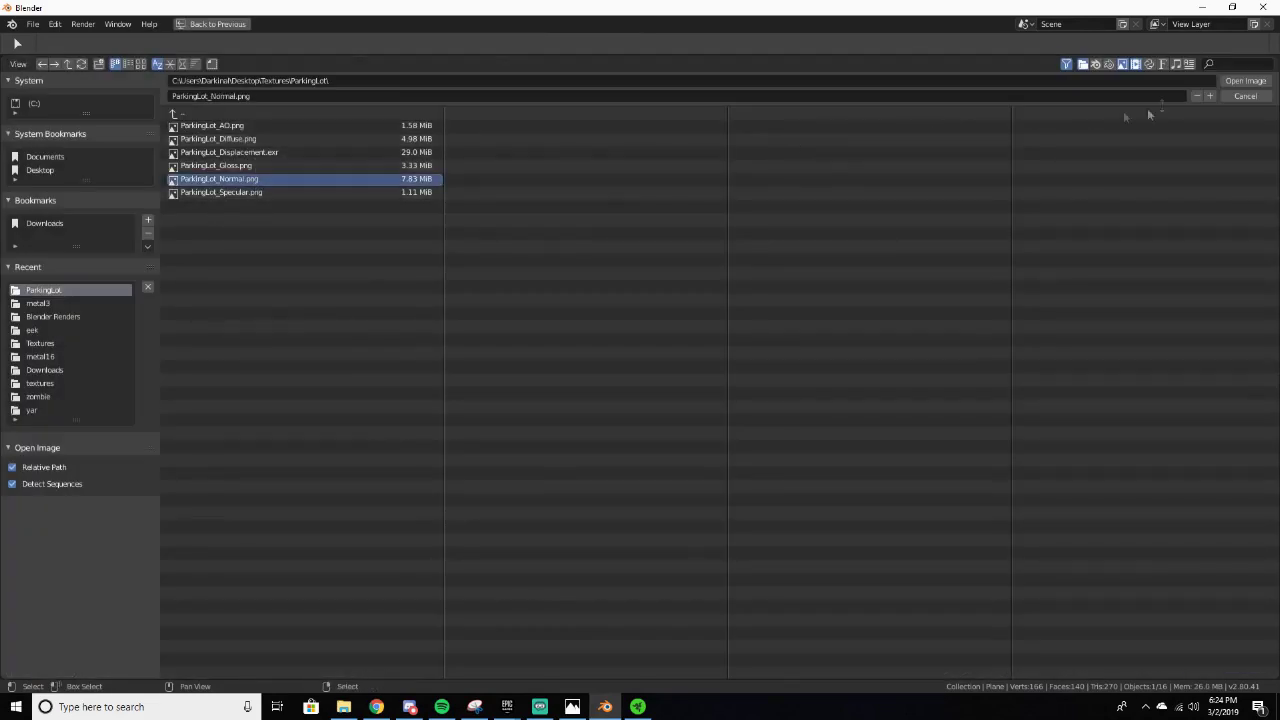
pyautogui.click(1245, 81)
pyautogui.click(184, 469)
pyautogui.moveTo(182, 460); pyautogui.dragTo(130, 465)
# Step: Add a Normal Map node, feed it the normal image's color, connect it to the Principled BSDF's Normal input, and reposition both nodes
pyautogui.hotkey('shift', 'a')
pyautogui.click(272, 447)
pyautogui.write('norm')
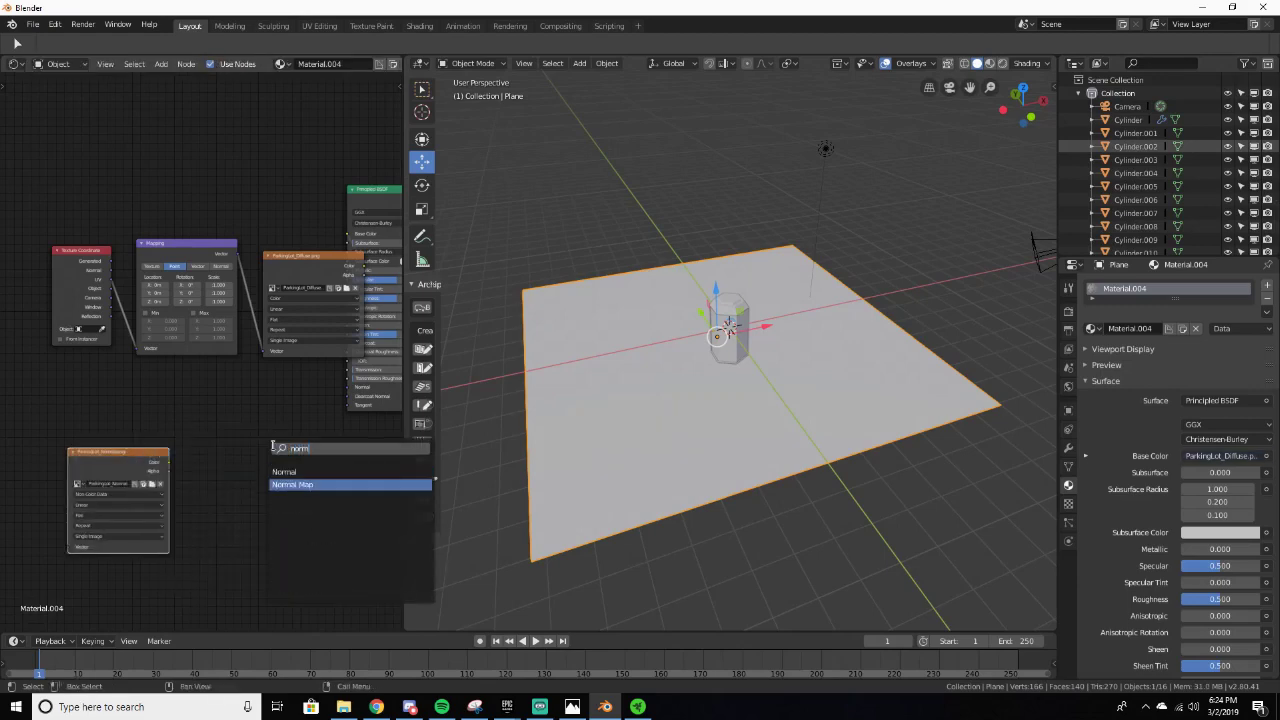
pyautogui.press('Return')
pyautogui.click(268, 468)
pyautogui.moveTo(169, 462); pyautogui.dragTo(244, 503)
pyautogui.moveTo(305, 461); pyautogui.dragTo(349, 388)
pyautogui.moveTo(139, 464); pyautogui.dragTo(139, 506)
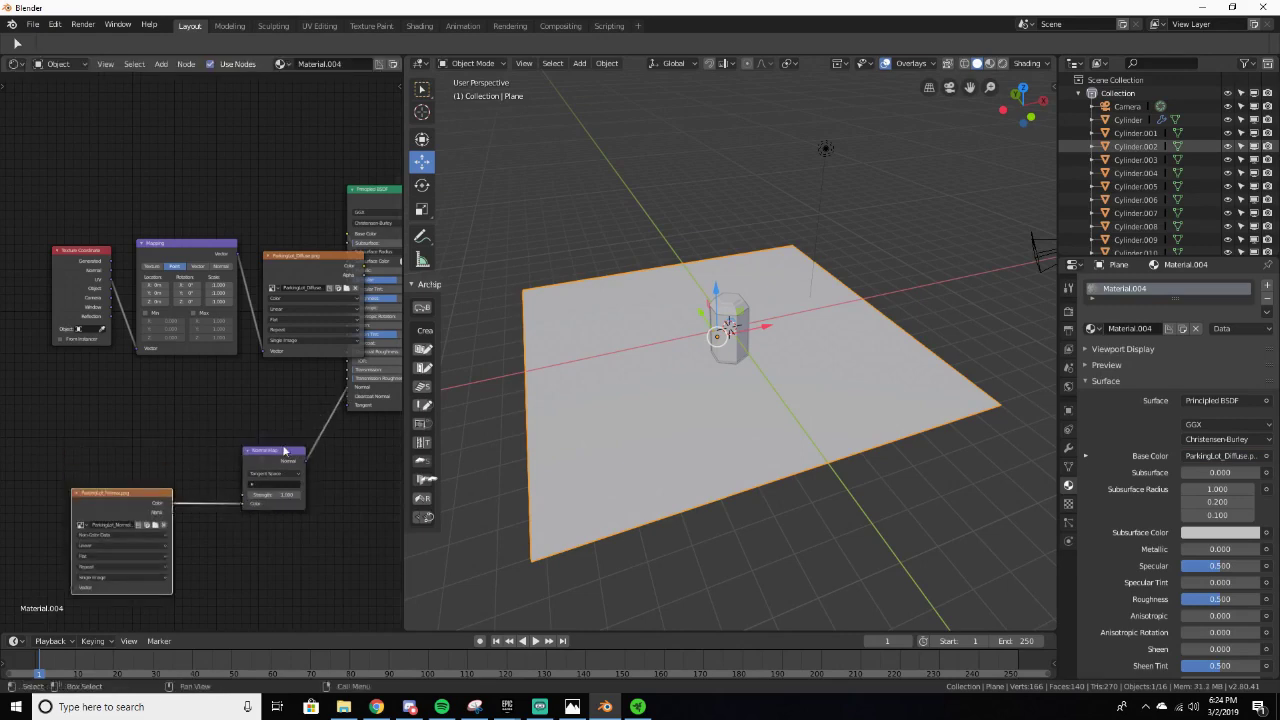
pyautogui.moveTo(284, 452); pyautogui.dragTo(294, 504)
pyautogui.moveTo(136, 495); pyautogui.dragTo(132, 521)
# Step: Duplicate the normal image node, load ParkingLot_Specular.png into the copy and connect its color to the Principled BSDF's Specular input
pyautogui.hotkey('shift', 'd')
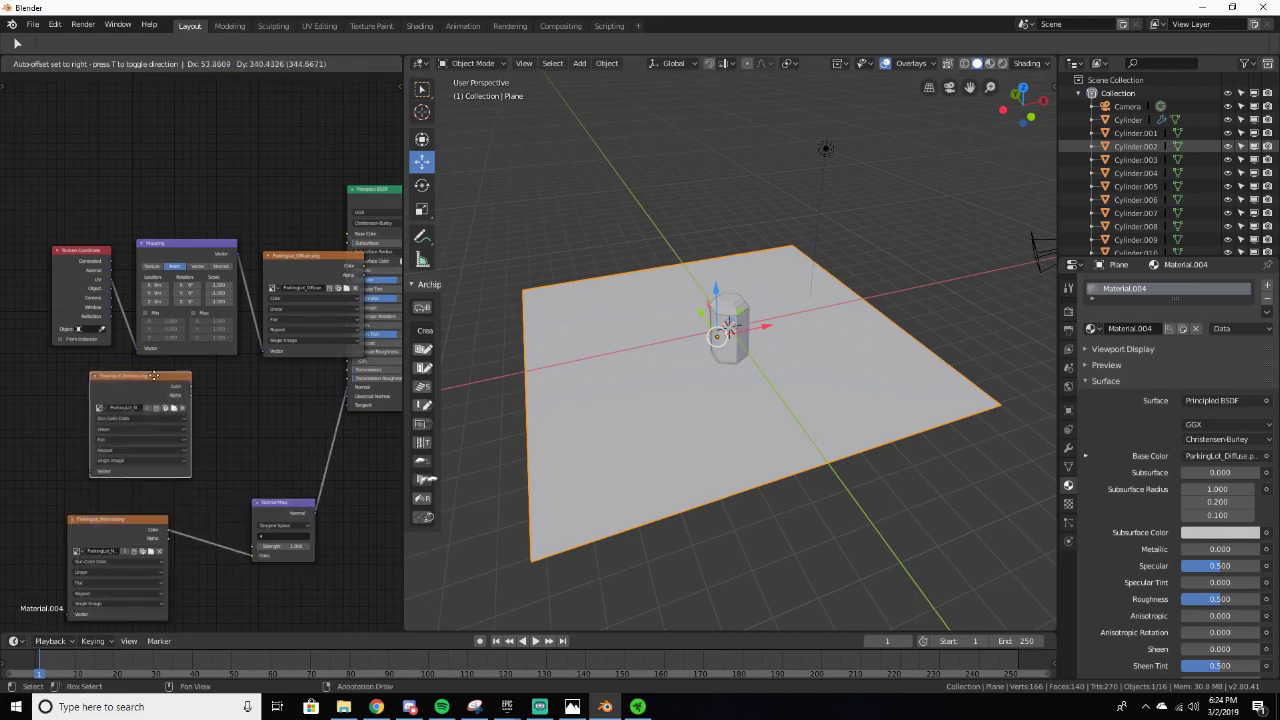
pyautogui.click(175, 425)
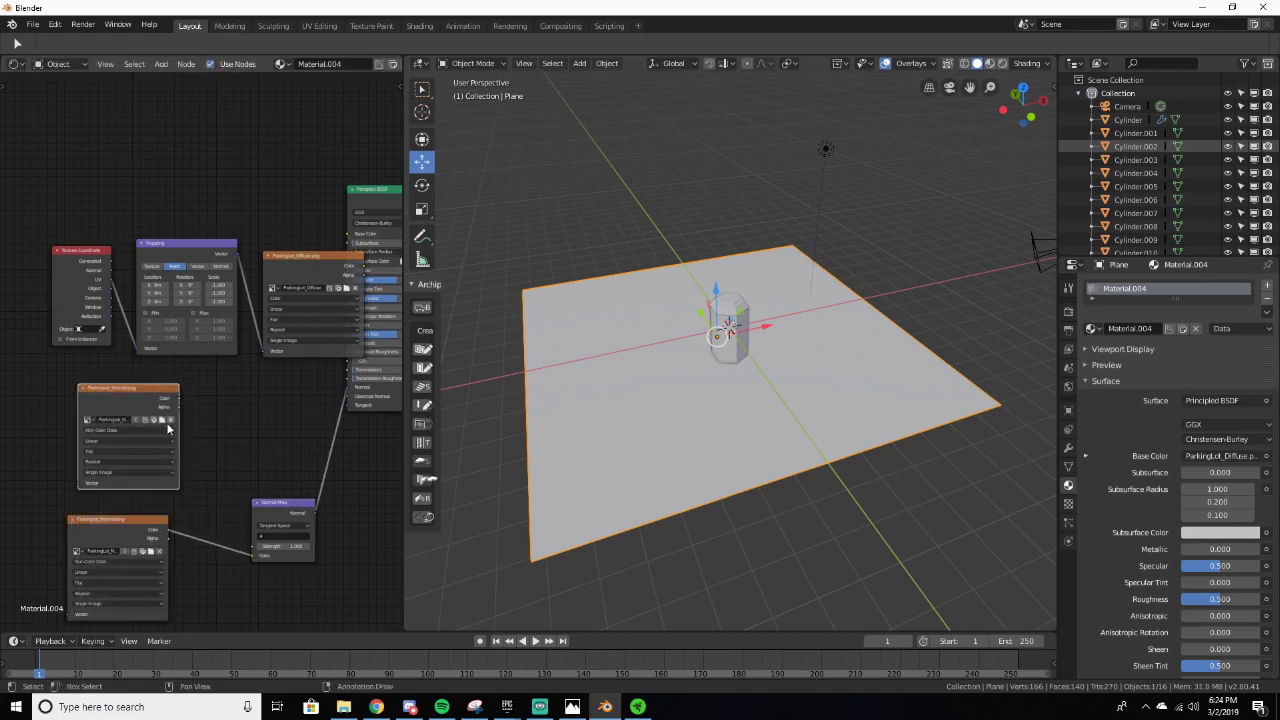
pyautogui.click(164, 421)
pyautogui.doubleClick(257, 194)
pyautogui.moveTo(284, 256); pyautogui.dragTo(230, 260, button='middle')
pyautogui.moveTo(232, 261); pyautogui.dragTo(199, 200)
pyautogui.moveTo(112, 248); pyautogui.dragTo(79, 212)
pyautogui.moveTo(44, 256); pyautogui.dragTo(22, 233)
pyautogui.moveTo(125, 402); pyautogui.dragTo(294, 284)
pyautogui.moveTo(80, 405); pyautogui.dragTo(179, 437)
# Step: Duplicate the specular image node, load ParkingLot_AO.png into the copy and connect its color to the Anisotropic input
pyautogui.hotkey('shift', 'd')
pyautogui.click(79, 368)
pyautogui.click(112, 389)
pyautogui.doubleClick(241, 127)
pyautogui.moveTo(129, 371); pyautogui.dragTo(294, 311)
pyautogui.moveTo(280, 320); pyautogui.dragTo(326, 304, button='middle')
pyautogui.moveTo(140, 344); pyautogui.dragTo(148, 327)
pyautogui.moveTo(204, 404); pyautogui.dragTo(216, 405)
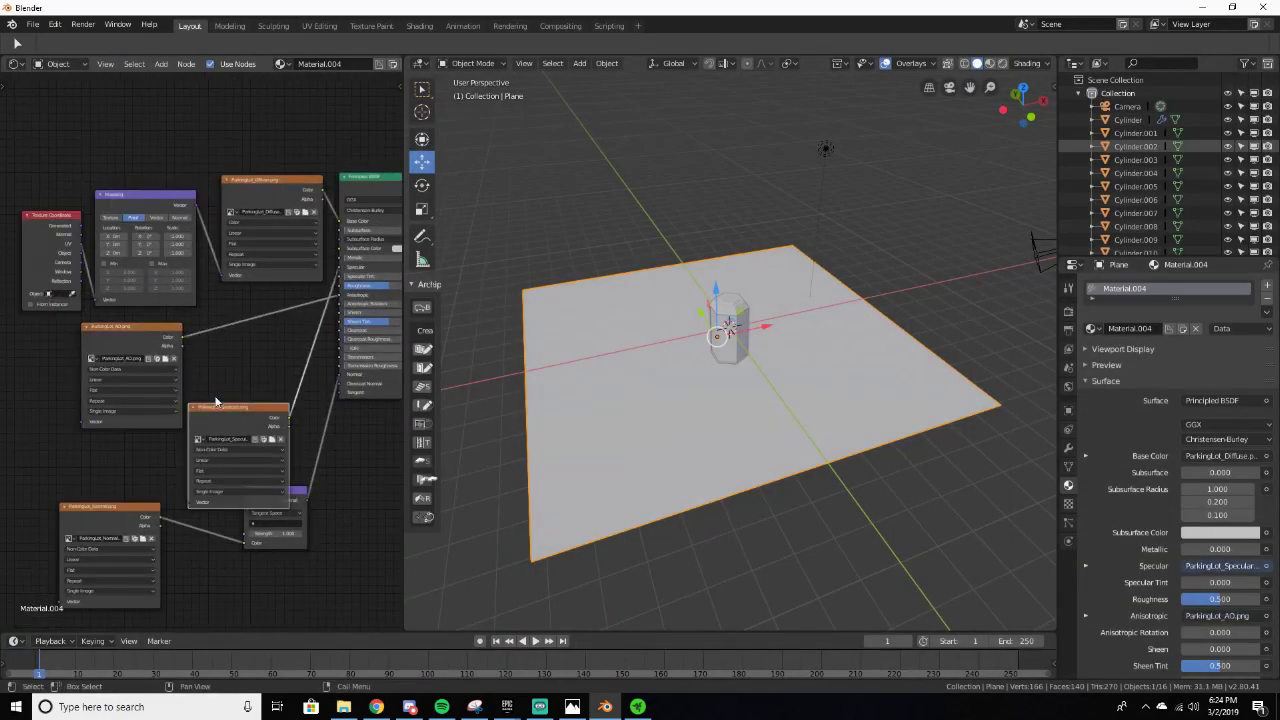
# Step: Duplicate an image node for ParkingLot_Gloss.png and route its color through a new Invert node into the Roughness input
pyautogui.moveTo(216, 401); pyautogui.dragTo(276, 405, button='middle')
pyautogui.hotkey('shift', 'd')
pyautogui.click(48, 378)
pyautogui.click(104, 416)
pyautogui.doubleClick(212, 168)
pyautogui.hotkey('shift', 'a')
pyautogui.click(324, 378)
pyautogui.write('invert')
pyautogui.click(137, 452)
pyautogui.moveTo(122, 394); pyautogui.dragTo(137, 486)
pyautogui.moveTo(199, 474); pyautogui.dragTo(126, 508, button='middle')
pyautogui.moveTo(123, 500); pyautogui.dragTo(324, 323)
# Step: Rearrange the floor material's texture, Invert and Normal Map nodes into a tidy, non-overlapping layout
pyautogui.scroll(-4, 207, 352)
pyautogui.moveTo(141, 364); pyautogui.dragTo(209, 448)
pyautogui.moveTo(125, 457); pyautogui.dragTo(137, 378)
pyautogui.moveTo(52, 403); pyautogui.dragTo(30, 369)
pyautogui.moveTo(128, 497); pyautogui.dragTo(107, 544)
pyautogui.scroll(3, 190, 510)
pyautogui.moveTo(274, 518); pyautogui.dragTo(288, 564)
pyautogui.moveTo(205, 470); pyautogui.dragTo(226, 438)
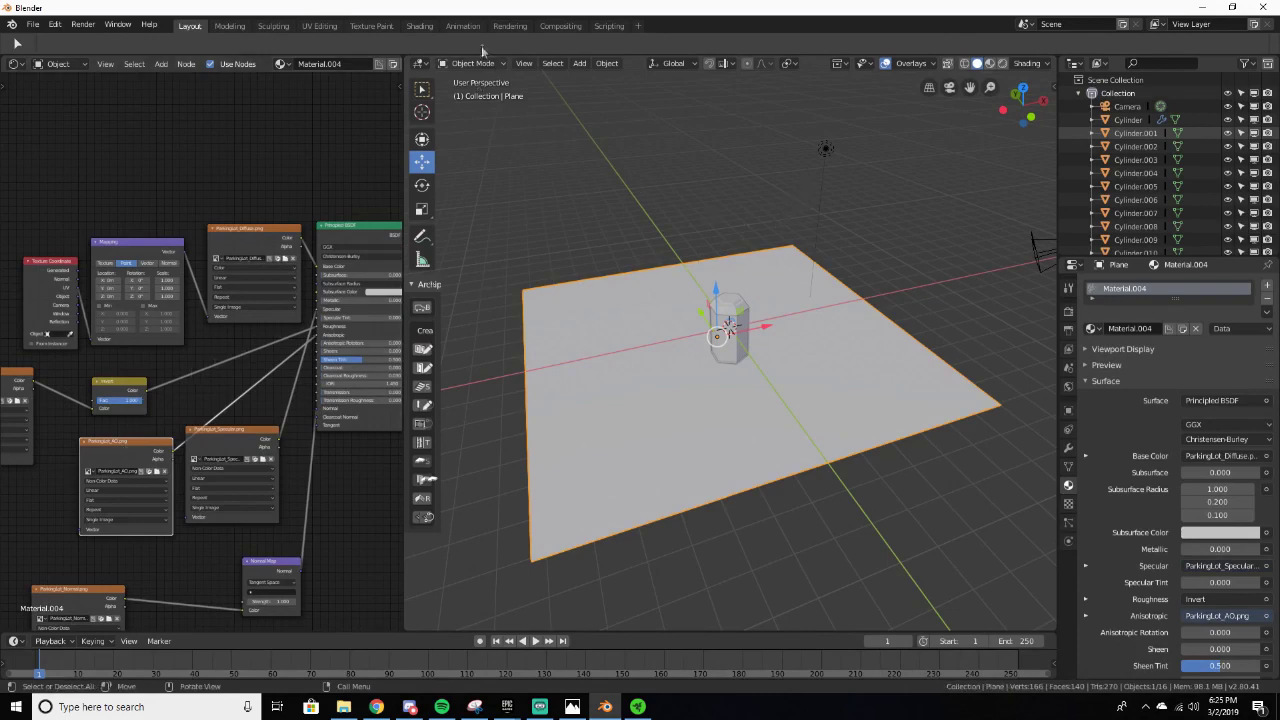
# Step: Examine how the parking lot texture, Invert and Normal Map nodes connect to the Principled BSDF
pyautogui.moveTo(175, 413); pyautogui.dragTo(226, 377, button='middle')
pyautogui.scroll(2, 58, 359)
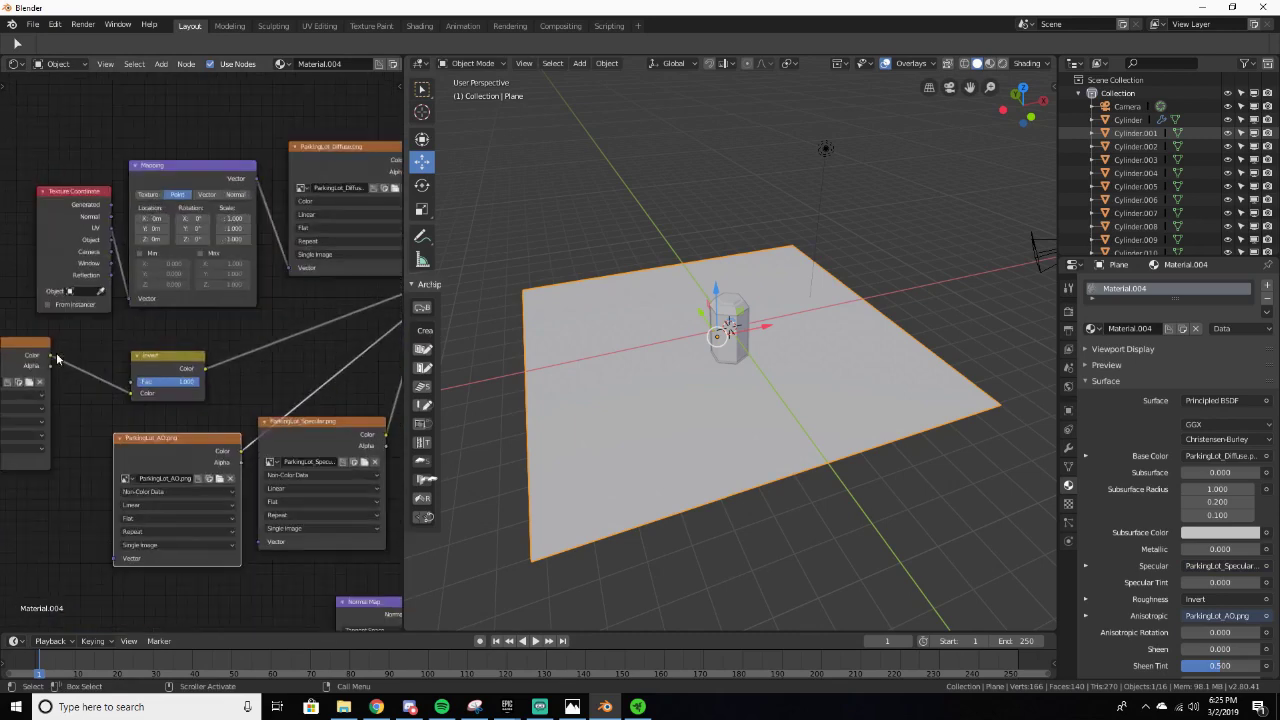
pyautogui.moveTo(97, 340); pyautogui.dragTo(361, 377, button='middle')
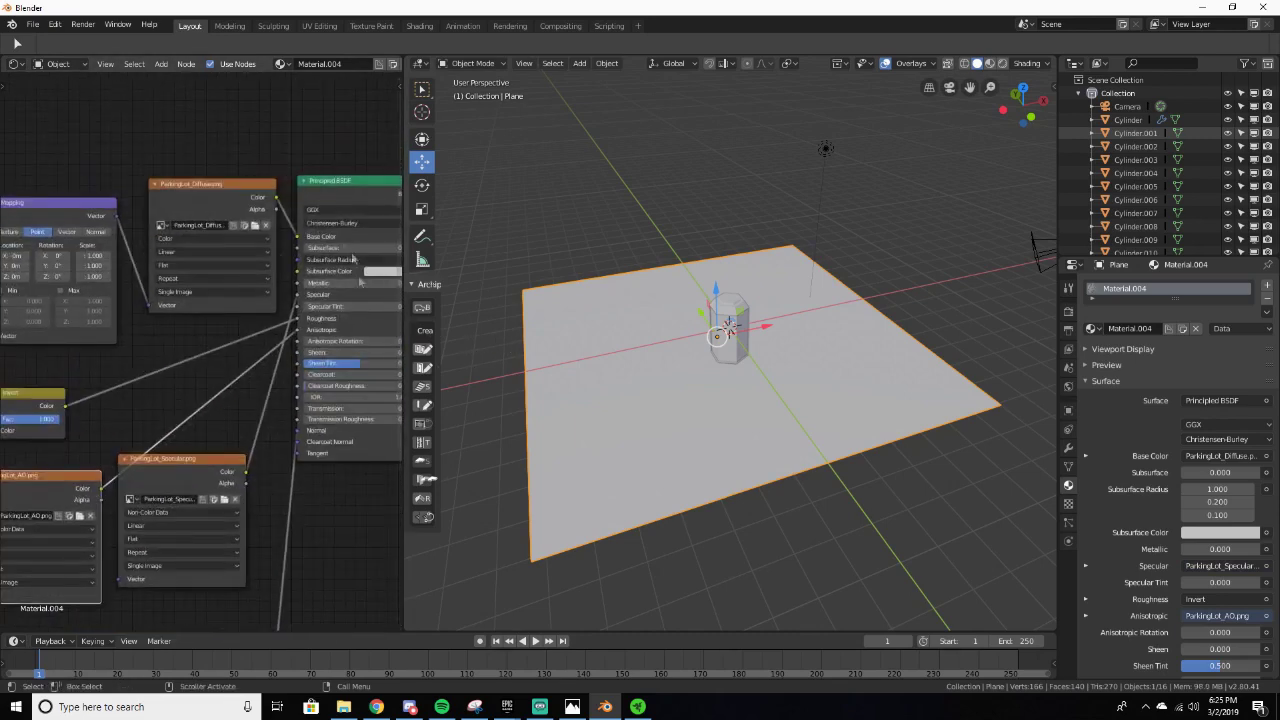
pyautogui.moveTo(359, 158); pyautogui.dragTo(335, 147, button='middle')
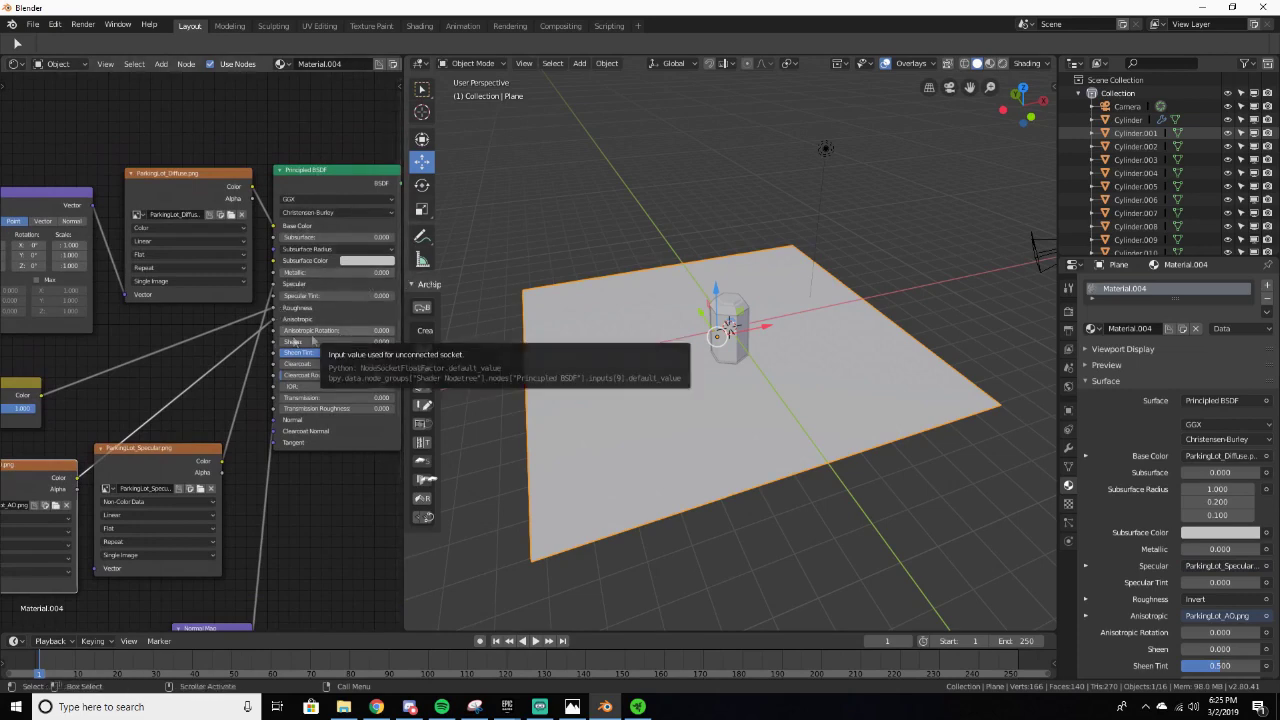
pyautogui.moveTo(88, 354); pyautogui.dragTo(271, 342, button='middle')
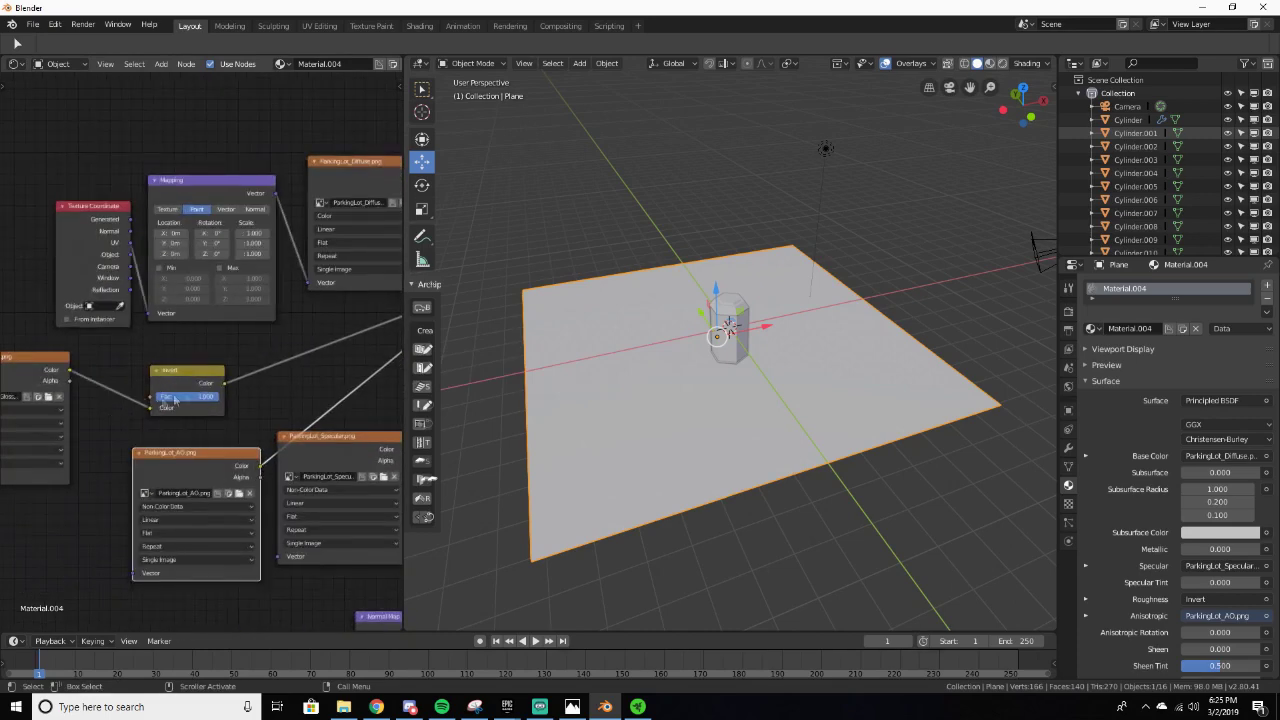
pyautogui.moveTo(265, 398); pyautogui.dragTo(28, 431, button='middle')
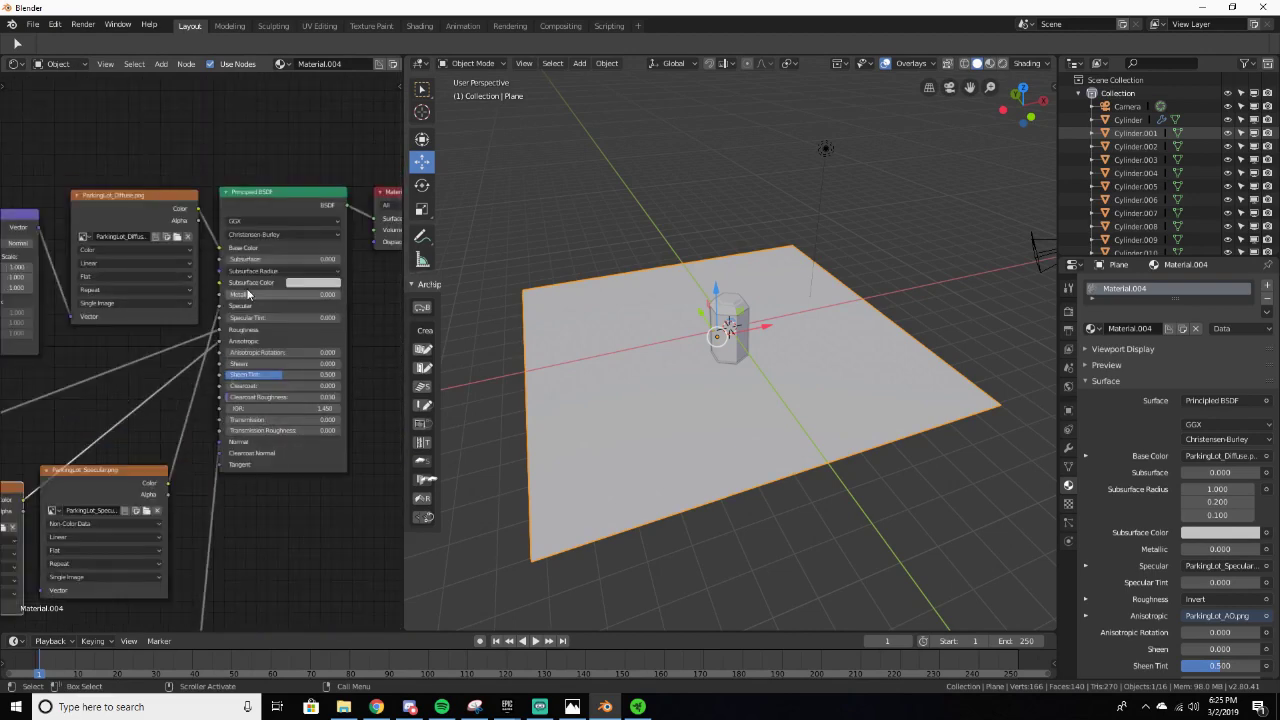
pyautogui.moveTo(105, 392); pyautogui.dragTo(229, 357, button='middle')
pyautogui.moveTo(108, 387); pyautogui.dragTo(168, 425, button='middle')
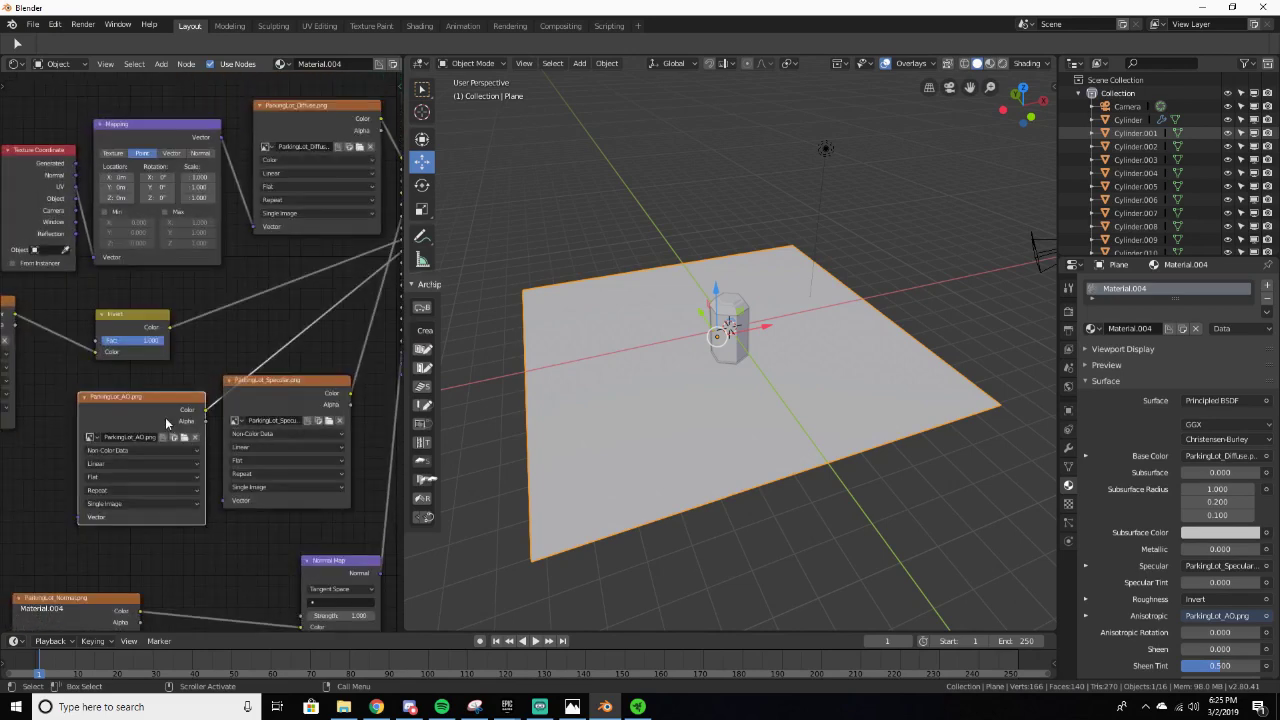
pyautogui.moveTo(280, 367); pyautogui.dragTo(203, 363, button='middle')
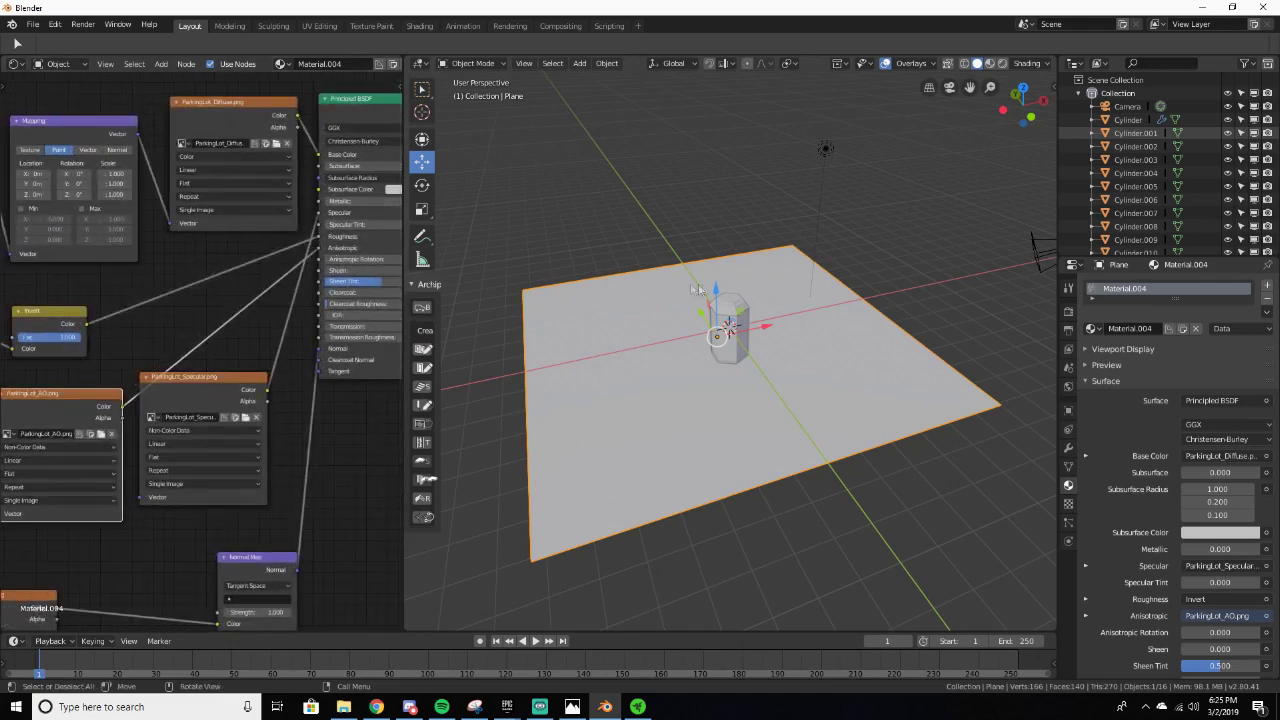
# Step: Preview the textured floor and glowing capsule in rendered shading up close, and return to solid shading
pyautogui.scroll(3, 705, 288)
pyautogui.press('z')
pyautogui.click(702, 224)
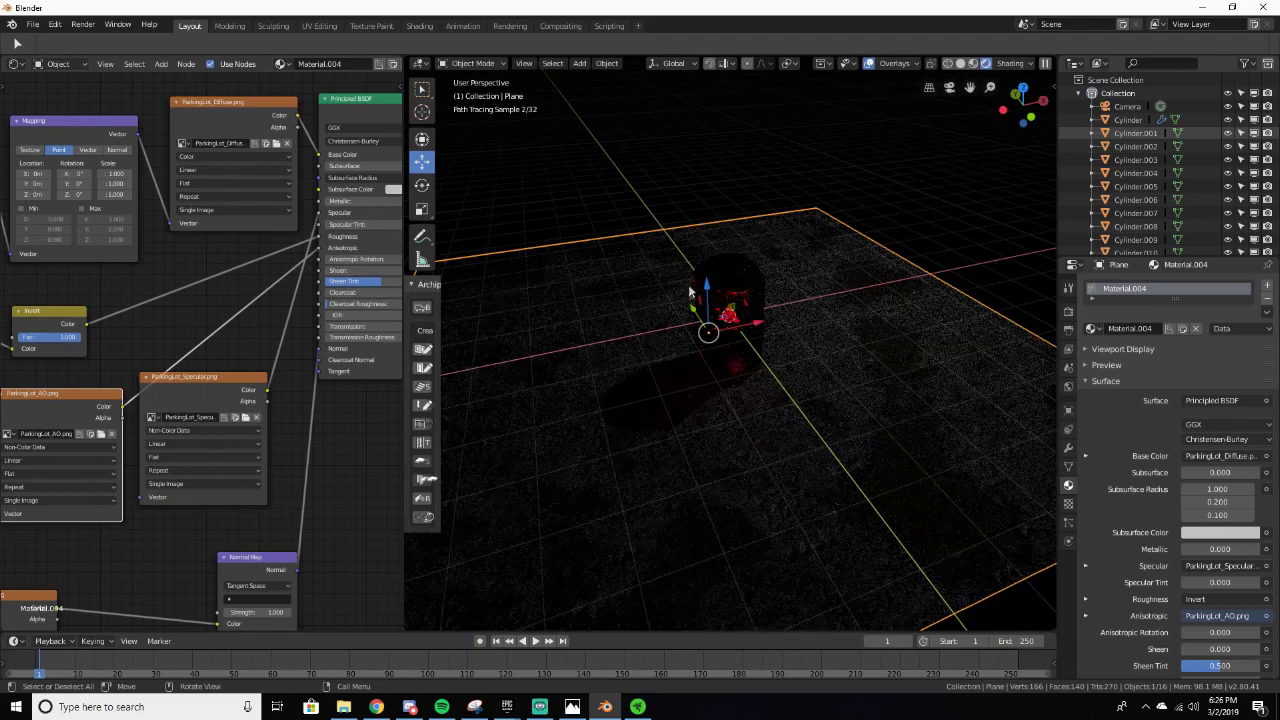
pyautogui.moveTo(712, 394); pyautogui.dragTo(737, 387, button='middle')
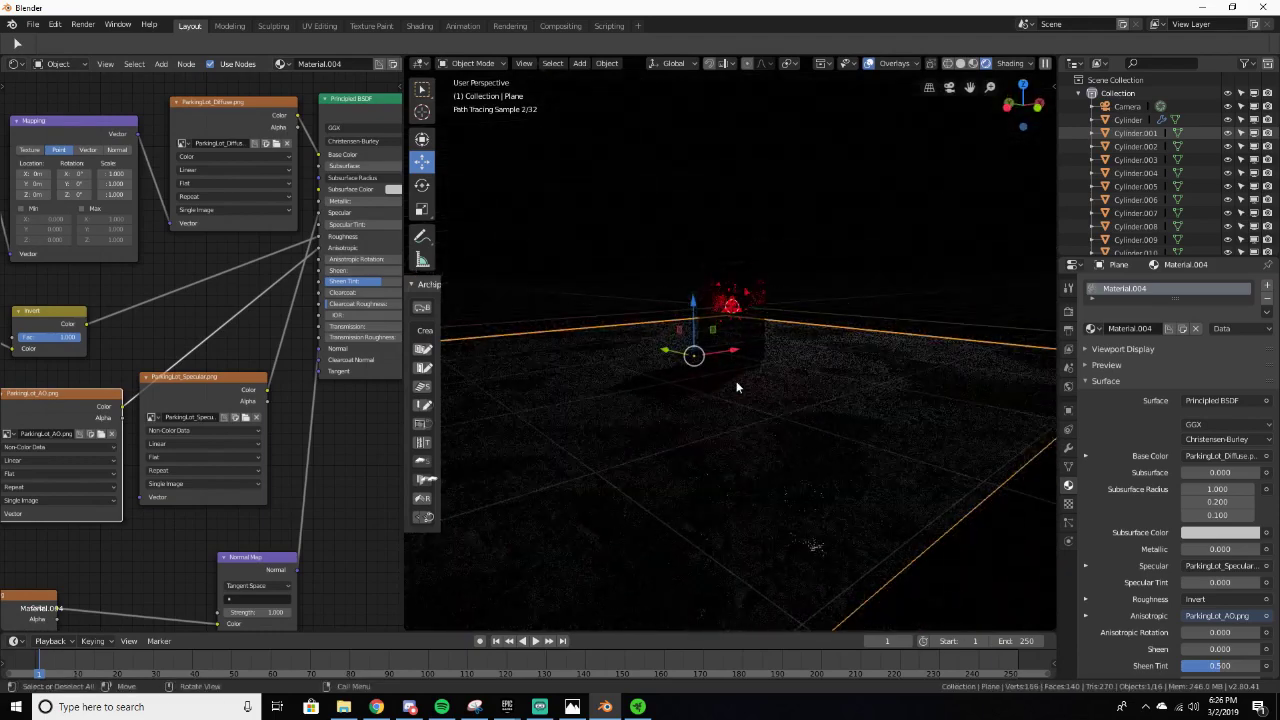
pyautogui.scroll(3, 736, 385)
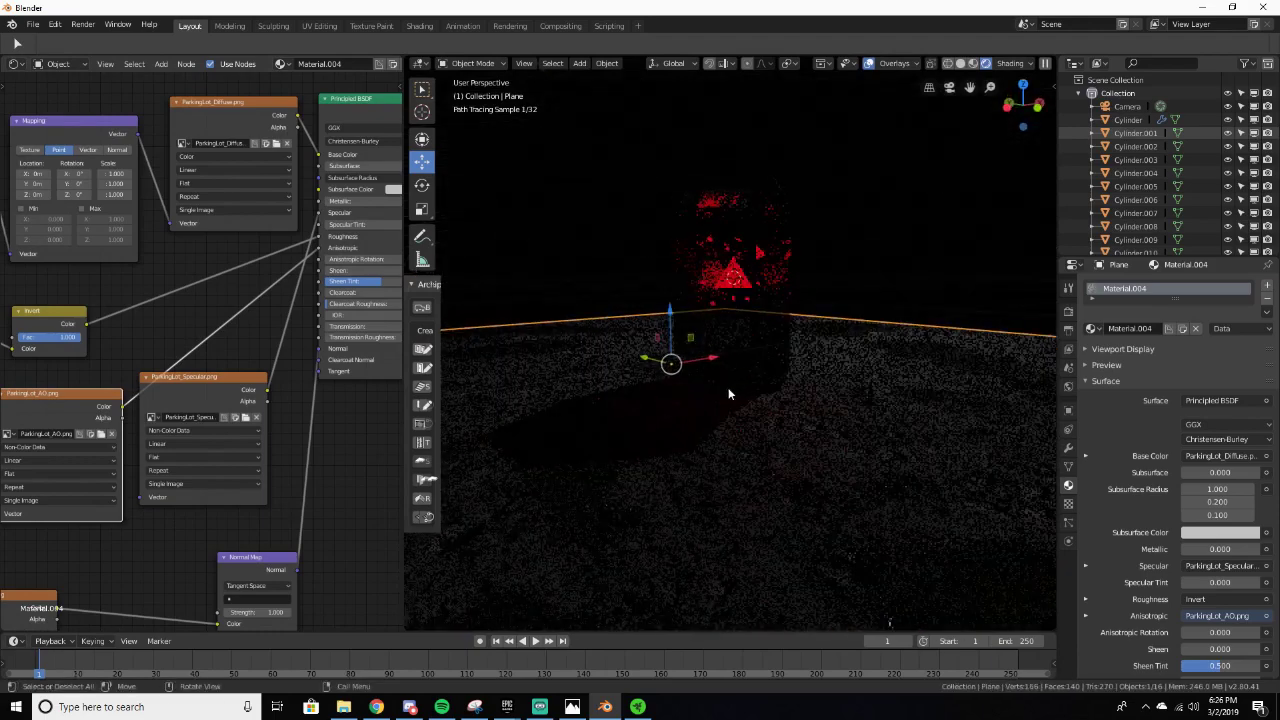
pyautogui.press('z')
pyautogui.click(762, 390)
pyautogui.moveTo(762, 390); pyautogui.dragTo(664, 321, button='middle')
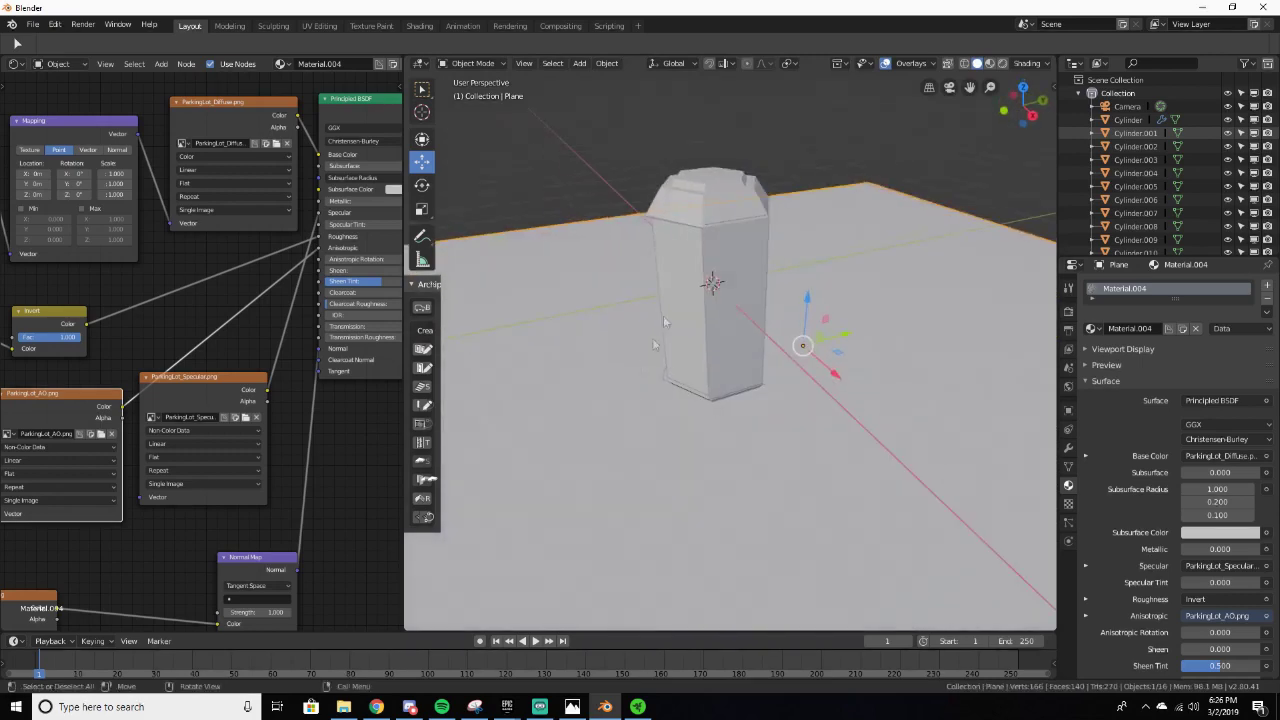
# Step: Check the capsule's material nodes, reselect the floor plane and widen the 3D viewport
pyautogui.click(712, 205)
pyautogui.moveTo(598, 263); pyautogui.dragTo(780, 255, button='middle')
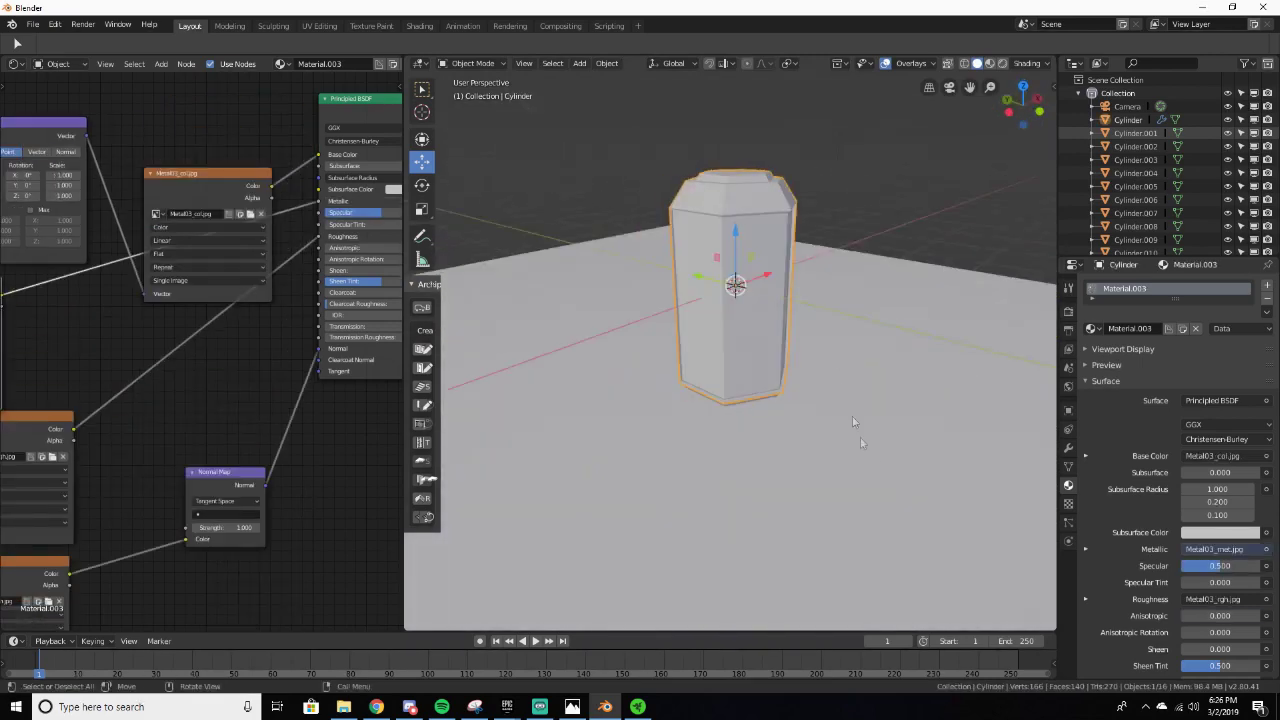
pyautogui.click(869, 450)
pyautogui.scroll(-3, 871, 452)
pyautogui.moveTo(407, 267); pyautogui.dragTo(221, 290)
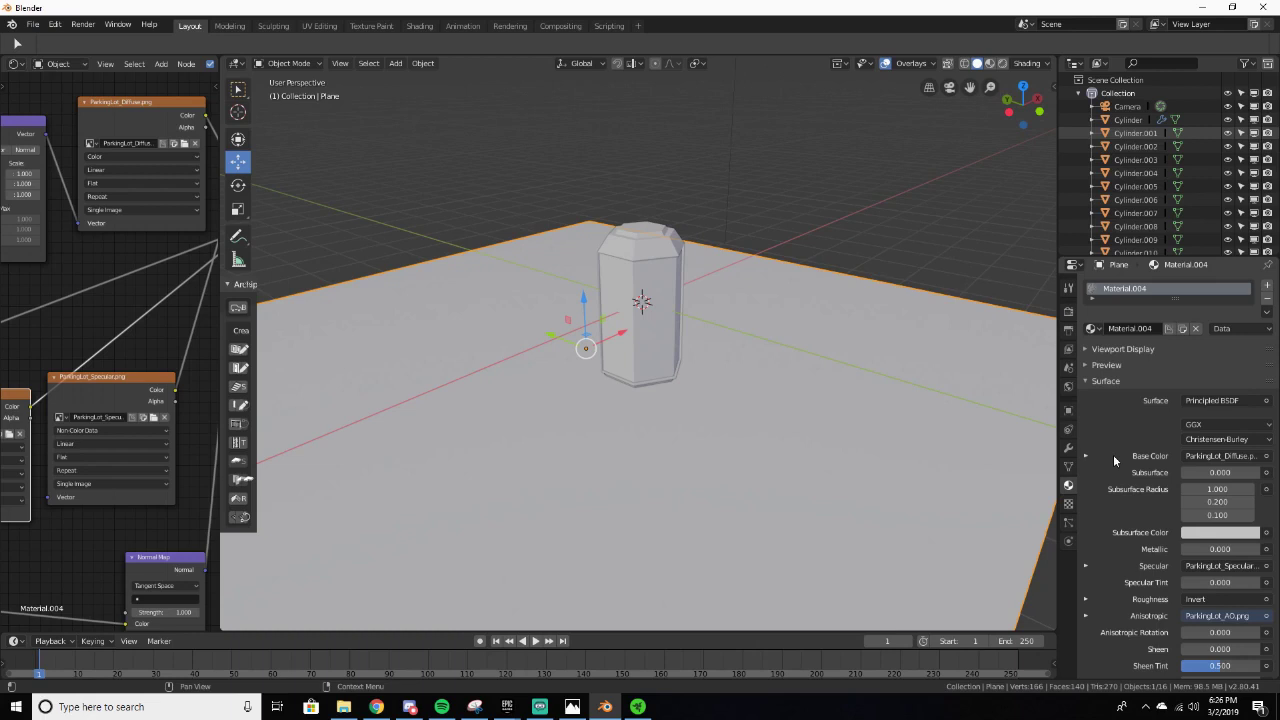
# Step: Add a Subdivision Surface modifier to the floor plane with Optimal Display on and View and Render subdivisions set to 6
pyautogui.click(1068, 447)
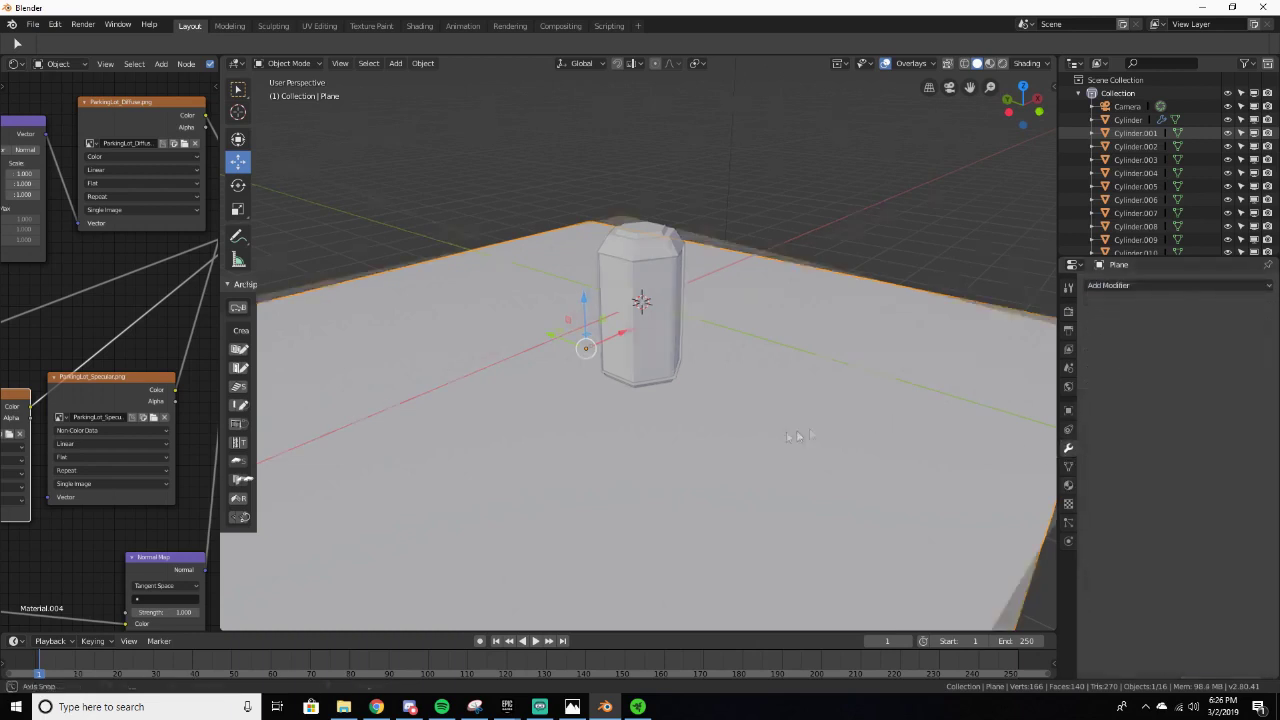
pyautogui.moveTo(811, 432); pyautogui.dragTo(694, 424, button='middle')
pyautogui.scroll(-3, 694, 424)
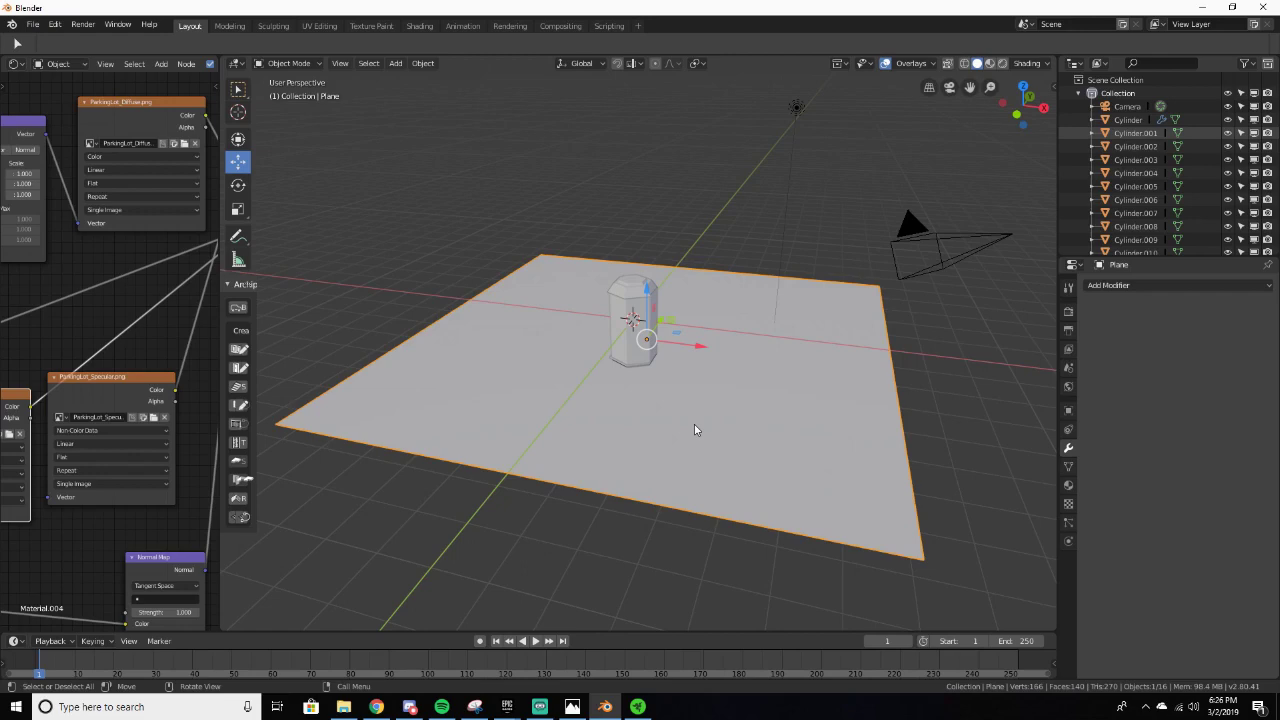
pyautogui.moveTo(694, 424); pyautogui.dragTo(759, 402, button='middle')
pyautogui.scroll(2, 732, 376)
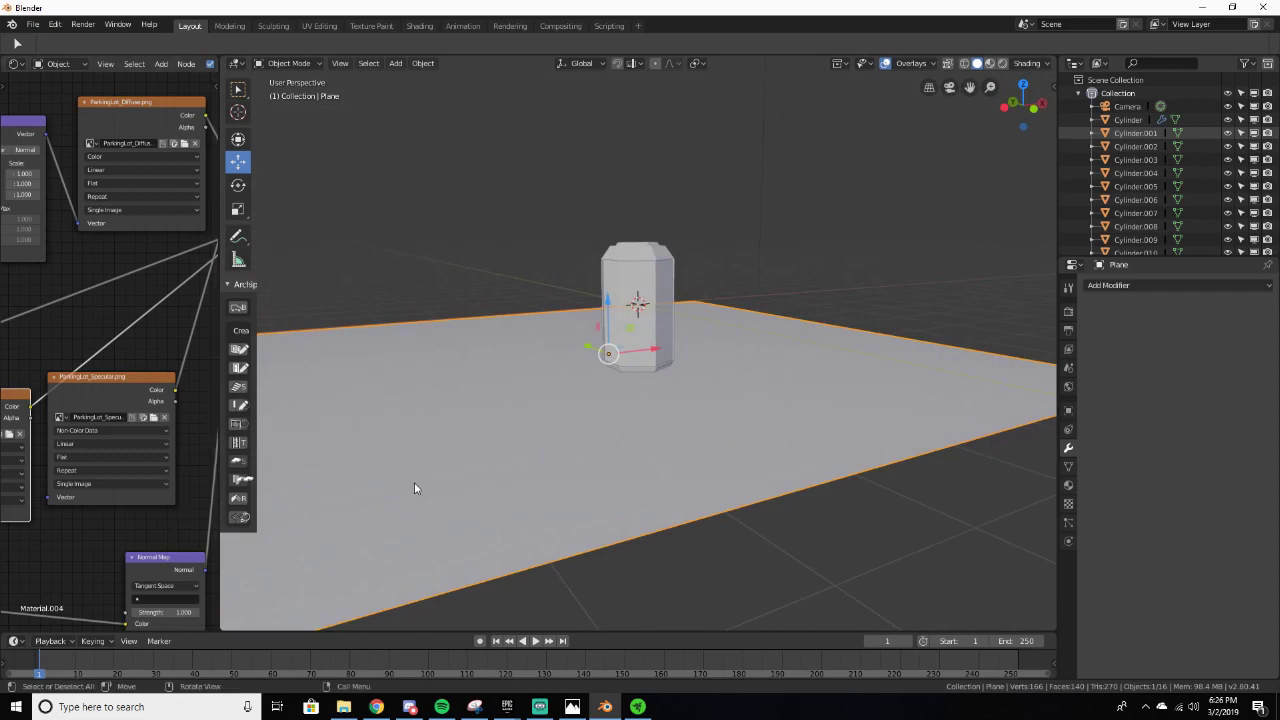
pyautogui.moveTo(606, 449)
pyautogui.mouseDown(button='middle')
pyautogui.moveTo(623, 423)
pyautogui.moveTo(607, 433)
pyautogui.mouseUp(button='middle')
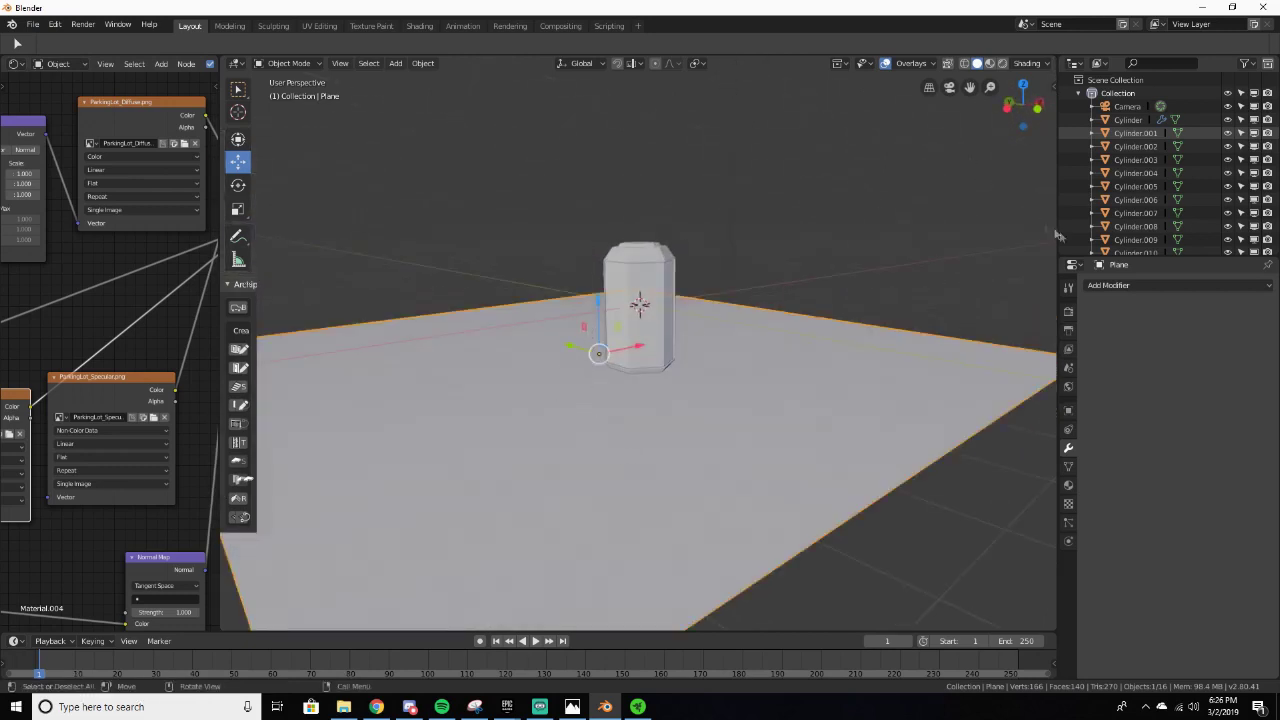
pyautogui.click(1108, 286)
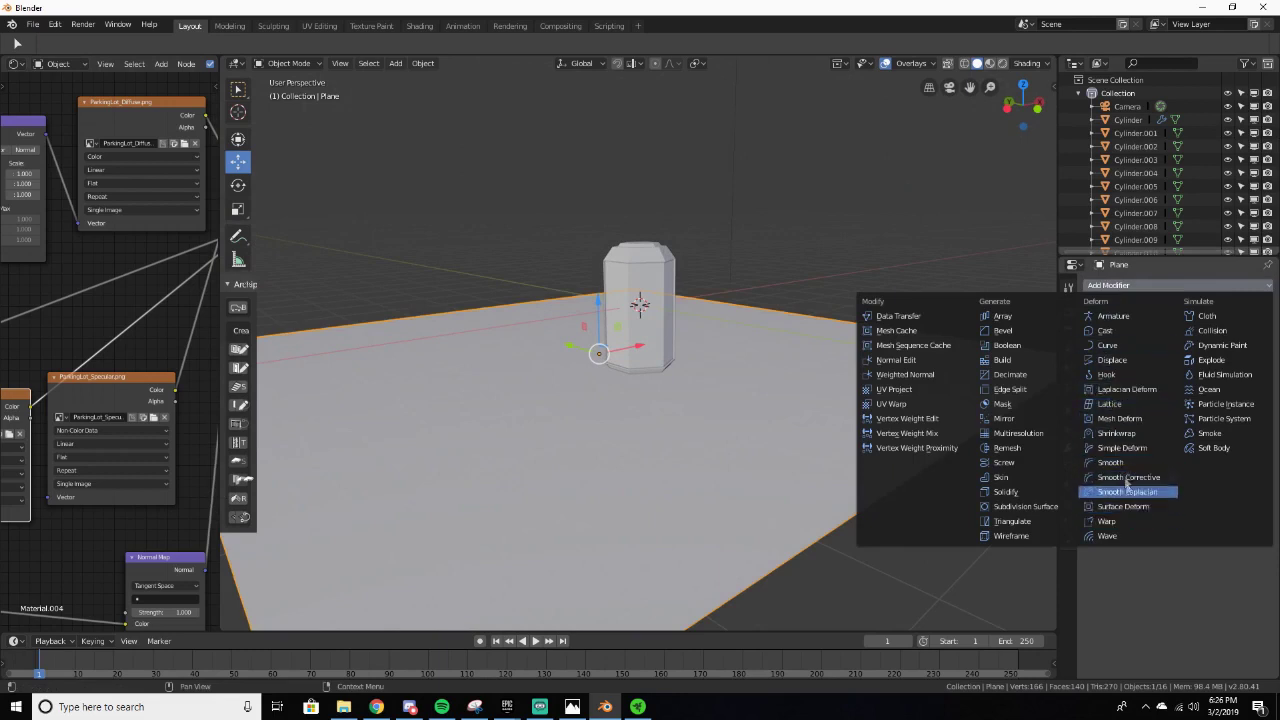
pyautogui.click(1054, 514)
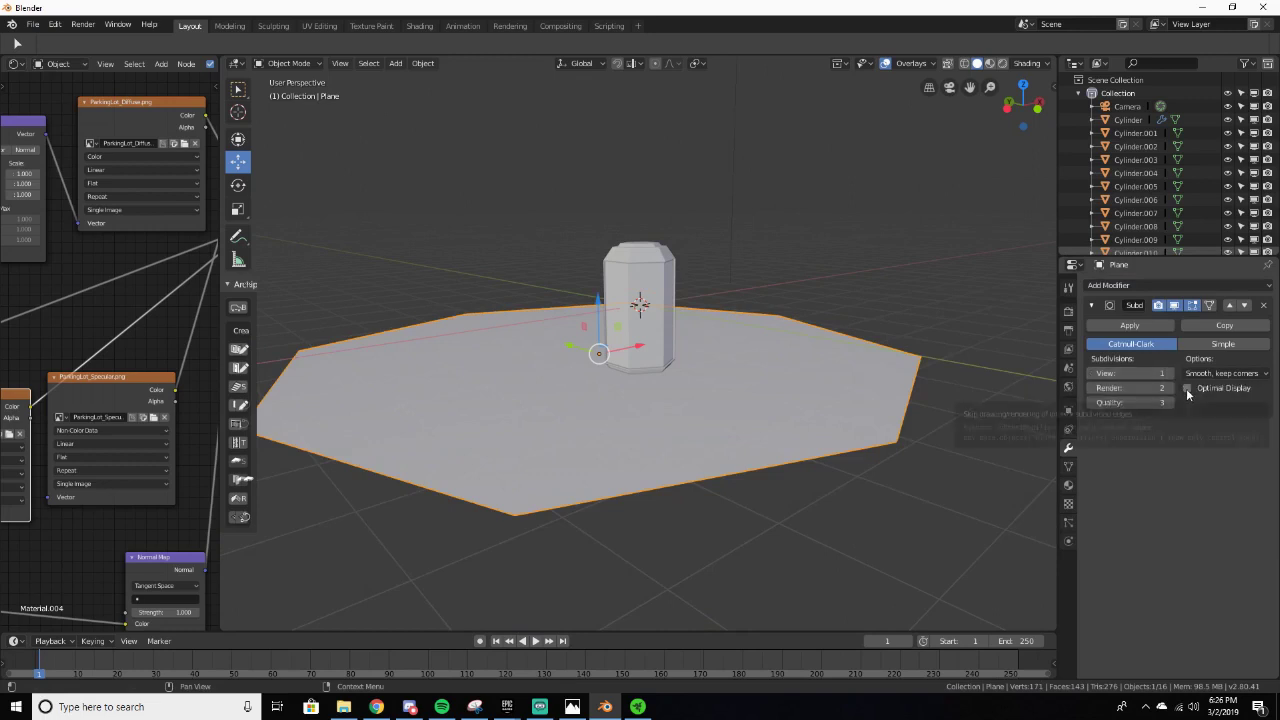
pyautogui.click(1187, 389)
pyautogui.moveTo(1172, 380); pyautogui.dragTo(1225, 380)
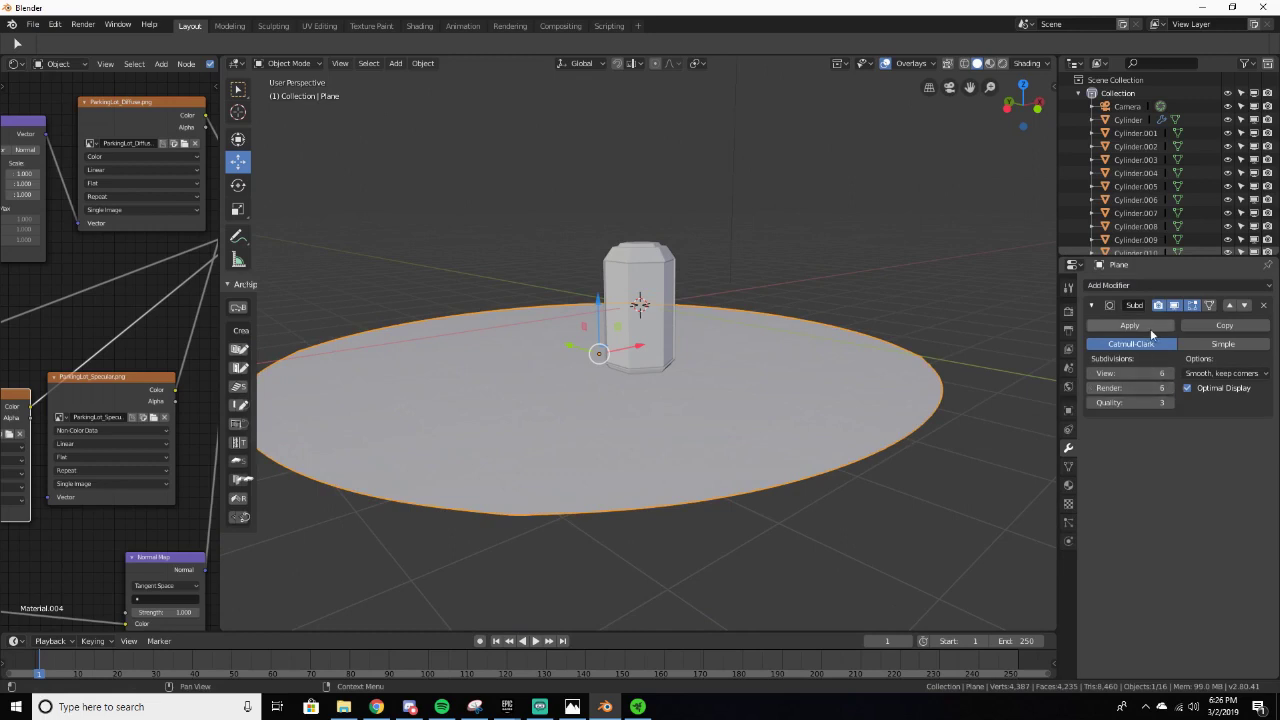
# Step: Try applying the floor's Subdivision Surface modifier and raising the mean crease of its edges, and undo these changes
pyautogui.click(1150, 328)
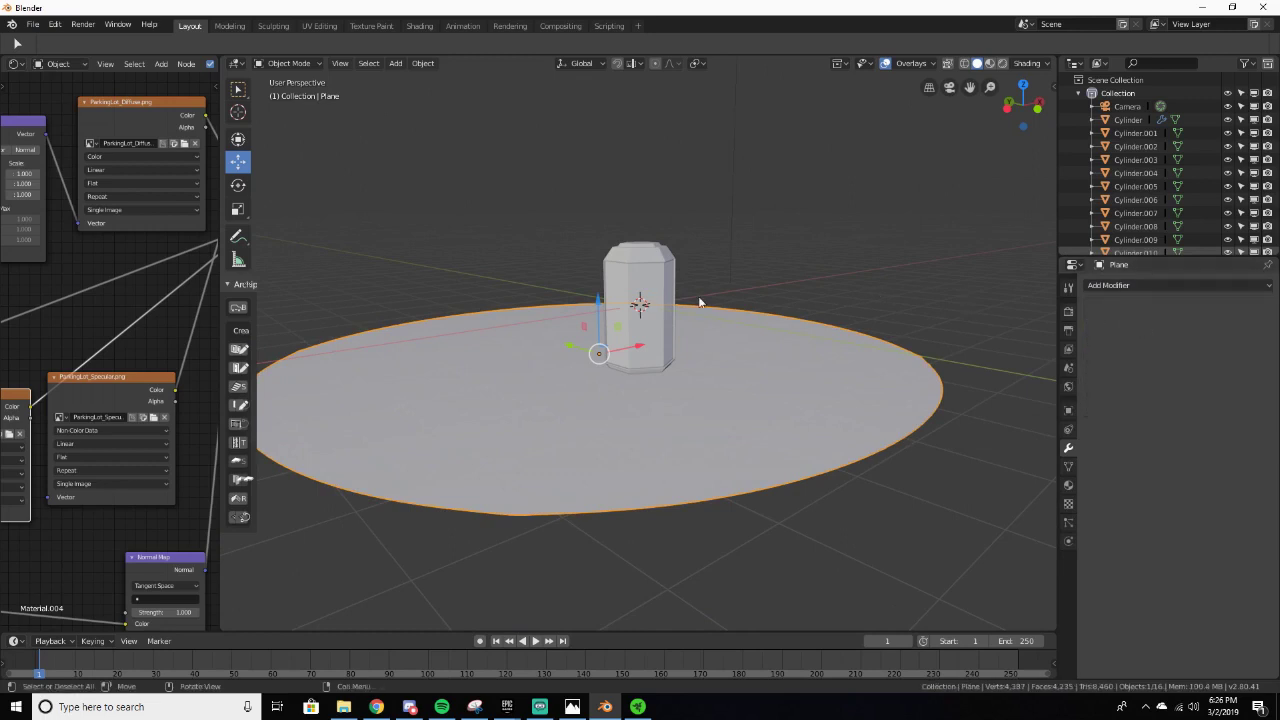
pyautogui.press('Tab')
pyautogui.press('n')
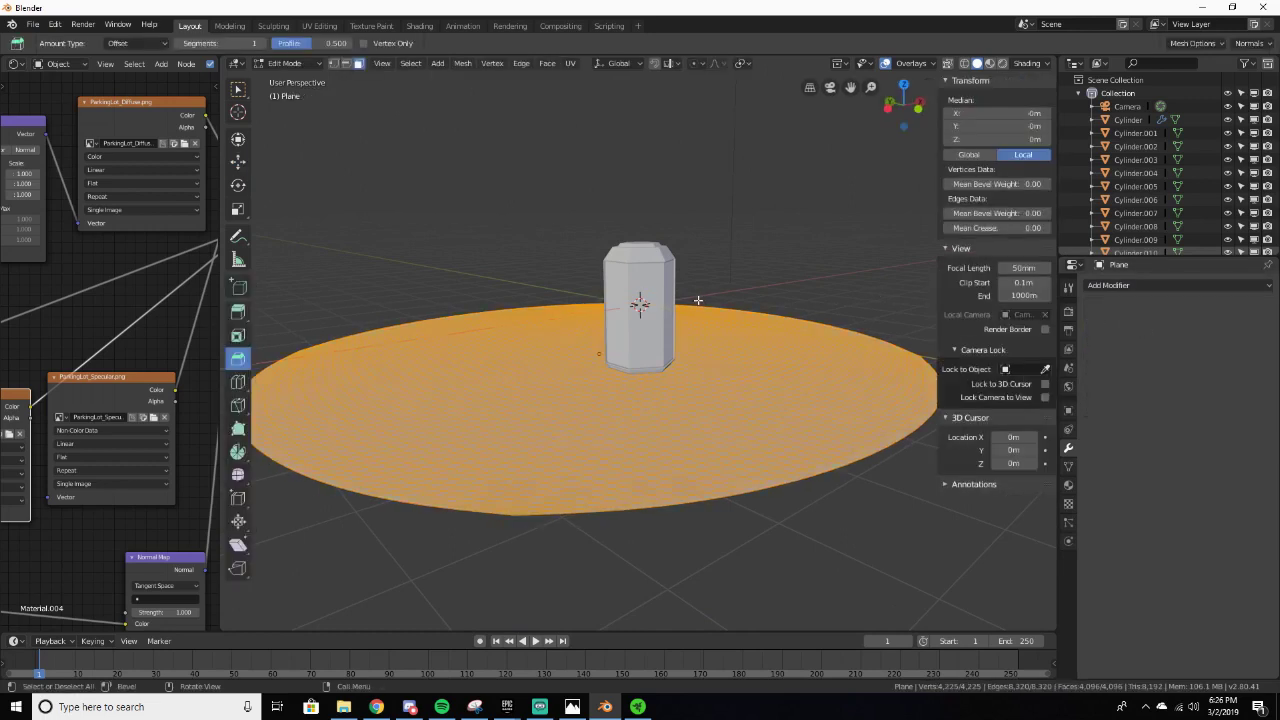
pyautogui.moveTo(966, 230); pyautogui.dragTo(1040, 230)
pyautogui.hotkey('alt', 'a')
pyautogui.hotkey('ctrl', 'z')
pyautogui.hotkey('ctrl', 'z')
pyautogui.hotkey('ctrl', 'z')
pyautogui.hotkey('ctrl', 'z')
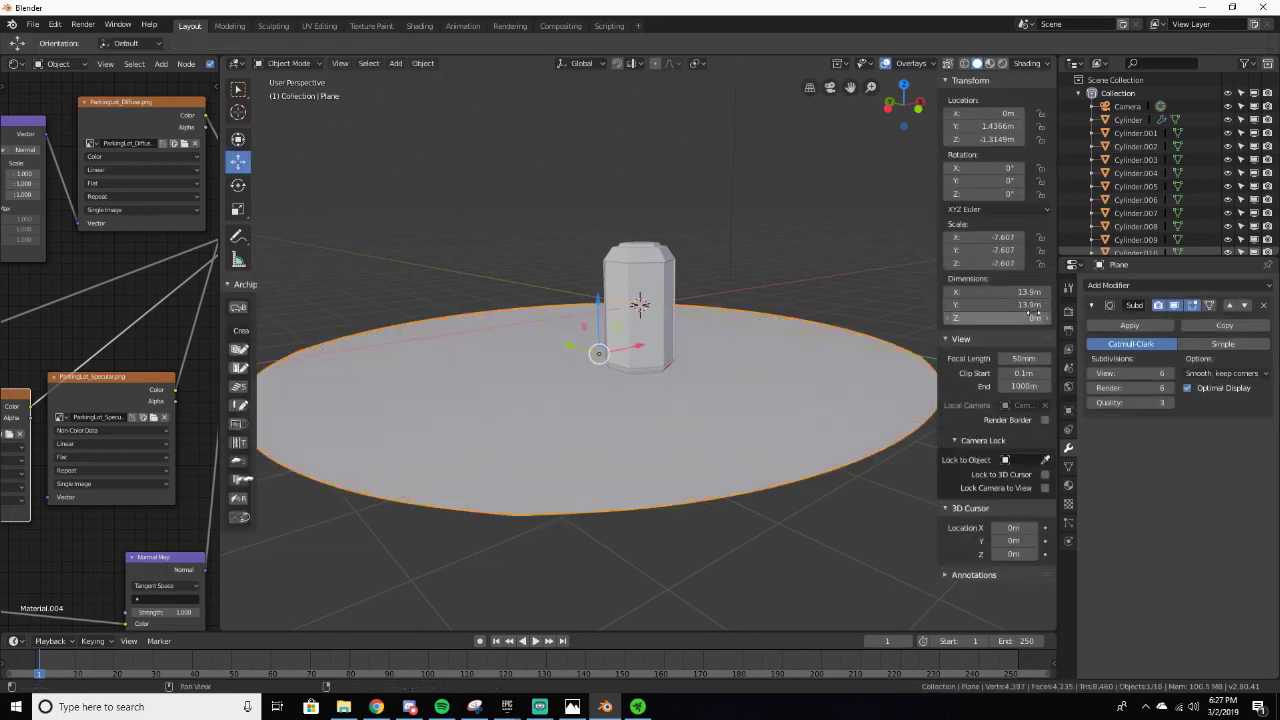
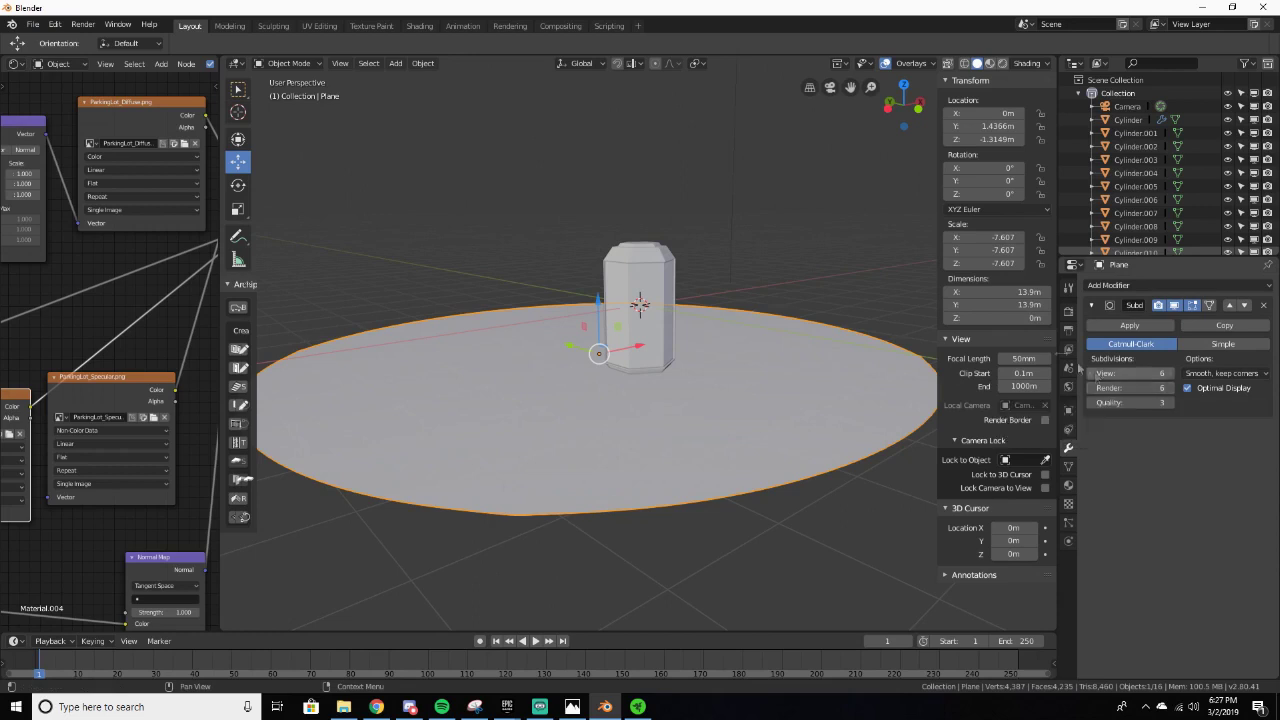
# Step: In Edit Mode, set the mean crease of the floor plane's edges to 1.00 to keep its square outline
pyautogui.press('Tab')
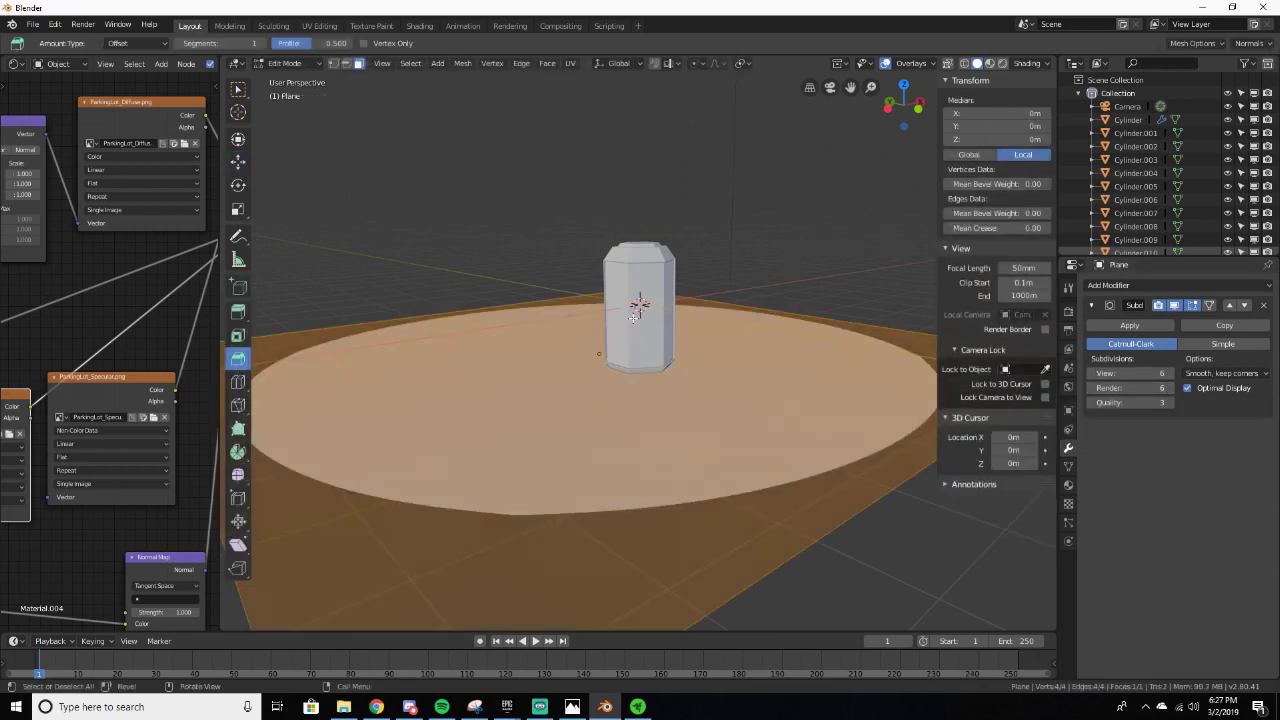
pyautogui.moveTo(636, 322); pyautogui.dragTo(548, 363, button='middle')
pyautogui.scroll(-5, 546, 363)
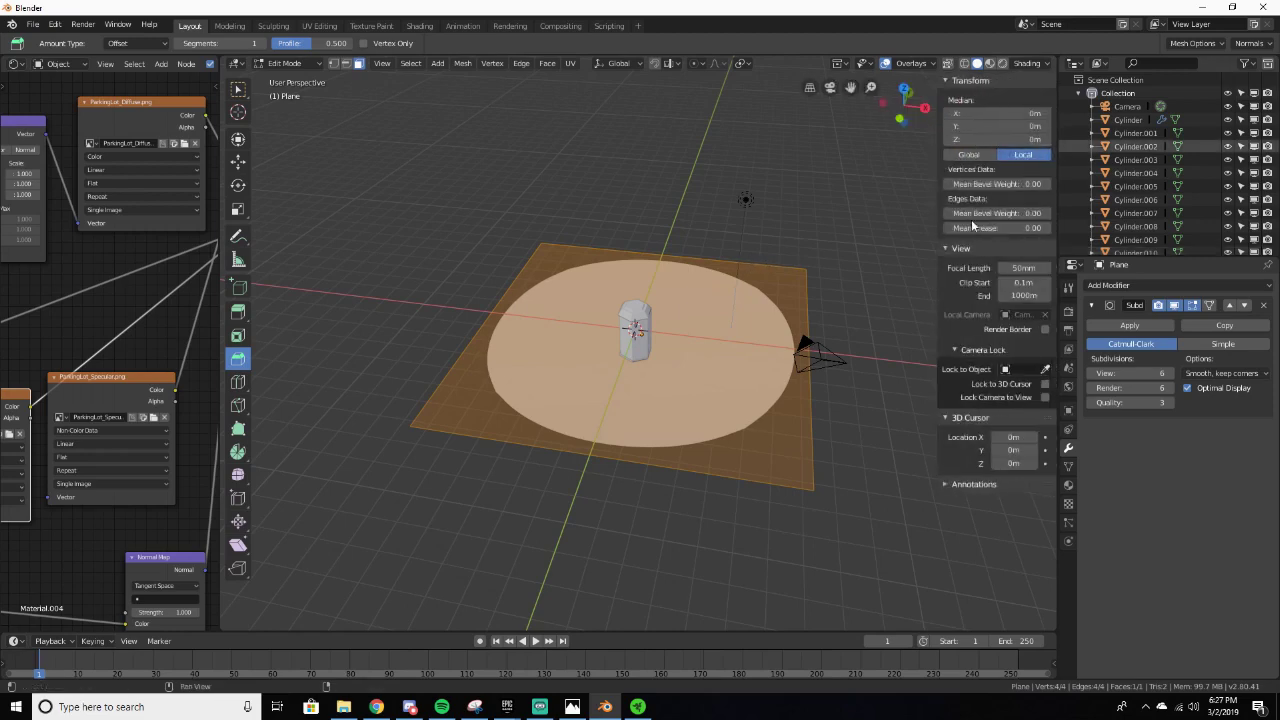
pyautogui.moveTo(997, 228); pyautogui.dragTo(1068, 214)
pyautogui.moveTo(770, 300); pyautogui.dragTo(794, 195, button='middle')
pyautogui.scroll(3, 785, 230)
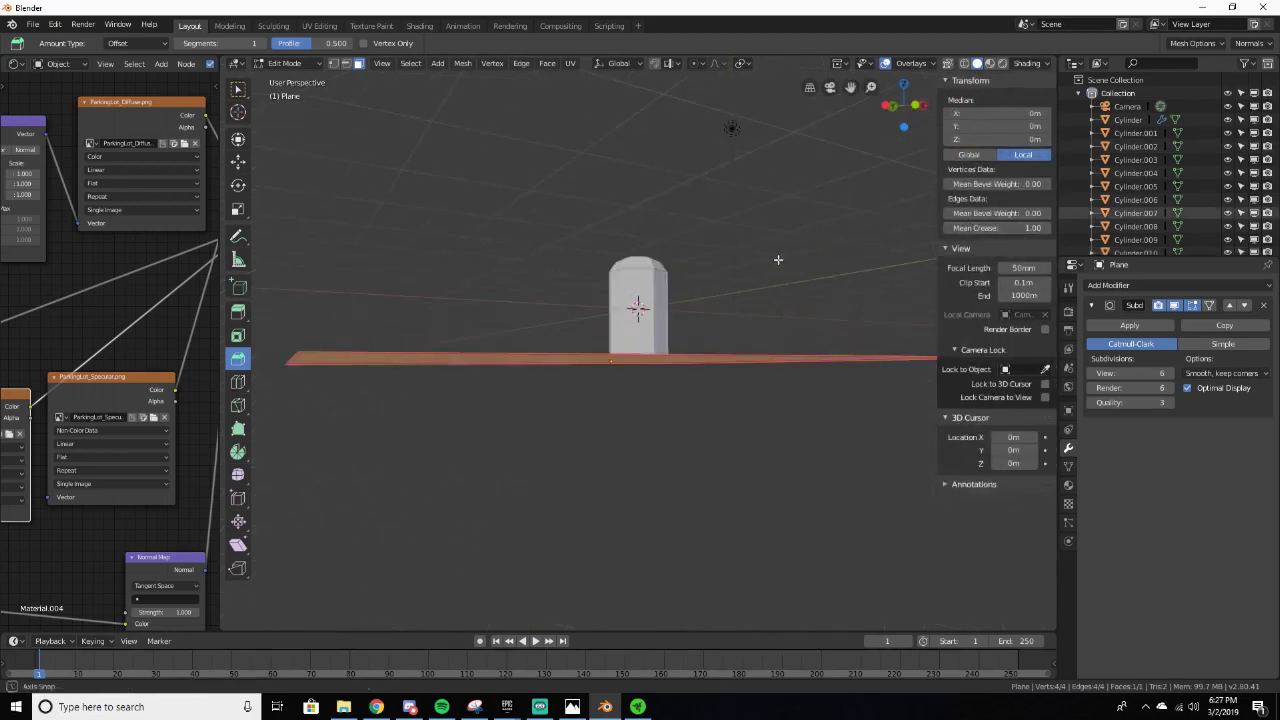
# Step: Apply the floor plane's Subdivision Surface modifier in Object Mode and add another Subdivision Surface modifier to it
pyautogui.moveTo(777, 262); pyautogui.dragTo(778, 307, button='middle')
pyautogui.click(1129, 325)
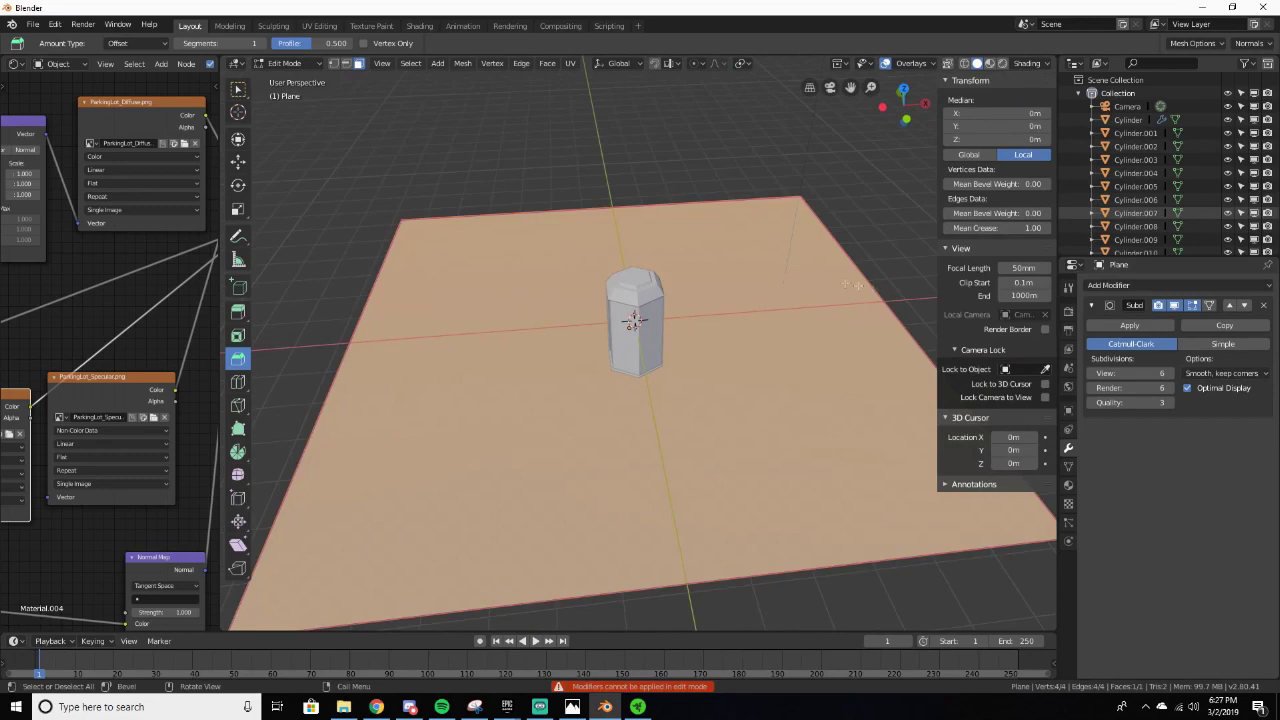
pyautogui.press('Tab')
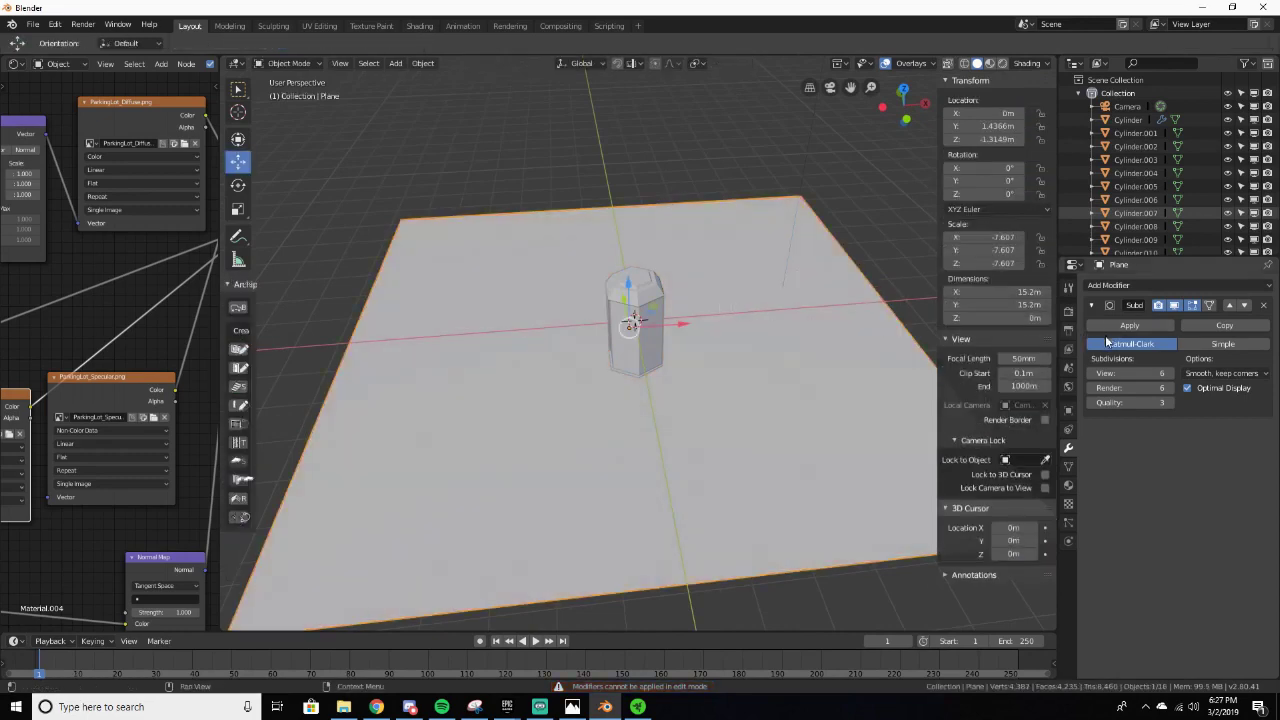
pyautogui.click(1129, 325)
pyautogui.click(1106, 287)
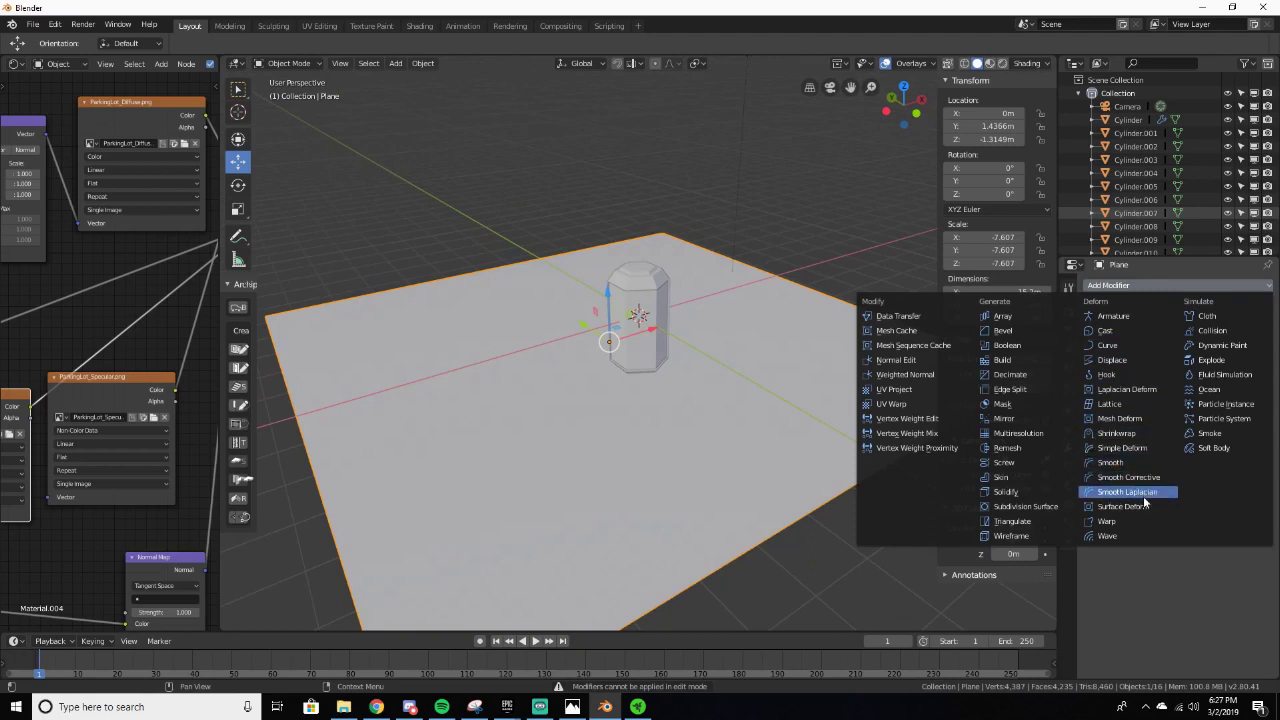
pyautogui.click(1035, 508)
pyautogui.moveTo(650, 380); pyautogui.dragTo(714, 334, button='middle')
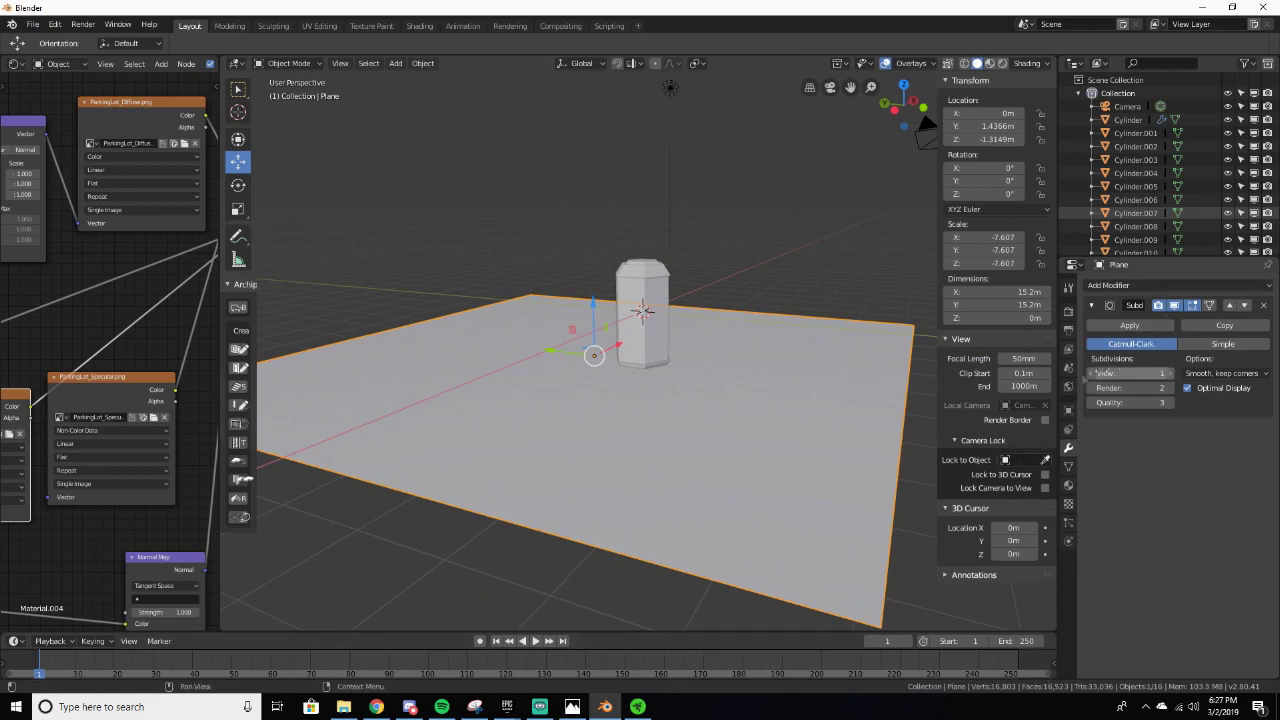
pyautogui.moveTo(872, 387); pyautogui.dragTo(804, 401, button='middle')
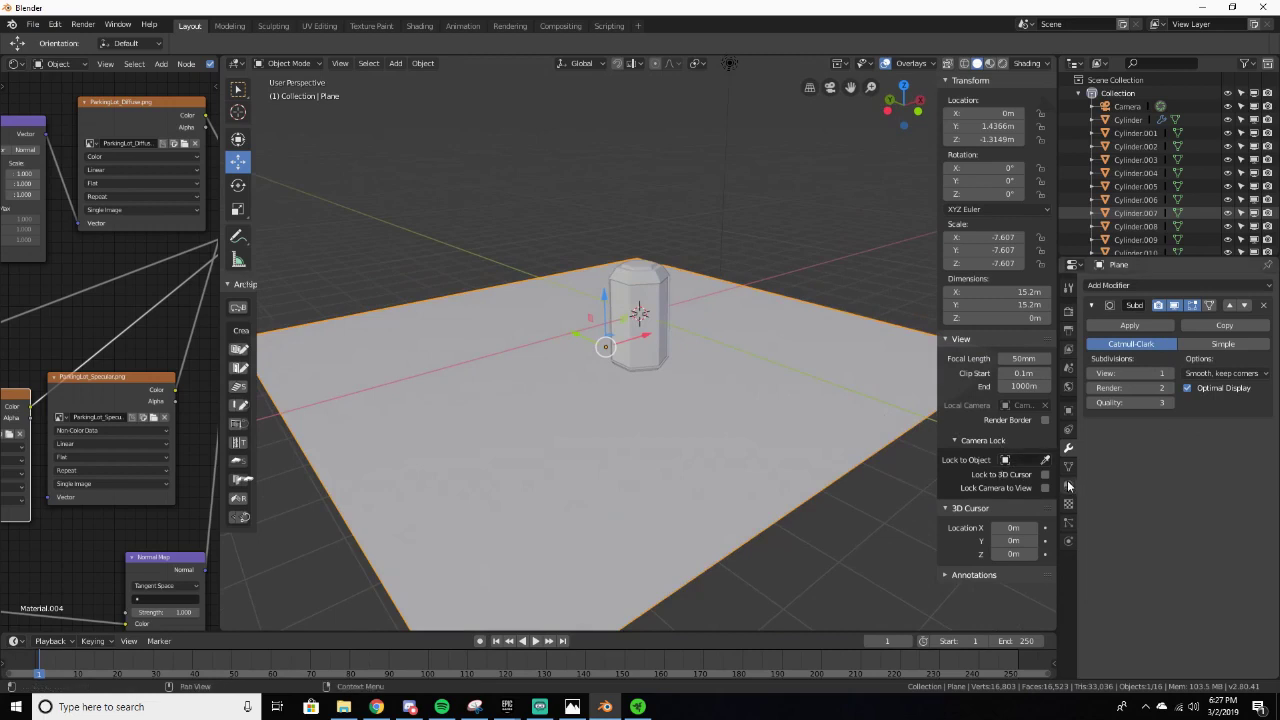
# Step: Add a Displace modifier to the floor plane and create a new texture for it
pyautogui.click(1091, 305)
pyautogui.click(1116, 286)
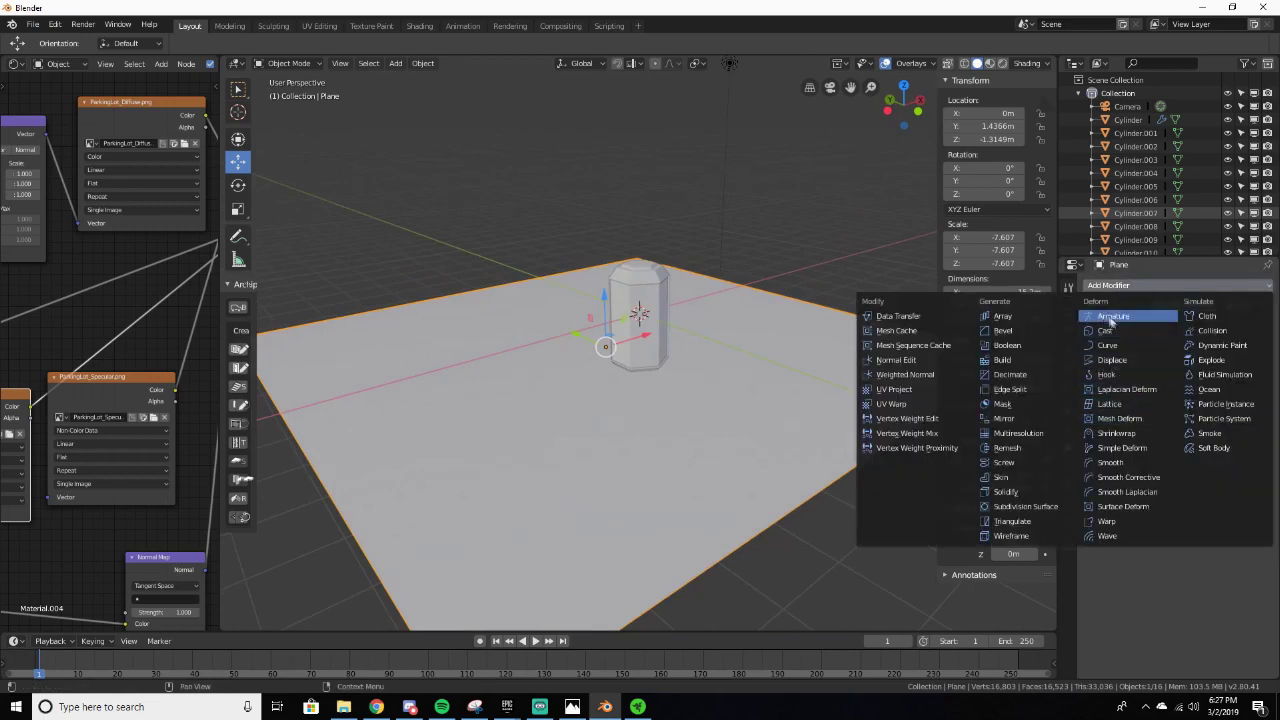
pyautogui.click(1113, 360)
pyautogui.moveTo(743, 371)
pyautogui.mouseDown(button='middle')
pyautogui.moveTo(477, 343)
pyautogui.moveTo(746, 370)
pyautogui.mouseUp(button='middle')
pyautogui.click(1187, 380)
pyautogui.moveTo(900, 330); pyautogui.dragTo(806, 351, button='middle')
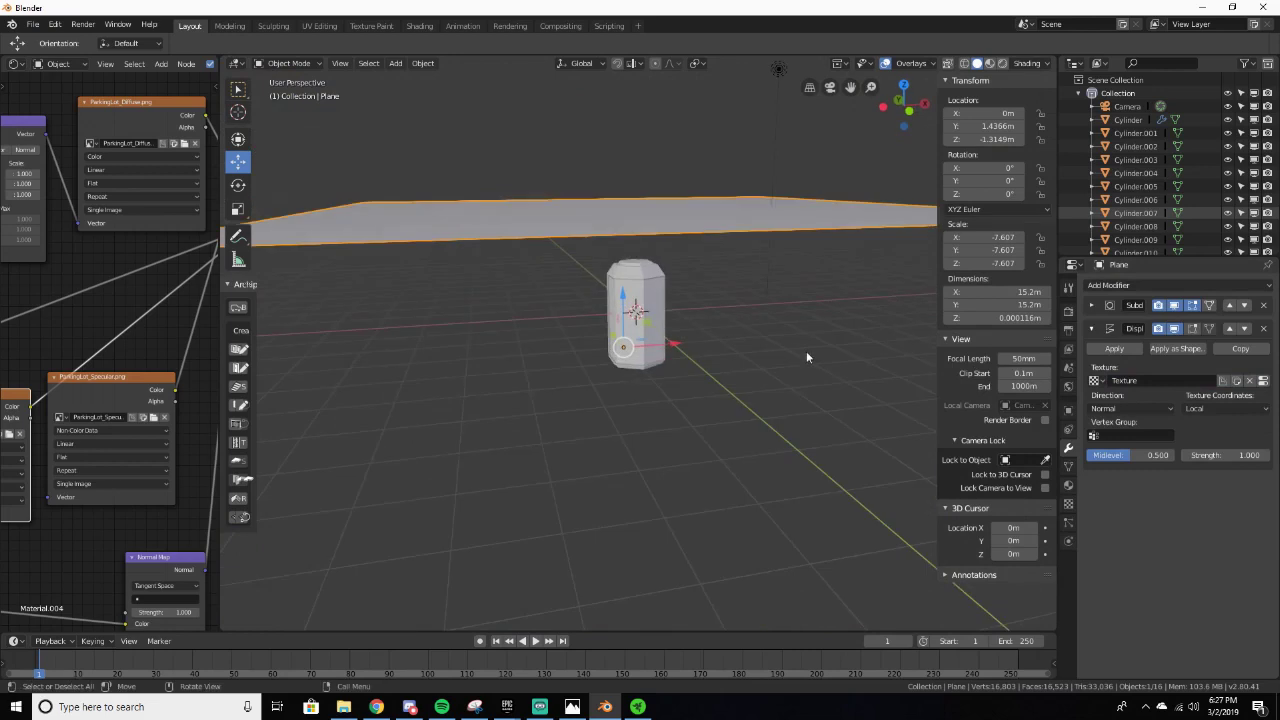
# Step: Load ParkingLot_Displacement.exr from the ParkingLot folder as the image of the floor's displacement texture
pyautogui.click(1263, 381)
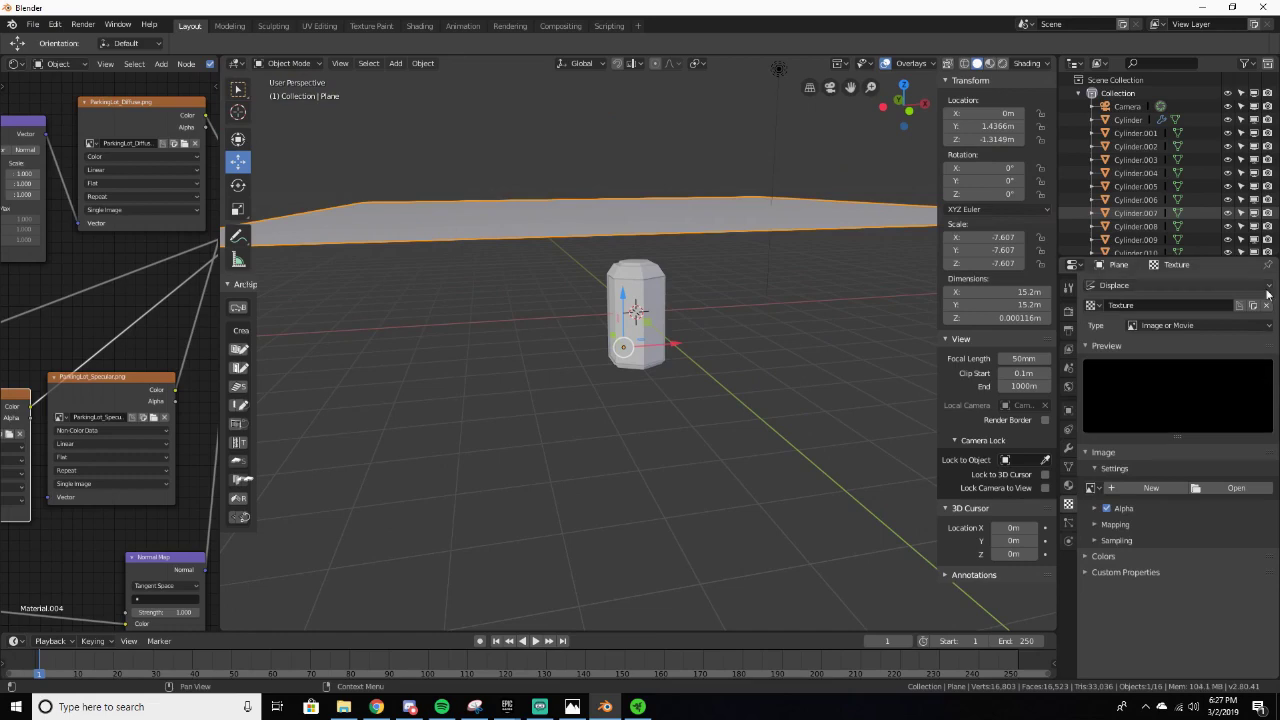
pyautogui.click(1214, 489)
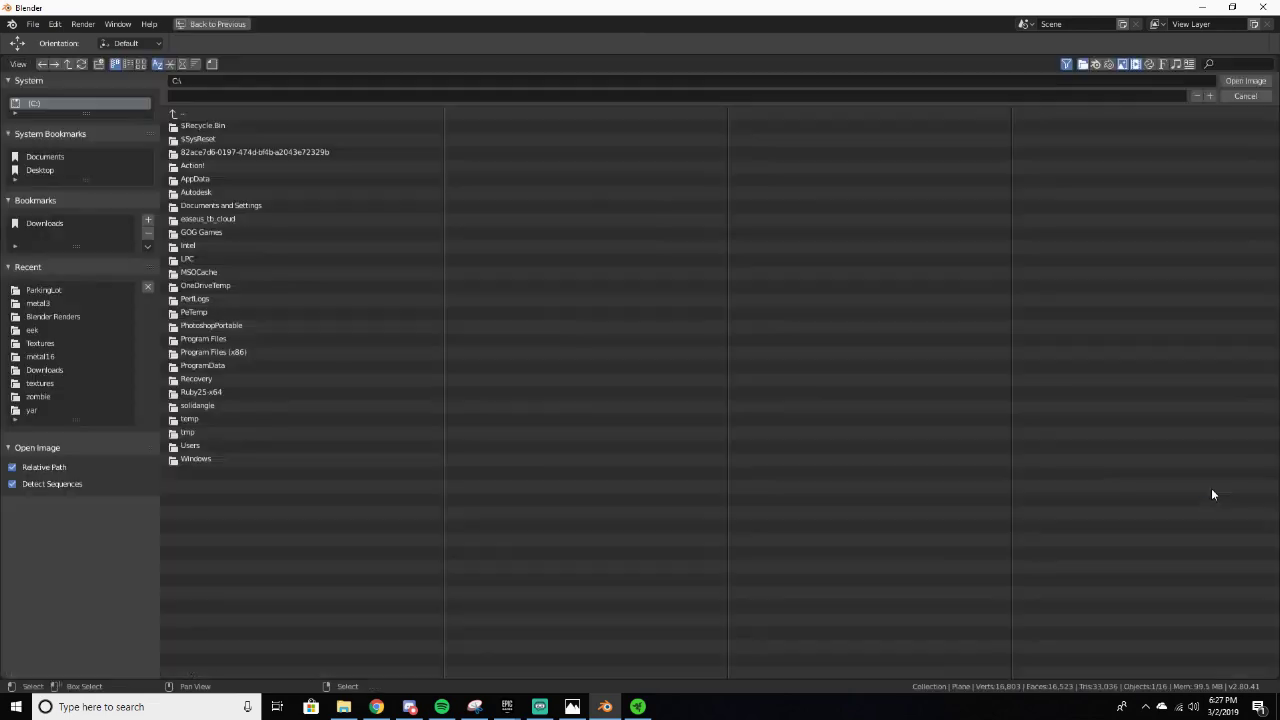
pyautogui.click(46, 292)
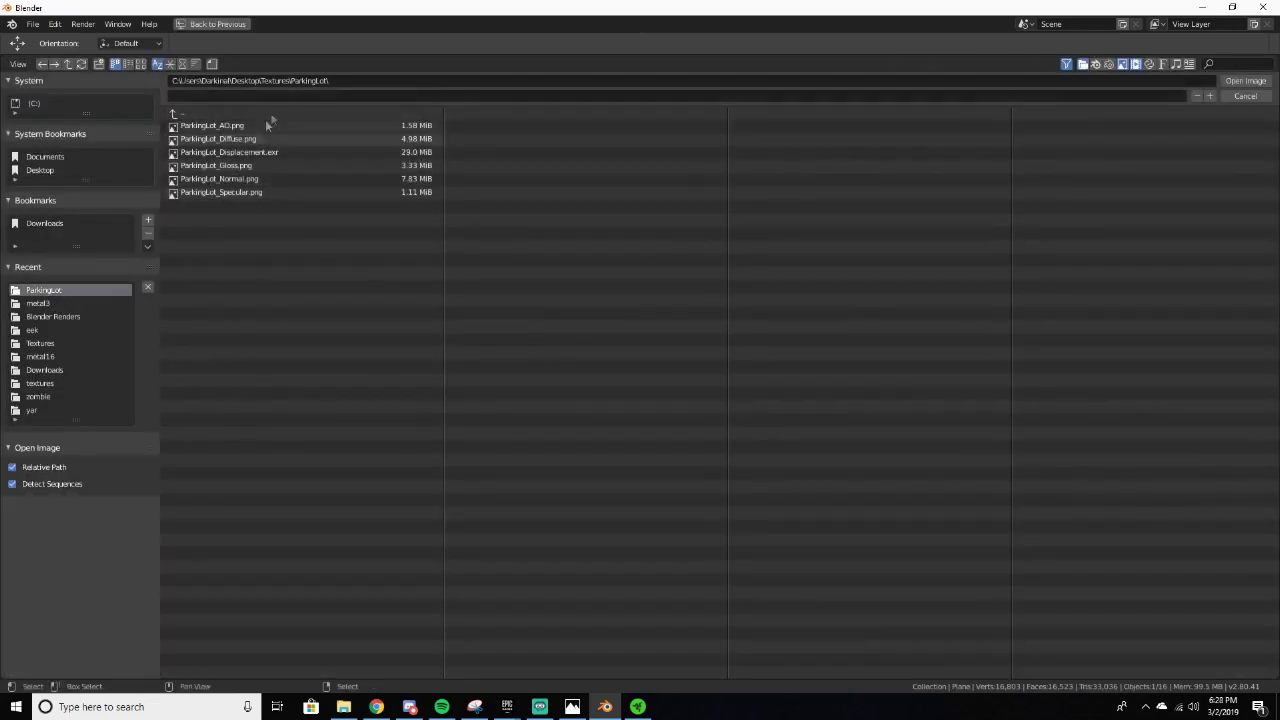
pyautogui.click(215, 153)
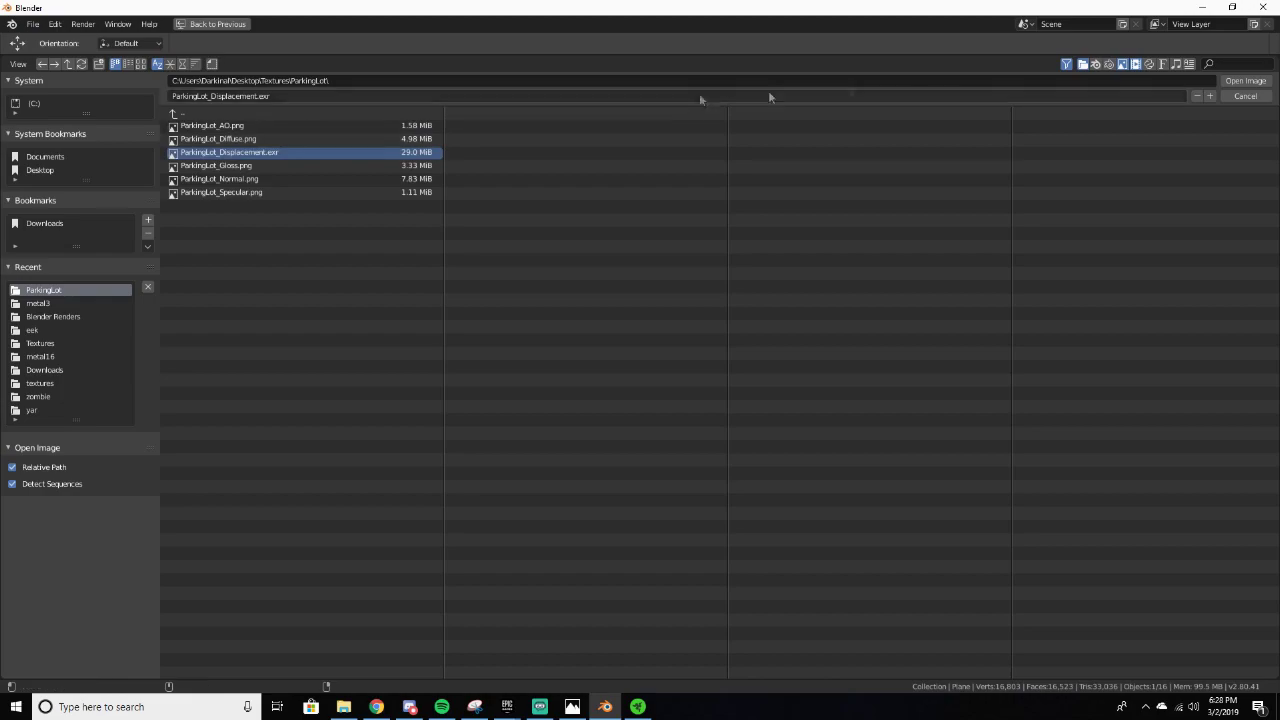
pyautogui.click(1245, 81)
pyautogui.moveTo(798, 317); pyautogui.dragTo(990, 345, button='middle')
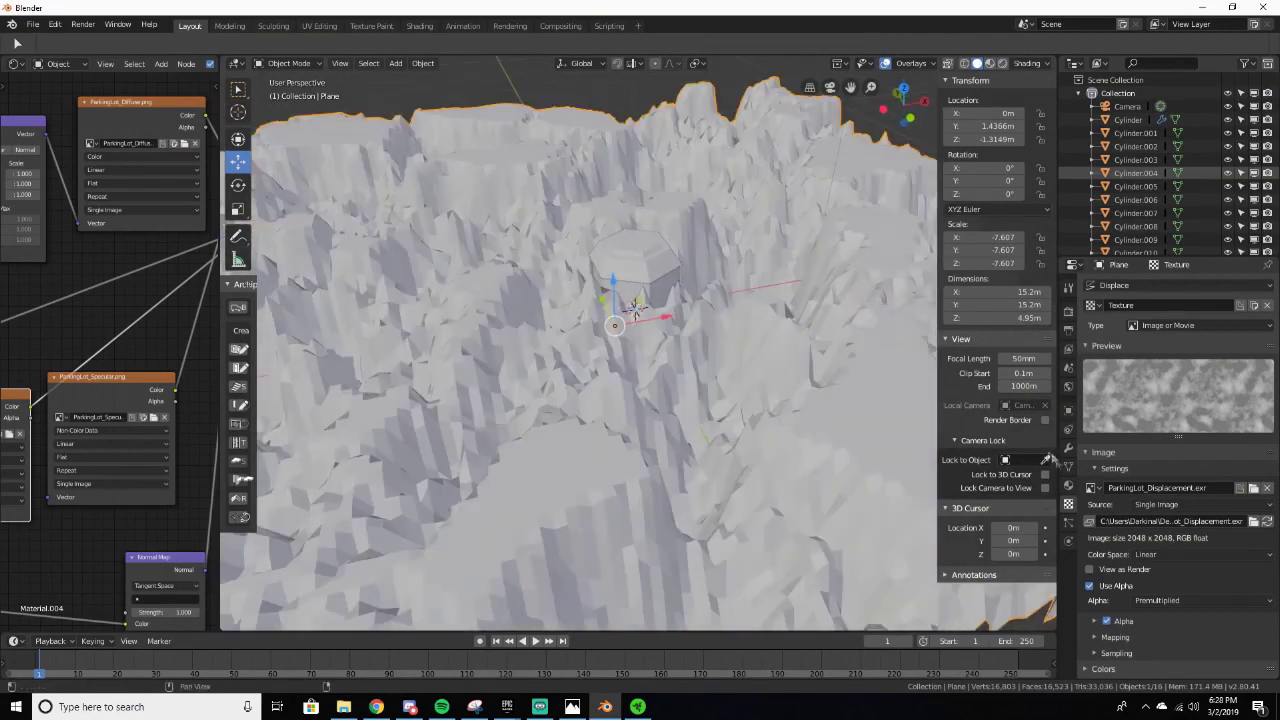
# Step: Set the floor's Displace modifier strength to 0.1
pyautogui.click(1068, 448)
pyautogui.doubleClick(1217, 455)
pyautogui.write('0.1')
pyautogui.press('Return')
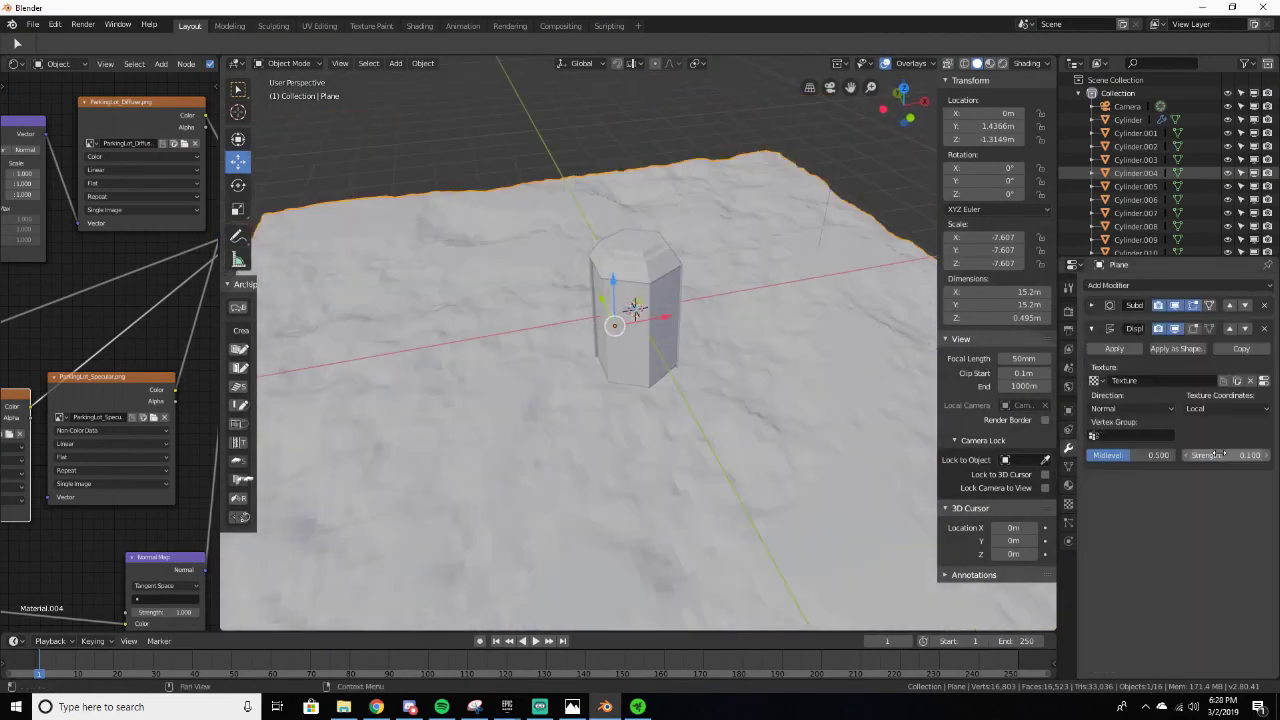
pyautogui.moveTo(889, 295); pyautogui.dragTo(810, 262, button='middle')
# Step: Try a displacement strength of 0.05 on the floor in the rendered preview and set it back to 0.1
pyautogui.doubleClick(1230, 455)
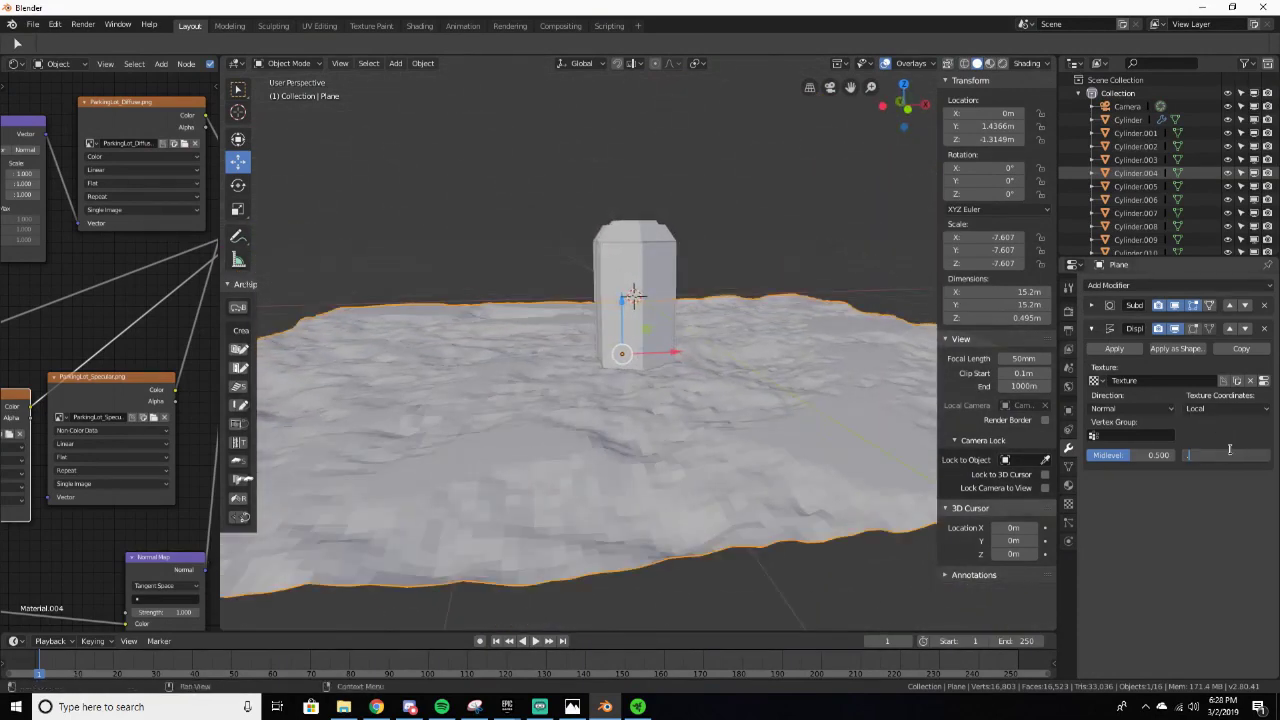
pyautogui.write('.05')
pyautogui.press('Return')
pyautogui.moveTo(809, 391); pyautogui.dragTo(784, 385, button='middle')
pyautogui.press('z')
pyautogui.click(752, 290)
pyautogui.moveTo(752, 288); pyautogui.dragTo(775, 329, button='middle')
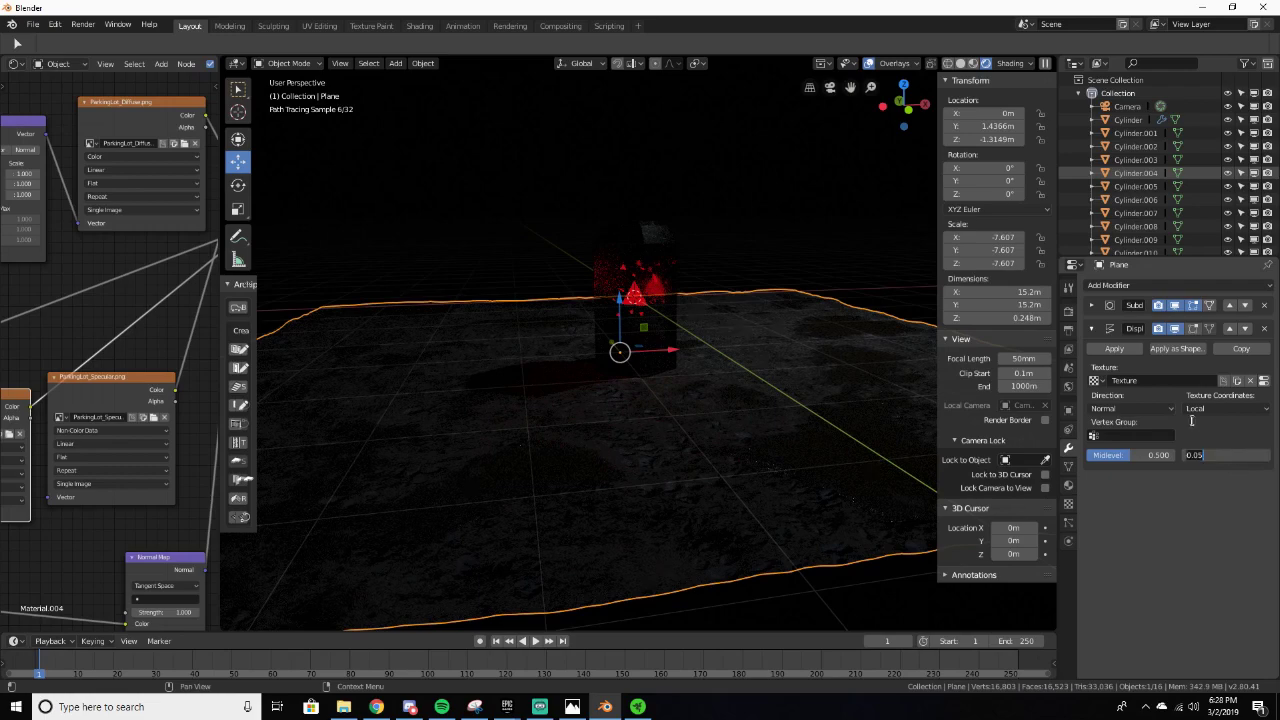
pyautogui.write('0.1')
pyautogui.press('Return')
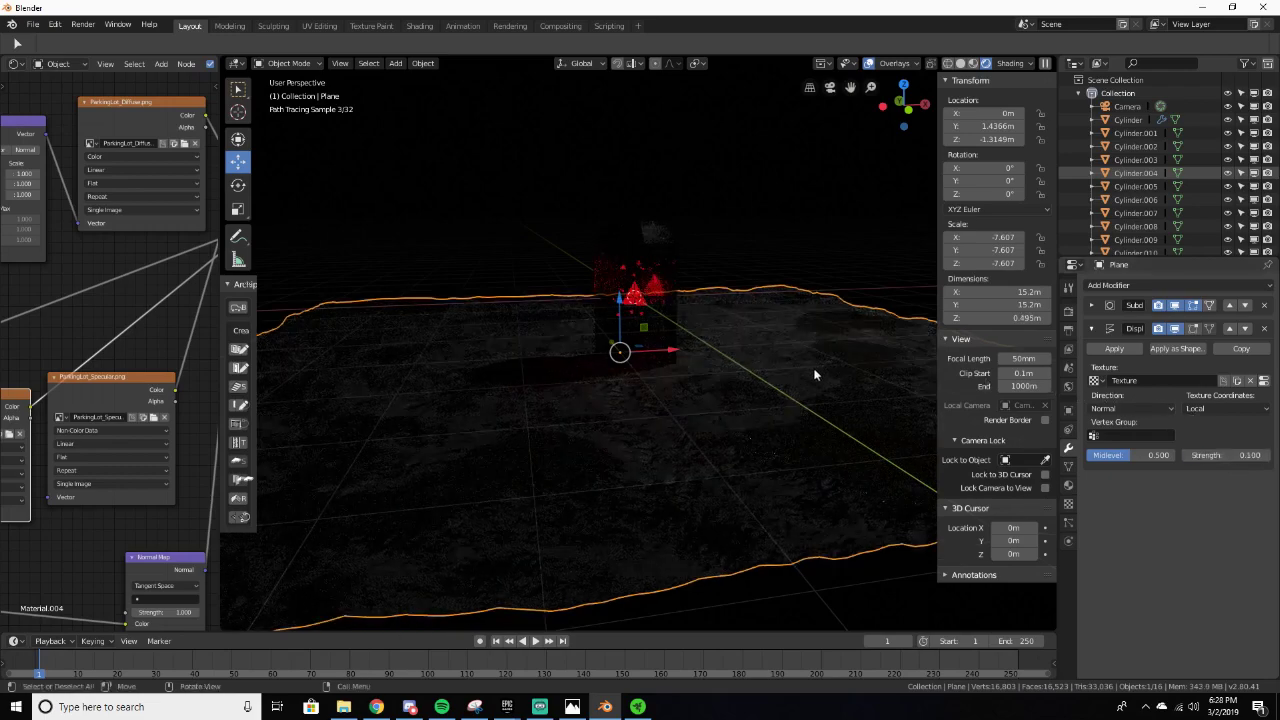
# Step: Inspect the displaced floor in the rendered preview and solid shading, and review its material and displacement texture settings
pyautogui.moveTo(809, 364); pyautogui.dragTo(814, 355, button='middle')
pyautogui.scroll(-1, 812, 356)
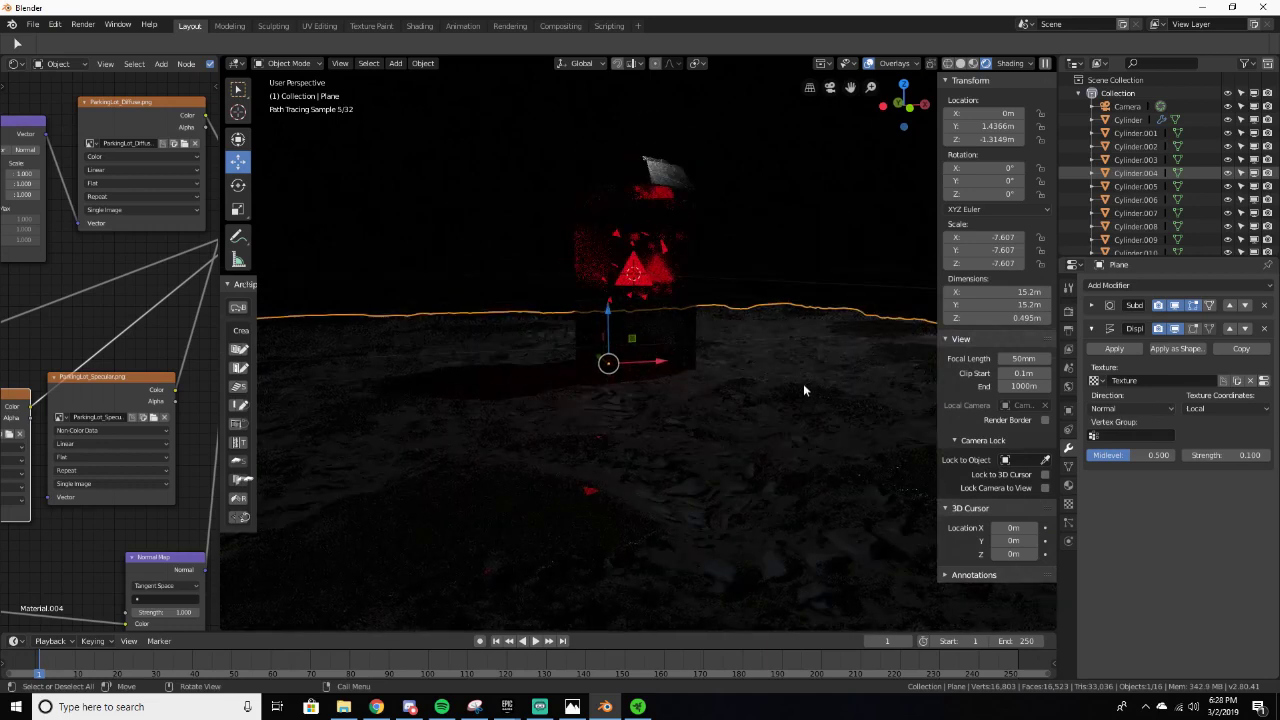
pyautogui.press('z')
pyautogui.click(675, 382)
pyautogui.scroll(-6, 695, 405)
pyautogui.moveTo(699, 415); pyautogui.dragTo(760, 428, button='middle')
pyautogui.click(1068, 484)
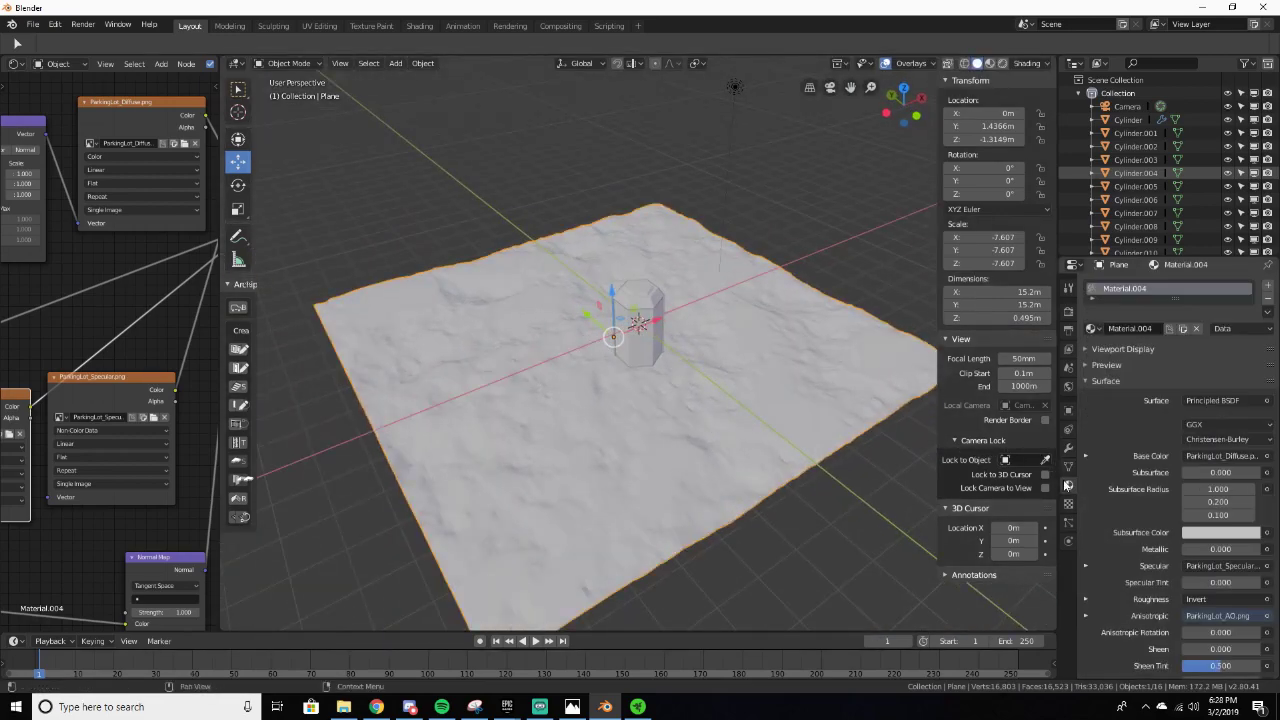
pyautogui.click(1069, 450)
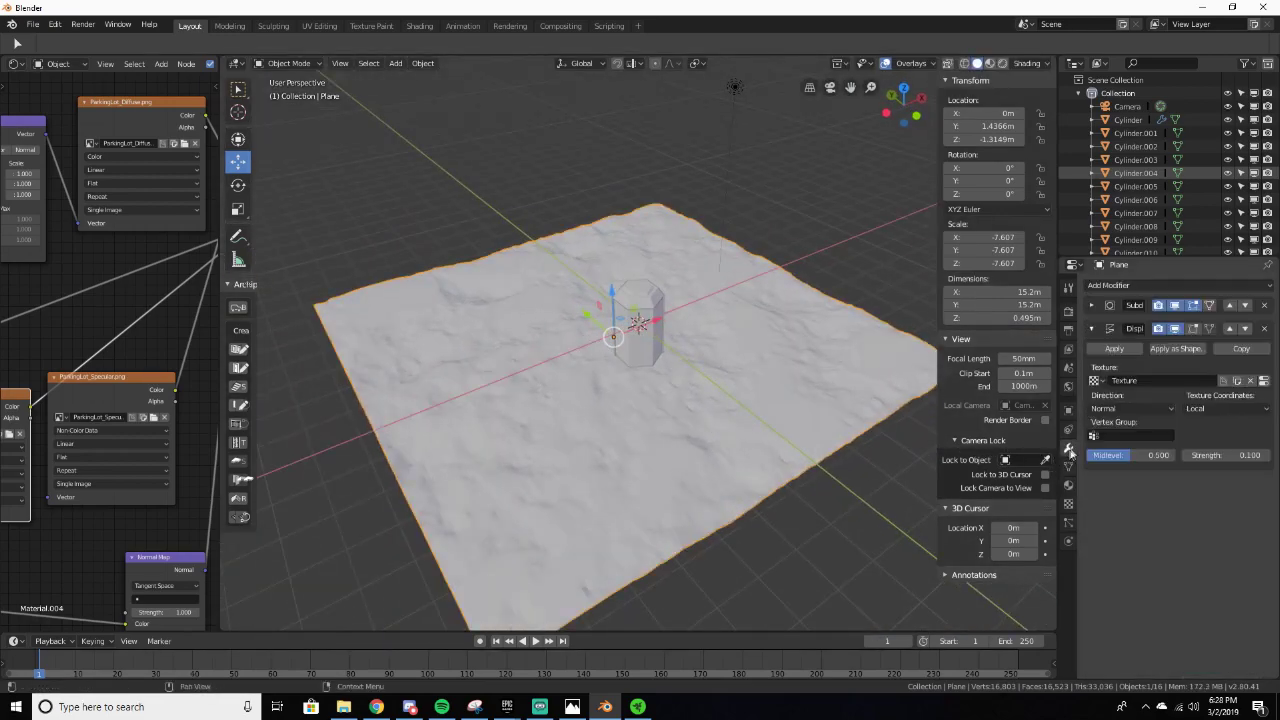
pyautogui.click(1262, 381)
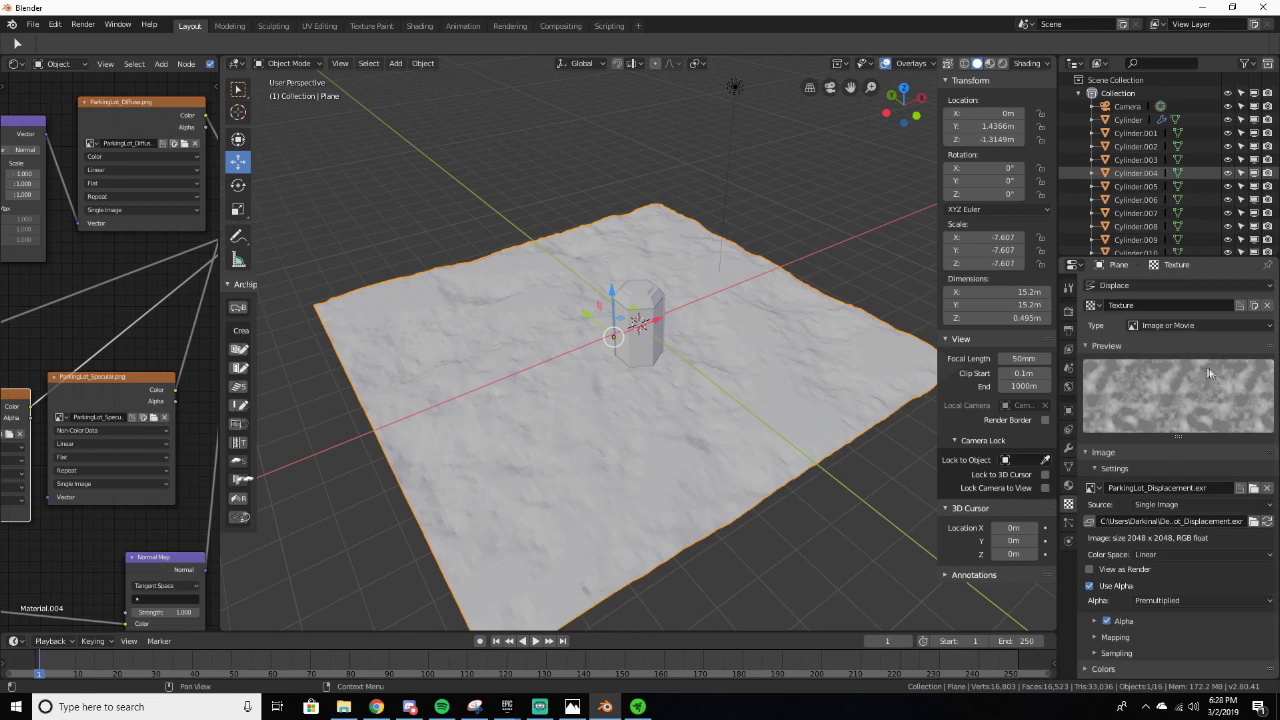
pyautogui.moveTo(728, 404); pyautogui.dragTo(783, 346, button='middle')
pyautogui.scroll(3, 657, 362)
pyautogui.scroll(-5, 743, 402)
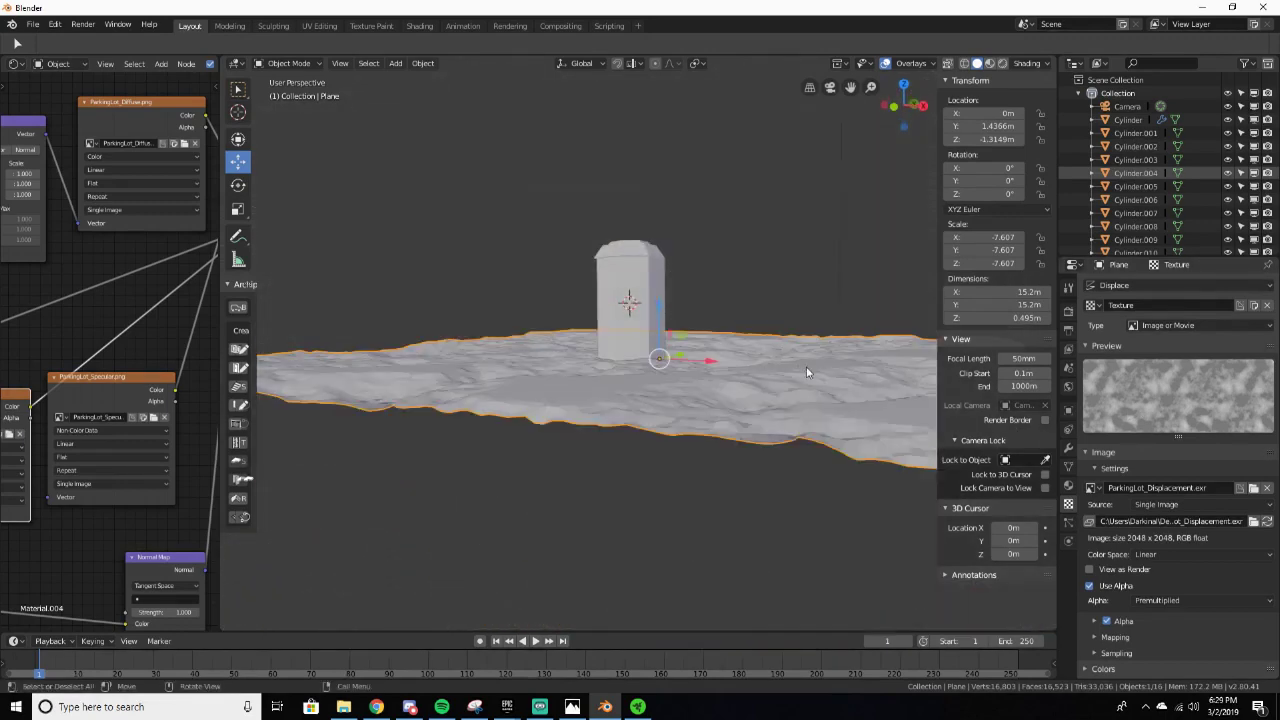
pyautogui.moveTo(578, 400); pyautogui.dragTo(598, 468, button='middle')
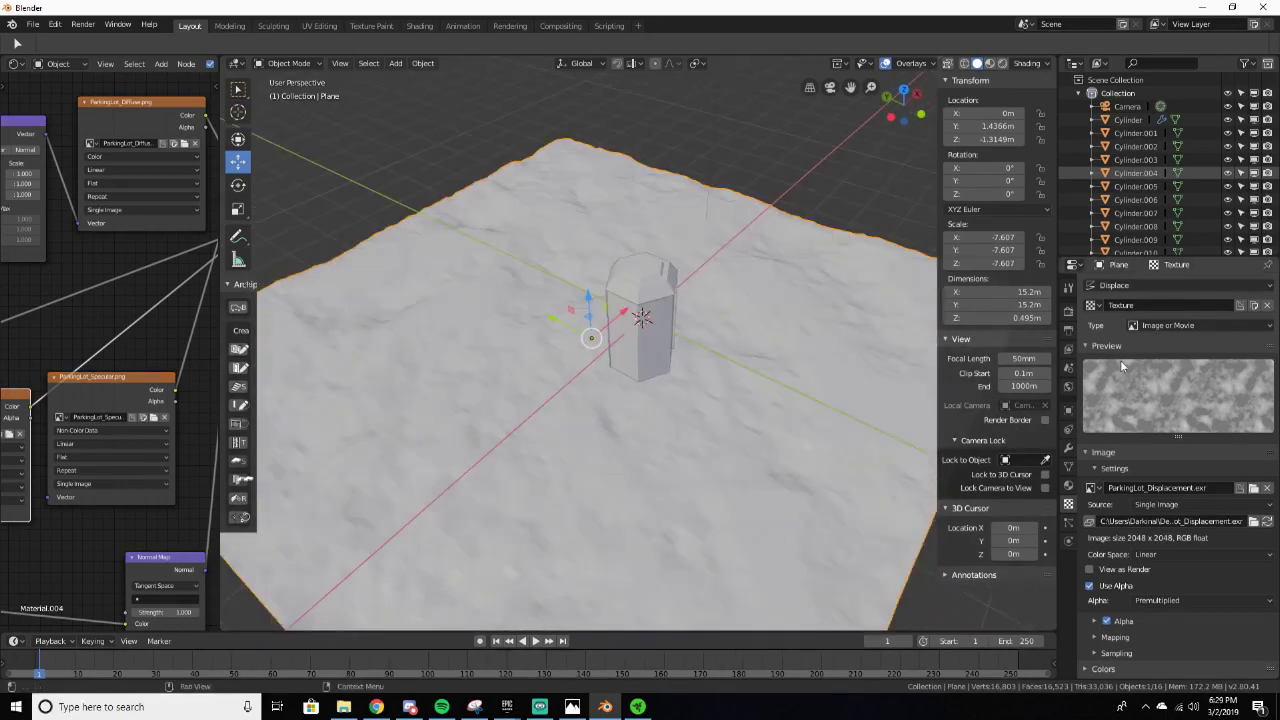
pyautogui.moveTo(640, 380); pyautogui.dragTo(625, 415, button='middle')
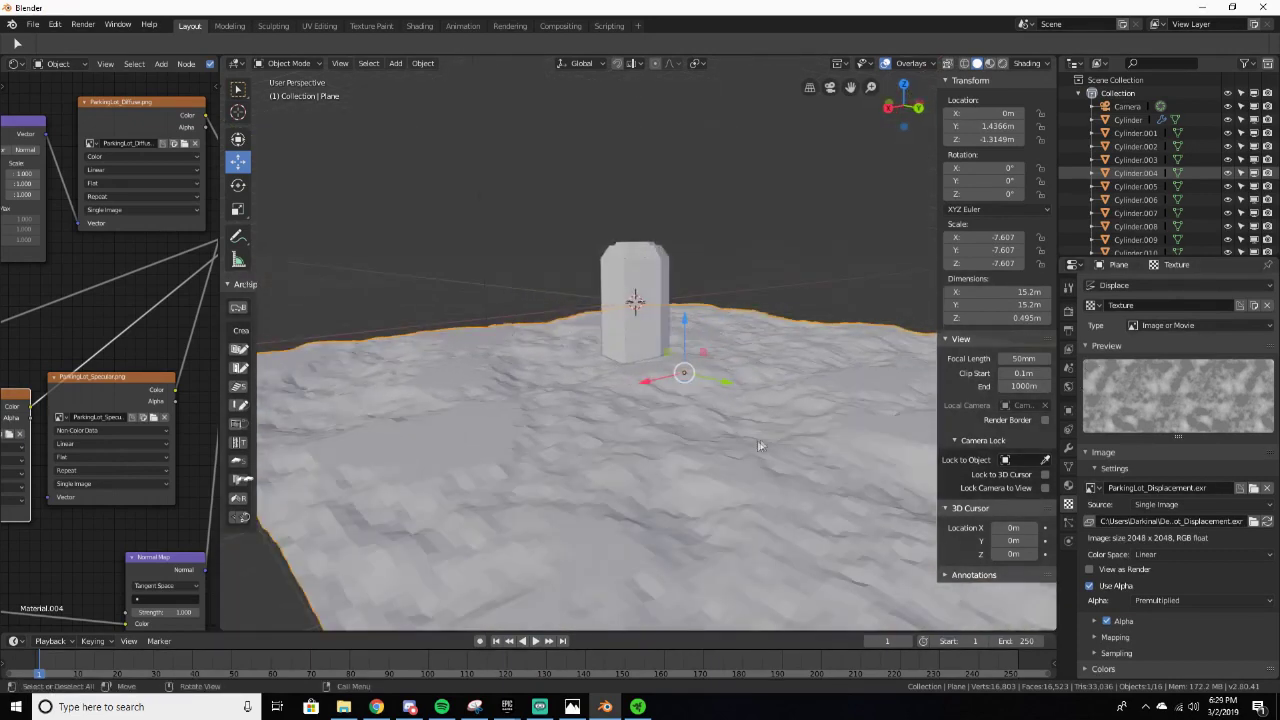
pyautogui.moveTo(700, 420); pyautogui.dragTo(745, 380, button='middle')
# Step: Lower the Midlevel of the floor's Displace modifier to 0.396
pyautogui.click(1068, 449)
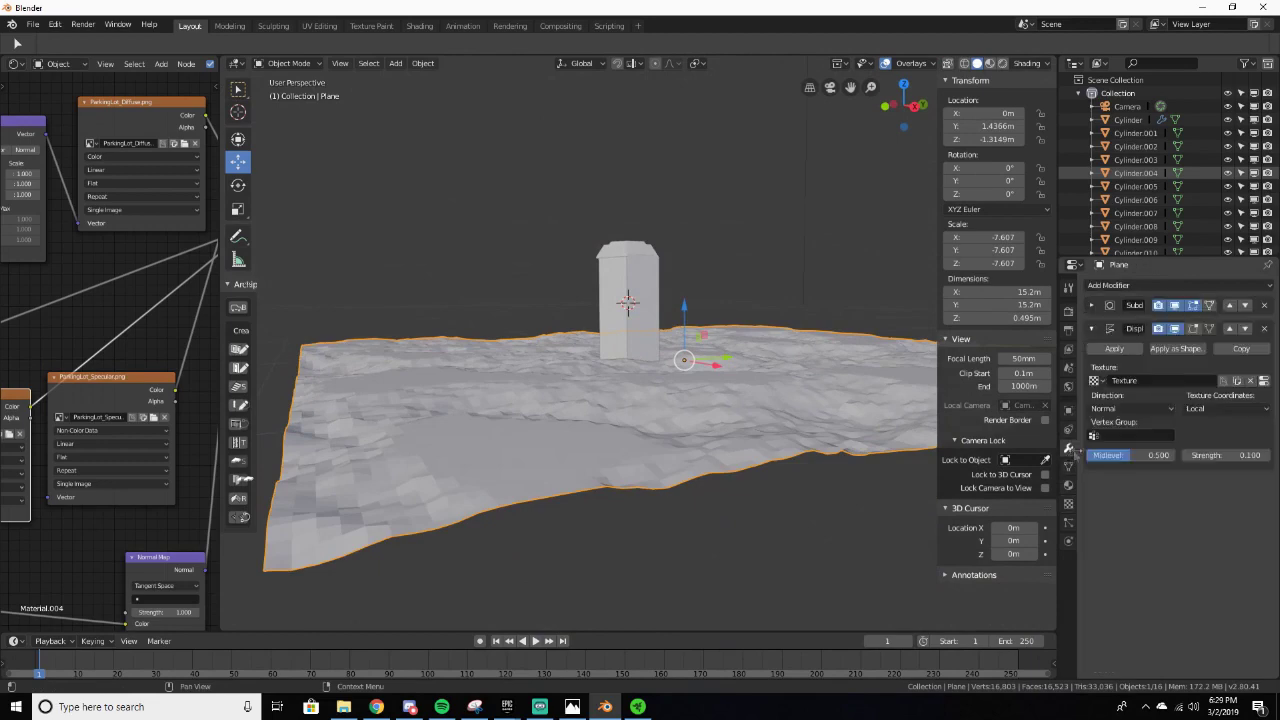
pyautogui.moveTo(1108, 455); pyautogui.dragTo(1106, 461)
pyautogui.moveTo(846, 404); pyautogui.dragTo(956, 431, button='middle')
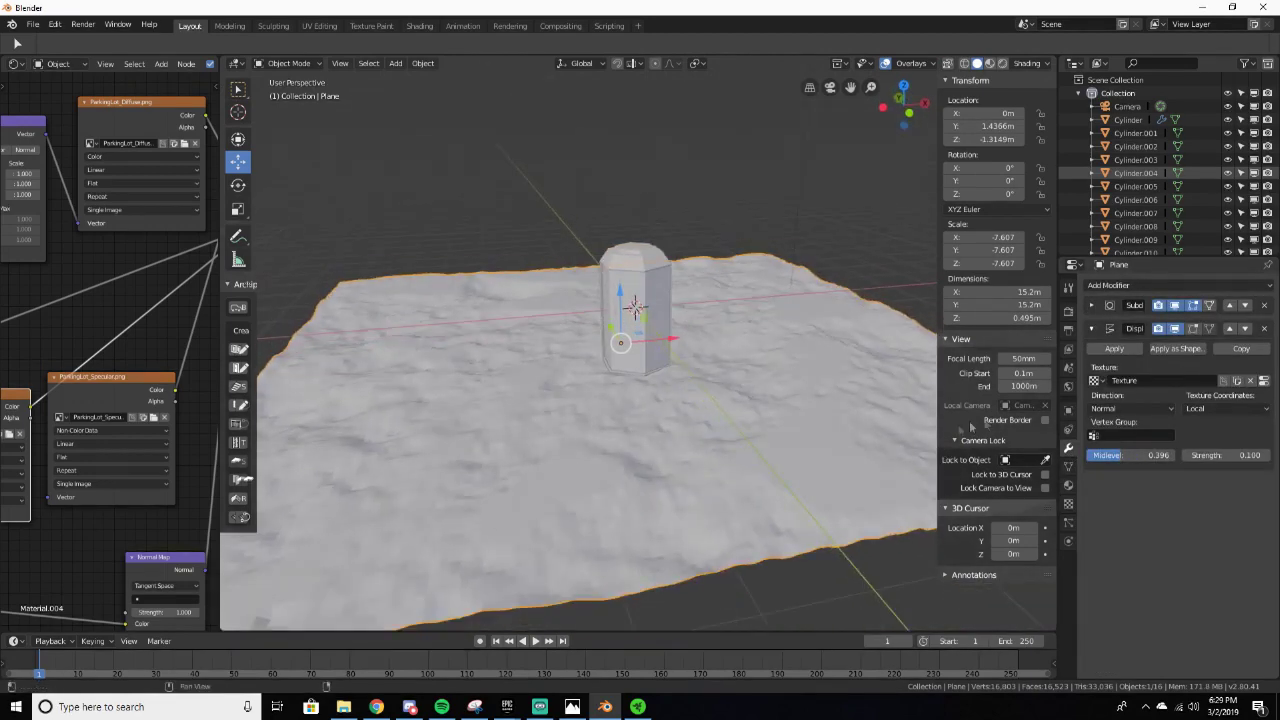
# Step: Collapse the Displace modifier and set the floor's Subdivision Surface viewport subdivisions to 3
pyautogui.click(1094, 329)
pyautogui.click(1092, 305)
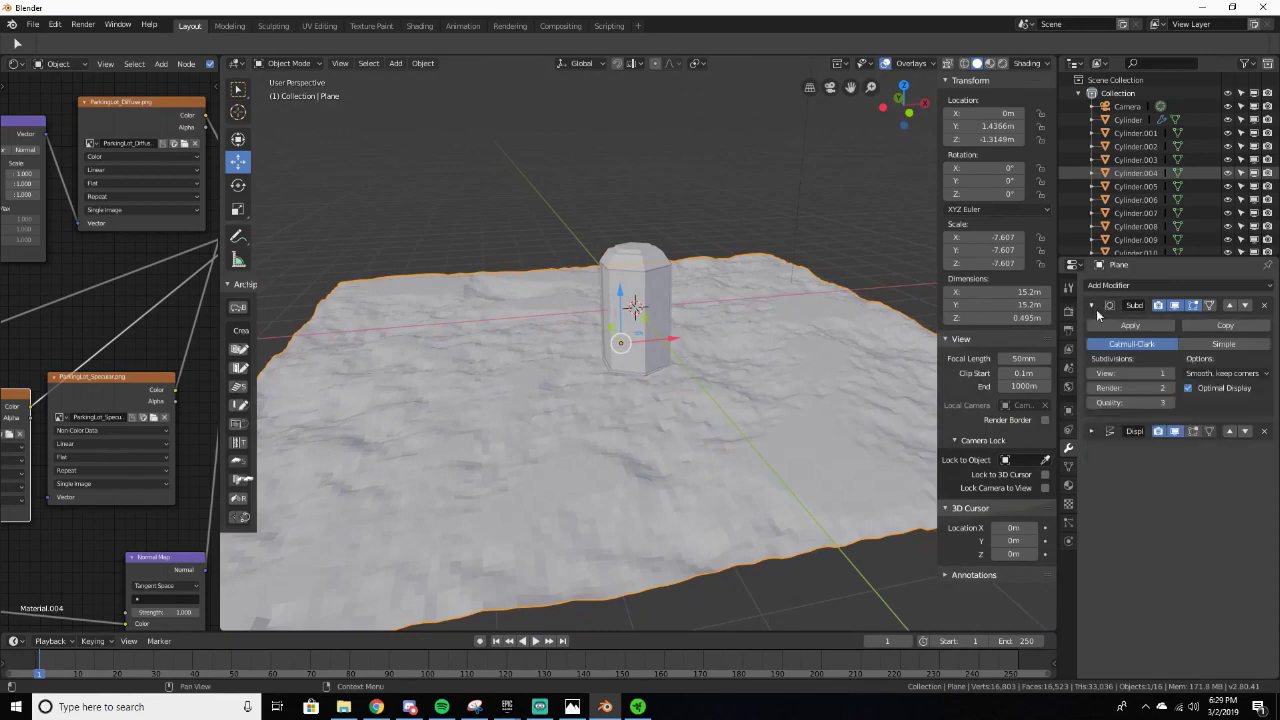
pyautogui.click(1173, 375)
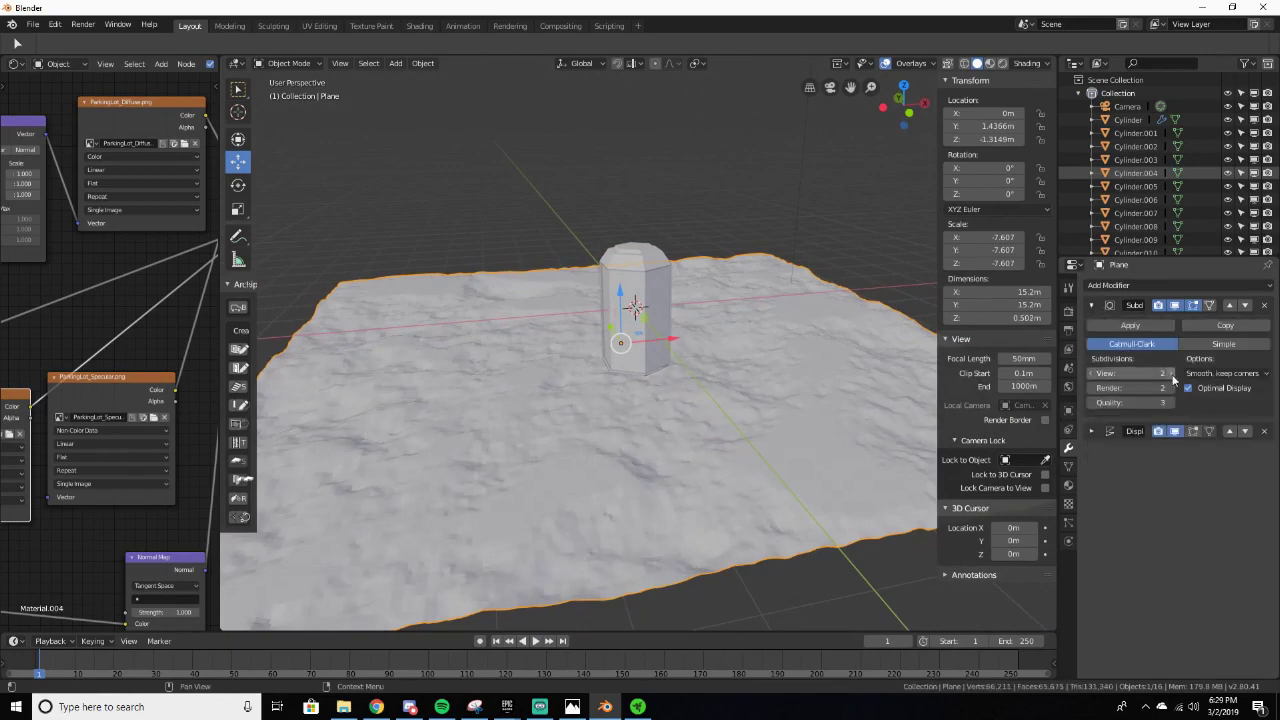
pyautogui.click(1173, 375)
pyautogui.moveTo(735, 354); pyautogui.dragTo(687, 326, button='middle')
pyautogui.scroll(1, 689, 324)
# Step: Examine the more finely subdivided floor in the rendered preview and in solid shading around the capsule
pyautogui.press('z')
pyautogui.click(677, 263)
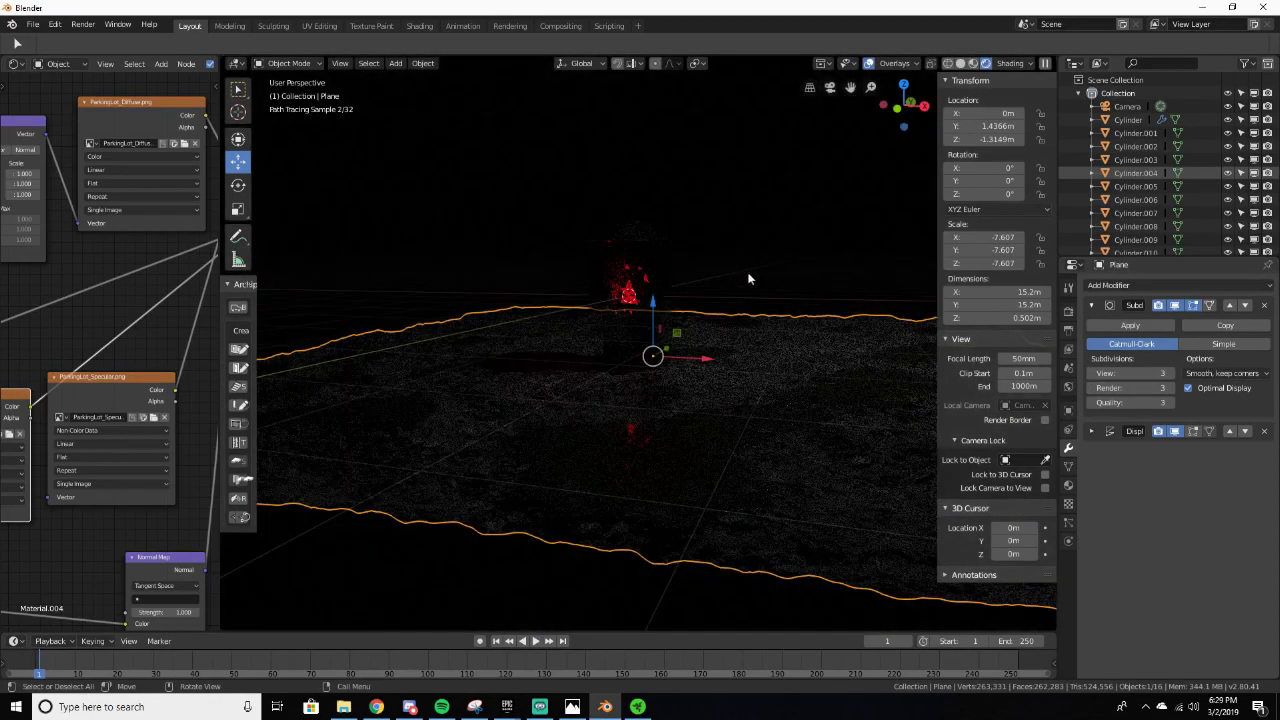
pyautogui.moveTo(748, 274); pyautogui.dragTo(788, 274, button='middle')
pyautogui.press('z')
pyautogui.click(886, 289)
pyautogui.moveTo(886, 289)
pyautogui.mouseDown(button='middle')
pyautogui.moveTo(832, 345)
pyautogui.moveTo(780, 324)
pyautogui.moveTo(801, 374)
pyautogui.moveTo(851, 351)
pyautogui.moveTo(829, 338)
pyautogui.mouseUp(button='middle')
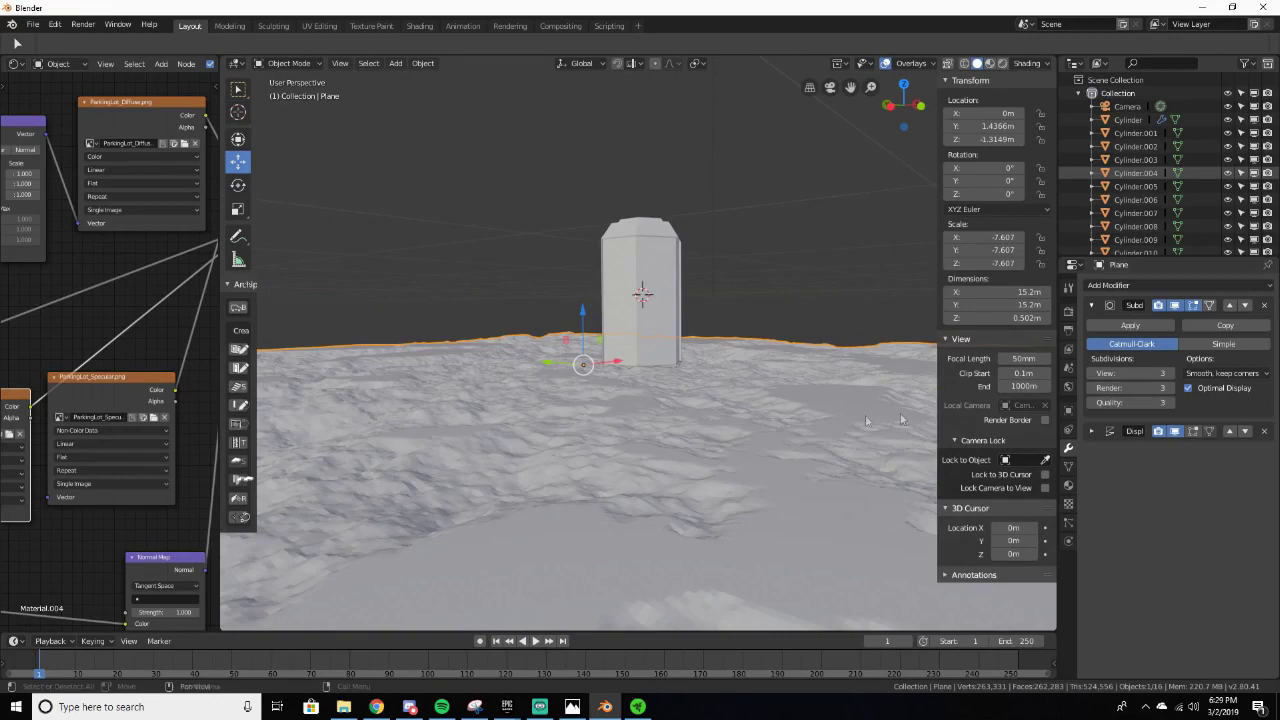
pyautogui.moveTo(700, 475); pyautogui.dragTo(699, 442, button='middle')
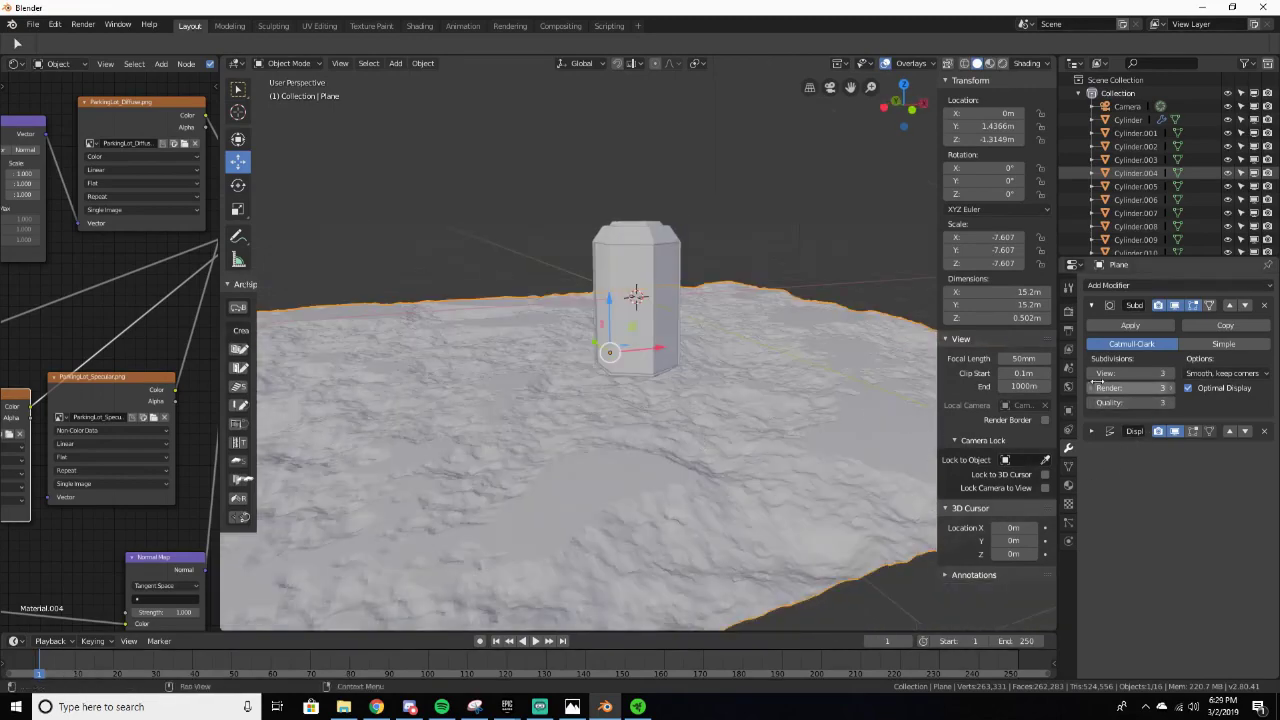
pyautogui.moveTo(682, 377); pyautogui.dragTo(709, 370, button='middle')
# Step: Save the scene as tut3.blend in the eek folder
pyautogui.hotkey('ctrl', 's')
pyautogui.click(337, 97)
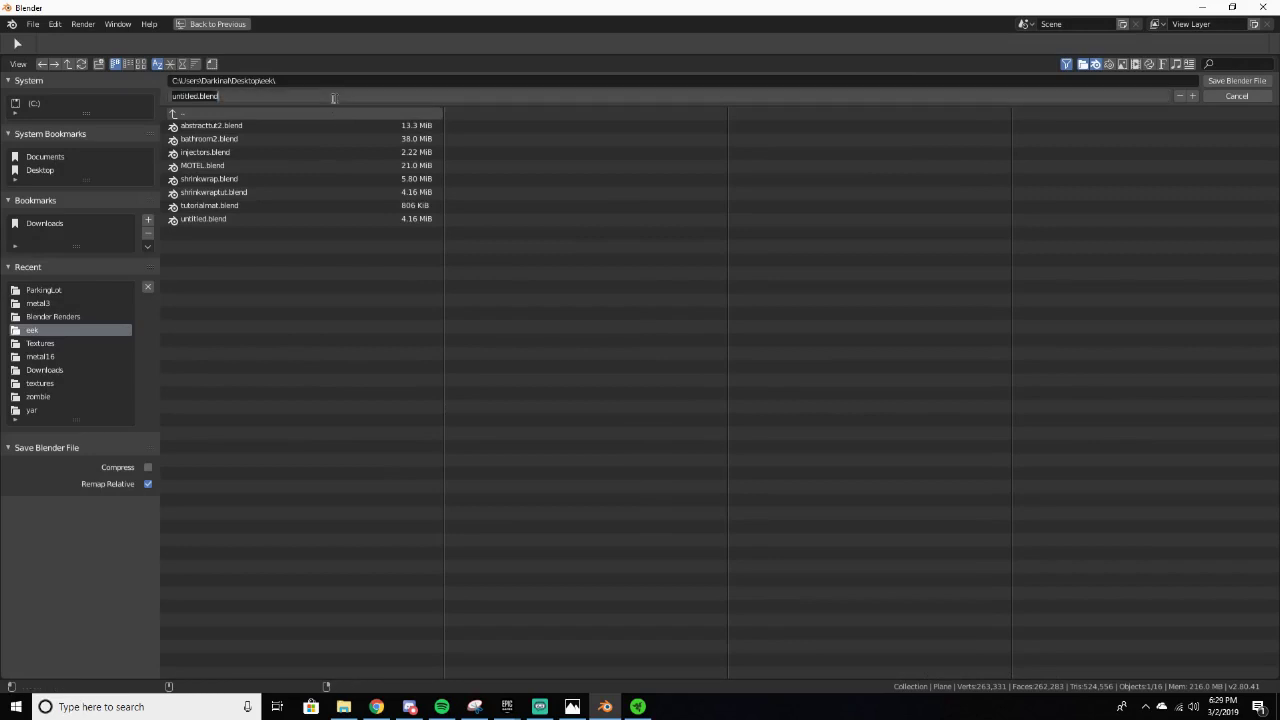
pyautogui.write('tut3')
pyautogui.press('Return')
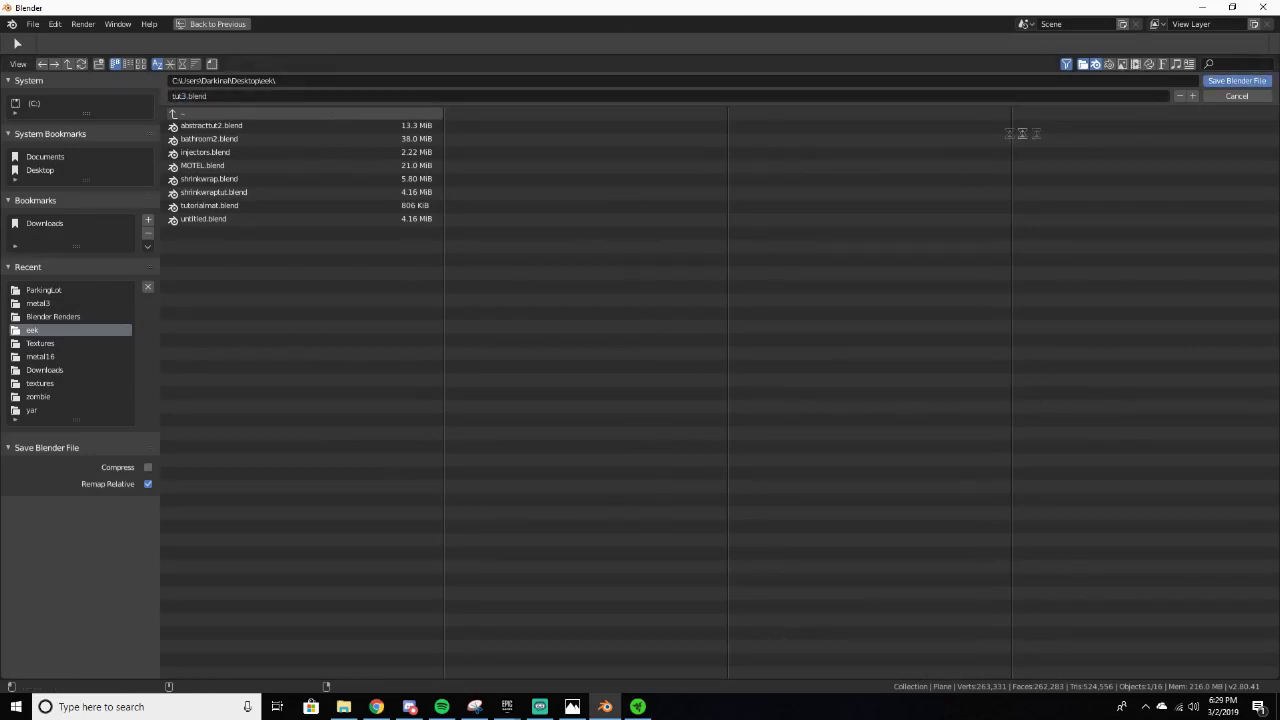
pyautogui.click(1237, 81)
# Step: Lower the floor plane to a Z location of about -1.38 m and move it along Y to about 3.01 m
pyautogui.moveTo(756, 289); pyautogui.dragTo(587, 291, button='middle')
pyautogui.moveTo(609, 300); pyautogui.dragTo(609, 305)
pyautogui.moveTo(609, 305); pyautogui.dragTo(731, 343, button='middle')
pyautogui.scroll(2, 572, 295)
pyautogui.scroll(-3, 598, 349)
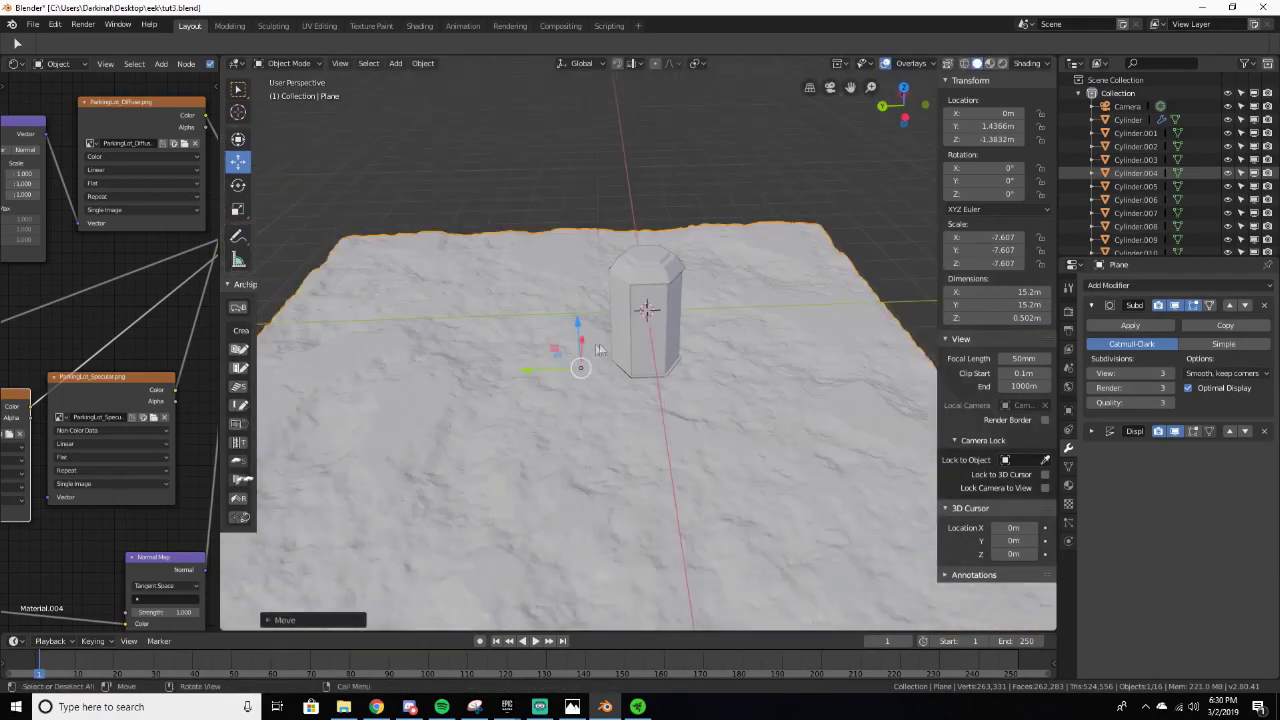
pyautogui.moveTo(557, 373); pyautogui.dragTo(484, 373)
pyautogui.moveTo(484, 373); pyautogui.dragTo(363, 349, button='middle')
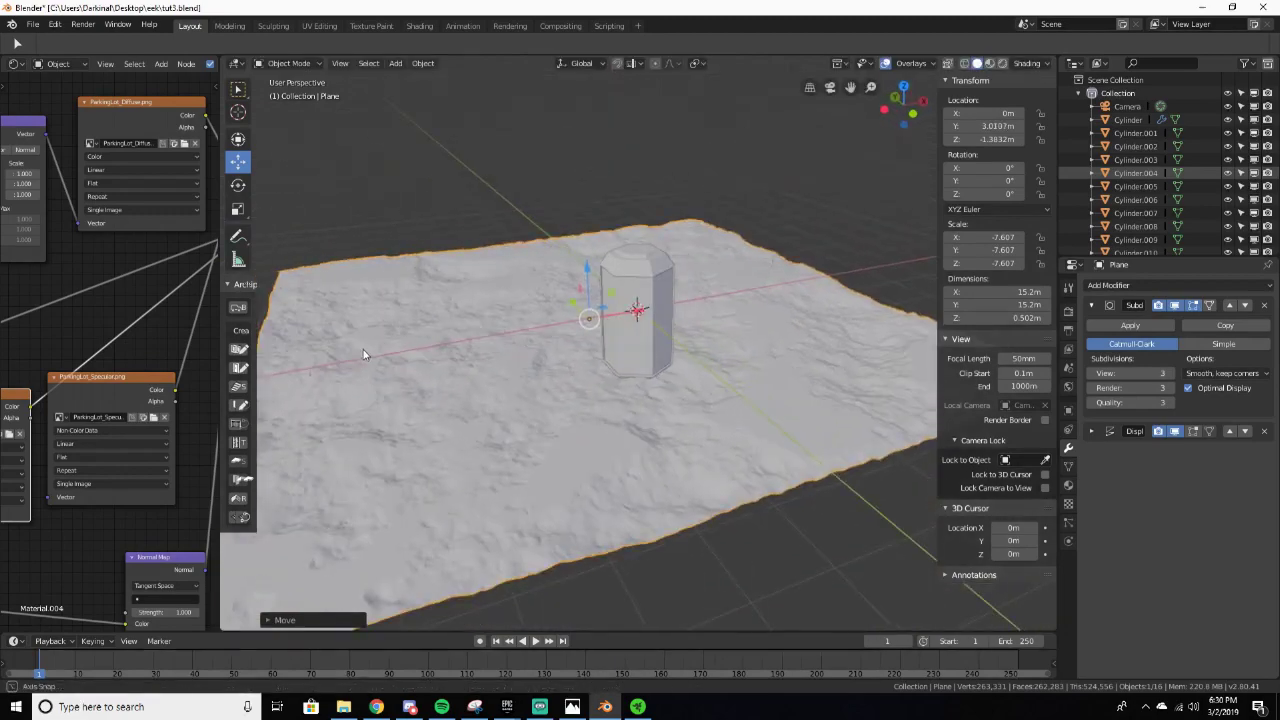
# Step: Fine-tune the floor plane's position beneath the capsule's base and select the capsule body
pyautogui.moveTo(640, 315); pyautogui.dragTo(655, 309)
pyautogui.scroll(2, 654, 303)
pyautogui.moveTo(654, 302)
pyautogui.mouseDown(button='middle')
pyautogui.moveTo(657, 274)
pyautogui.moveTo(574, 314)
pyautogui.moveTo(669, 297)
pyautogui.moveTo(667, 281)
pyautogui.mouseUp(button='middle')
pyautogui.scroll(2, 657, 274)
pyautogui.scroll(2, 655, 273)
pyautogui.moveTo(590, 318); pyautogui.dragTo(640, 334)
pyautogui.scroll(-4, 625, 320)
pyautogui.click(647, 340)
pyautogui.moveTo(611, 302); pyautogui.dragTo(611, 307)
pyautogui.moveTo(611, 307); pyautogui.dragTo(735, 345, button='middle')
pyautogui.click(664, 210)
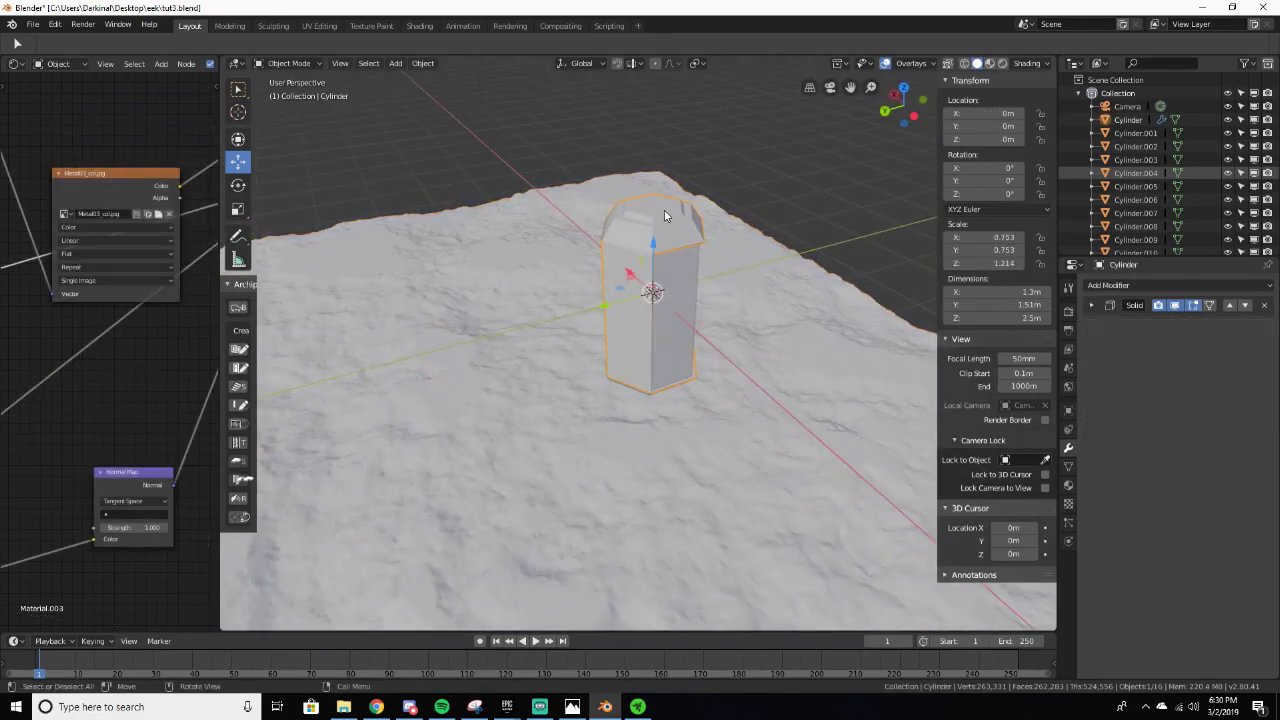
# Step: Join the capsule's outer body and its inner shell into a single object
pyautogui.moveTo(654, 218); pyautogui.dragTo(550, 200, button='middle')
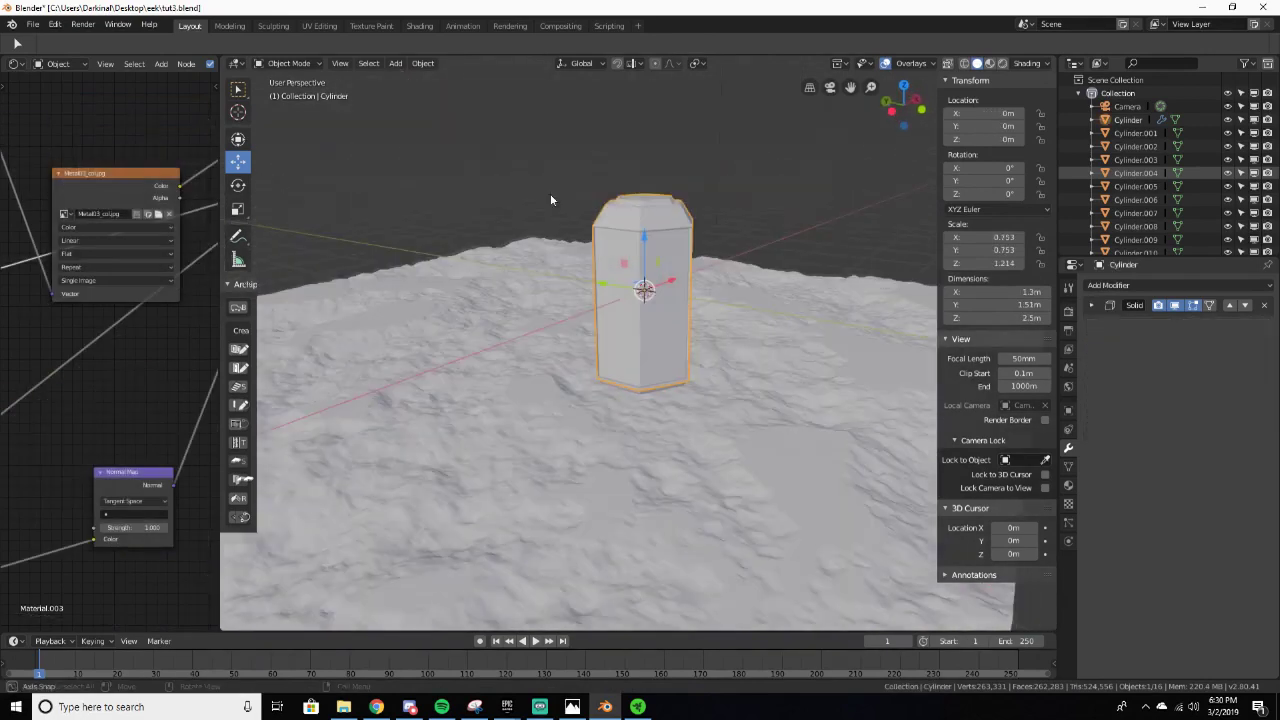
pyautogui.keyDown('shift'); pyautogui.click(663, 236); pyautogui.keyUp('shift')
pyautogui.moveTo(663, 236)
pyautogui.mouseDown(button='middle')
pyautogui.moveTo(653, 257)
pyautogui.moveTo(651, 244)
pyautogui.moveTo(668, 250)
pyautogui.mouseUp(button='middle')
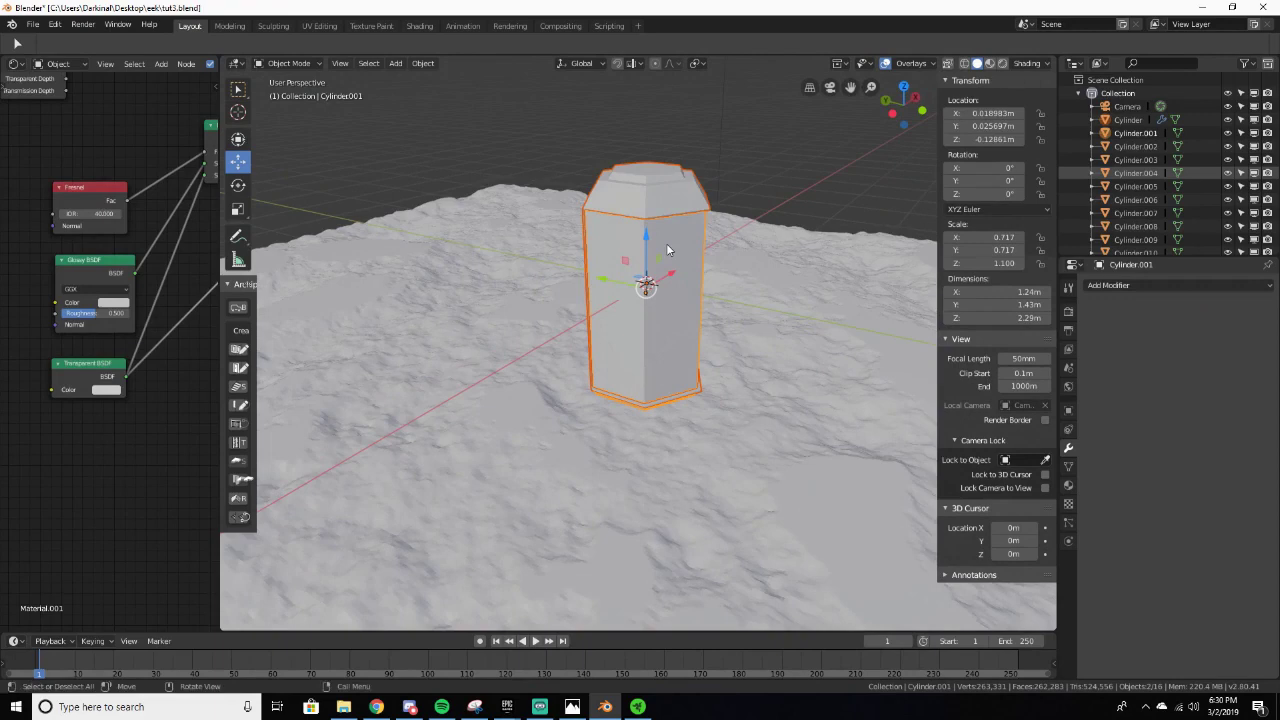
pyautogui.press('Delete')
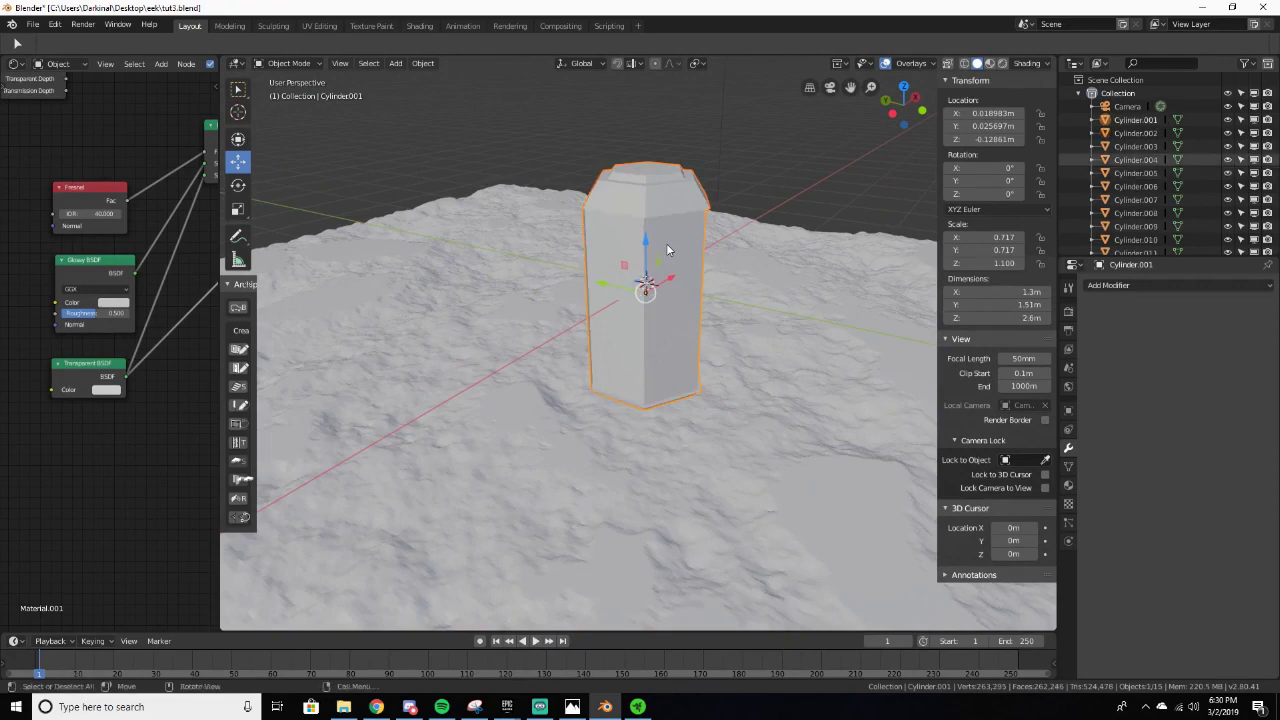
pyautogui.moveTo(607, 290)
pyautogui.mouseDown()
pyautogui.moveTo(732, 268)
pyautogui.moveTo(605, 292)
pyautogui.moveTo(608, 306)
pyautogui.mouseUp()
pyautogui.hotkey('ctrl', 'z')
pyautogui.moveTo(608, 306); pyautogui.dragTo(616, 200, button='middle')
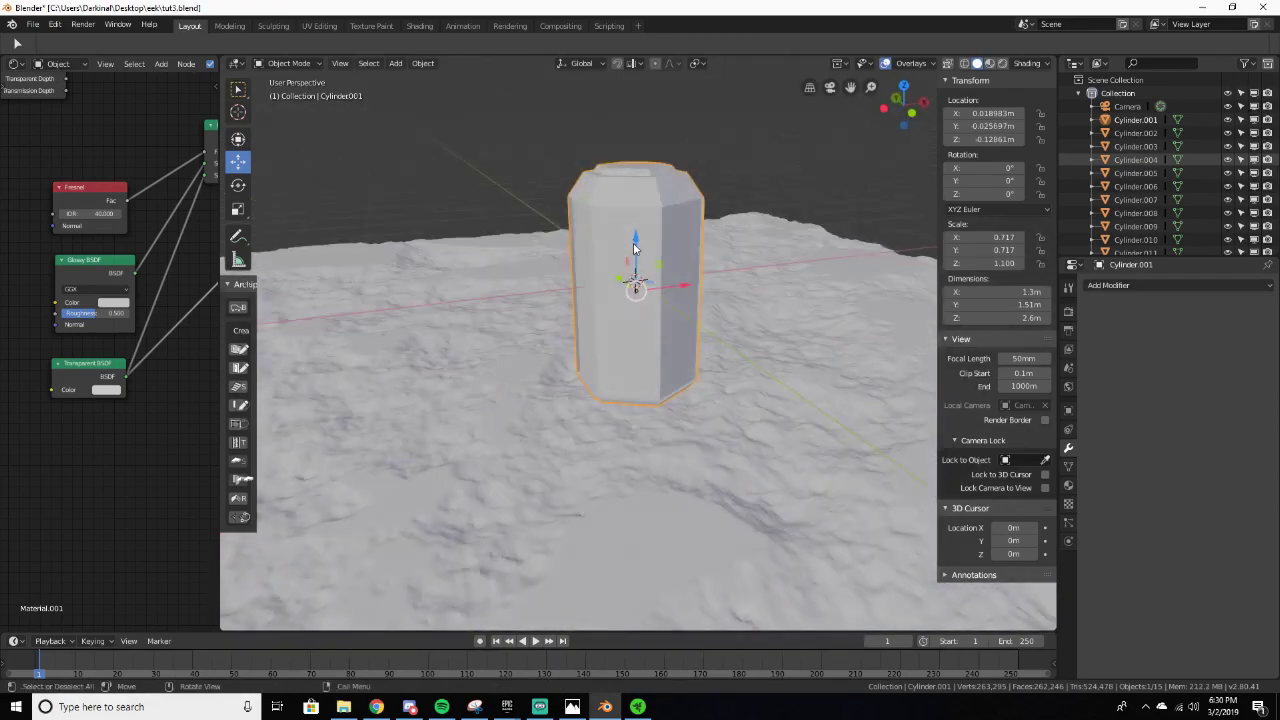
# Step: Duplicate the joined capsule and move the copy to about X 3.01 m, Y 2.27 m behind the original
pyautogui.moveTo(641, 249); pyautogui.dragTo(603, 285, button='middle')
pyautogui.hotkey('shift', 'd')
pyautogui.click(603, 285)
pyautogui.moveTo(603, 285); pyautogui.dragTo(445, 205)
pyautogui.moveTo(632, 222); pyautogui.dragTo(527, 172, button='middle')
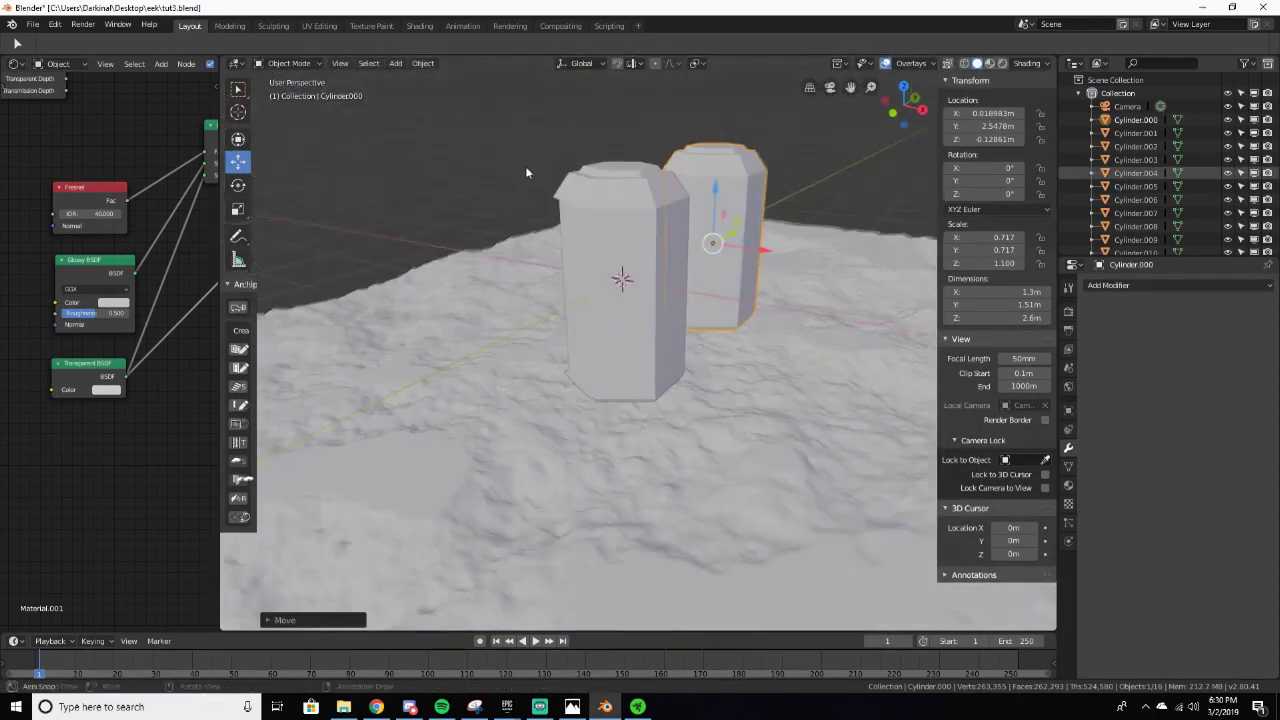
pyautogui.moveTo(750, 251); pyautogui.dragTo(853, 264)
pyautogui.moveTo(853, 264); pyautogui.dragTo(577, 268, button='middle')
pyautogui.moveTo(580, 262); pyautogui.dragTo(607, 268)
pyautogui.click(618, 272)
pyautogui.moveTo(618, 272); pyautogui.dragTo(650, 286, button='middle')
pyautogui.click(631, 300)
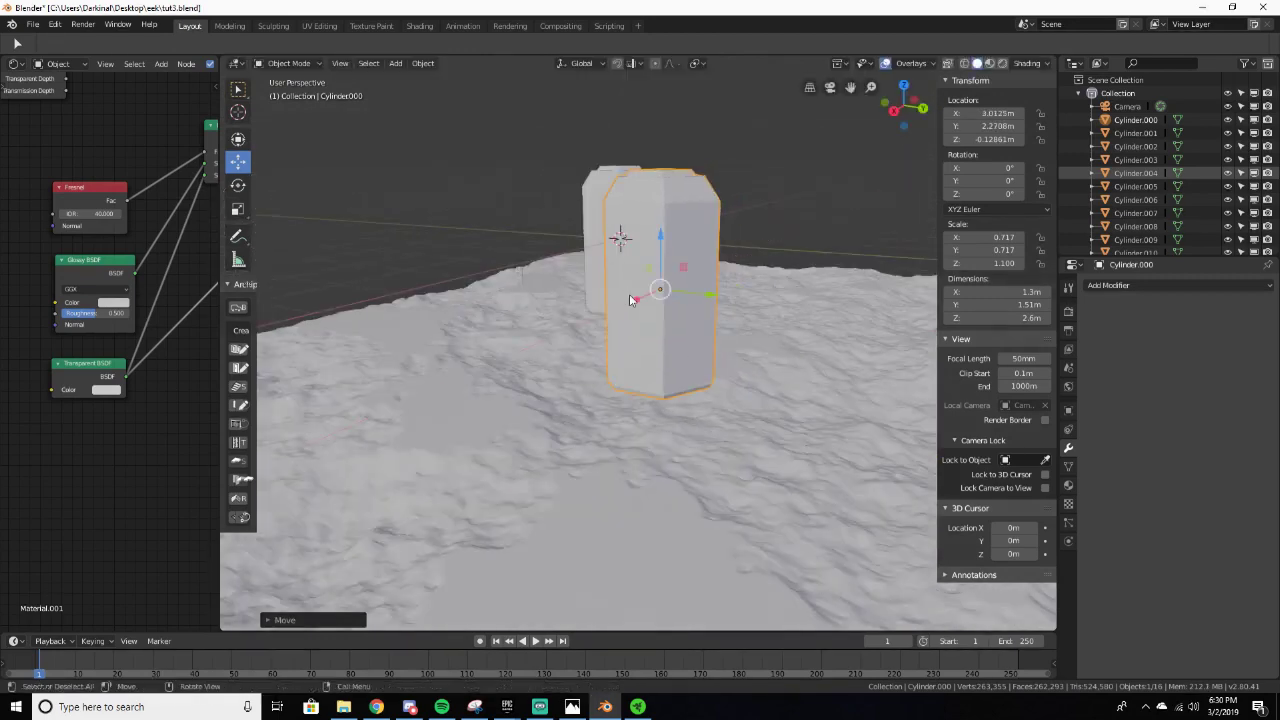
# Step: Align the camera to a low view of both capsules and set its focal length to 48 mm
pyautogui.moveTo(708, 292); pyautogui.dragTo(724, 254, button='middle')
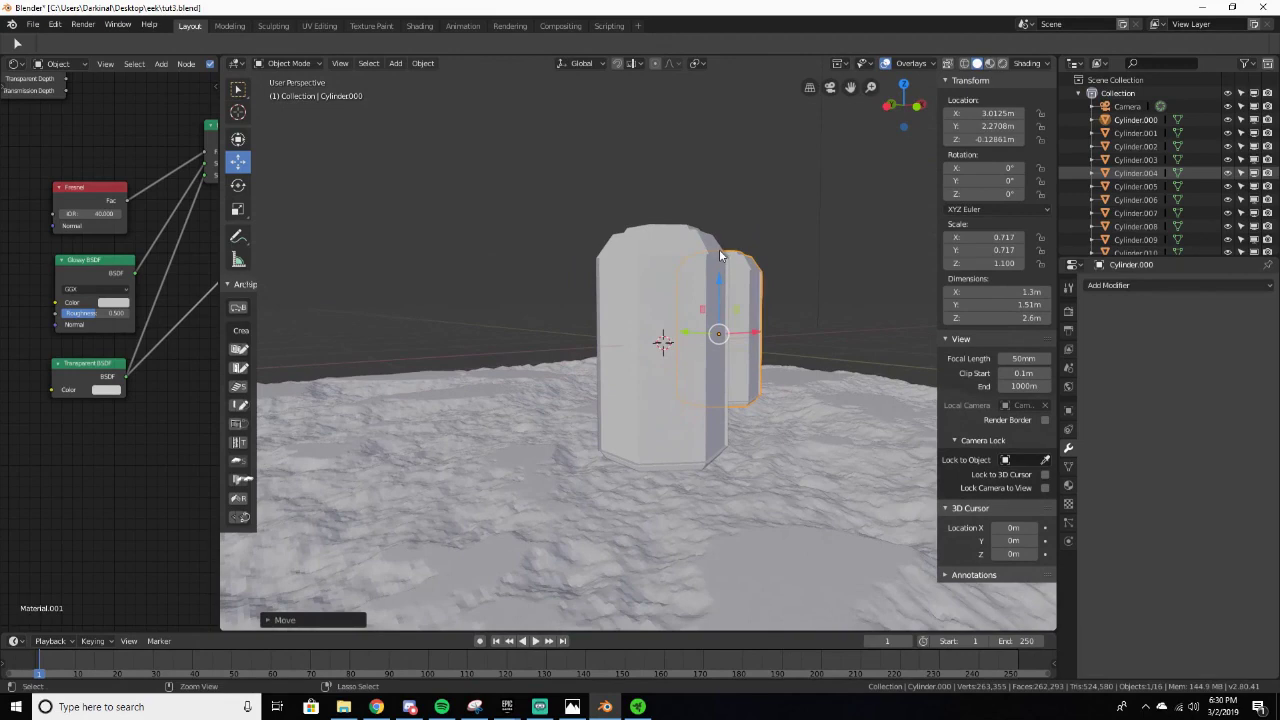
pyautogui.press('ctrl+alt+KP_0')
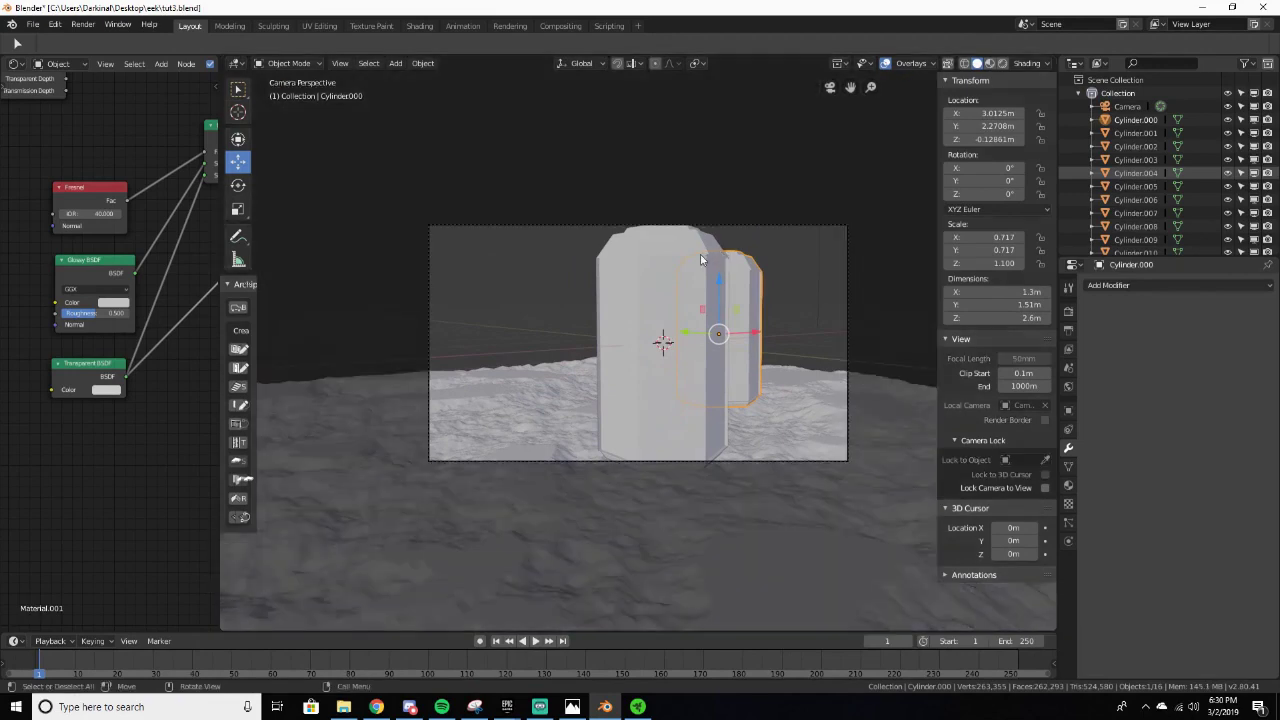
pyautogui.click(1127, 106)
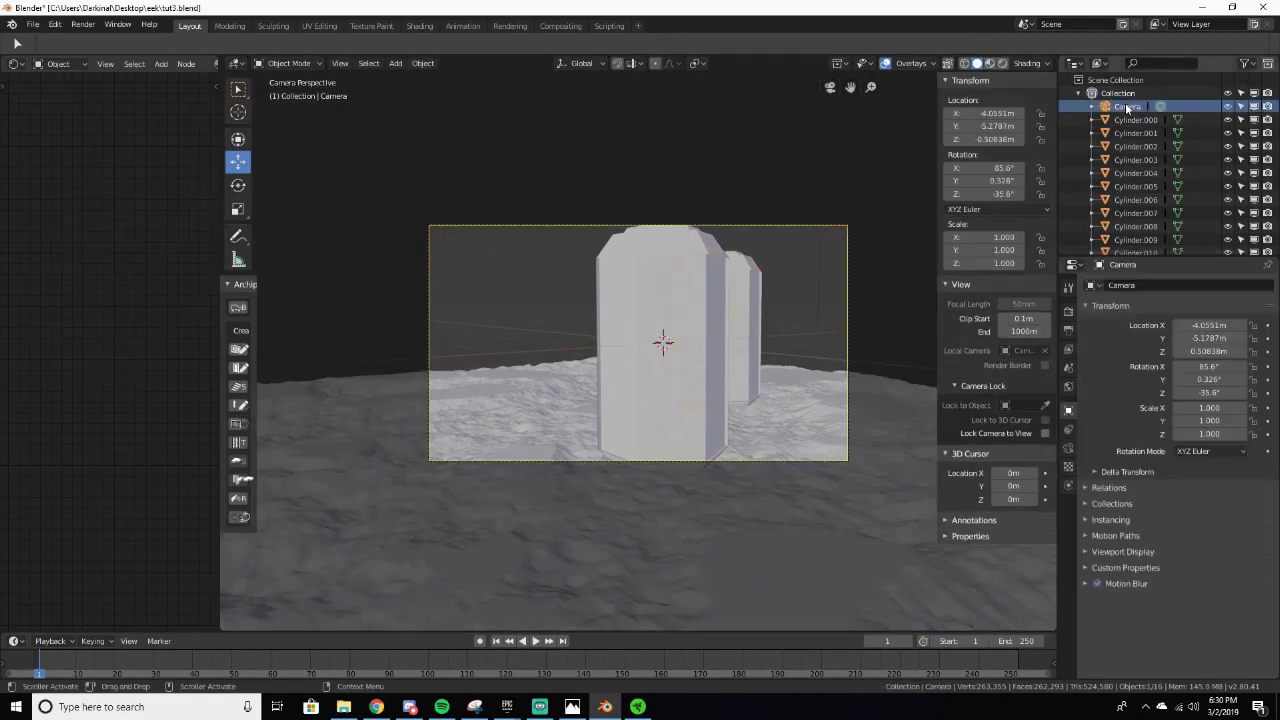
pyautogui.click(1069, 449)
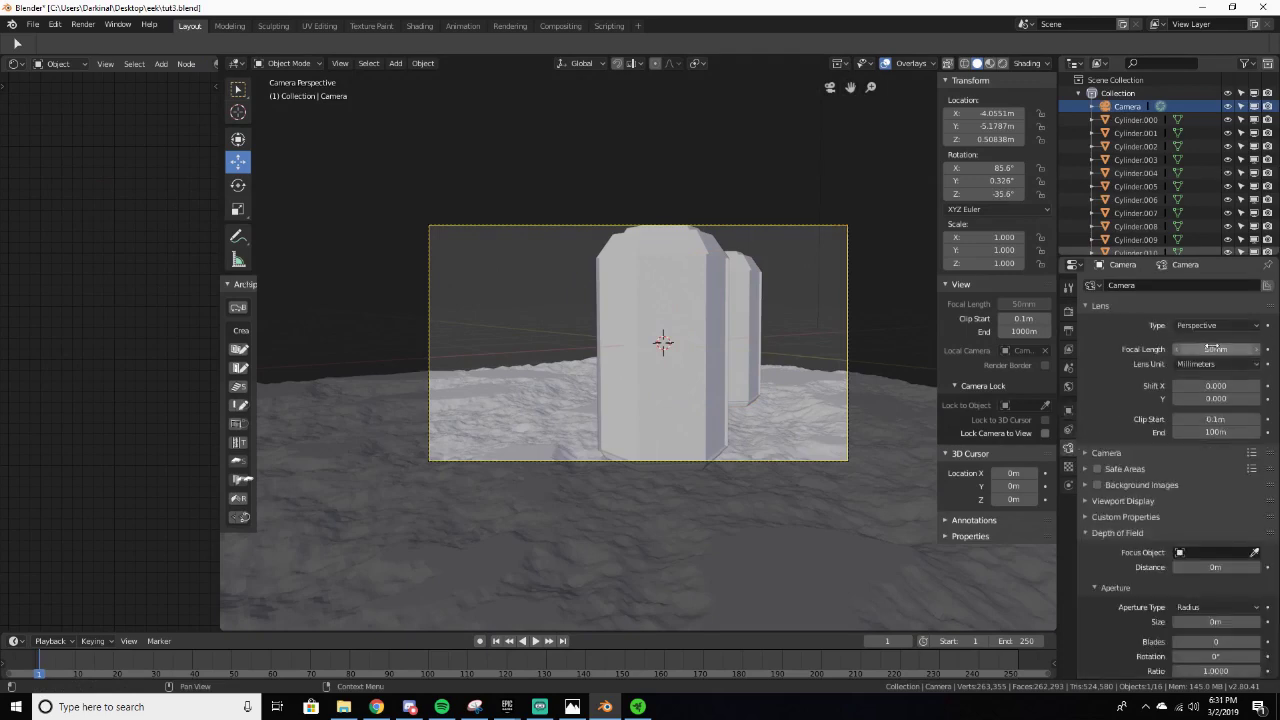
pyautogui.moveTo(1216, 349); pyautogui.dragTo(1206, 349)
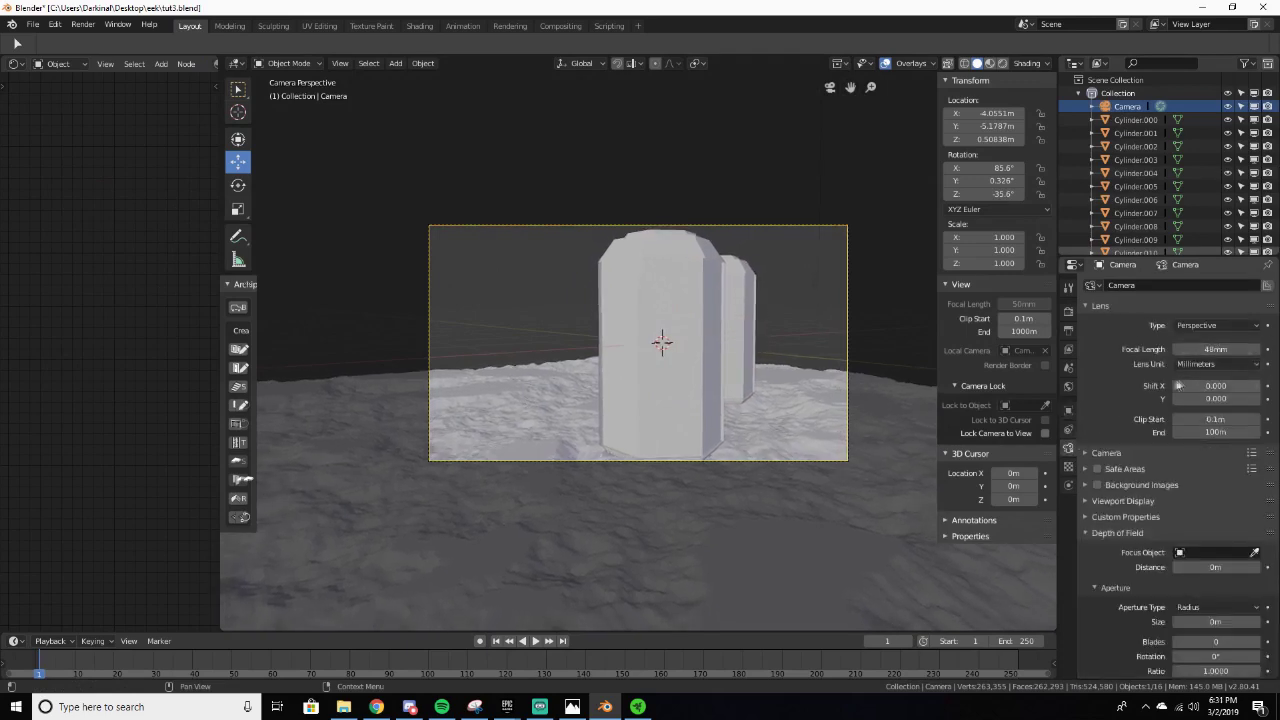
# Step: Tilt the duplicated capsule 8.75° around the Y axis
pyautogui.click(740, 285)
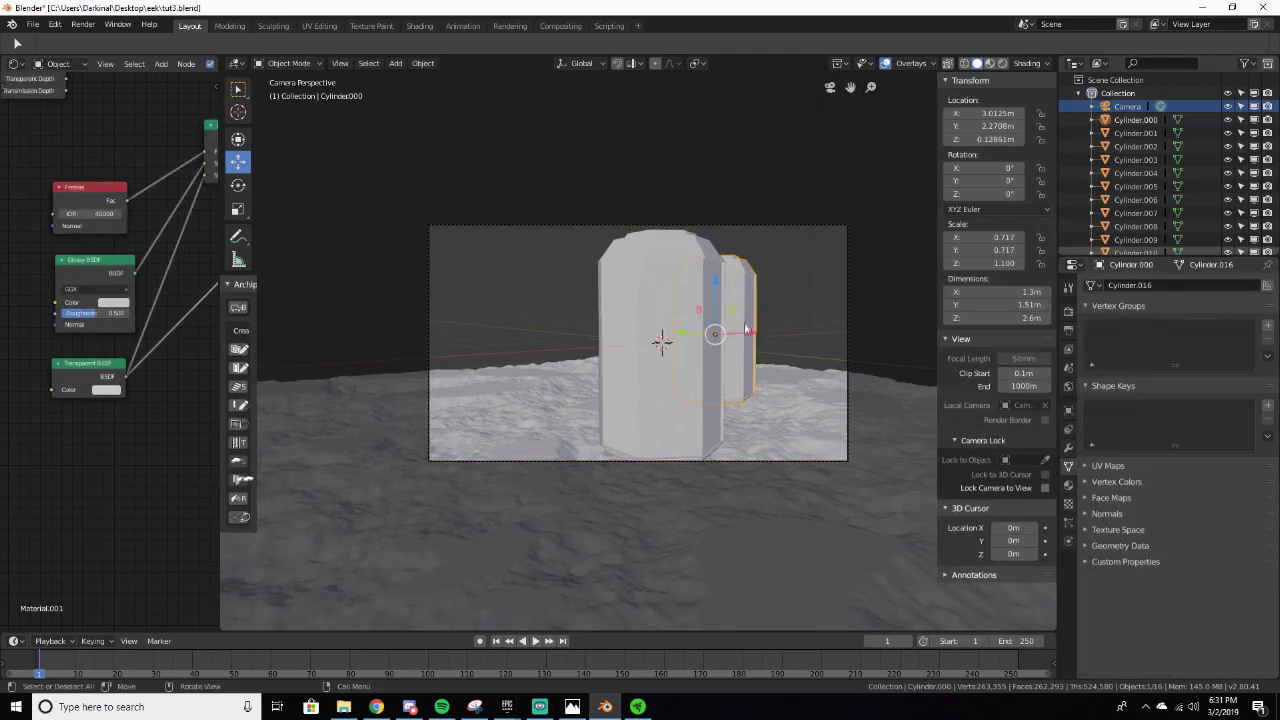
pyautogui.click(238, 185)
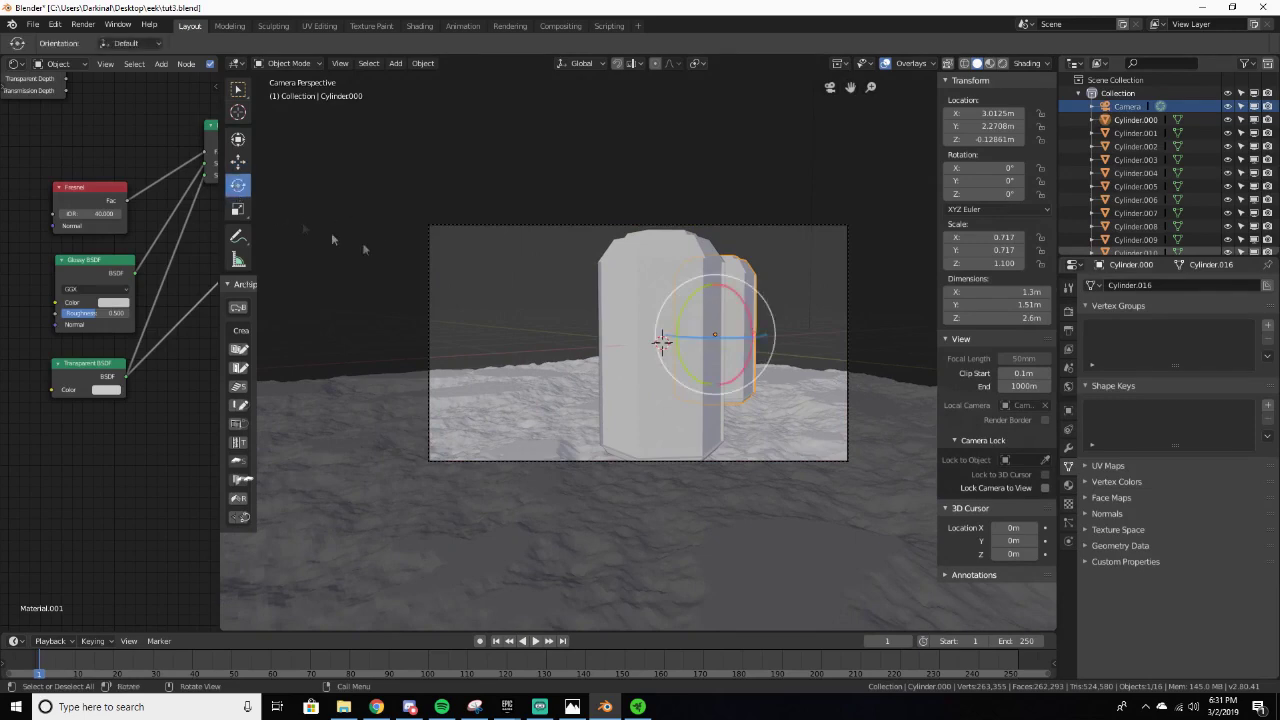
pyautogui.moveTo(697, 294); pyautogui.dragTo(700, 288)
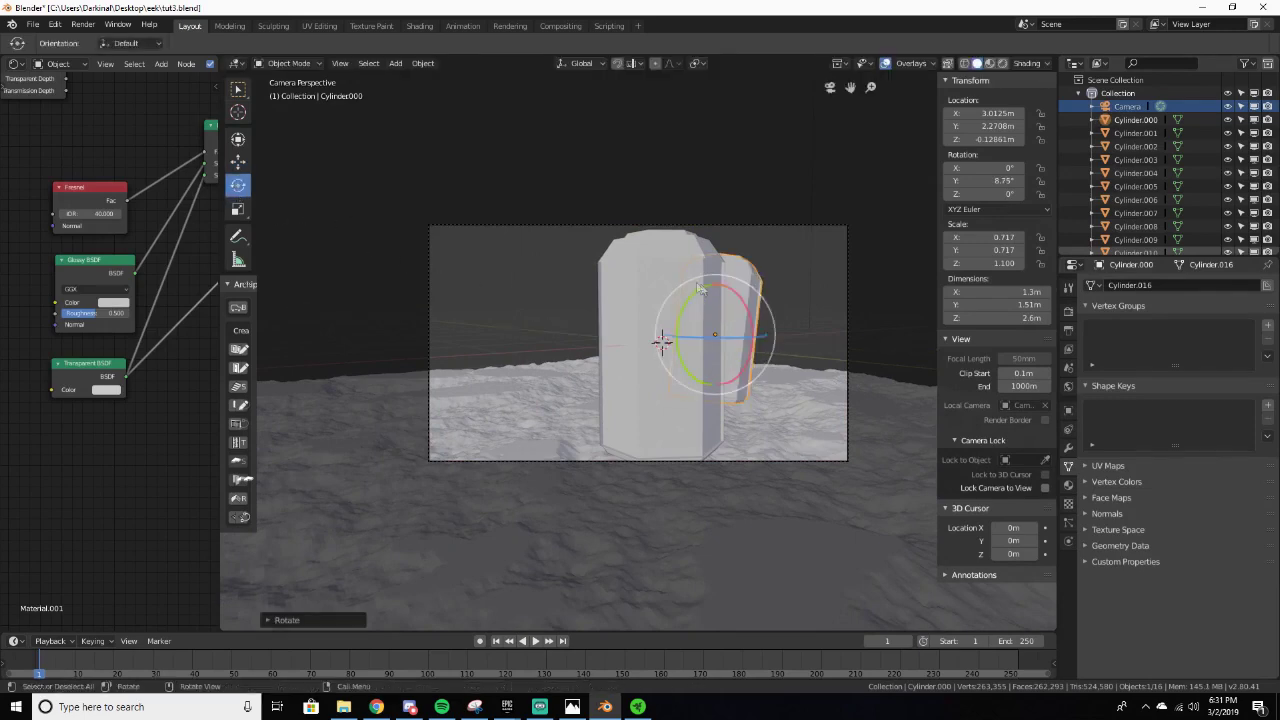
# Step: Move the tilted capsule to about X 4.80 m, Y 1.94 m and sink it to Z -0.417 m in the floor
pyautogui.click(238, 161)
pyautogui.moveTo(685, 334); pyautogui.dragTo(737, 326)
pyautogui.moveTo(737, 328); pyautogui.dragTo(650, 336, button='middle')
pyautogui.moveTo(715, 390); pyautogui.dragTo(757, 400)
pyautogui.moveTo(757, 400); pyautogui.dragTo(715, 414, button='middle')
pyautogui.moveTo(676, 354); pyautogui.dragTo(679, 339)
pyautogui.moveTo(709, 395); pyautogui.dragTo(732, 399)
pyautogui.press('KP_0')
pyautogui.press('KP_0')
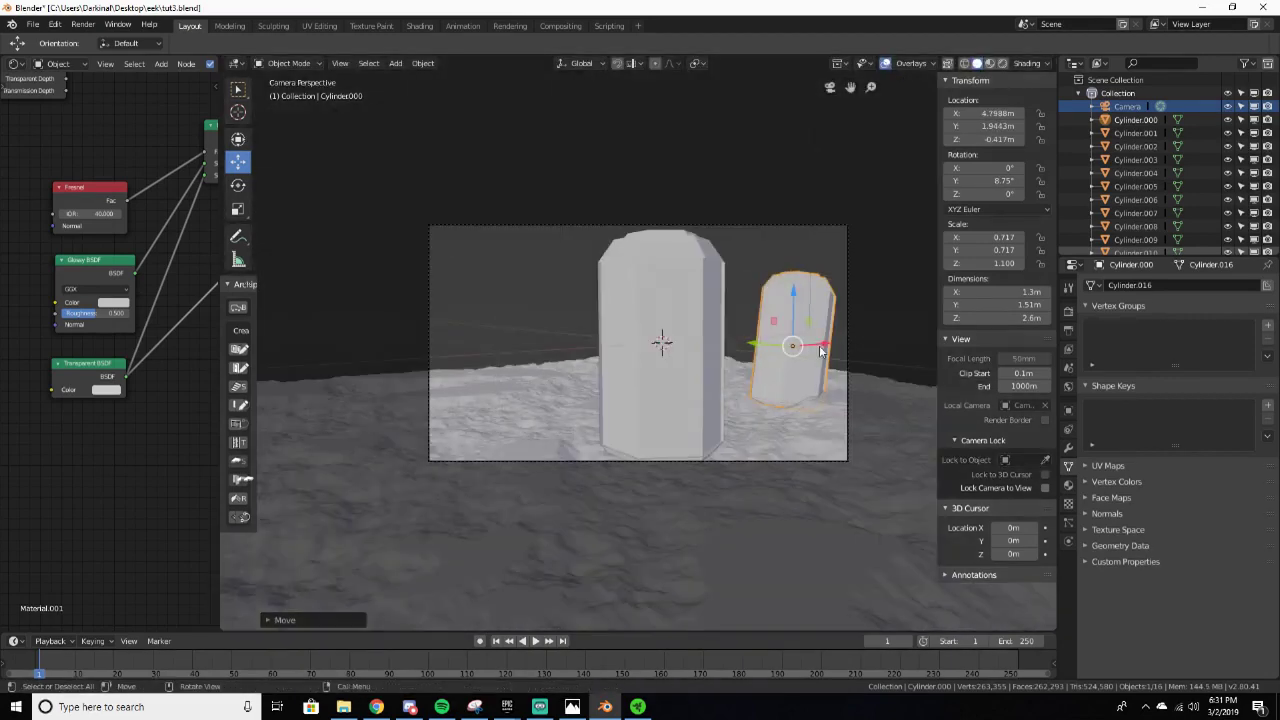
# Step: Duplicate the tilted capsule and place the copy on the original's other side at about X -0.96 m, Y 3.85 m
pyautogui.moveTo(818, 345); pyautogui.dragTo(542, 345)
pyautogui.moveTo(542, 345); pyautogui.dragTo(735, 430, button='middle')
pyautogui.moveTo(735, 430); pyautogui.dragTo(669, 438)
pyautogui.moveTo(669, 438); pyautogui.dragTo(493, 420, button='middle')
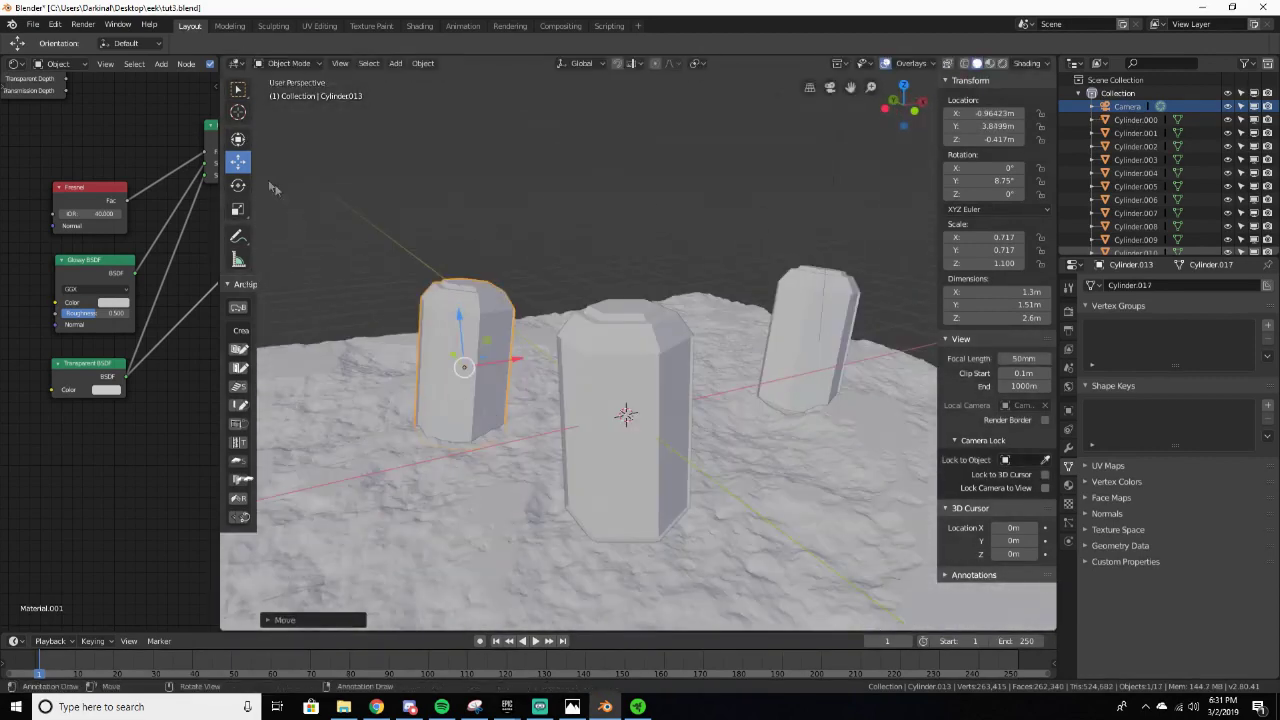
# Step: Rotate the second copy to about X -12.1°, Y 1.59°, Z -0.341° and shift it along Y to about 4.08 m
pyautogui.click(239, 185)
pyautogui.moveTo(433, 329); pyautogui.dragTo(460, 305)
pyautogui.moveTo(460, 305); pyautogui.dragTo(351, 264, button='middle')
pyautogui.press('KP_0')
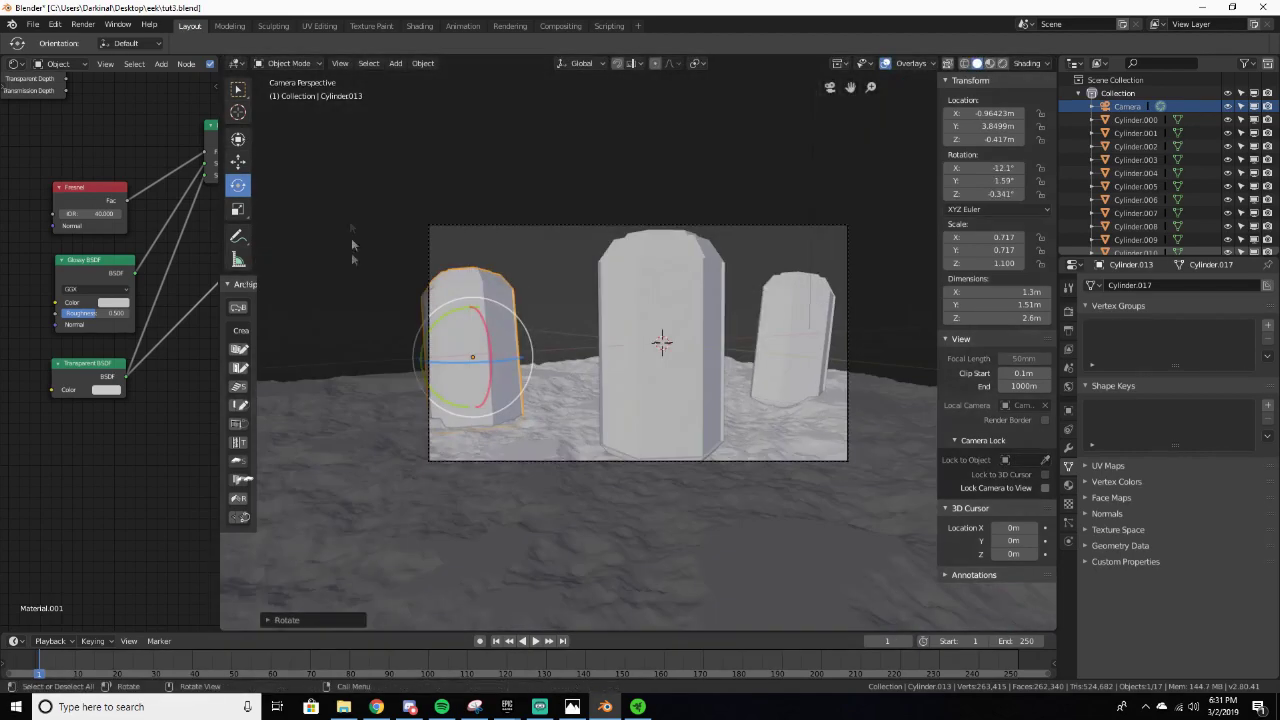
pyautogui.click(238, 161)
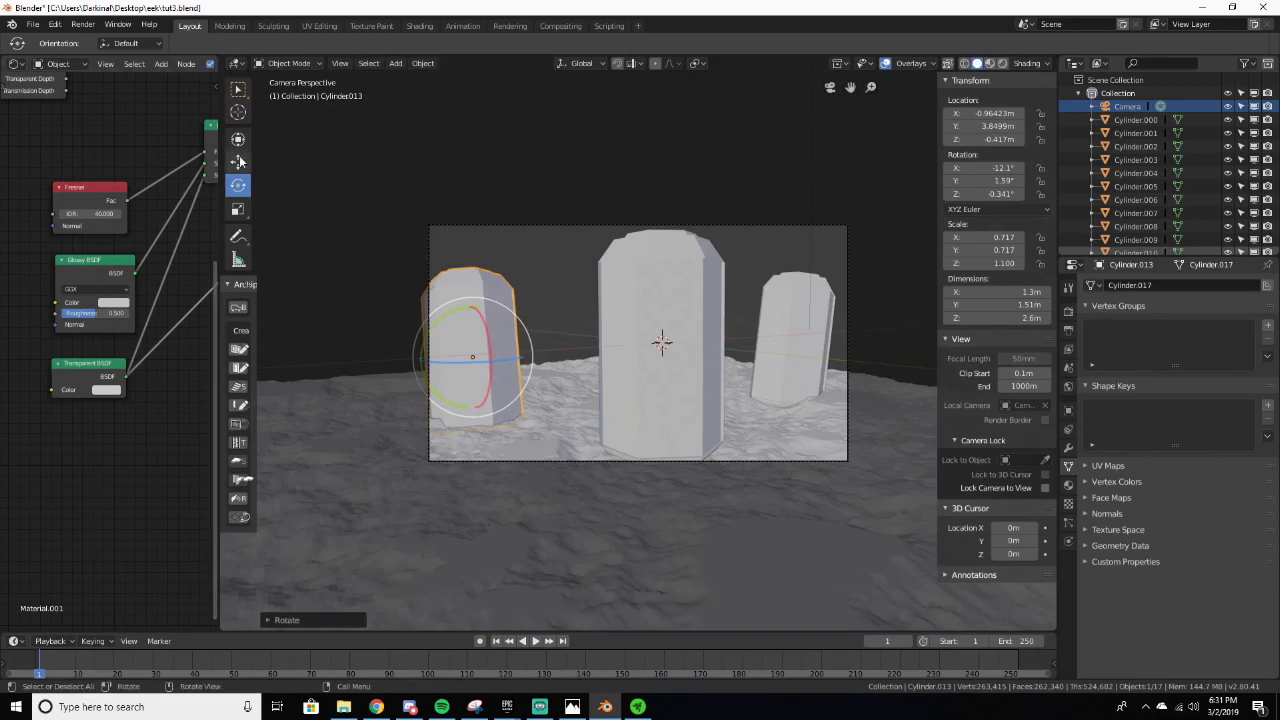
pyautogui.moveTo(470, 352); pyautogui.dragTo(547, 409, button='middle')
pyautogui.moveTo(541, 412); pyautogui.dragTo(526, 411)
pyautogui.moveTo(526, 411); pyautogui.dragTo(486, 388, button='middle')
# Step: Duplicate the second copy and place the new capsule farther back at about X 2.25 m, Y 5.84 m
pyautogui.hotkey('shift', 'd')
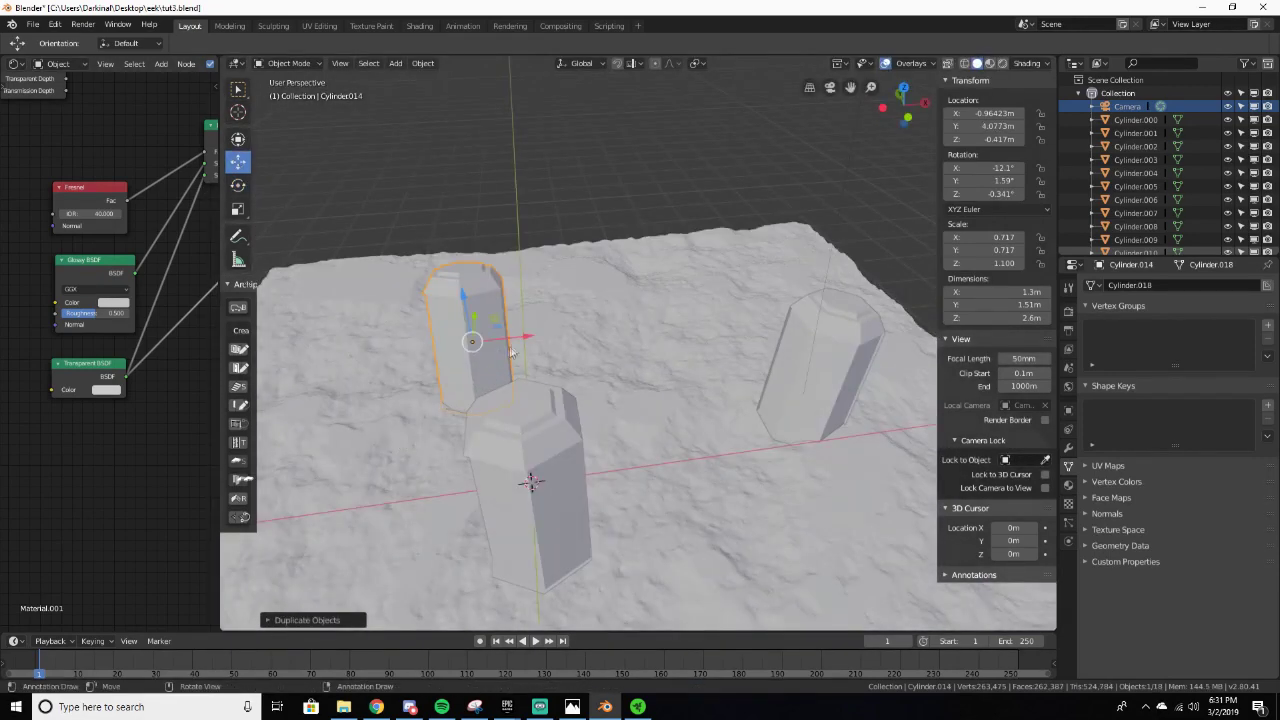
pyautogui.click(662, 376)
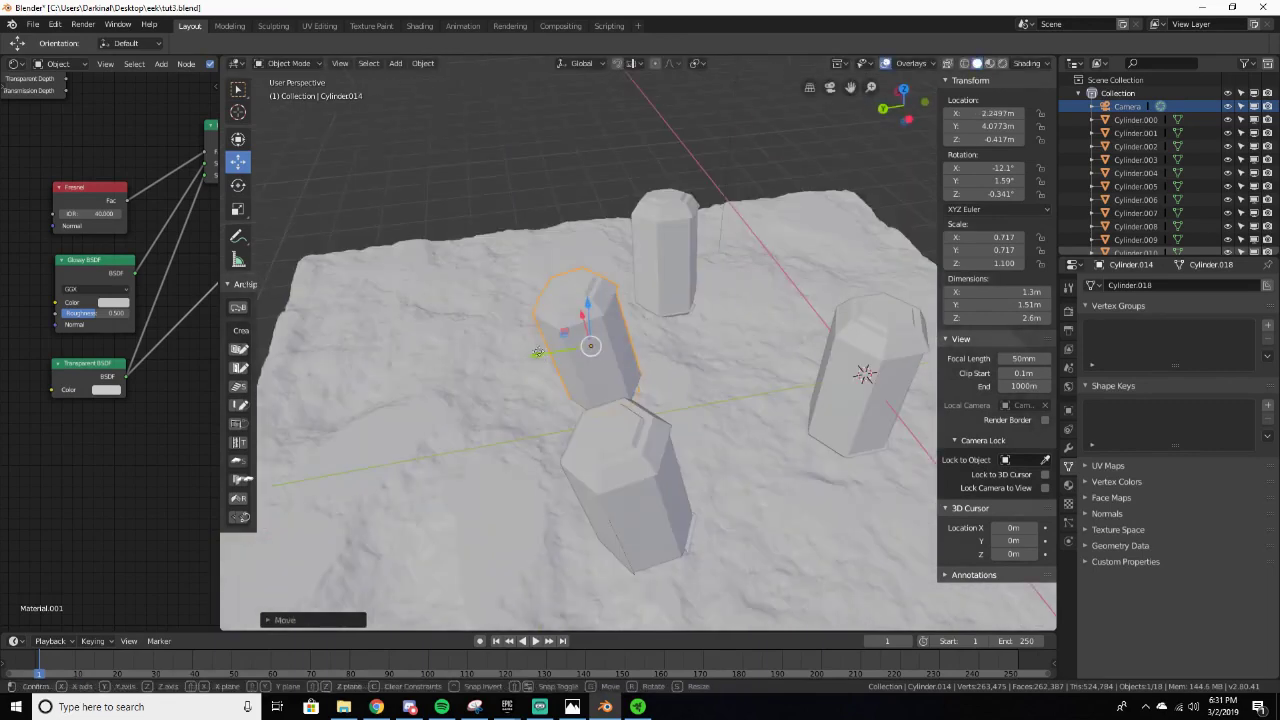
pyautogui.moveTo(540, 351); pyautogui.dragTo(441, 368)
# Step: Rotate the rear capsule freely to about X 25.2°, Y 14.3°, Z 36° and lower it to about Z -0.78 m
pyautogui.press('r')
pyautogui.press('r')
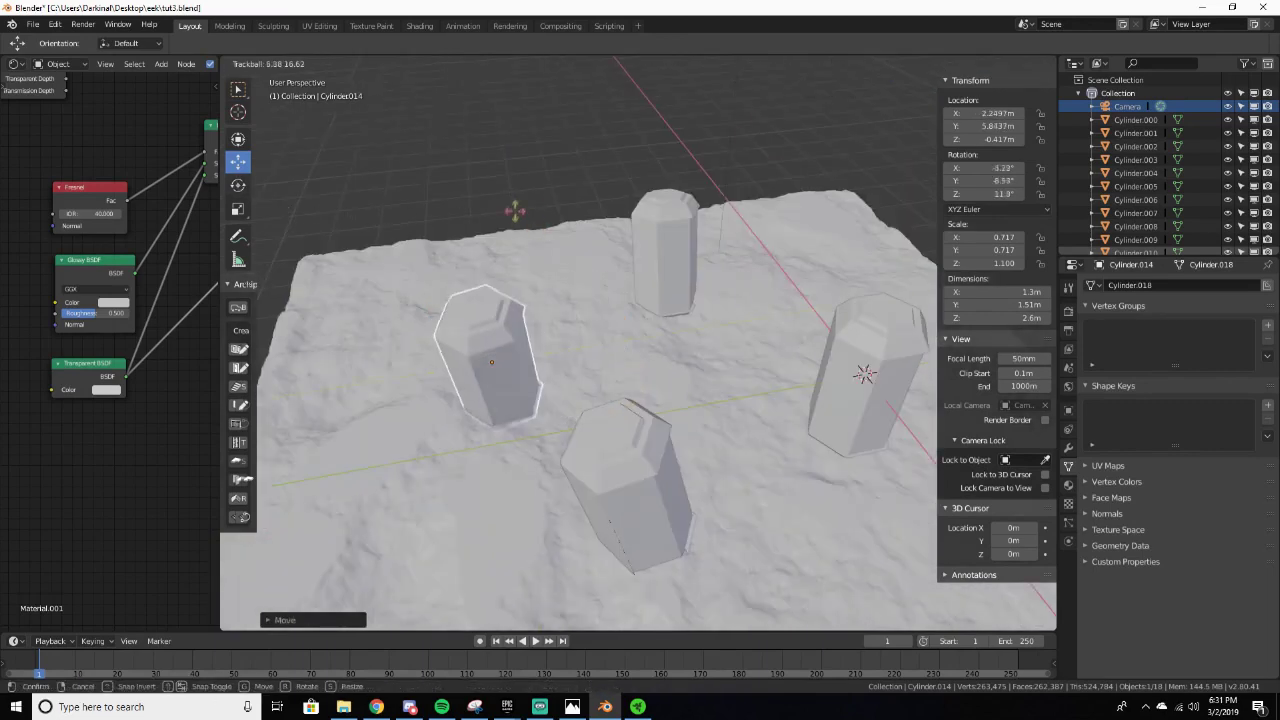
pyautogui.click(543, 181)
pyautogui.moveTo(543, 181); pyautogui.dragTo(435, 171, button='middle')
pyautogui.moveTo(613, 225); pyautogui.dragTo(614, 250)
pyautogui.moveTo(614, 250); pyautogui.dragTo(769, 365, button='middle')
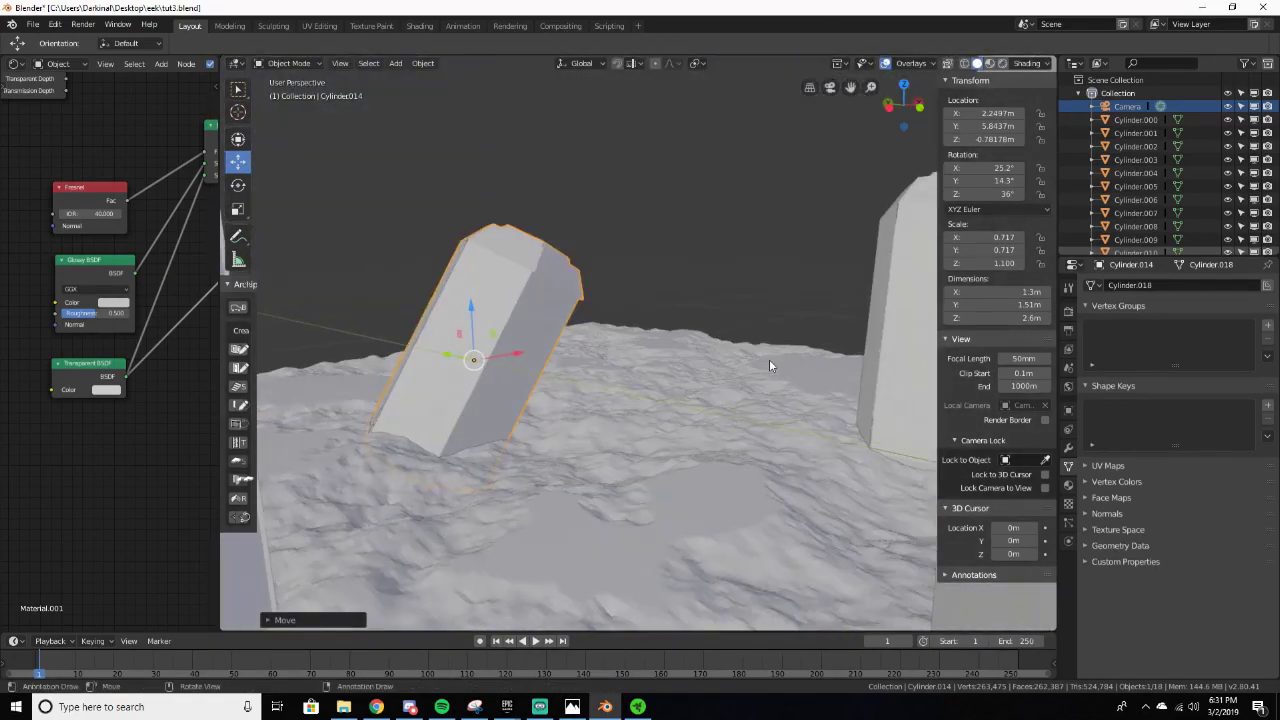
# Step: Check the capsule arrangement through the camera in rendered shading and return to solid shading
pyautogui.press('KP_0')
pyautogui.press('z')
pyautogui.click(741, 200)
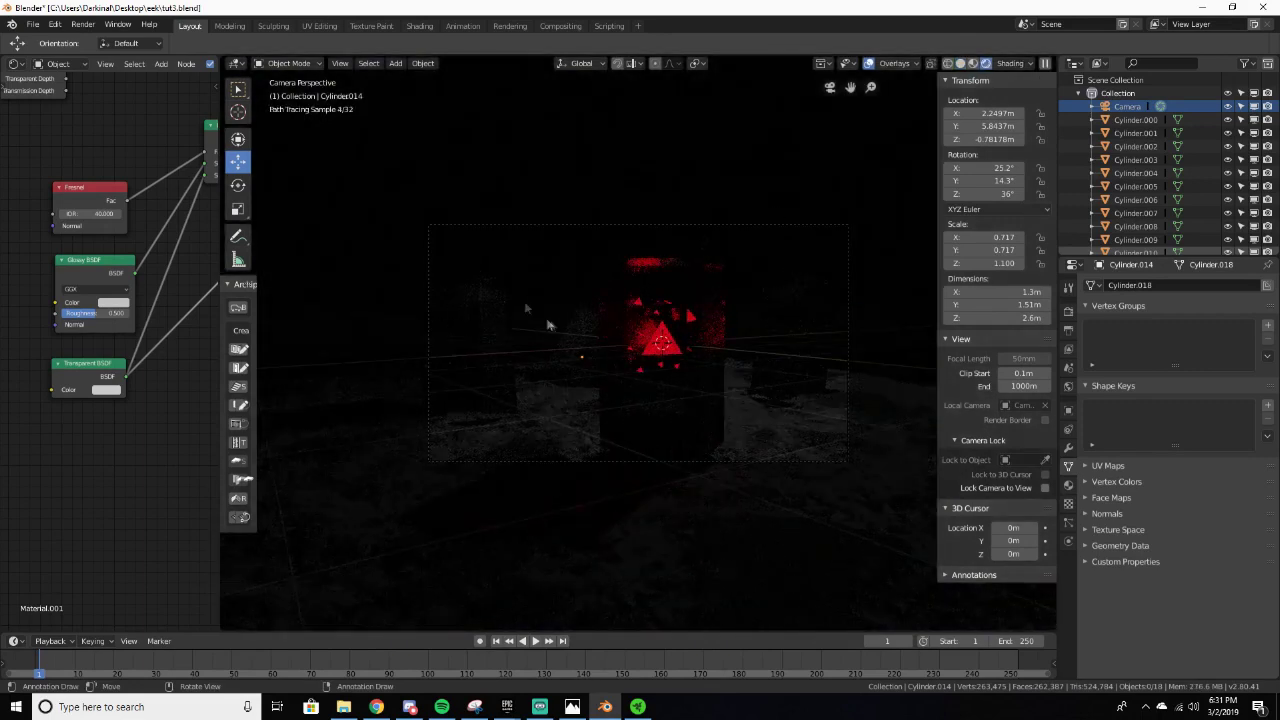
pyautogui.press('z')
pyautogui.click(865, 299)
# Step: Hide the 3D viewport's sidebar and widen the viewport over the node editor
pyautogui.moveTo(865, 298); pyautogui.dragTo(729, 353, button='middle')
pyautogui.scroll(3, 645, 317)
pyautogui.moveTo(645, 317); pyautogui.dragTo(634, 348, button='middle')
pyautogui.scroll(1, 676, 319)
pyautogui.scroll(-6, 634, 354)
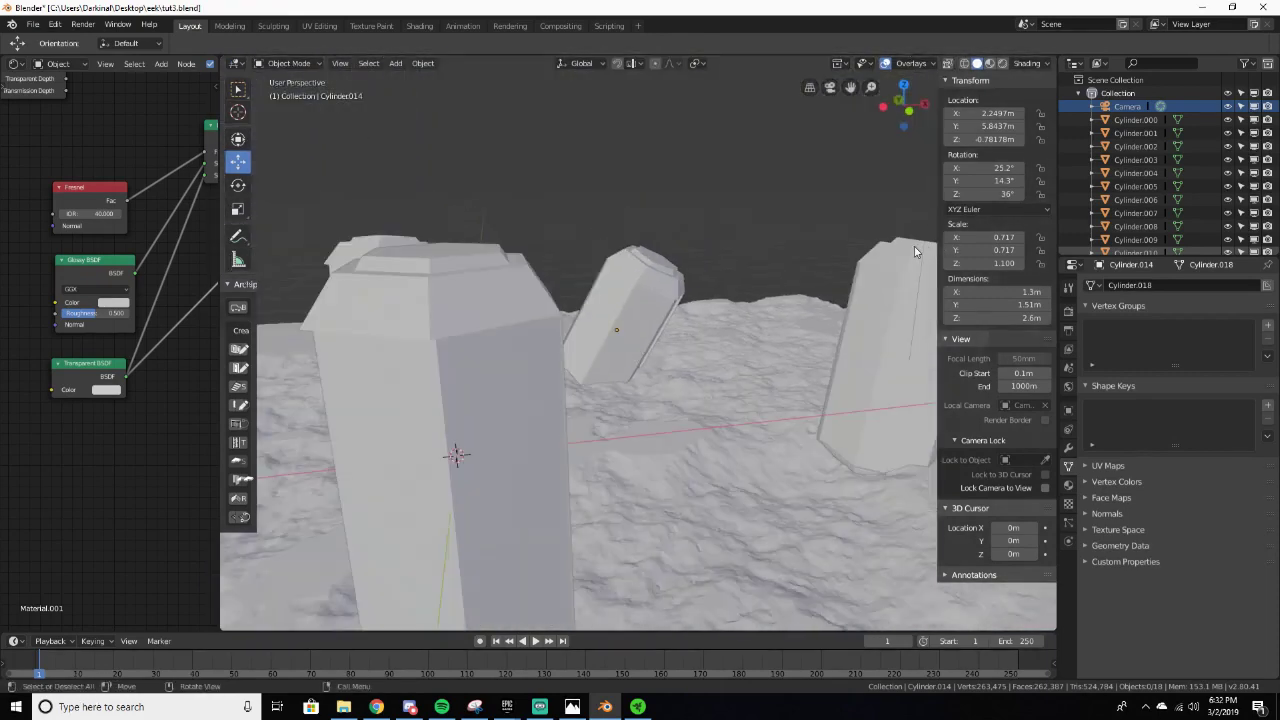
pyautogui.press('n')
pyautogui.moveTo(218, 176); pyautogui.dragTo(91, 180)
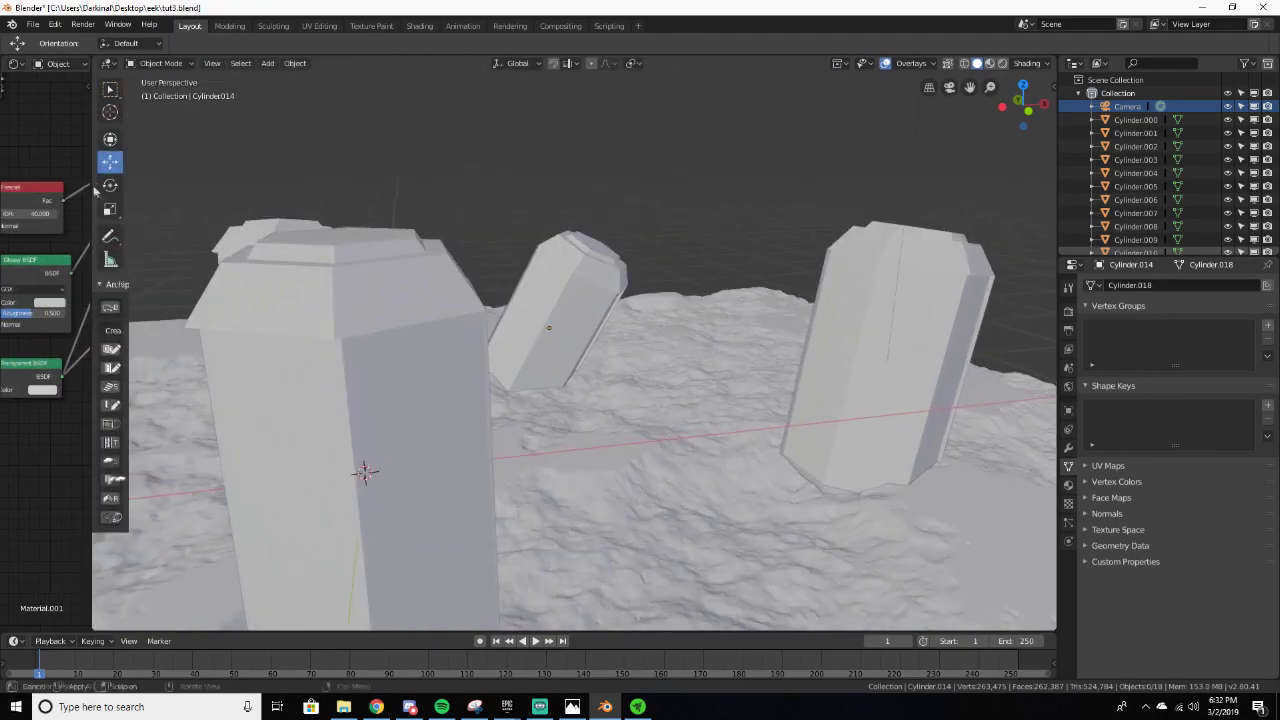
pyautogui.scroll(-5, 481, 318)
# Step: Select the large central triangle and all the small shards around it inside the original capsule
pyautogui.moveTo(481, 318); pyautogui.dragTo(531, 298, button='middle')
pyautogui.scroll(5, 588, 325)
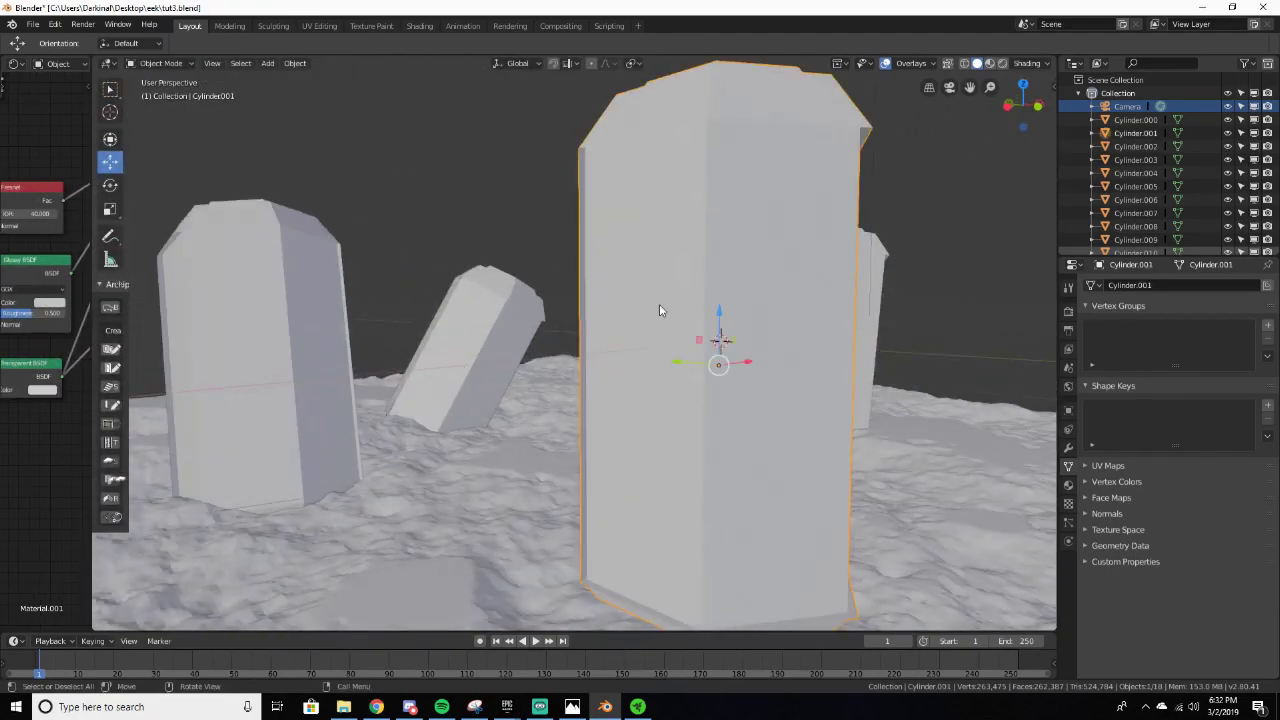
pyautogui.press('KP_Decimal')
pyautogui.scroll(6, 618, 310)
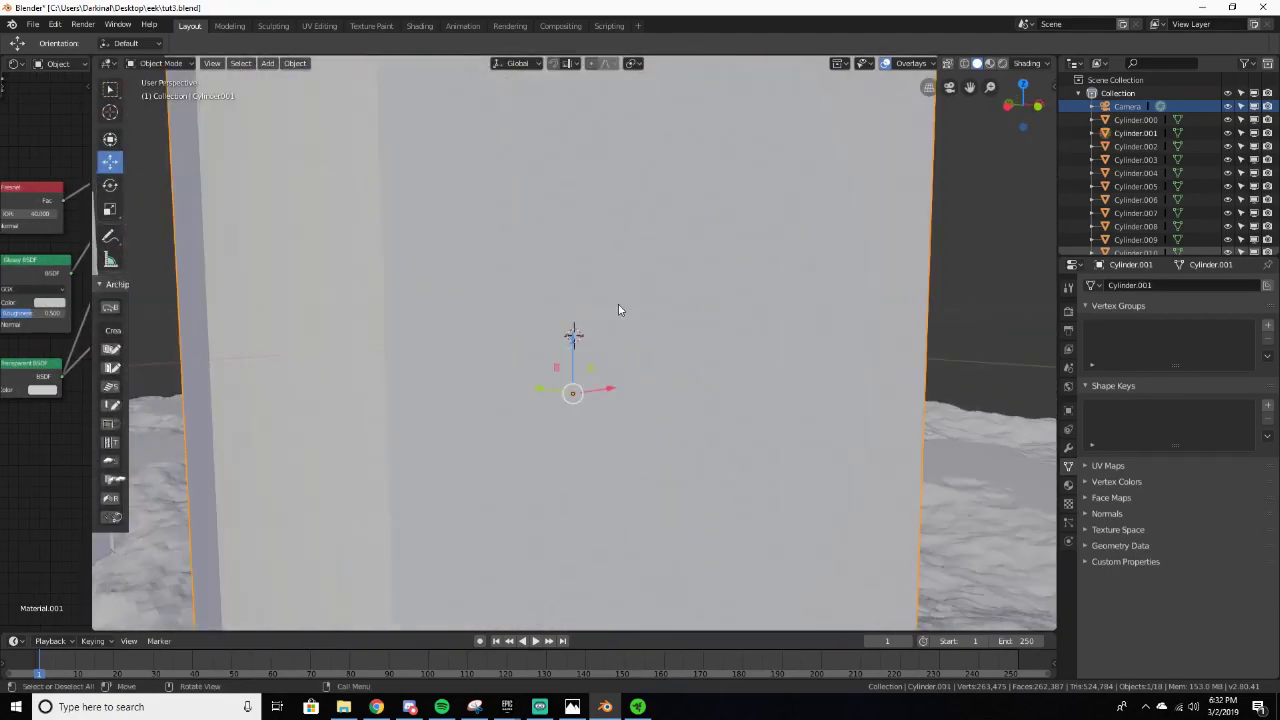
pyautogui.scroll(3, 618, 309)
pyautogui.click(613, 306)
pyautogui.scroll(-4, 616, 304)
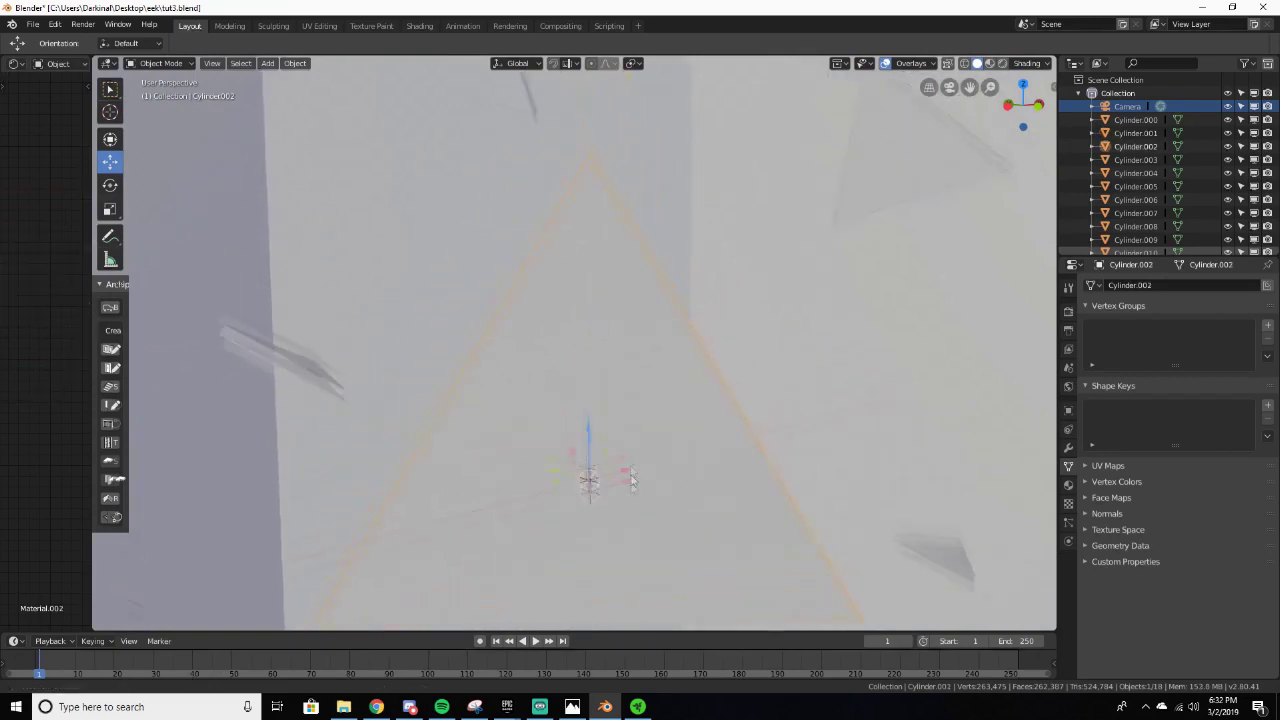
pyautogui.keyDown('shift'); pyautogui.click(893, 147); pyautogui.keyUp('shift')
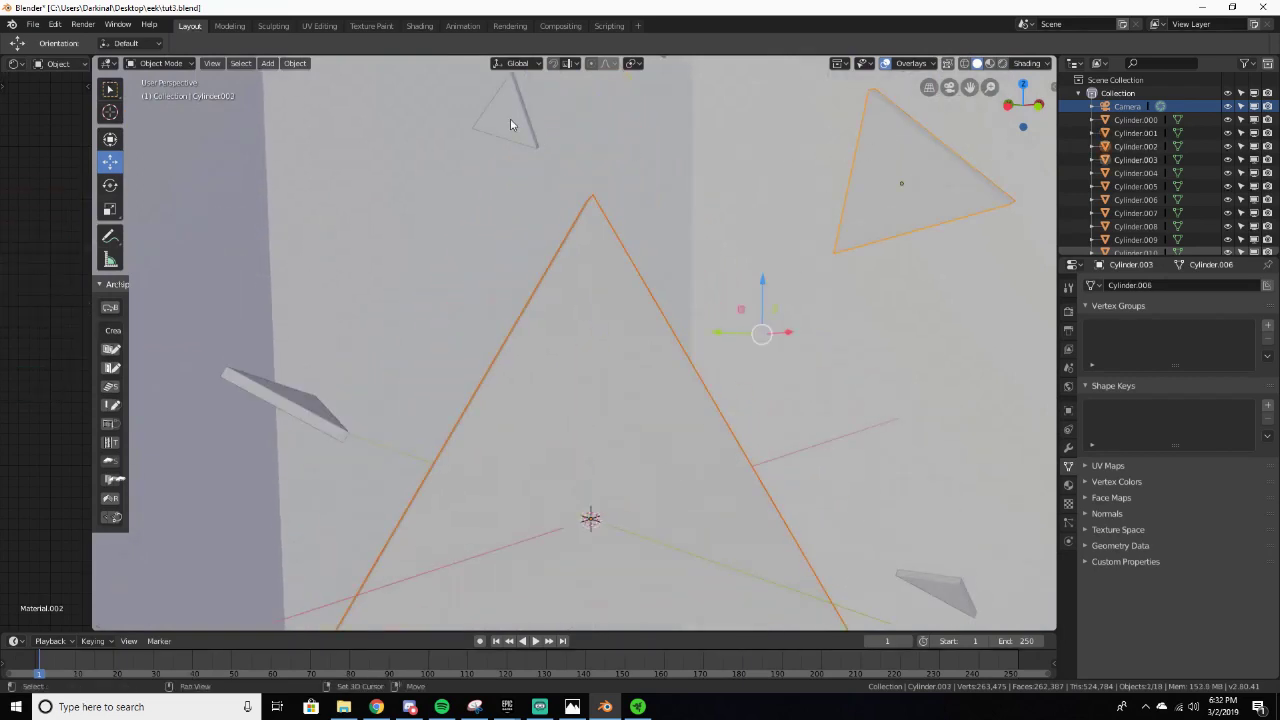
pyautogui.moveTo(732, 481); pyautogui.dragTo(755, 270, button='middle')
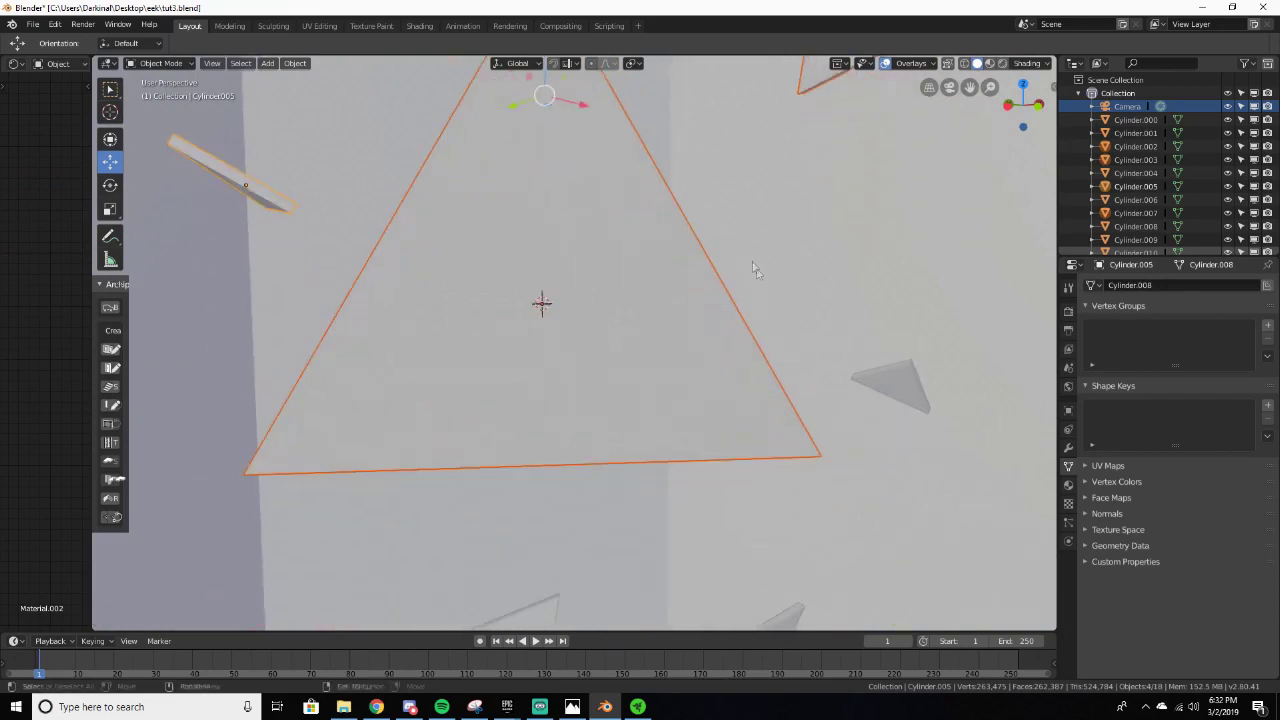
pyautogui.keyDown('shift'); pyautogui.moveTo(877, 410); pyautogui.dragTo(795, 256, button='middle'); pyautogui.keyUp('shift')
pyautogui.keyDown('shift'); pyautogui.click(740, 430); pyautogui.keyUp('shift')
pyautogui.keyDown('shift'); pyautogui.click(496, 445); pyautogui.keyUp('shift')
pyautogui.keyDown('shift'); pyautogui.moveTo(497, 444); pyautogui.dragTo(673, 405, button='middle'); pyautogui.keyUp('shift')
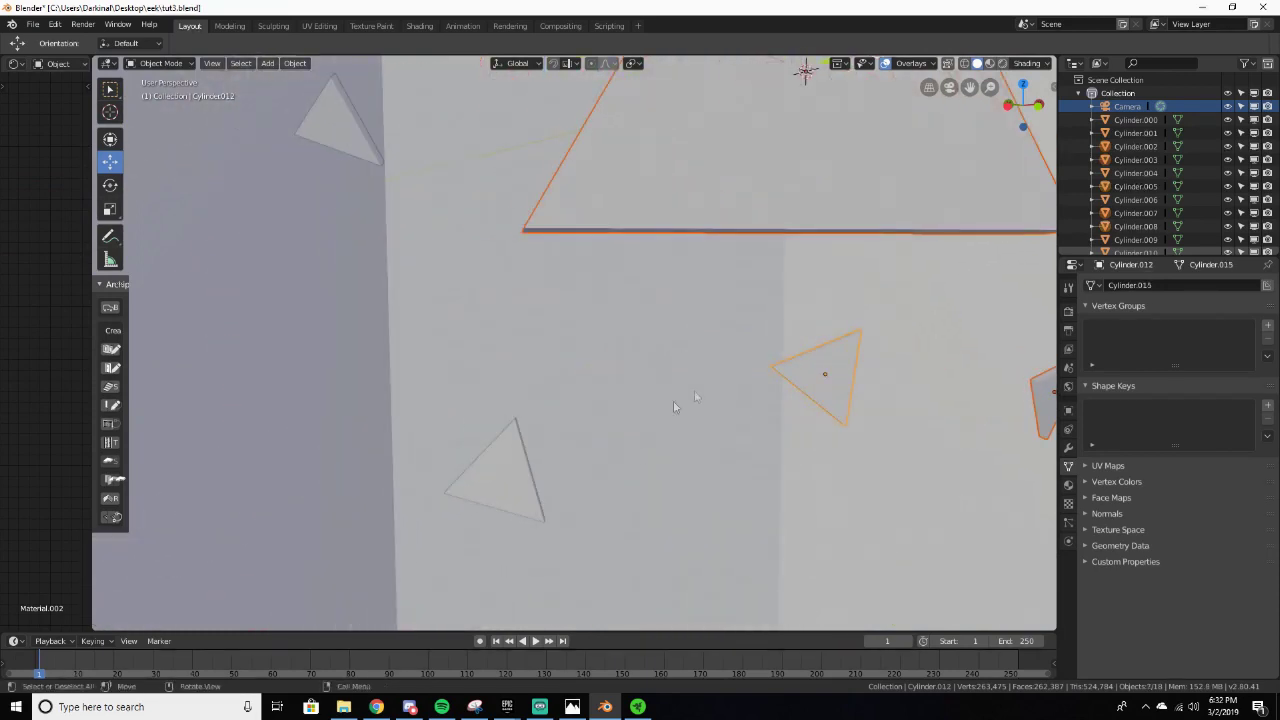
pyautogui.keyDown('shift'); pyautogui.click(511, 482); pyautogui.keyUp('shift')
pyautogui.moveTo(474, 340); pyautogui.dragTo(673, 513, button='middle')
pyautogui.keyDown('shift'); pyautogui.click(568, 329); pyautogui.keyUp('shift')
# Step: Duplicate the selected shards and move the copies out of the original capsule toward the first copied capsule
pyautogui.scroll(-11, 612, 328)
pyautogui.hotkey('shift', 'd')
pyautogui.click(674, 310)
pyautogui.moveTo(676, 311); pyautogui.dragTo(650, 350, button='middle')
pyautogui.moveTo(672, 355); pyautogui.dragTo(924, 335)
pyautogui.moveTo(924, 340); pyautogui.dragTo(610, 325, button='middle')
pyautogui.moveTo(610, 300); pyautogui.dragTo(929, 237)
pyautogui.moveTo(926, 240); pyautogui.dragTo(756, 264, button='middle')
# Step: Fine-tune the duplicated shards' position so that they sit inside the first copied capsule
pyautogui.scroll(-5, 847, 235)
pyautogui.moveTo(671, 377); pyautogui.dragTo(786, 367)
pyautogui.moveTo(788, 390); pyautogui.dragTo(892, 374, button='middle')
pyautogui.moveTo(763, 313); pyautogui.dragTo(824, 320)
pyautogui.scroll(4, 815, 330)
pyautogui.keyDown('shift'); pyautogui.moveTo(815, 330); pyautogui.dragTo(410, 333, button='middle'); pyautogui.keyUp('shift')
pyautogui.scroll(1, 496, 345)
pyautogui.moveTo(630, 325); pyautogui.dragTo(654, 322)
pyautogui.moveTo(654, 324); pyautogui.dragTo(712, 340, button='middle')
pyautogui.moveTo(456, 335); pyautogui.dragTo(483, 334)
pyautogui.moveTo(483, 334); pyautogui.dragTo(322, 315, button='middle')
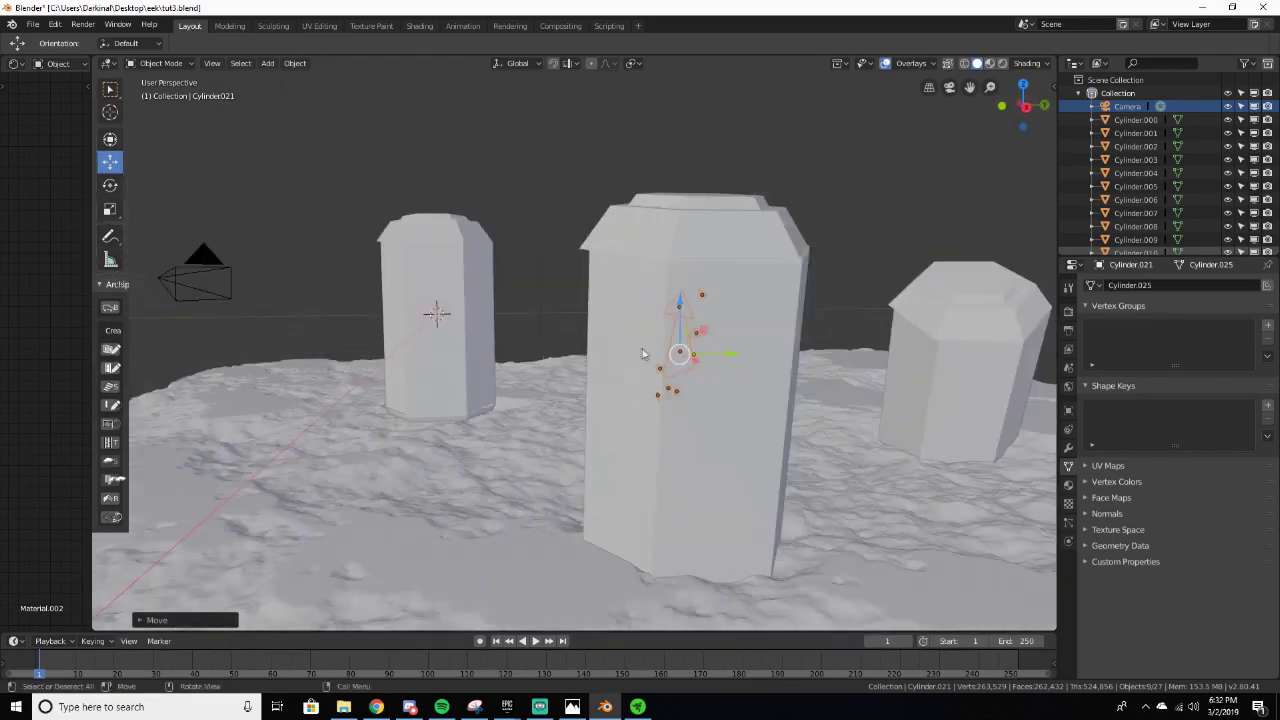
# Step: Duplicate the shard cluster again and move the new copy across the floor toward the strongly tilted rear capsule
pyautogui.moveTo(643, 354); pyautogui.dragTo(806, 398, button='middle')
pyautogui.scroll(-5, 603, 323)
pyautogui.scroll(-3, 603, 323)
pyautogui.hotkey('shift', 'd')
pyautogui.click(604, 323)
pyautogui.moveTo(604, 323); pyautogui.dragTo(468, 323)
pyautogui.scroll(4, 468, 323)
pyautogui.keyDown('shift'); pyautogui.moveTo(469, 323); pyautogui.dragTo(715, 385, button='middle'); pyautogui.keyUp('shift')
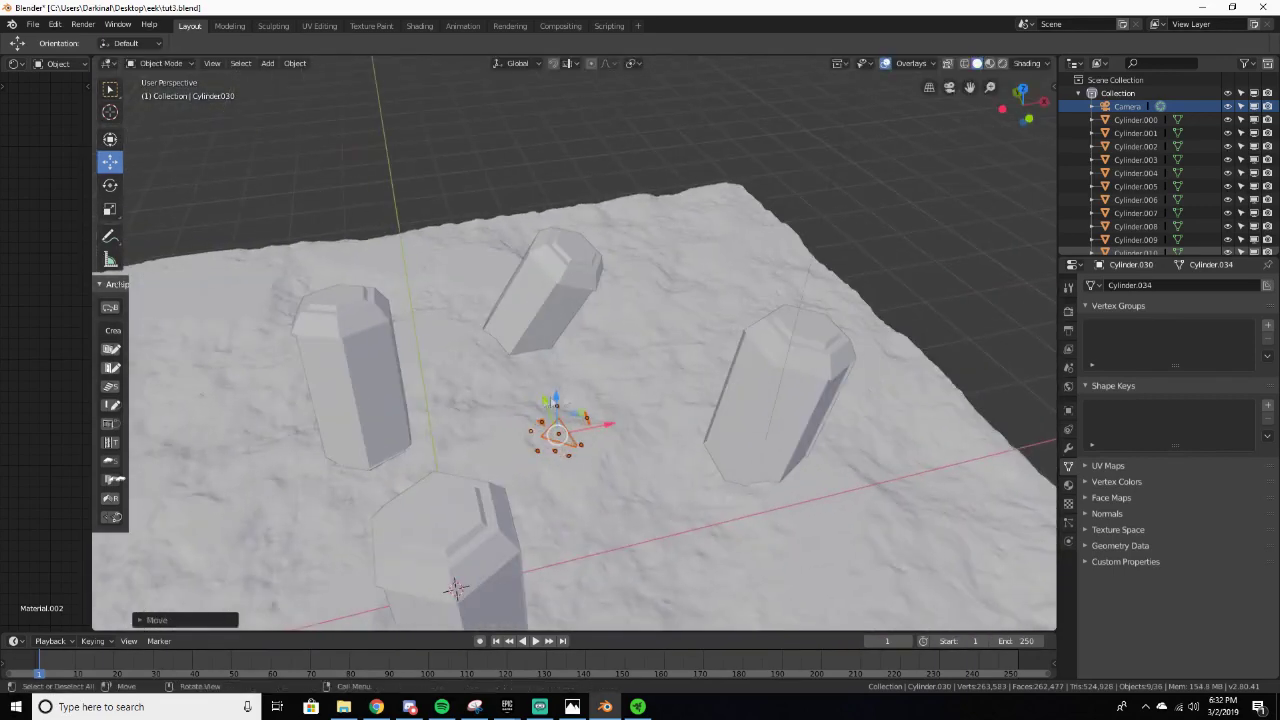
# Step: Position the new shard cluster inside the strongly tilted rear capsule
pyautogui.moveTo(543, 406); pyautogui.dragTo(530, 385)
pyautogui.moveTo(490, 259); pyautogui.dragTo(490, 251)
pyautogui.moveTo(556, 283); pyautogui.dragTo(584, 272)
pyautogui.scroll(3, 584, 272)
pyautogui.moveTo(584, 272); pyautogui.dragTo(473, 265, button='middle')
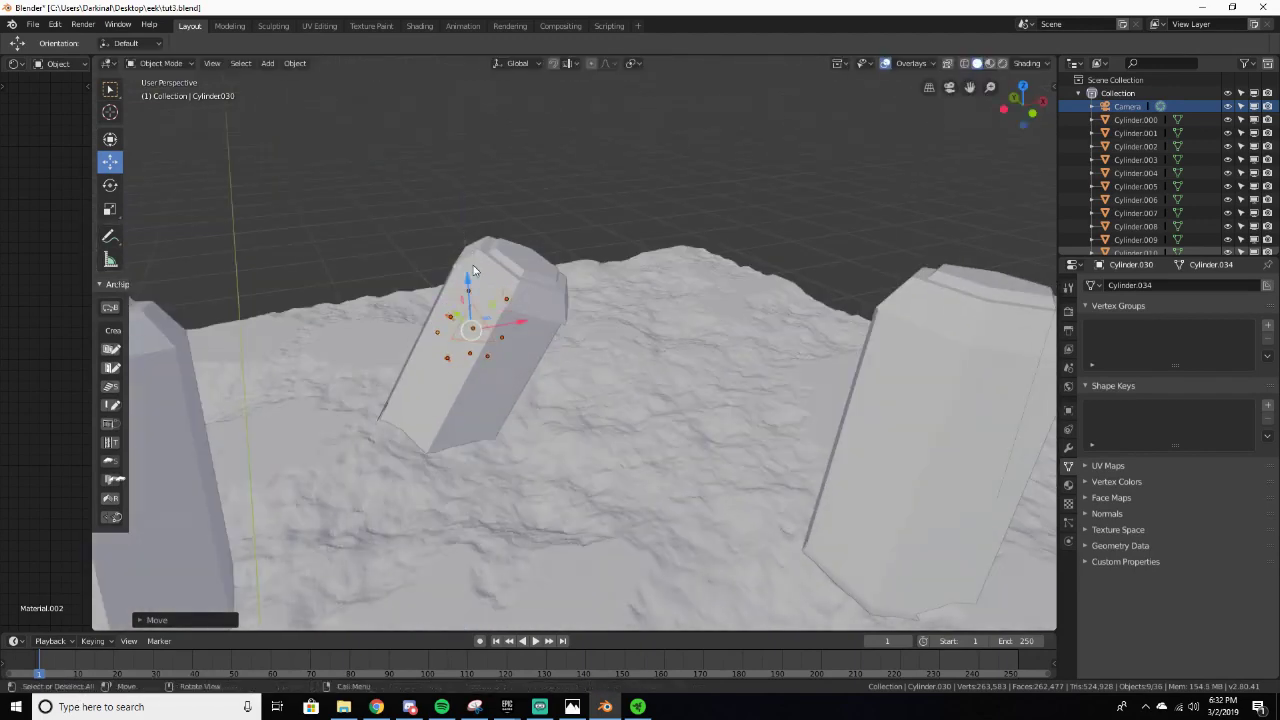
pyautogui.scroll(3, 468, 244)
pyautogui.scroll(-4, 507, 361)
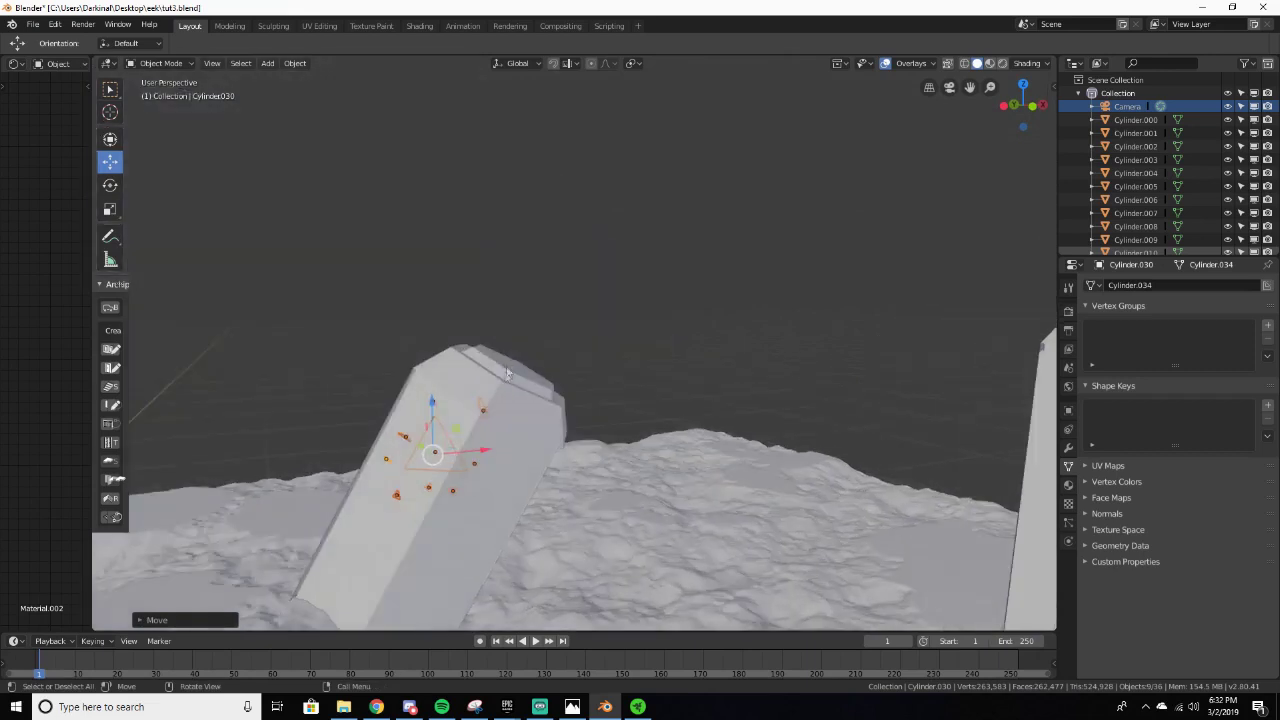
# Step: Rotate the shard cluster inside the strongly tilted rear capsule to suit the capsule's lean
pyautogui.click(111, 186)
pyautogui.moveTo(436, 369); pyautogui.dragTo(468, 387)
pyautogui.click(111, 163)
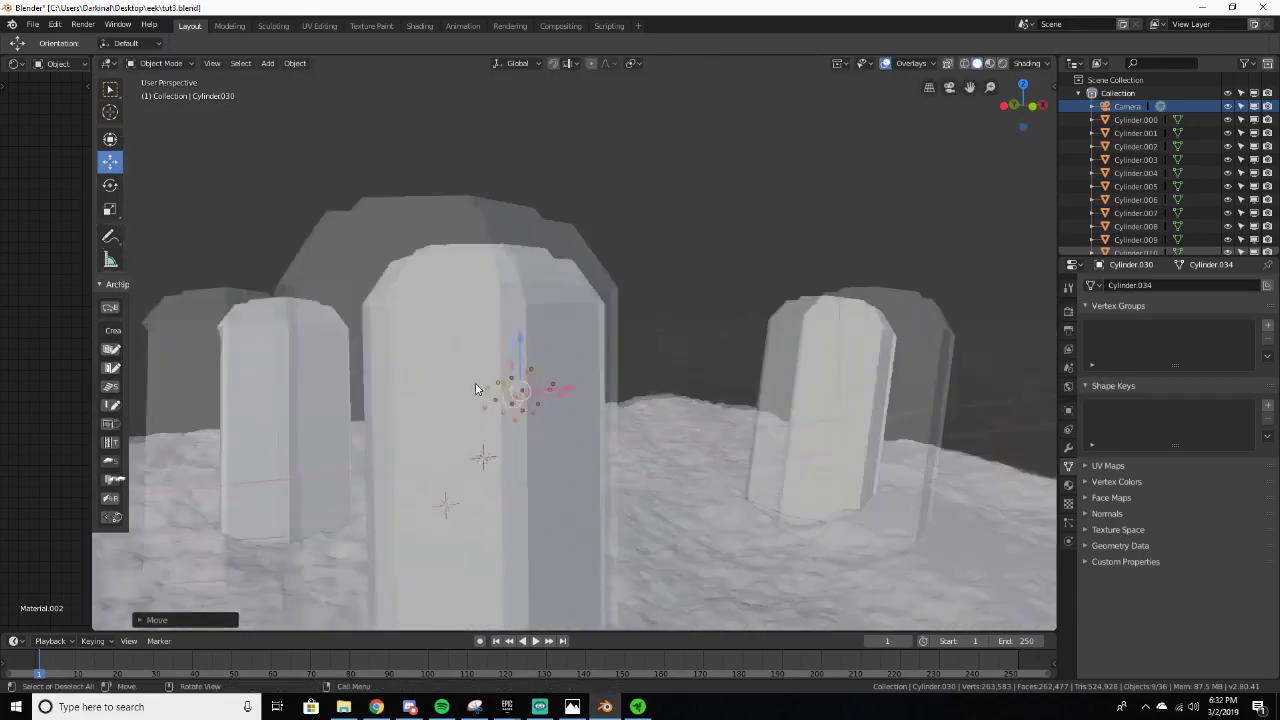
# Step: Duplicate the shard cluster once more and move the copy into the remaining empty capsule
pyautogui.moveTo(585, 388); pyautogui.dragTo(421, 388)
pyautogui.moveTo(421, 388); pyautogui.dragTo(296, 458, button='middle')
pyautogui.moveTo(296, 458); pyautogui.dragTo(406, 460)
pyautogui.moveTo(406, 460); pyautogui.dragTo(437, 452, button='middle')
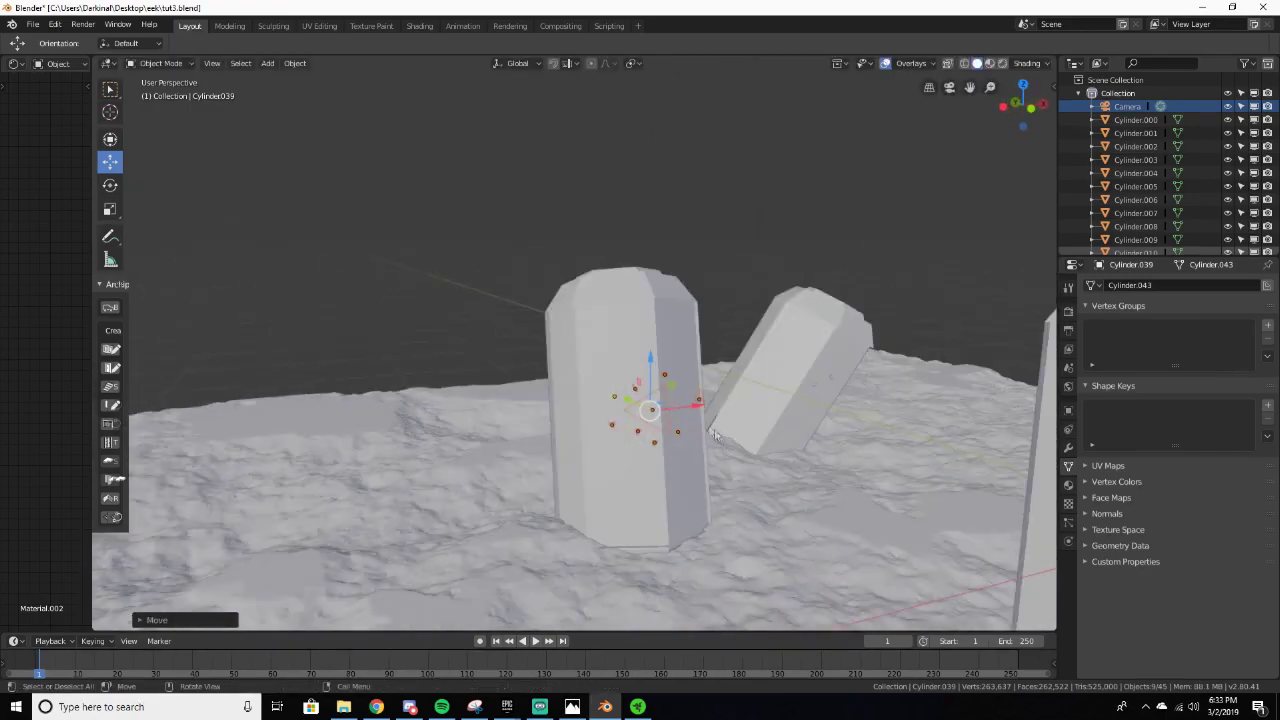
pyautogui.scroll(5, 600, 425)
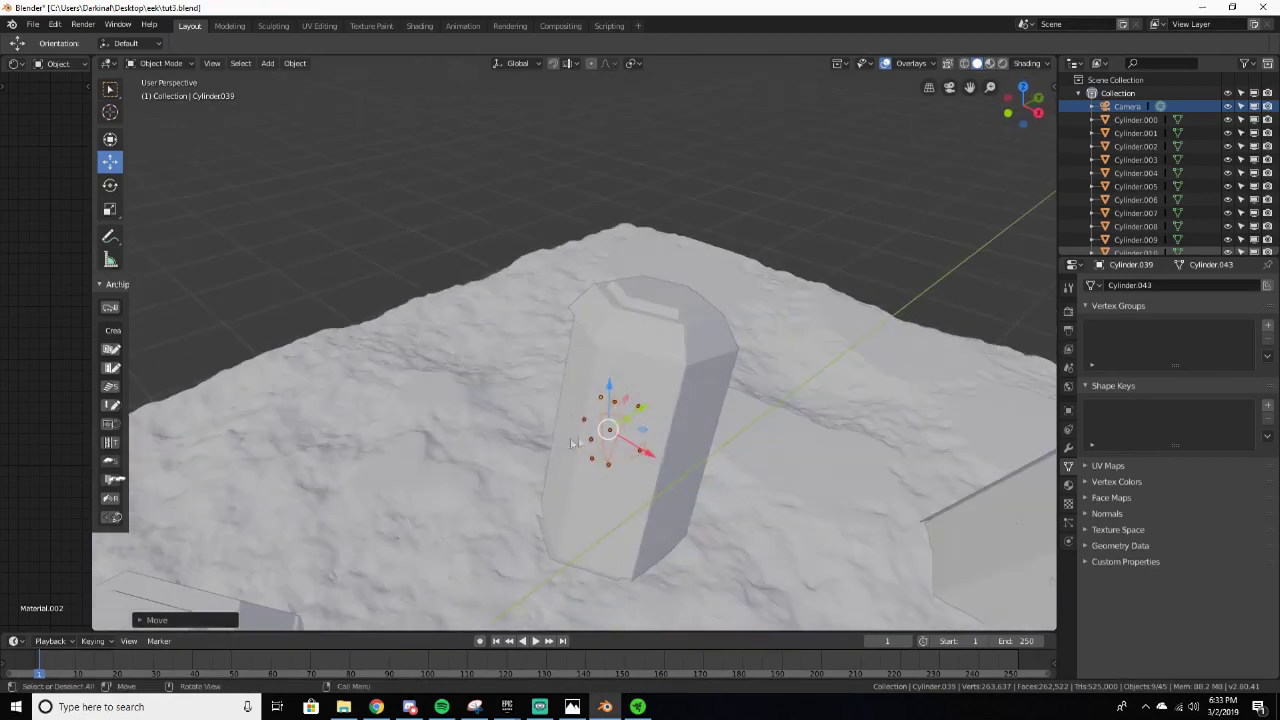
# Step: Rotate the newest shard cluster to match its capsule and fine-tune its position inside
pyautogui.click(110, 185)
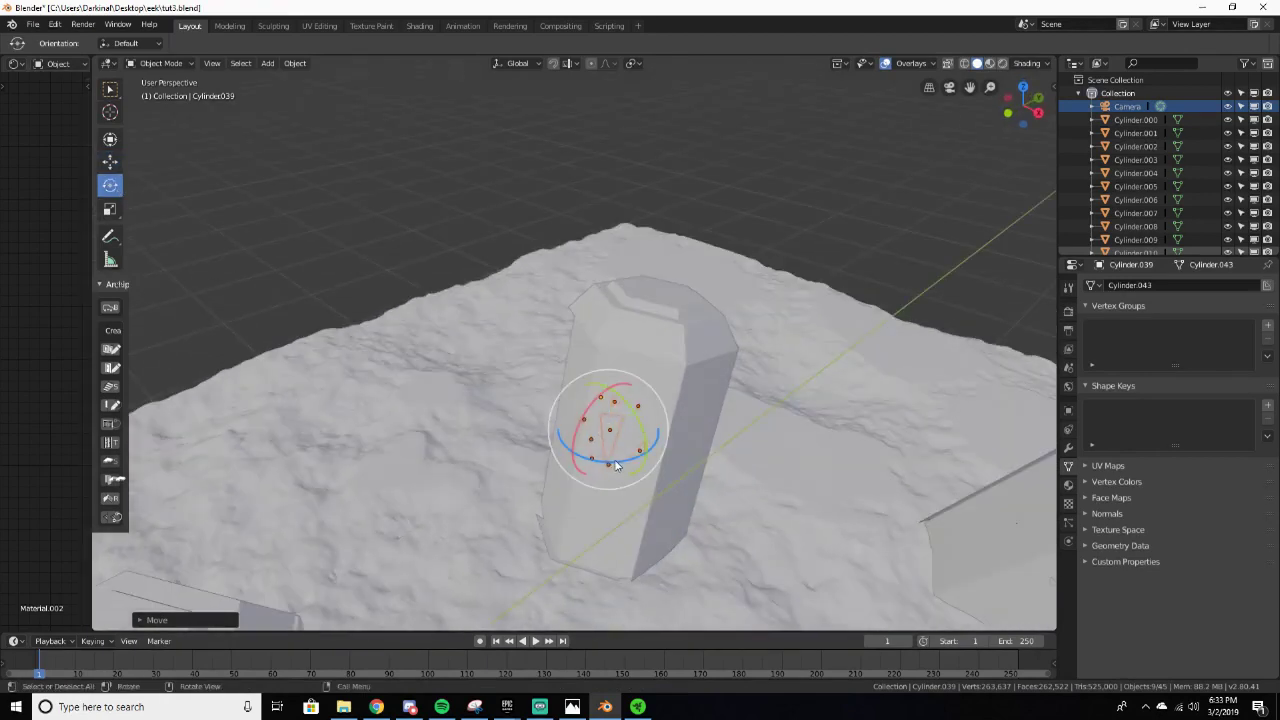
pyautogui.moveTo(616, 465); pyautogui.dragTo(616, 462)
pyautogui.moveTo(628, 458); pyautogui.dragTo(628, 458)
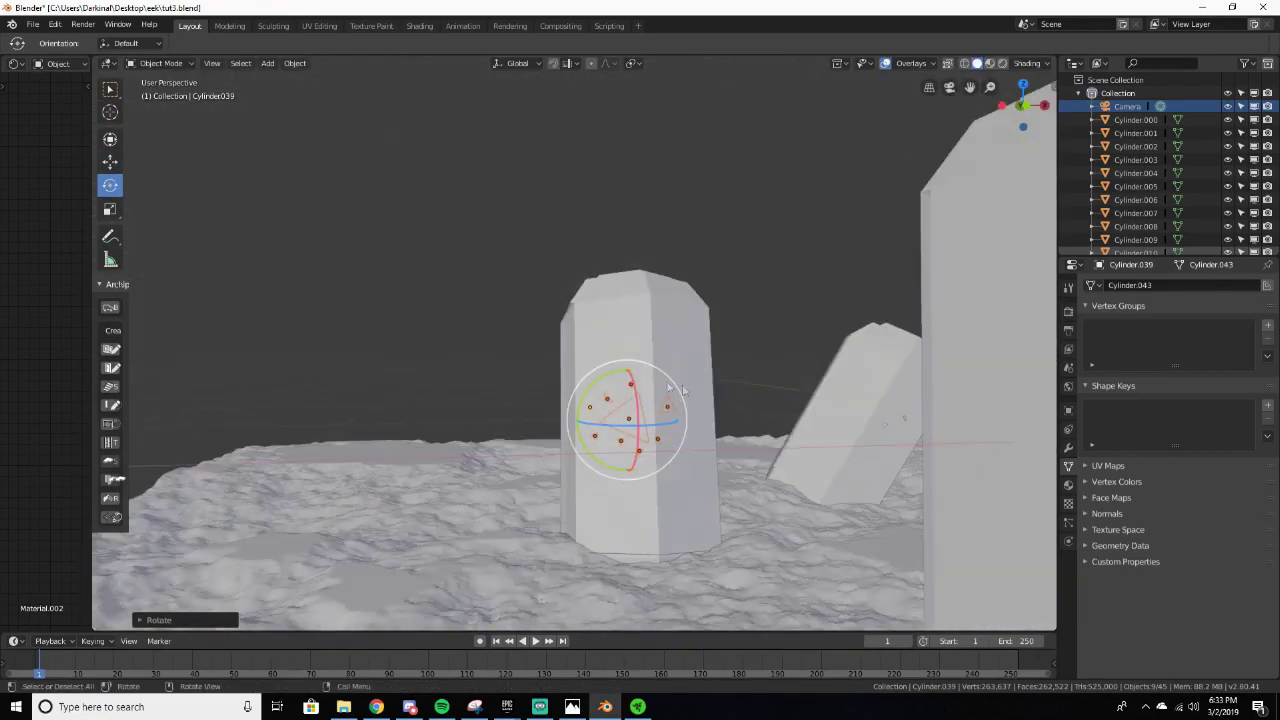
pyautogui.moveTo(602, 378); pyautogui.dragTo(637, 340)
pyautogui.click(110, 161)
pyautogui.moveTo(680, 376); pyautogui.dragTo(676, 392)
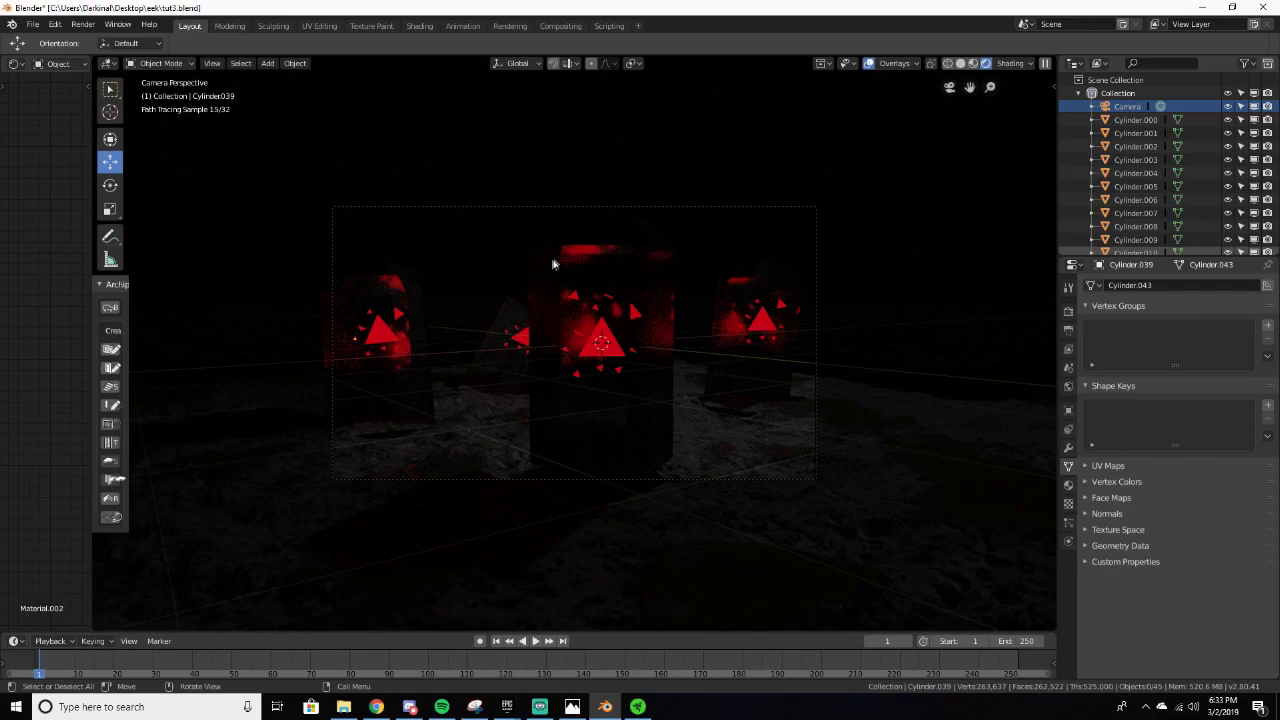
# Step: Set the emission color of the front capsule's large shard to full-brightness red (R 1.000, G 0.003, B 0.000)
pyautogui.moveTo(599, 336); pyautogui.dragTo(696, 430, button='middle')
pyautogui.scroll(5, 614, 352)
pyautogui.scroll(8, 586, 306)
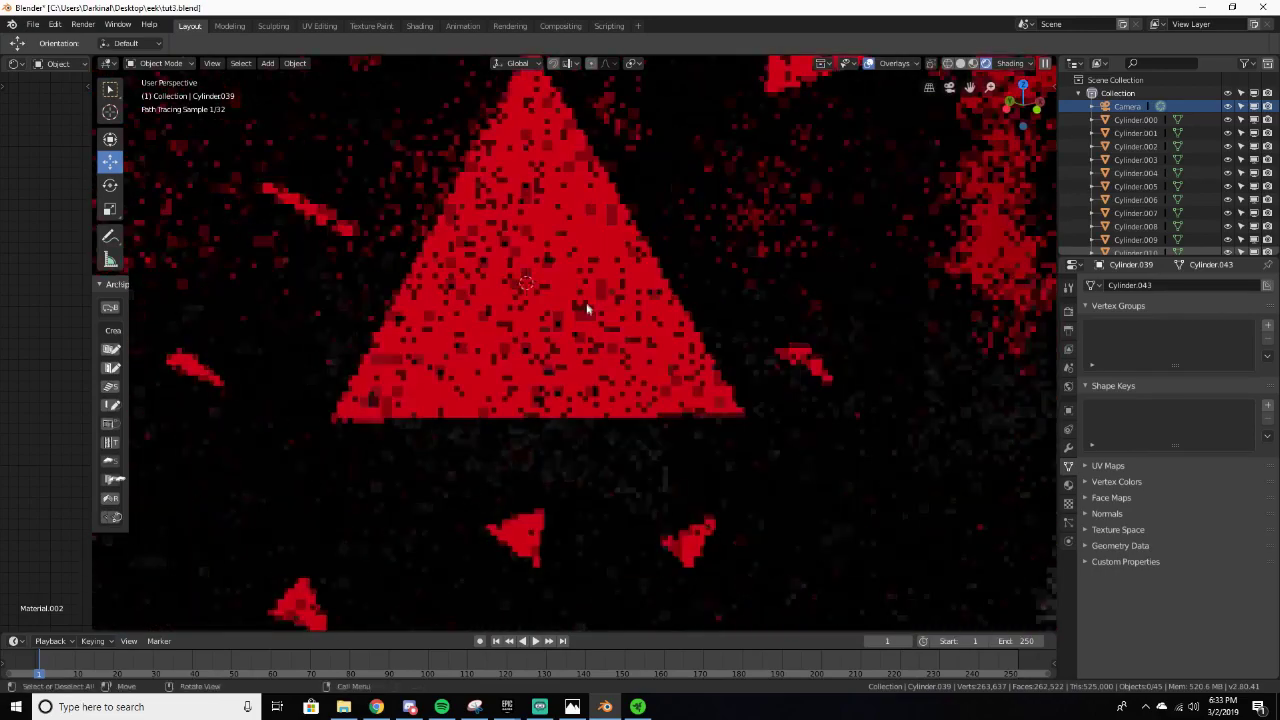
pyautogui.click(587, 307)
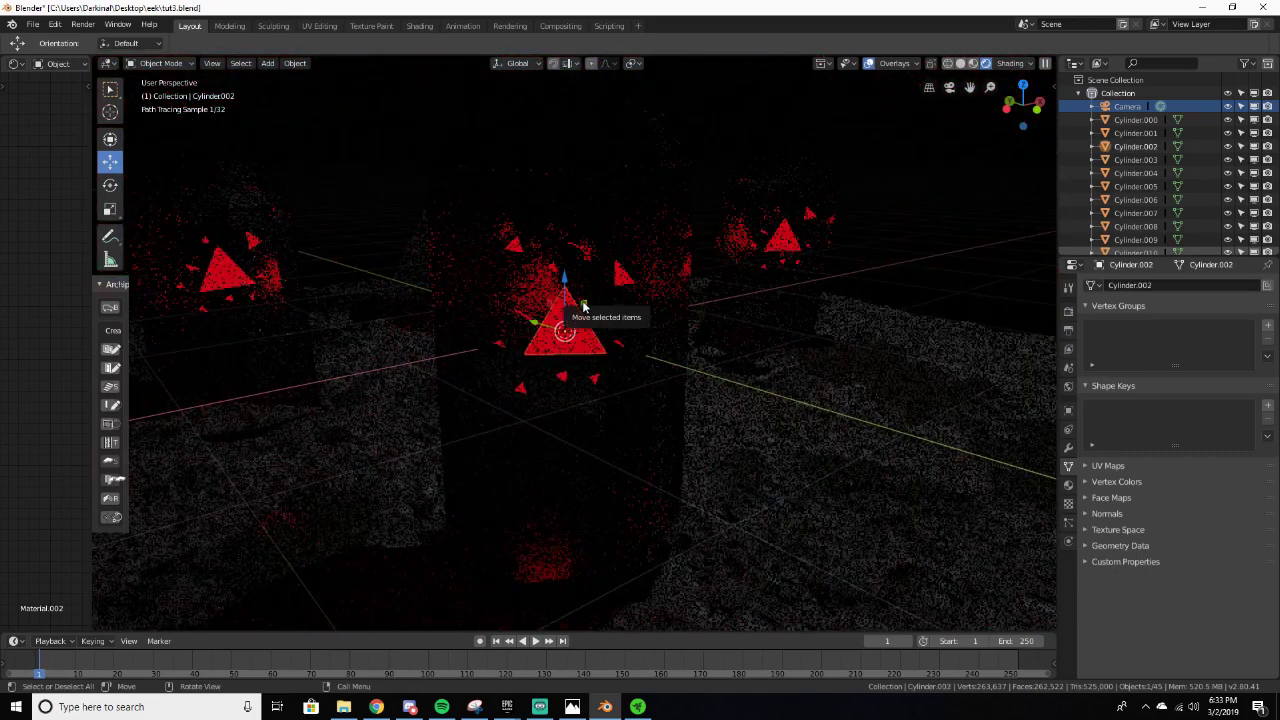
pyautogui.press('KP_0')
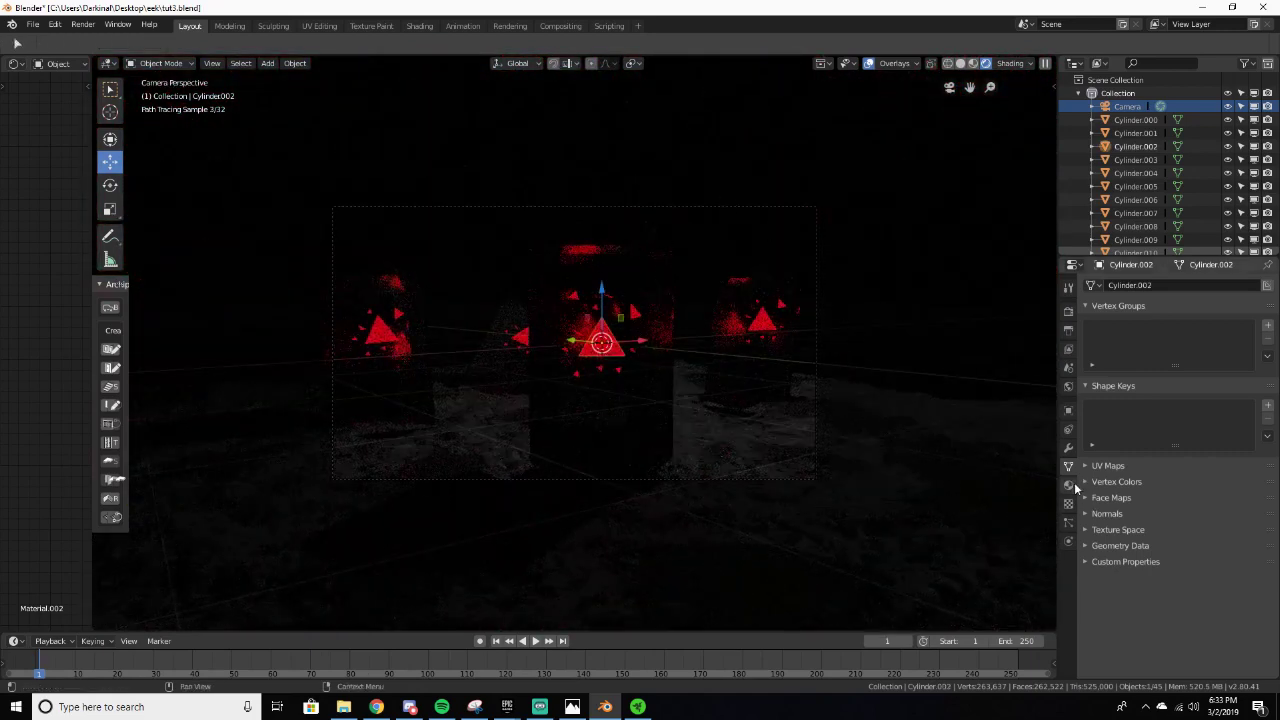
pyautogui.click(1068, 485)
pyautogui.click(1214, 427)
pyautogui.moveTo(1254, 272); pyautogui.dragTo(1250, 238)
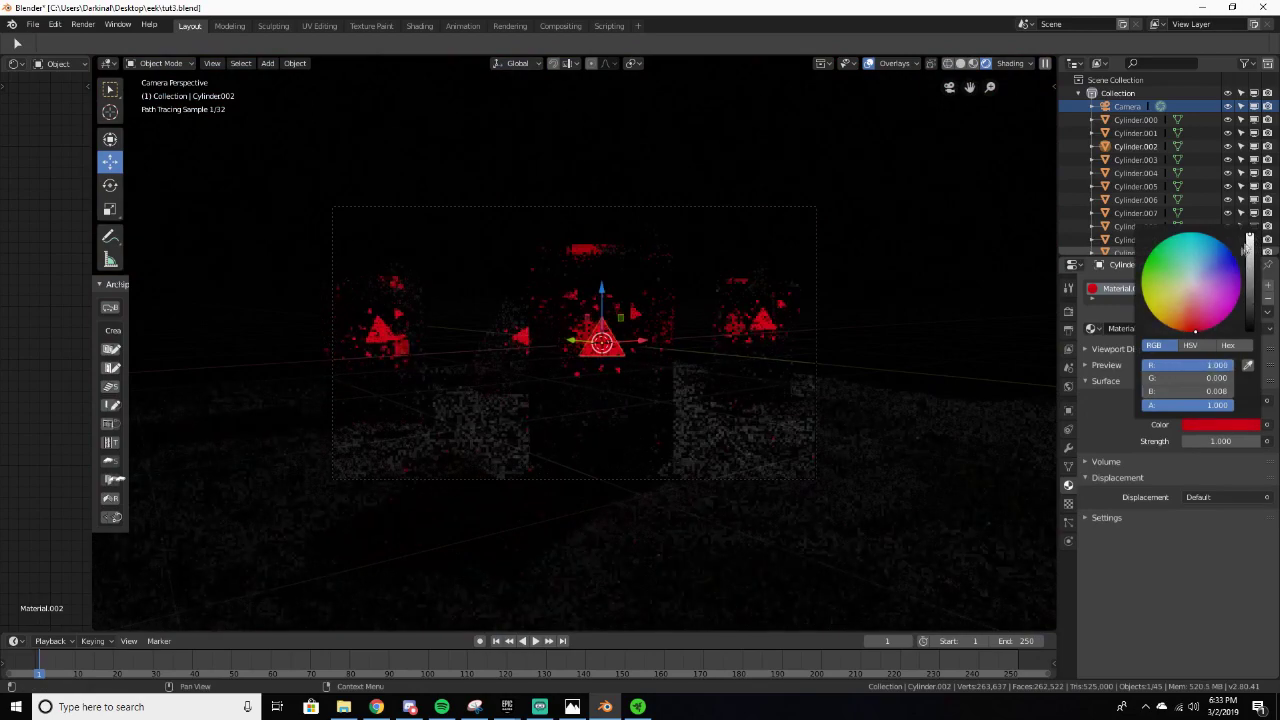
pyautogui.click(1191, 331)
pyautogui.moveTo(1190, 331); pyautogui.dragTo(1189, 332)
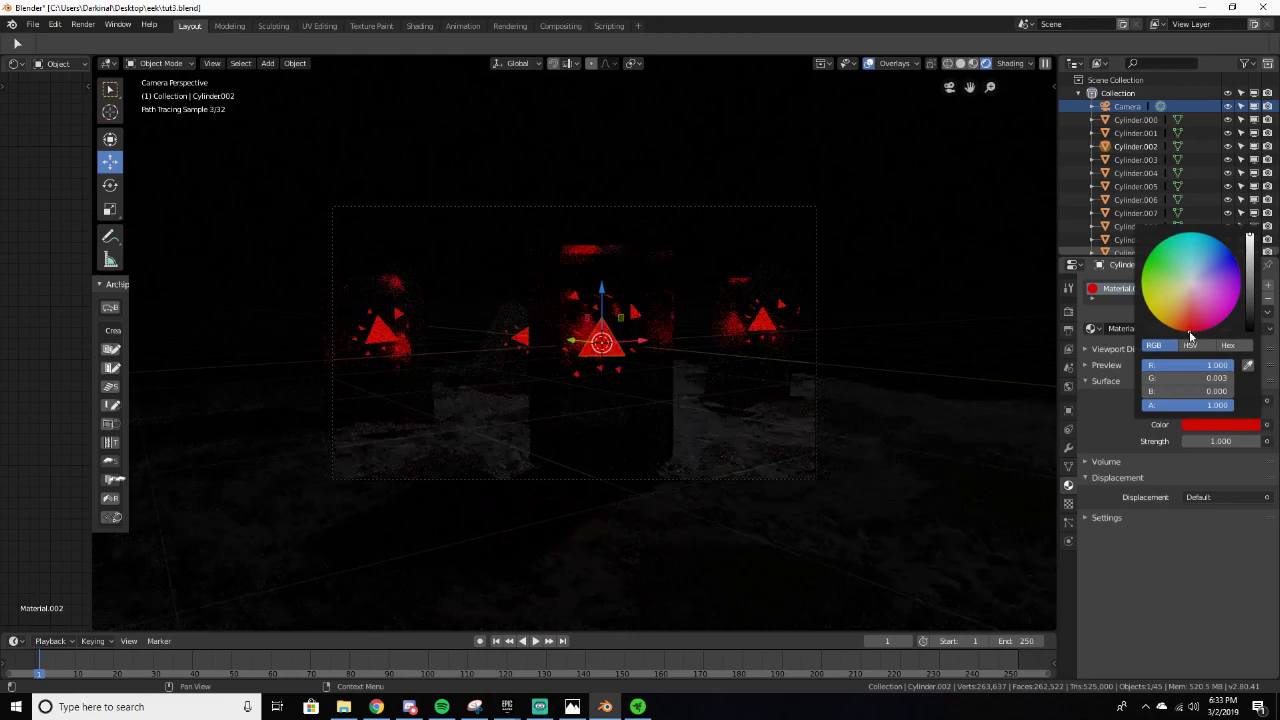
# Step: Switch back to solid shading and delete the existing light above the scene
pyautogui.press('z')
pyautogui.click(937, 322)
pyautogui.moveTo(937, 322)
pyautogui.mouseDown(button='middle')
pyautogui.moveTo(684, 338)
pyautogui.moveTo(422, 376)
pyautogui.moveTo(351, 323)
pyautogui.moveTo(566, 335)
pyautogui.mouseUp(button='middle')
pyautogui.scroll(-5, 566, 335)
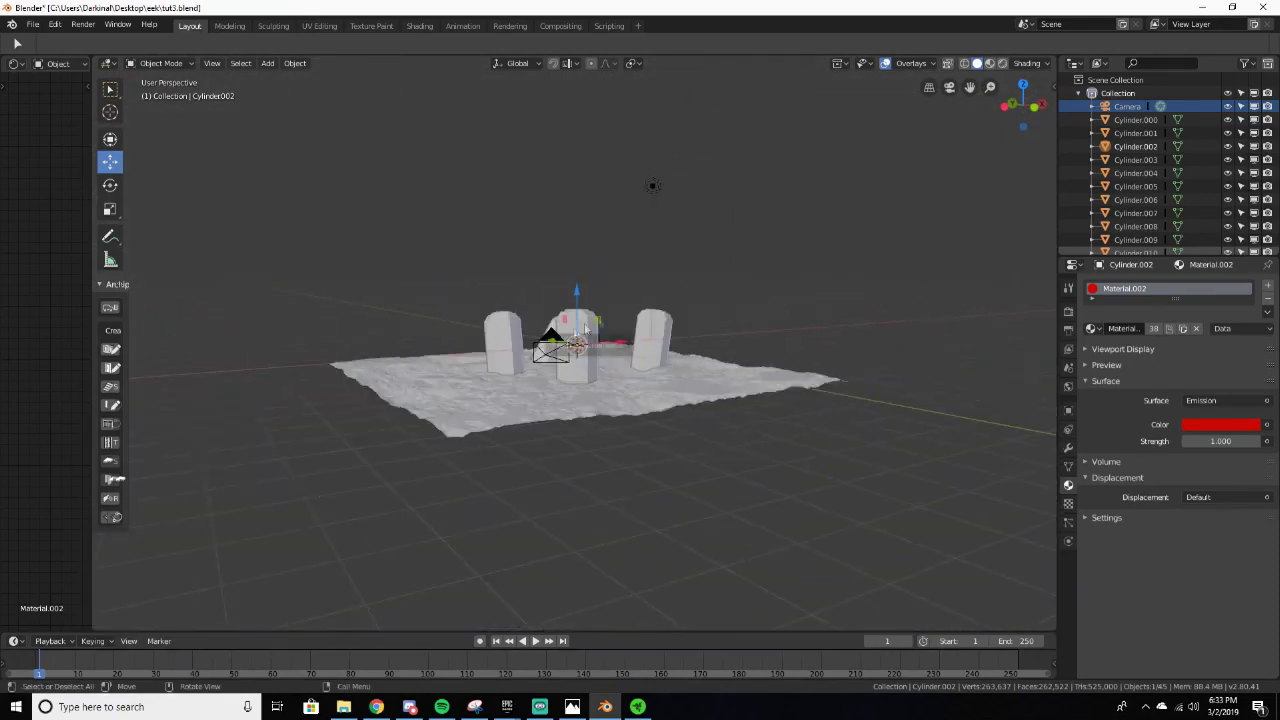
pyautogui.scroll(-6, 1100, 165)
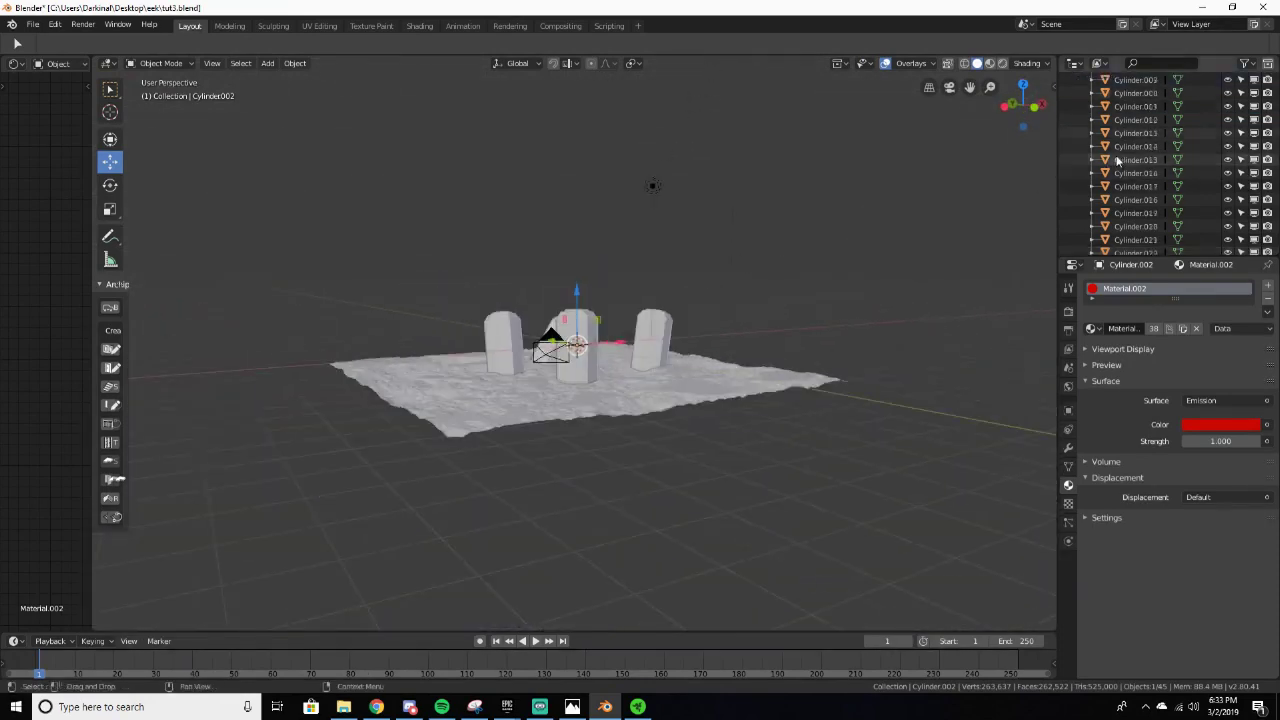
pyautogui.click(651, 188)
pyautogui.moveTo(652, 188); pyautogui.dragTo(650, 232, button='middle')
pyautogui.press('Delete')
# Step: Add an area light and move it from the scene center to the camera side of the front capsule
pyautogui.scroll(2, 684, 239)
pyautogui.scroll(-4, 611, 170)
pyautogui.hotkey('shift', 'a')
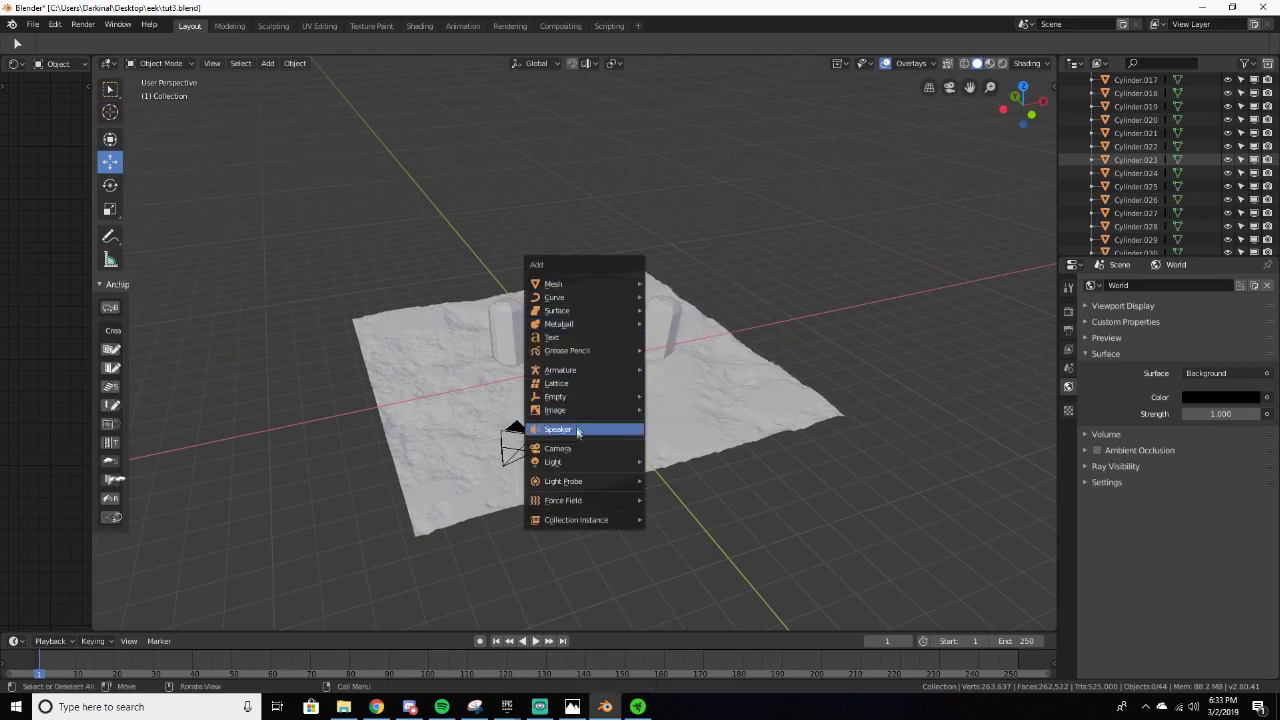
pyautogui.moveTo(581, 462)
pyautogui.click(684, 506)
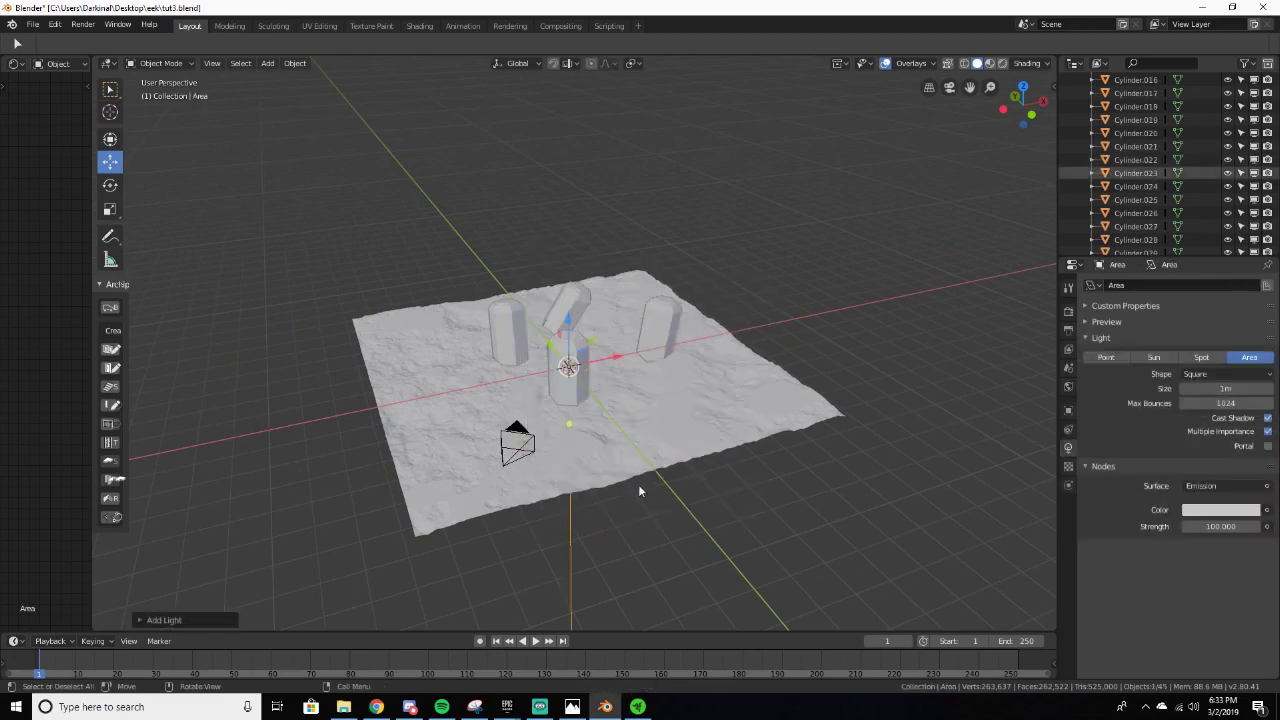
pyautogui.moveTo(638, 484); pyautogui.dragTo(690, 470, button='middle')
pyautogui.moveTo(556, 363); pyautogui.dragTo(634, 396)
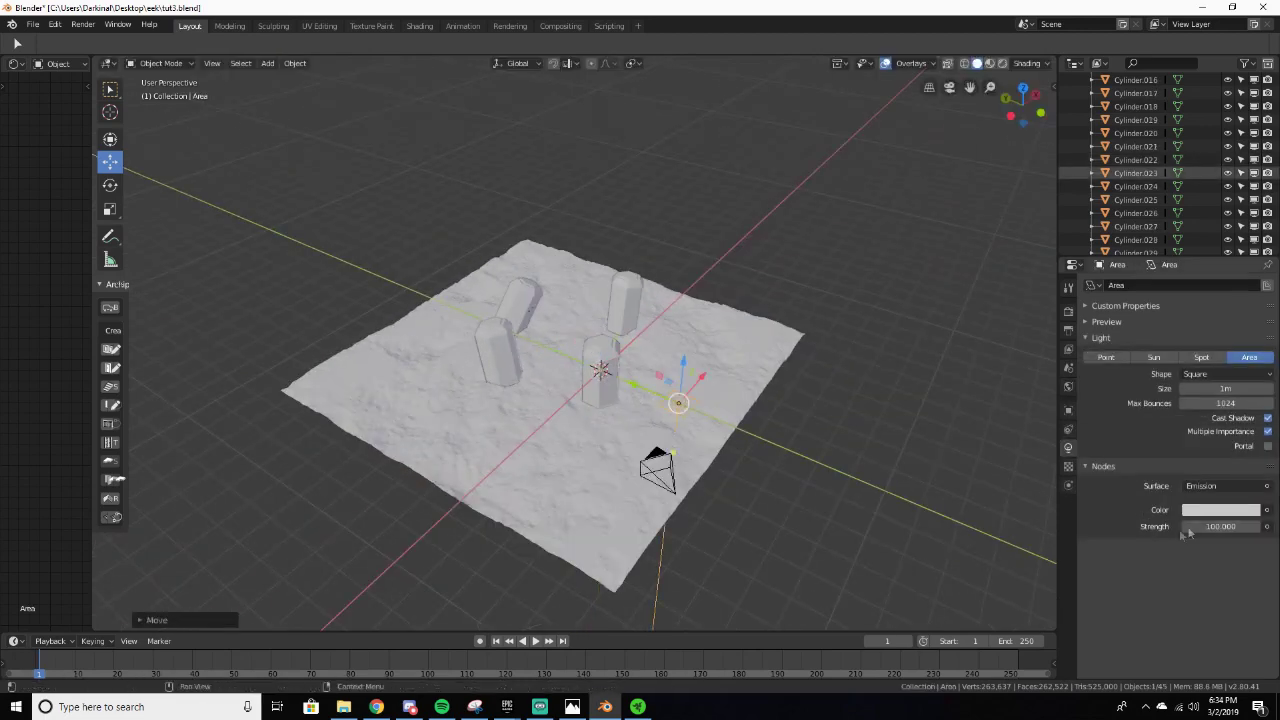
# Step: Color the area light orange-red (R 1.000, G 0.107, B 0.055) and raise it well above the floor
pyautogui.click(1202, 510)
pyautogui.moveTo(1186, 389); pyautogui.dragTo(1187, 404)
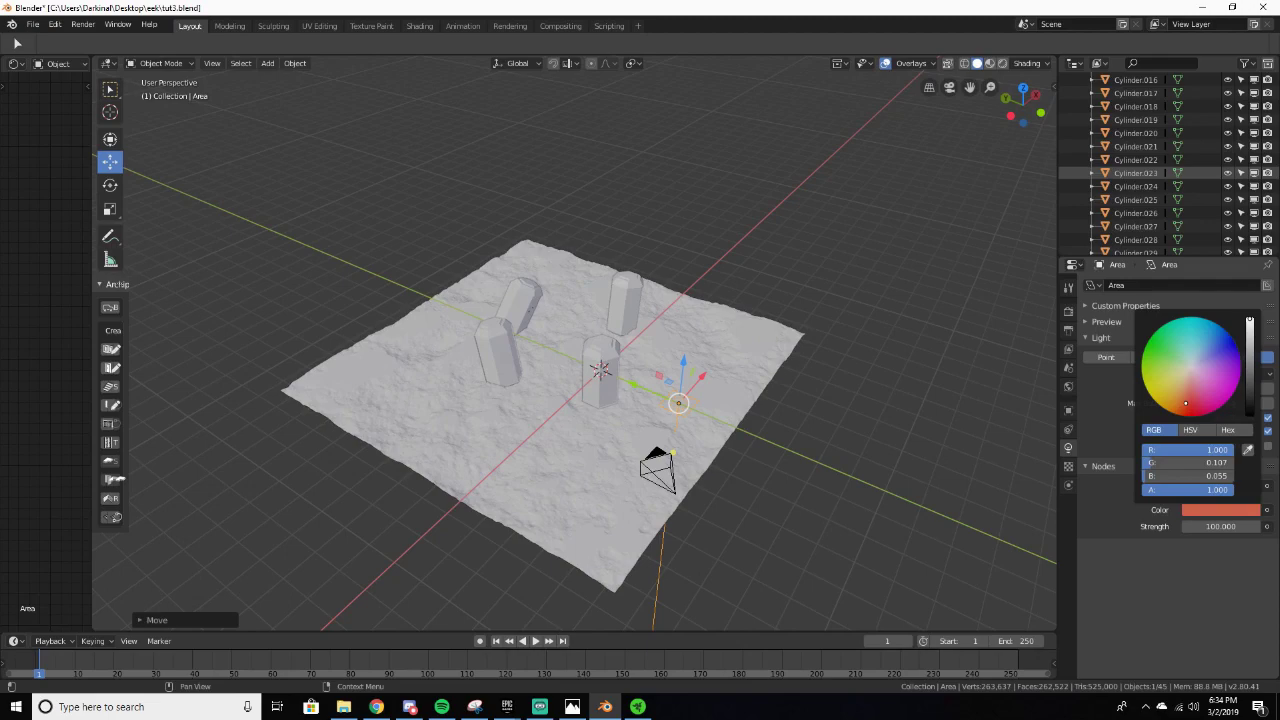
pyautogui.moveTo(778, 420); pyautogui.dragTo(809, 402, button='middle')
pyautogui.scroll(3, 806, 399)
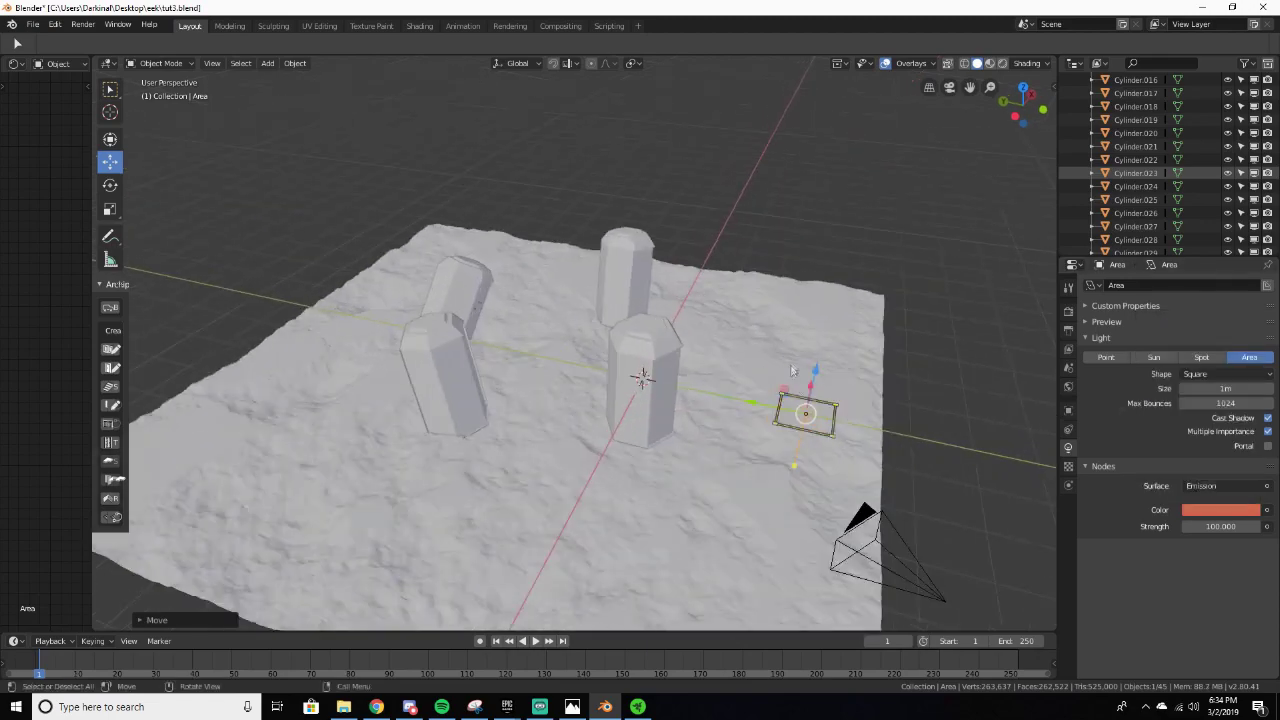
pyautogui.moveTo(817, 371); pyautogui.dragTo(845, 254)
# Step: Shift the raised area light back over the capsules and adjust its height above them
pyautogui.scroll(-1, 845, 253)
pyautogui.moveTo(843, 252); pyautogui.dragTo(785, 258, button='middle')
pyautogui.moveTo(729, 322); pyautogui.dragTo(561, 259)
pyautogui.moveTo(561, 262); pyautogui.dragTo(504, 260, button='middle')
pyautogui.moveTo(521, 194); pyautogui.dragTo(523, 160)
pyautogui.moveTo(523, 162); pyautogui.dragTo(385, 198, button='middle')
pyautogui.moveTo(547, 161); pyautogui.dragTo(680, 185)
# Step: Duplicate the area light and spread the copies in a row above the capsules, giving three lights
pyautogui.hotkey('shift', 'd')
pyautogui.click(517, 166)
pyautogui.click(738, 180)
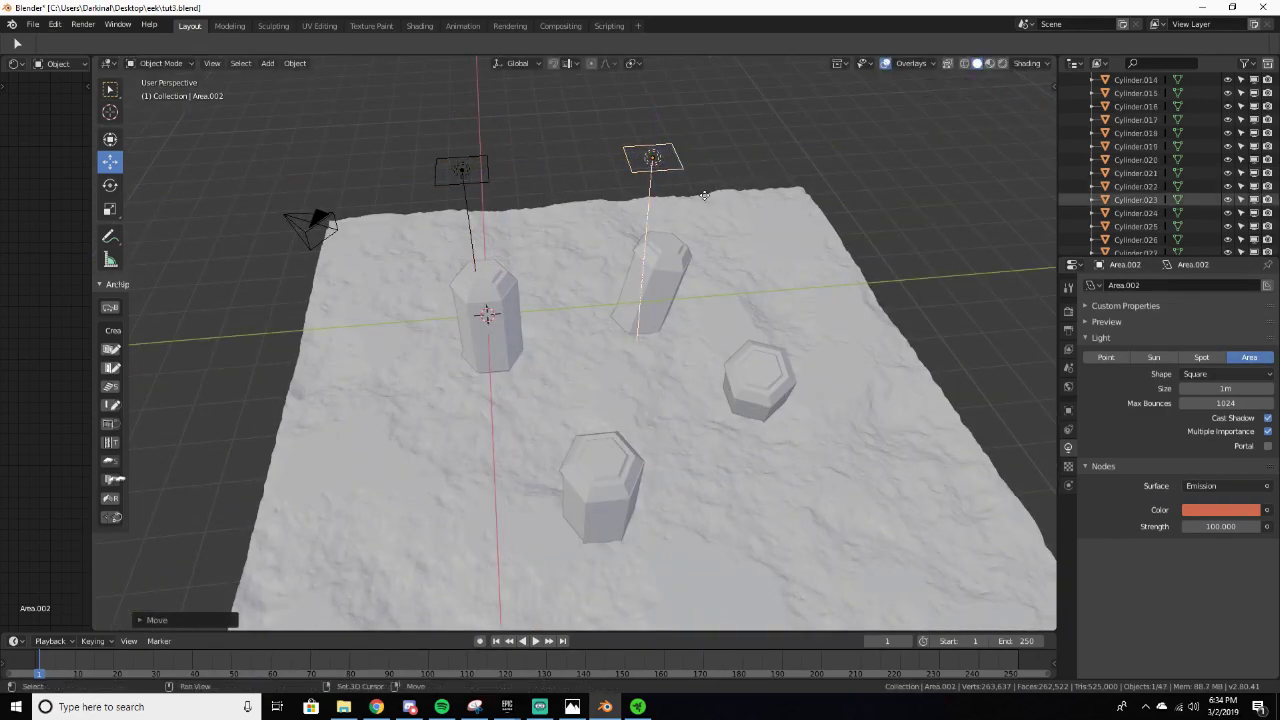
pyautogui.hotkey('shift', 'd')
pyautogui.click(884, 147)
# Step: Preview the new lighting through the camera in rendered shading, then return to solid shading
pyautogui.moveTo(884, 147); pyautogui.dragTo(1086, 100, button='middle')
pyautogui.press('Right')
pyautogui.moveTo(988, 102); pyautogui.dragTo(1005, 98, button='middle')
pyautogui.press('KP_0')
pyautogui.press('z')
pyautogui.press('z')
pyautogui.click(665, 48)
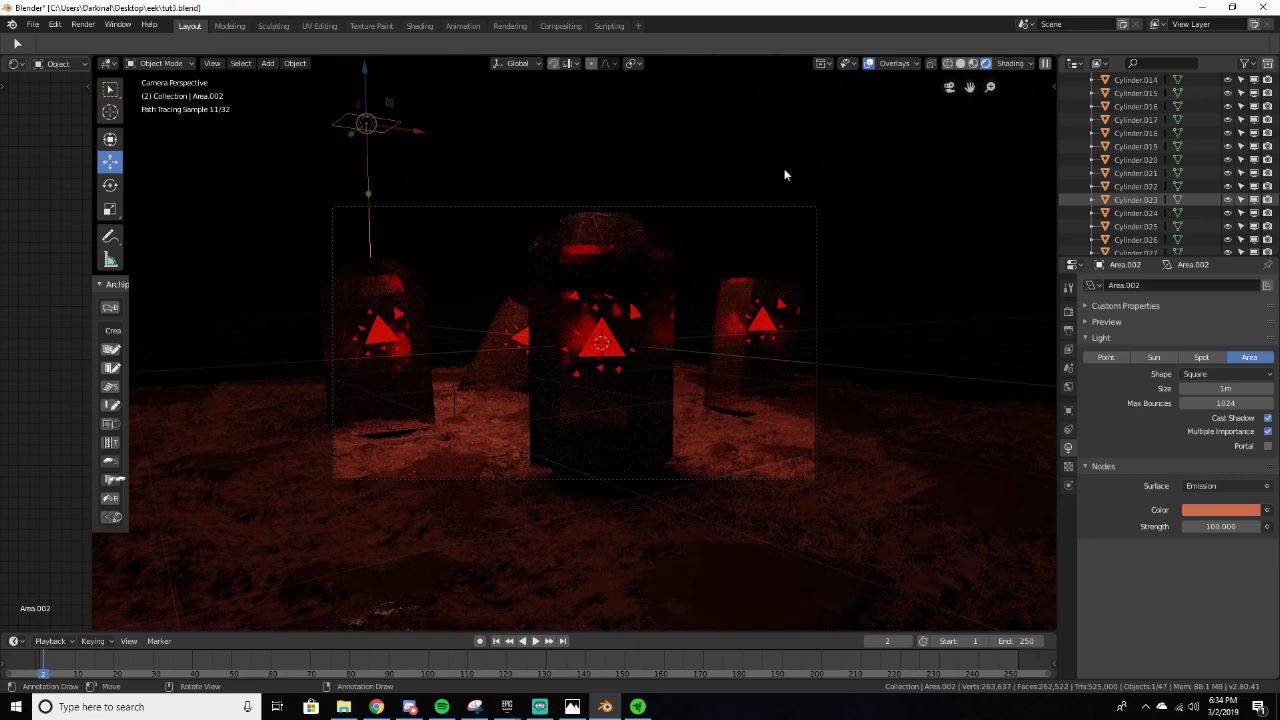
pyautogui.press('z')
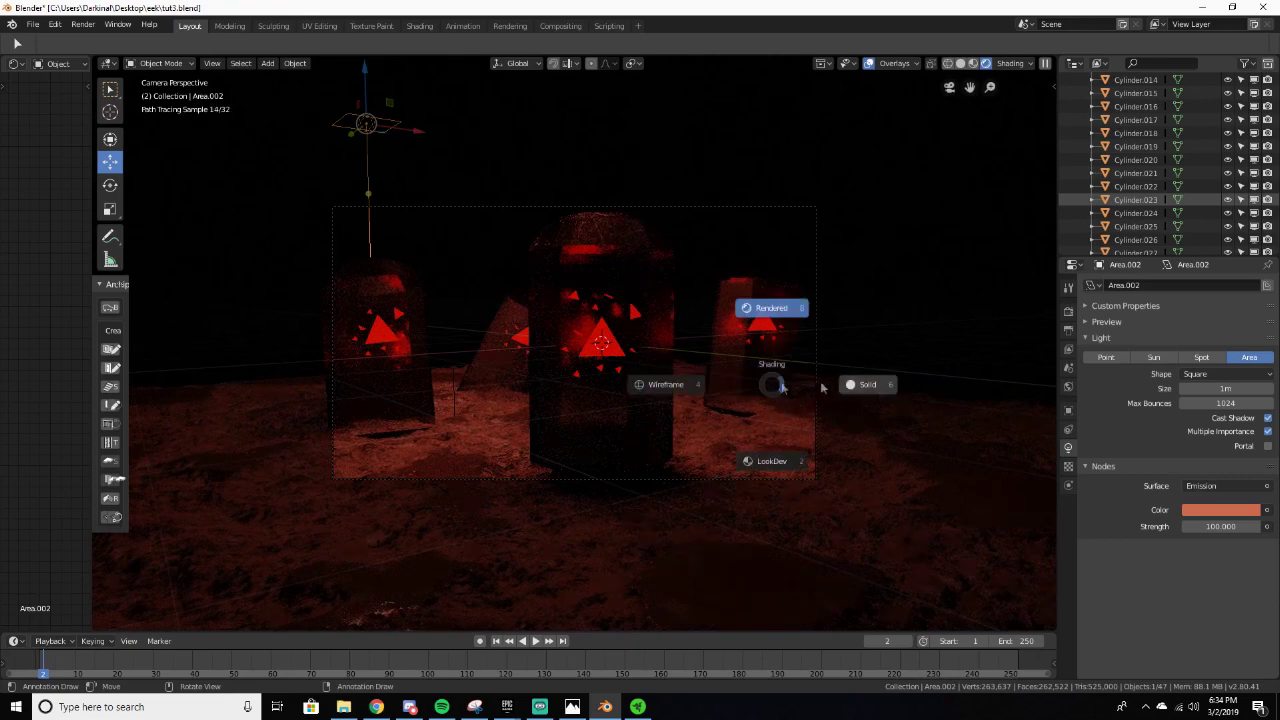
pyautogui.click(883, 408)
# Step: Add a UV sphere at the scene center and scale it up until it encloses the floor and capsules
pyautogui.moveTo(883, 408)
pyautogui.mouseDown(button='middle')
pyautogui.moveTo(562, 408)
pyautogui.moveTo(791, 452)
pyautogui.mouseUp(button='middle')
pyautogui.scroll(-4, 562, 408)
pyautogui.scroll(-5, 791, 452)
pyautogui.scroll(2, 768, 373)
pyautogui.moveTo(701, 423); pyautogui.dragTo(740, 403, button='middle')
pyautogui.hotkey('shift', 'a')
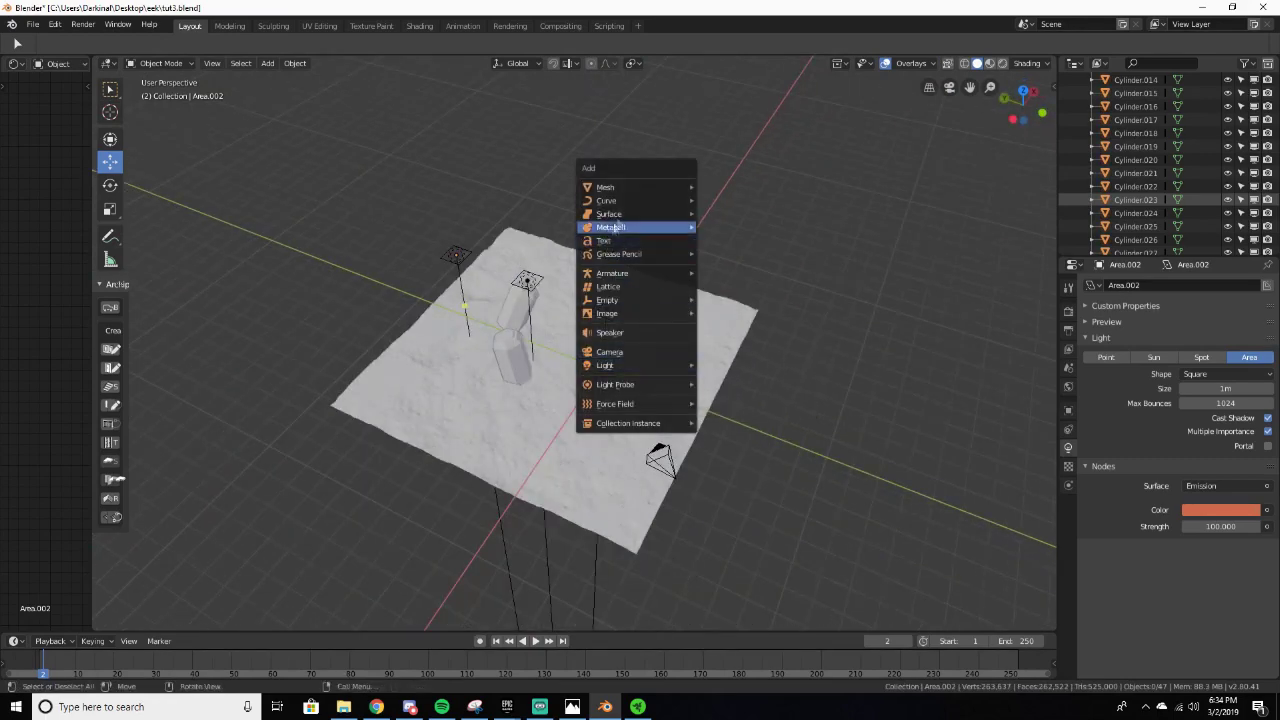
pyautogui.moveTo(633, 202)
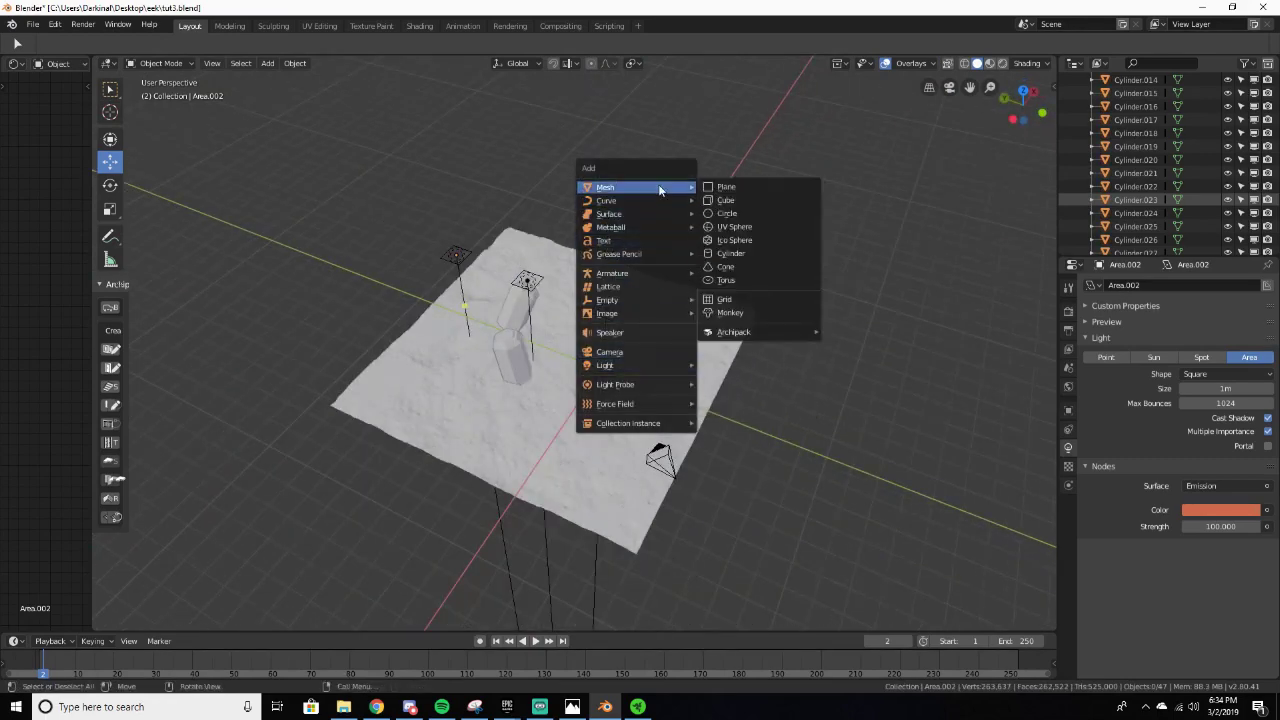
pyautogui.click(728, 226)
pyautogui.press('s')
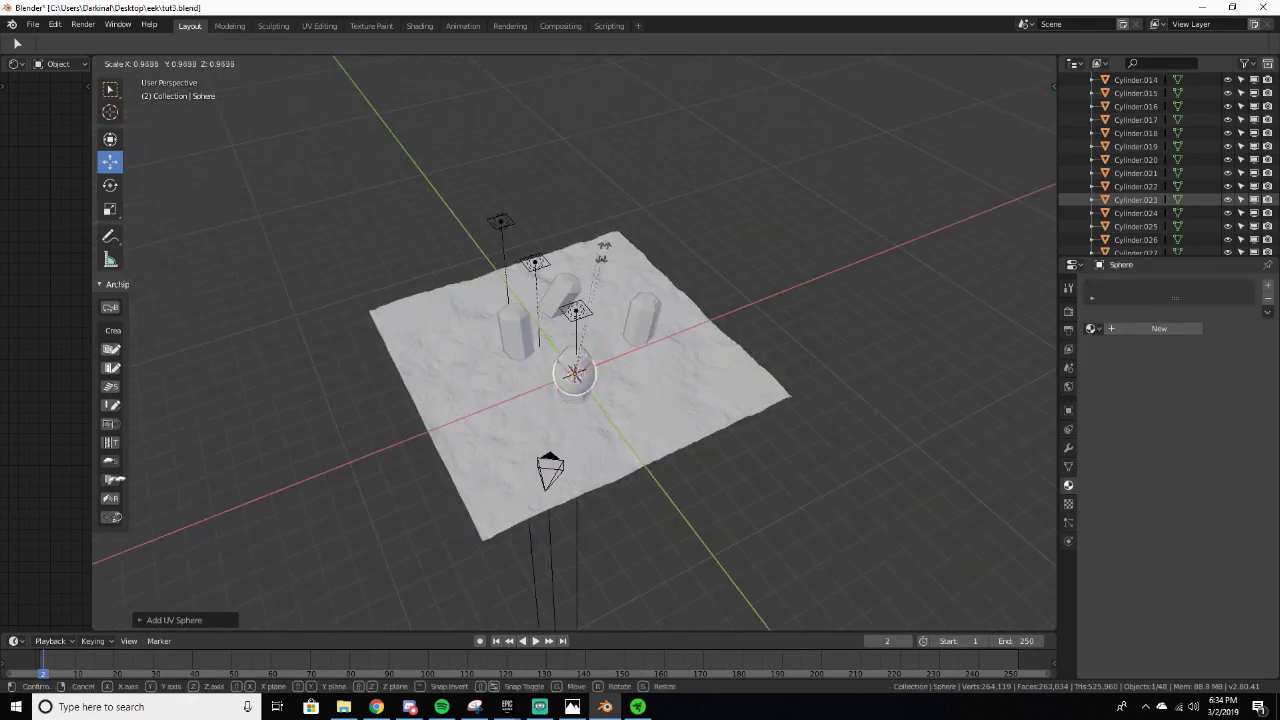
pyautogui.click(808, 268)
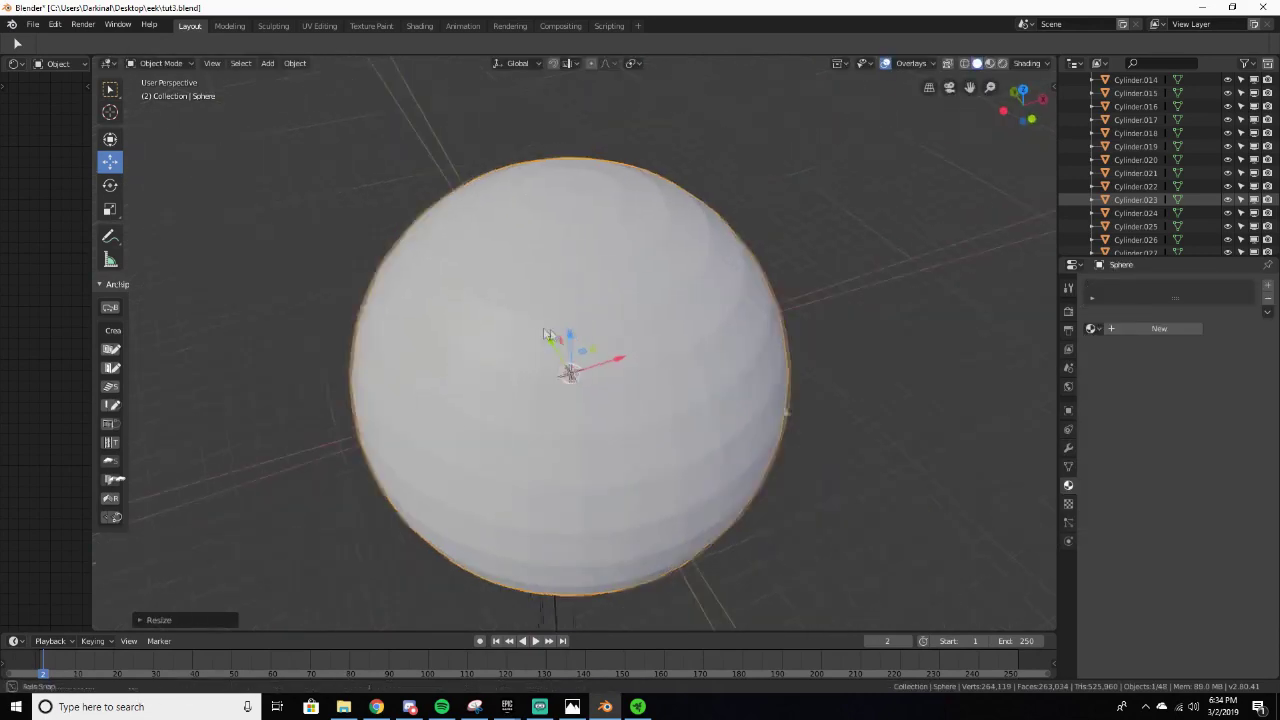
# Step: Shift the enclosing sphere slightly and enlarge it further around the whole scene
pyautogui.moveTo(808, 268); pyautogui.dragTo(361, 299, button='middle')
pyautogui.moveTo(575, 331); pyautogui.dragTo(609, 332)
pyautogui.press('s')
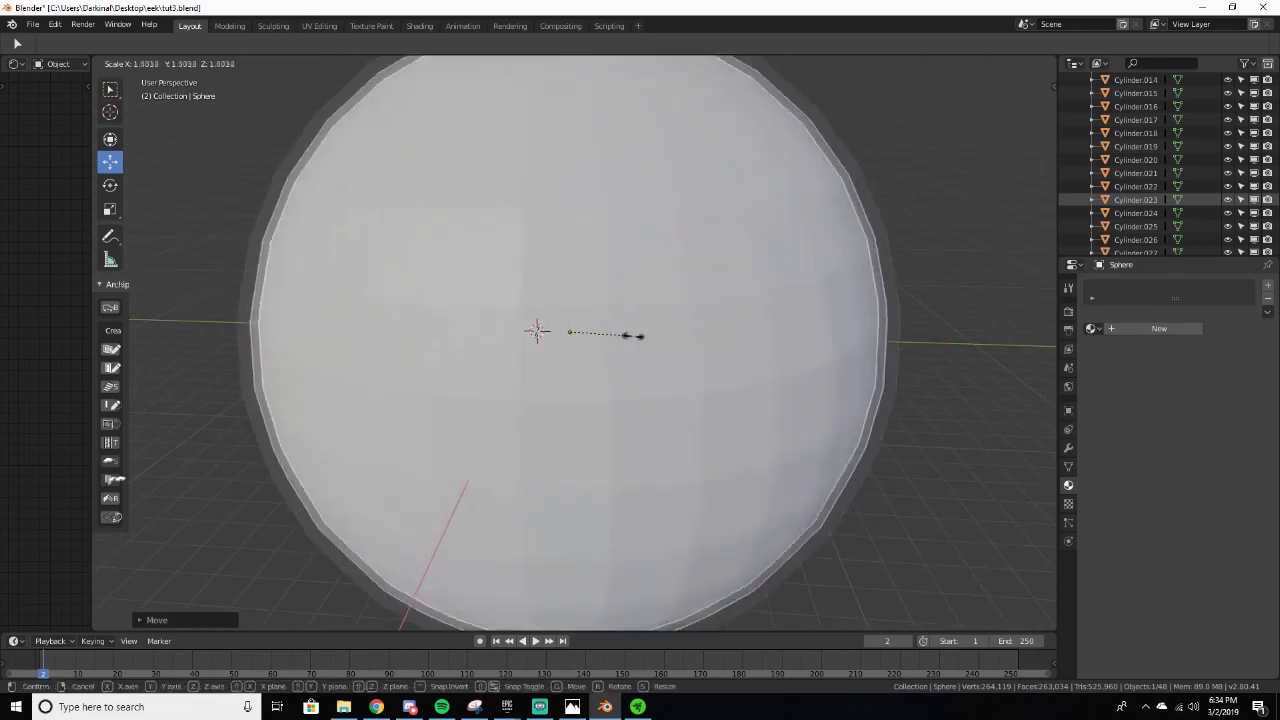
pyautogui.click(634, 336)
pyautogui.moveTo(632, 335); pyautogui.dragTo(755, 325, button='middle')
pyautogui.scroll(4, 745, 325)
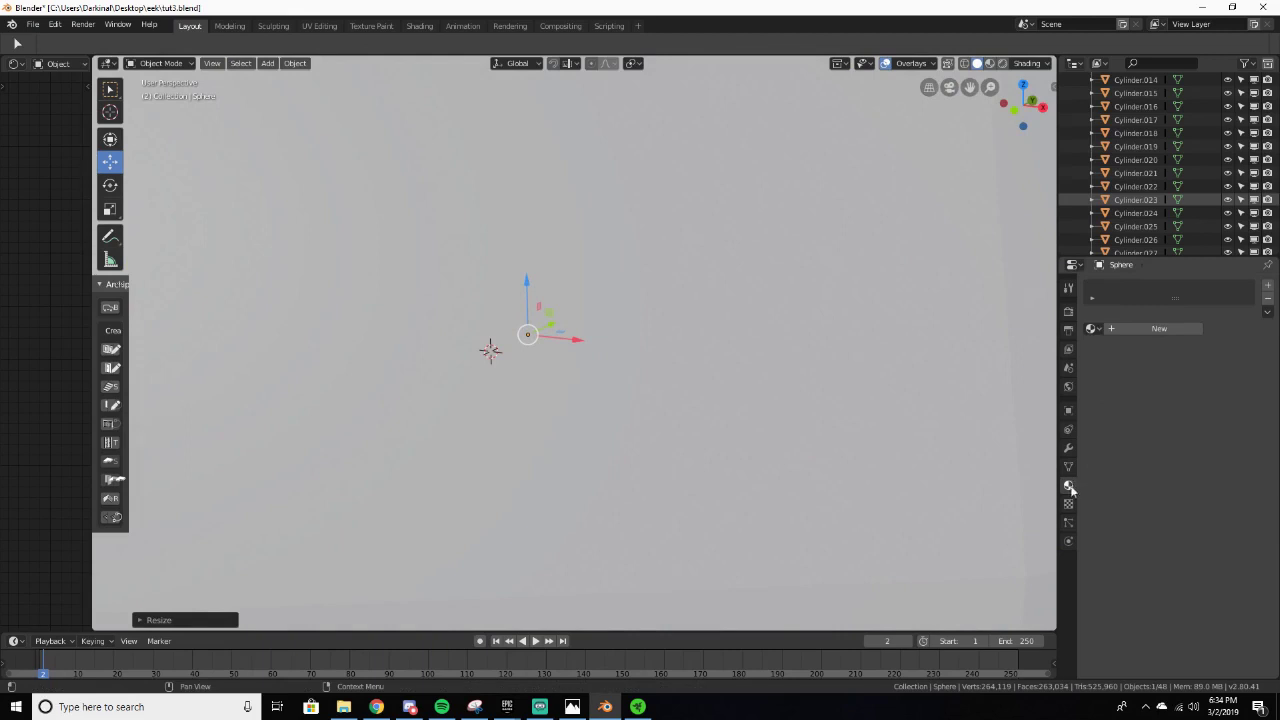
# Step: Create a new material for the sphere and set its surface shader to Principled Volume
pyautogui.click(1134, 324)
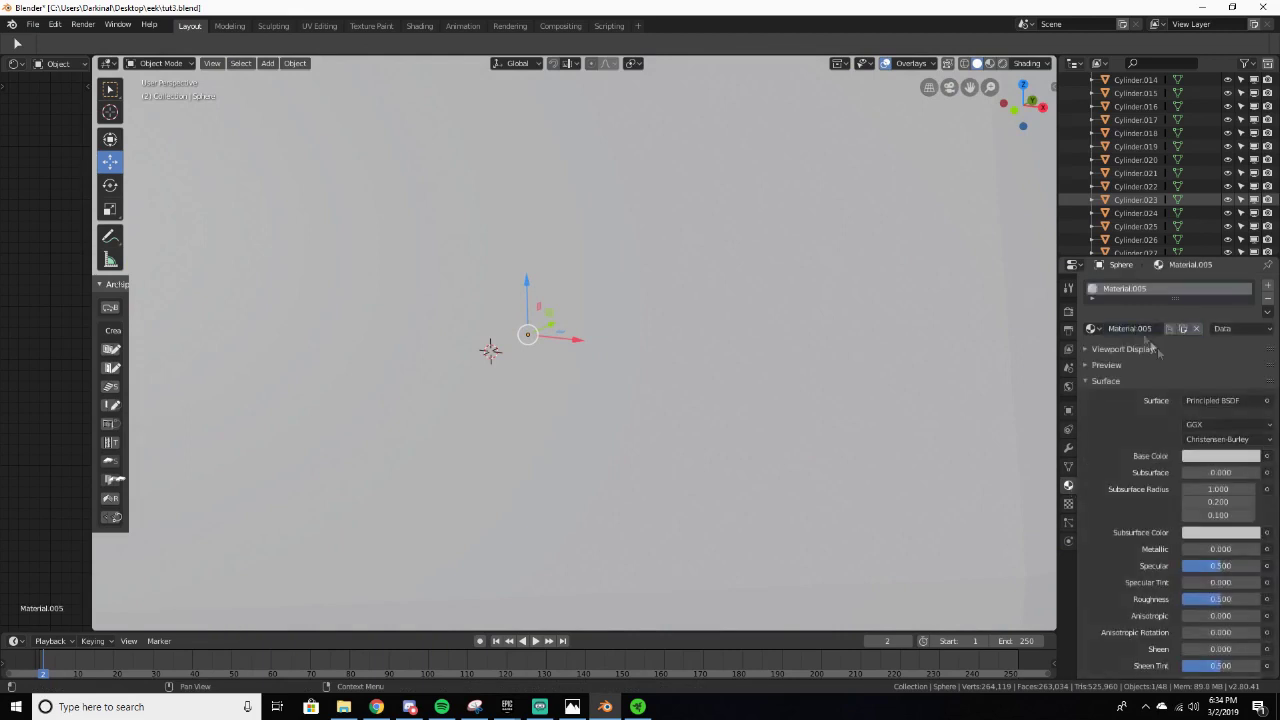
pyautogui.click(1218, 401)
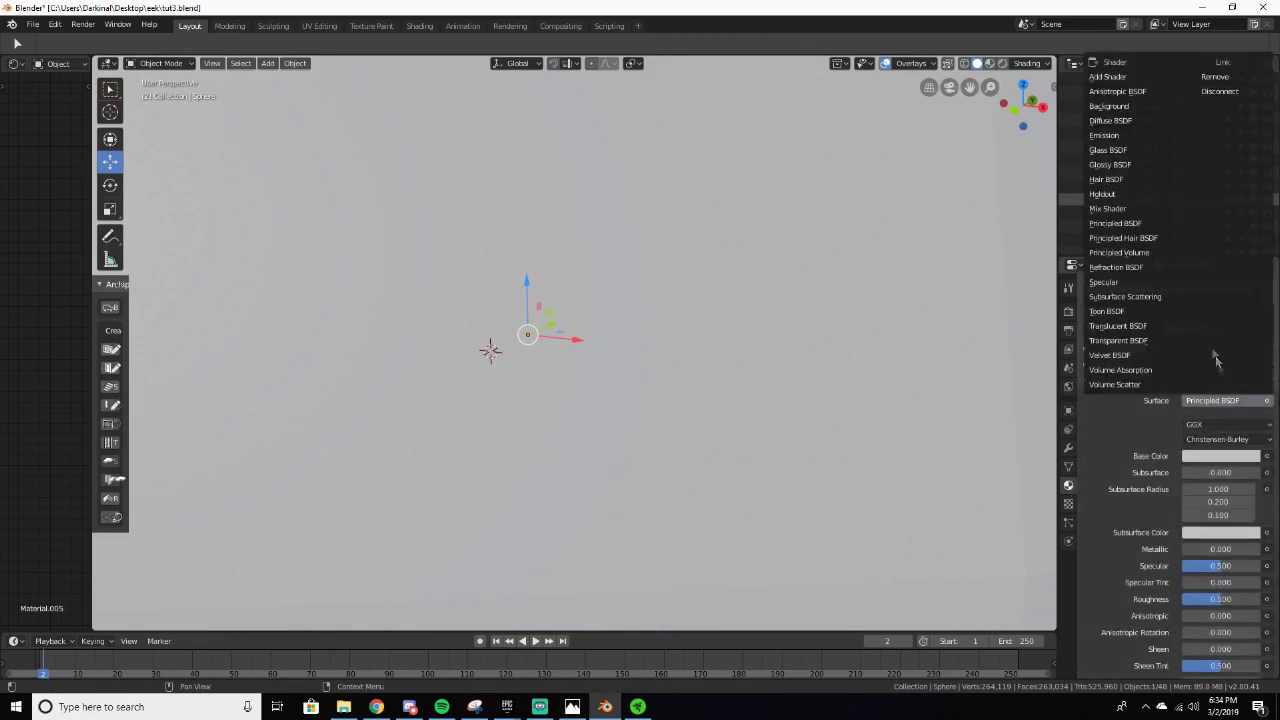
pyautogui.click(1128, 253)
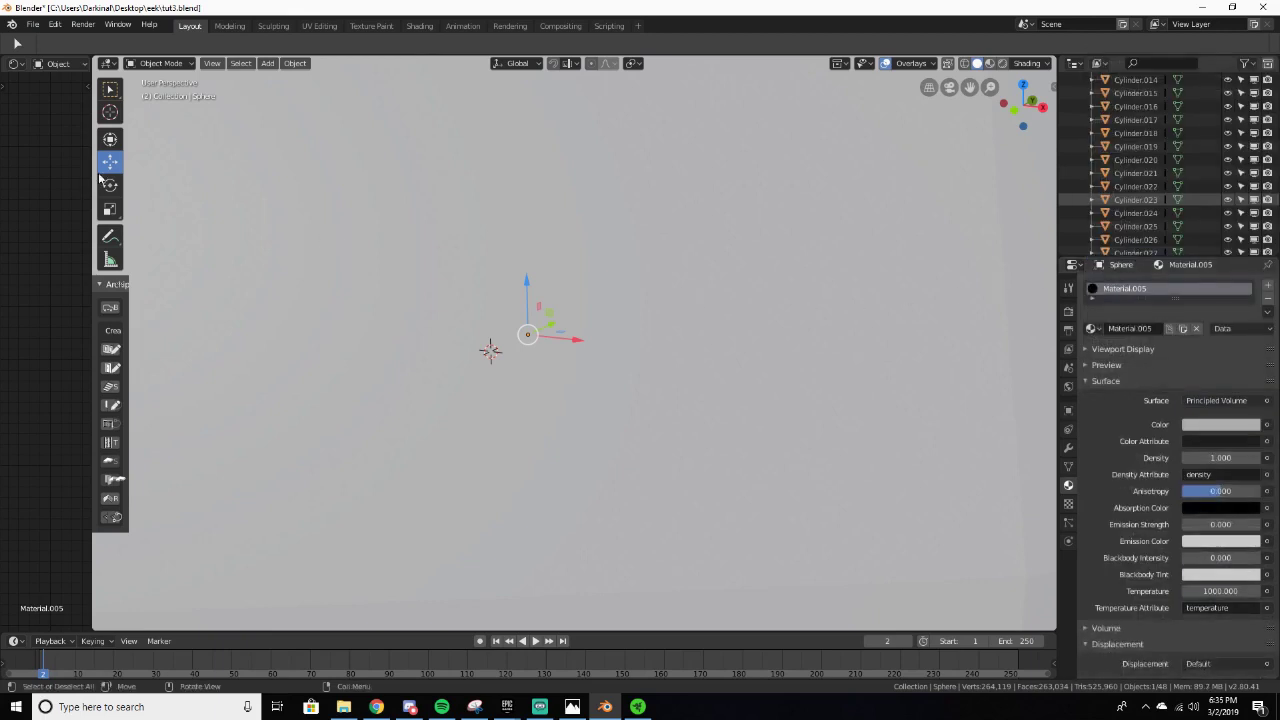
# Step: Widen the node editor, reconnect the Principled Volume output to the Material Output's Volume input, and set the density to 0.020
pyautogui.moveTo(92, 178); pyautogui.dragTo(590, 178)
pyautogui.scroll(3, 380, 343)
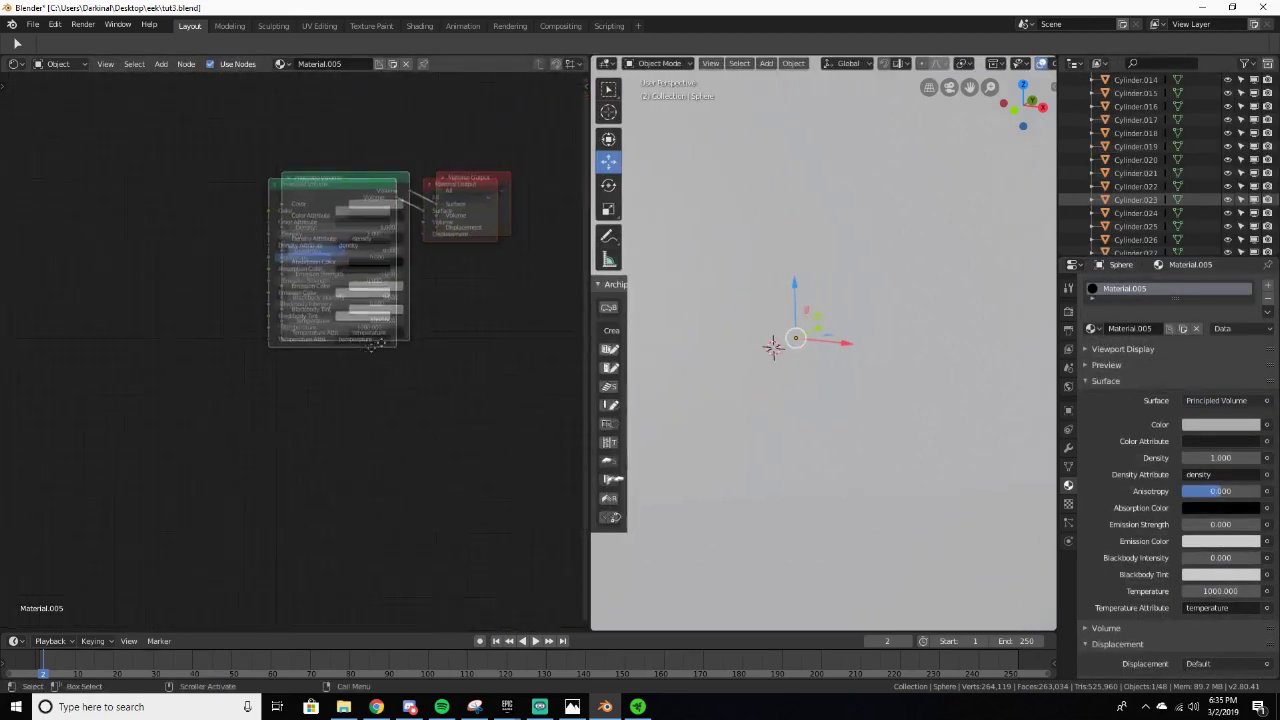
pyautogui.scroll(2, 375, 343)
pyautogui.moveTo(395, 214); pyautogui.dragTo(398, 228)
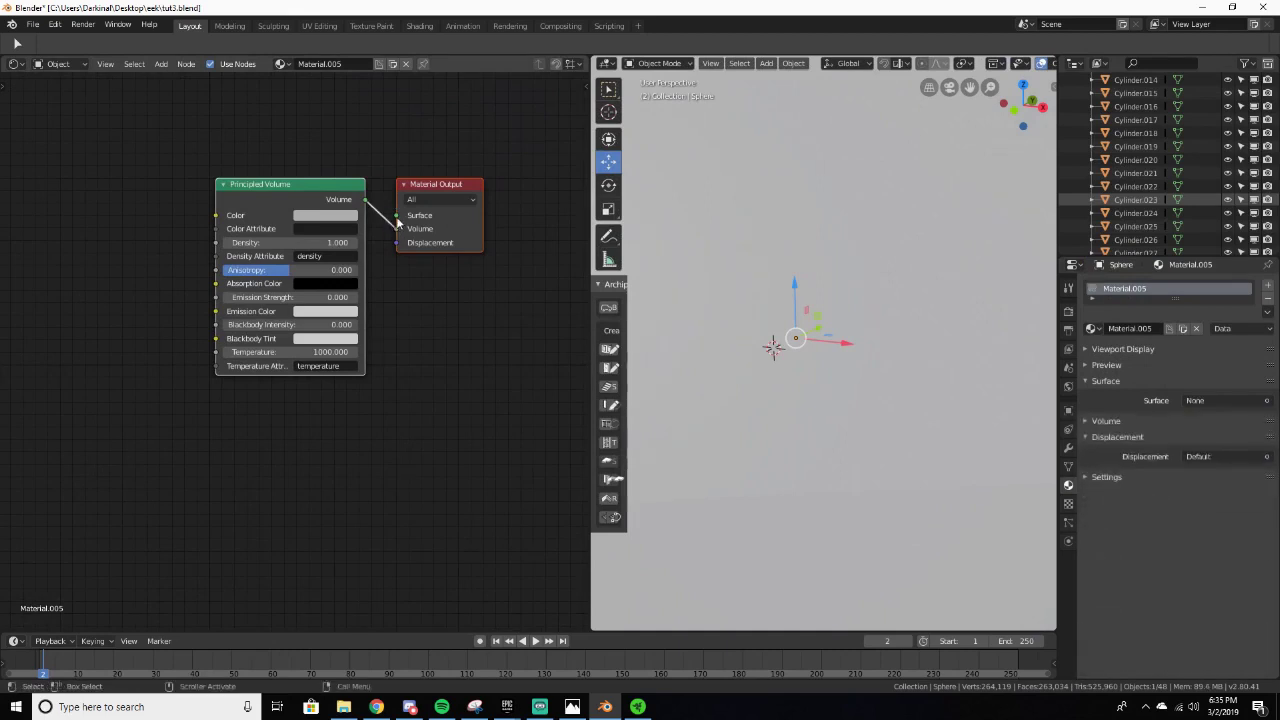
pyautogui.click(333, 243)
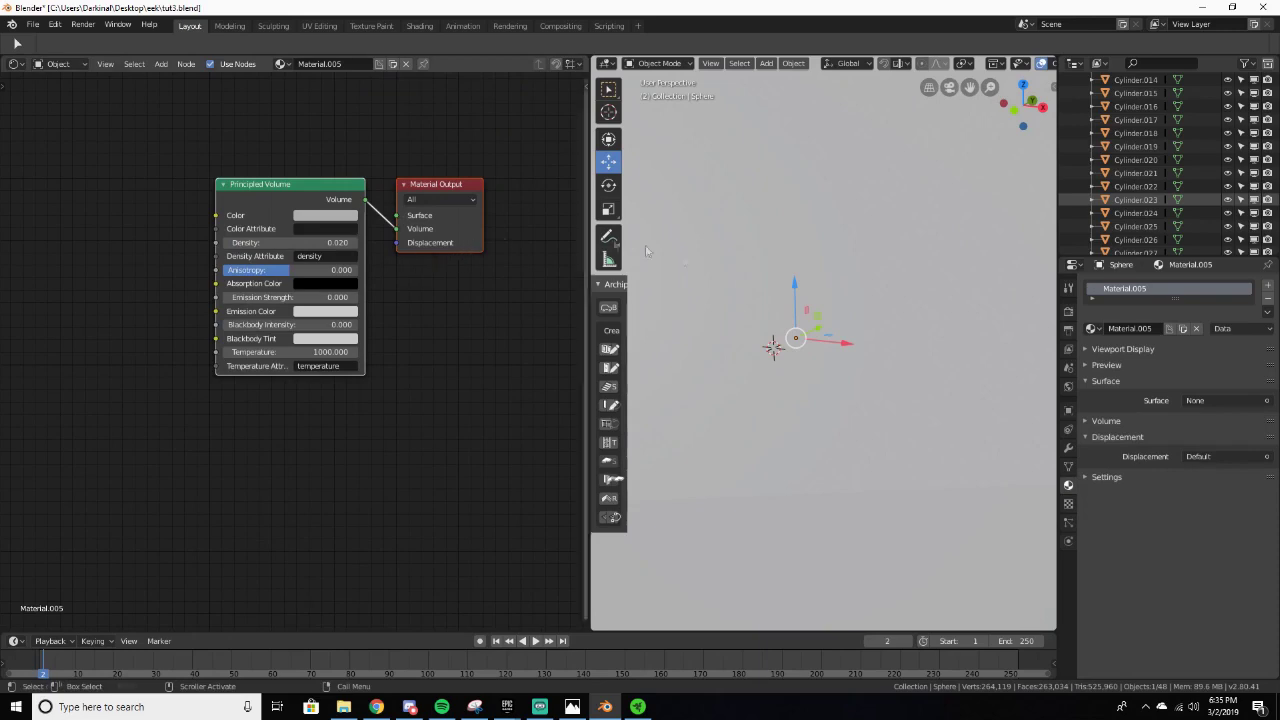
# Step: Enlarge the 3D view and preview the volumetric fog through the camera in rendered shading
pyautogui.press('KP_0')
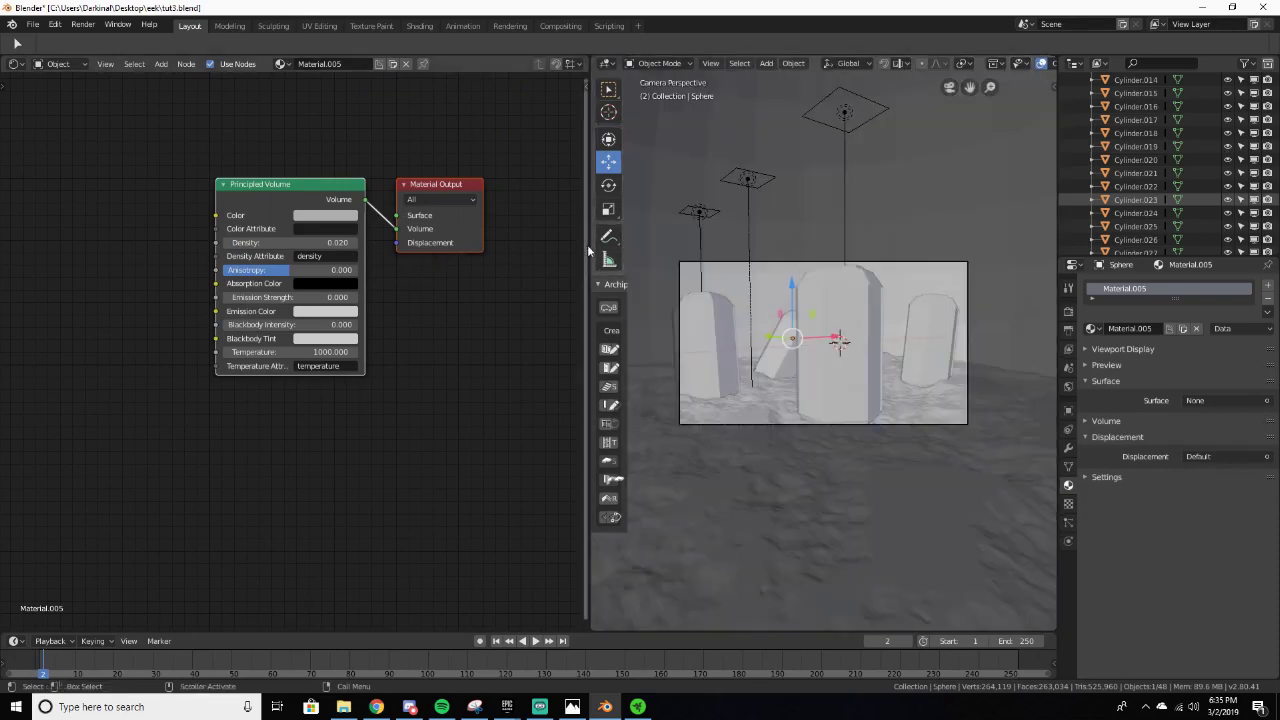
pyautogui.moveTo(590, 252); pyautogui.dragTo(358, 265)
pyautogui.press('z')
pyautogui.click(623, 206)
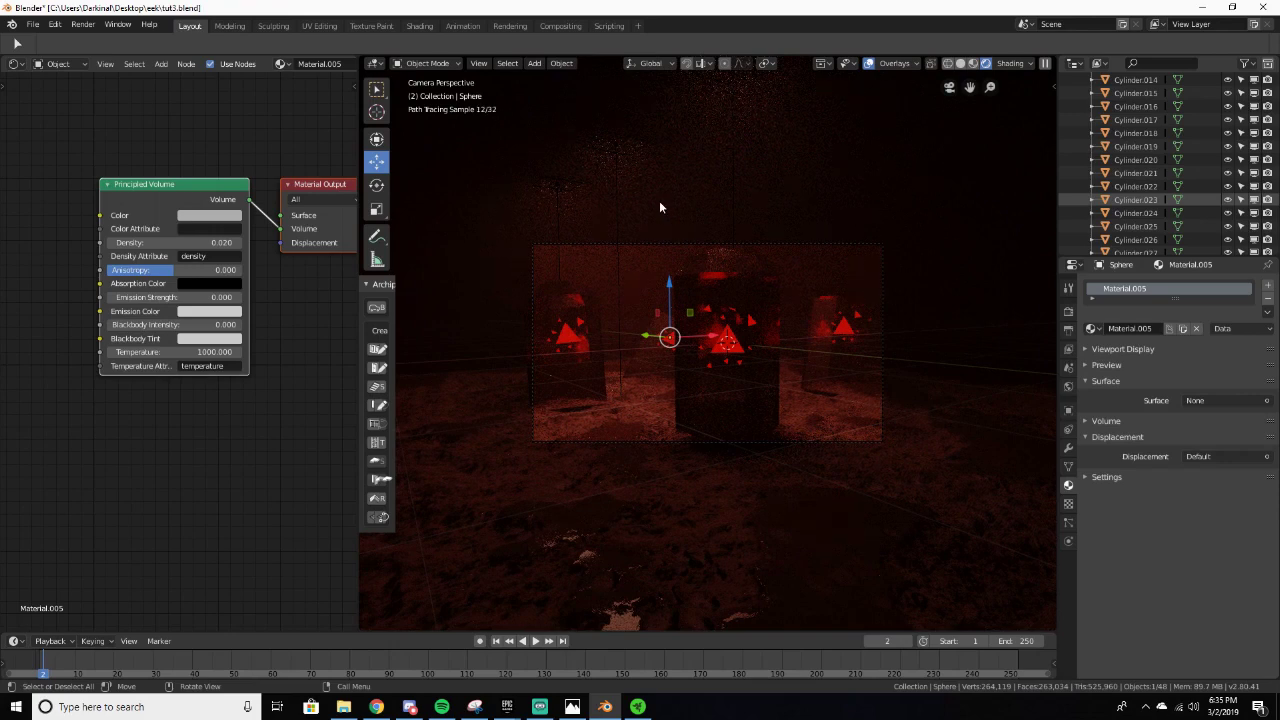
# Step: Set the scene camera's focal length to 36 mm and preview the wider framing in rendered shading
pyautogui.press('z')
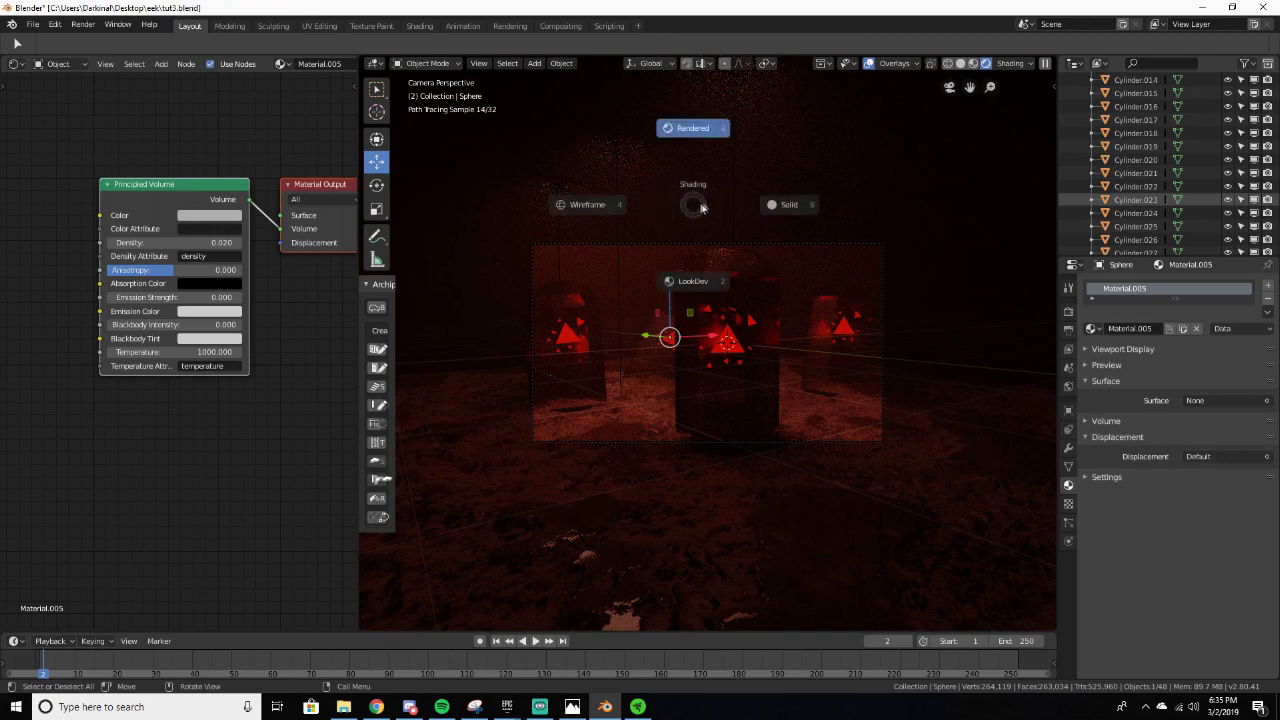
pyautogui.scroll(6, 1137, 95)
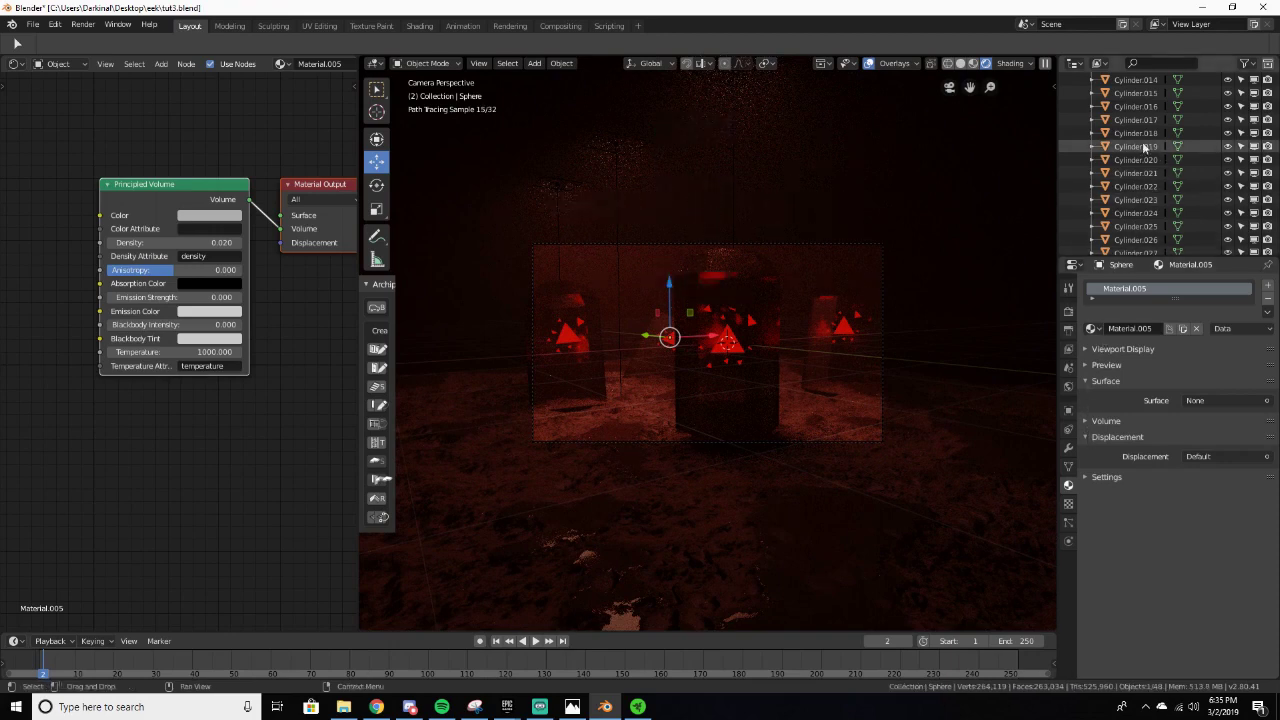
pyautogui.click(1128, 119)
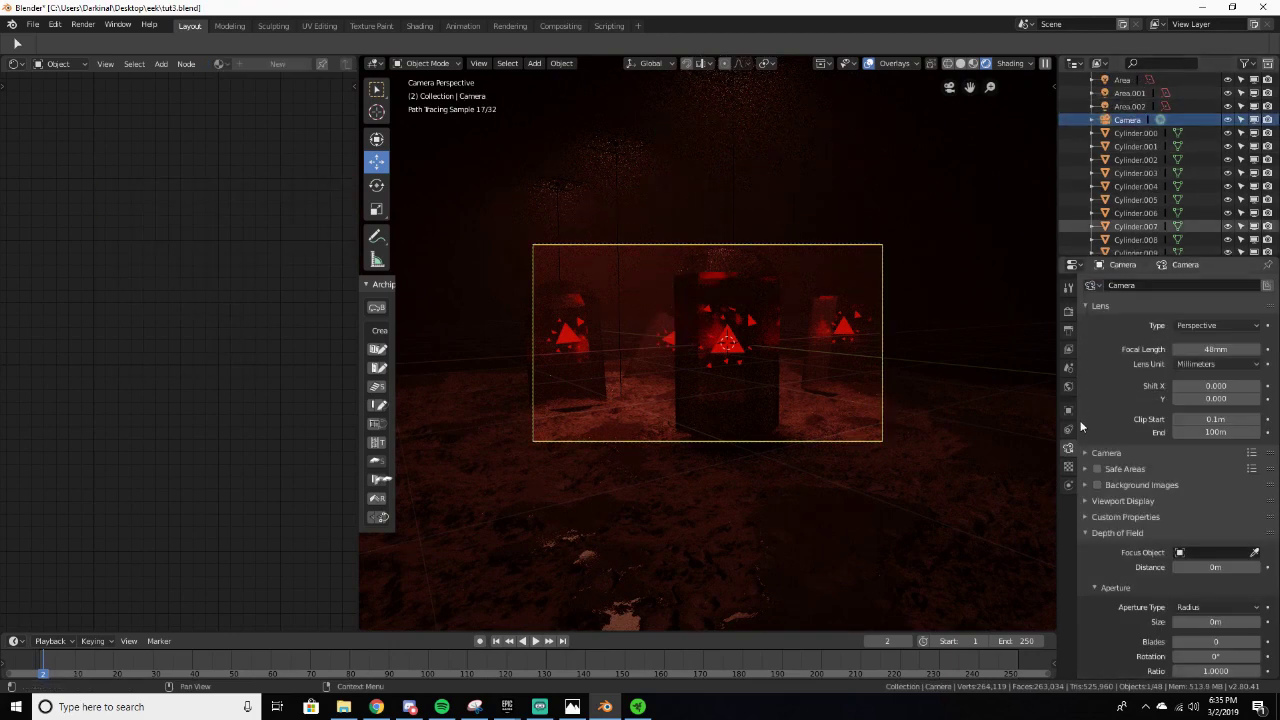
pyautogui.moveTo(1219, 349); pyautogui.dragTo(1205, 349)
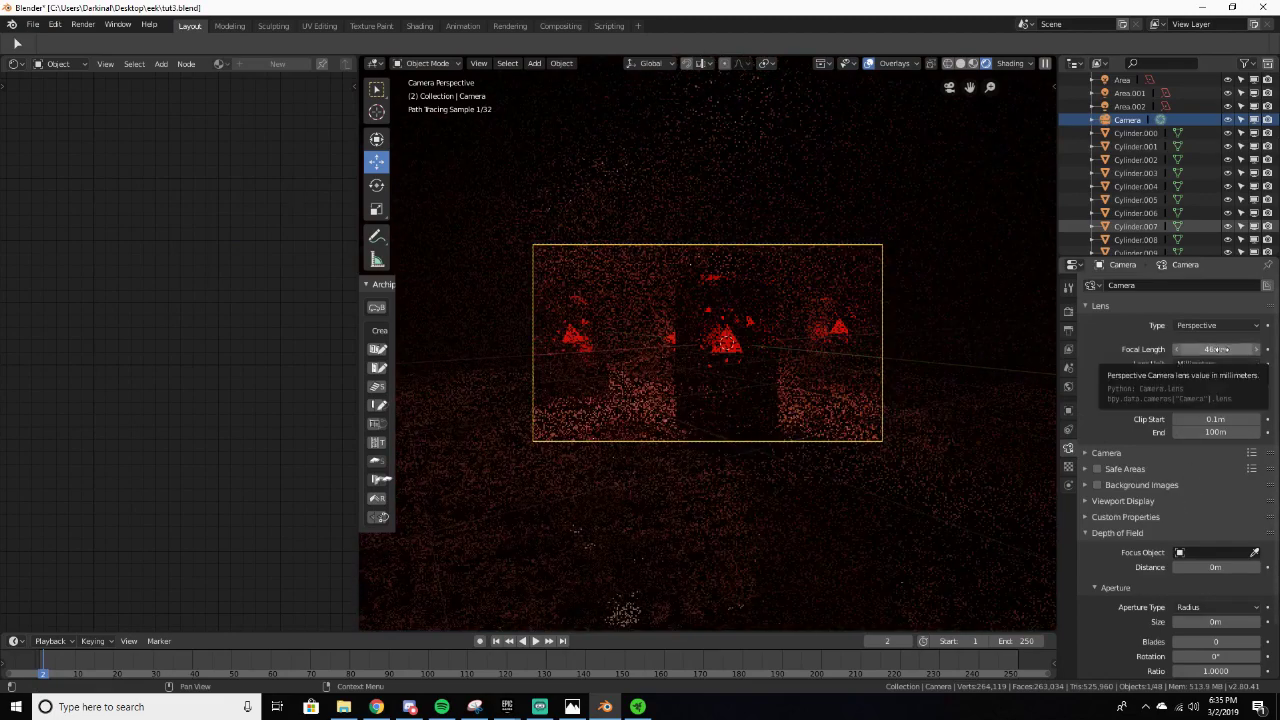
pyautogui.press('z')
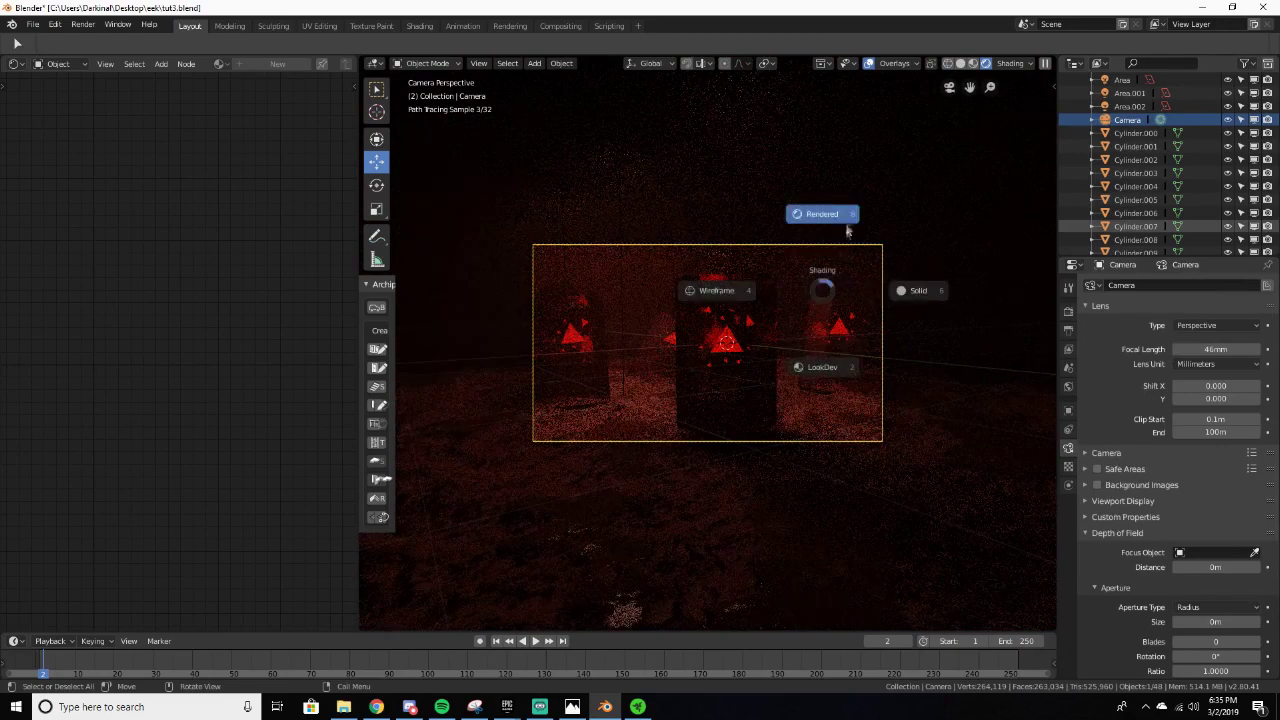
pyautogui.press('z')
pyautogui.moveTo(1215, 350); pyautogui.dragTo(1198, 350)
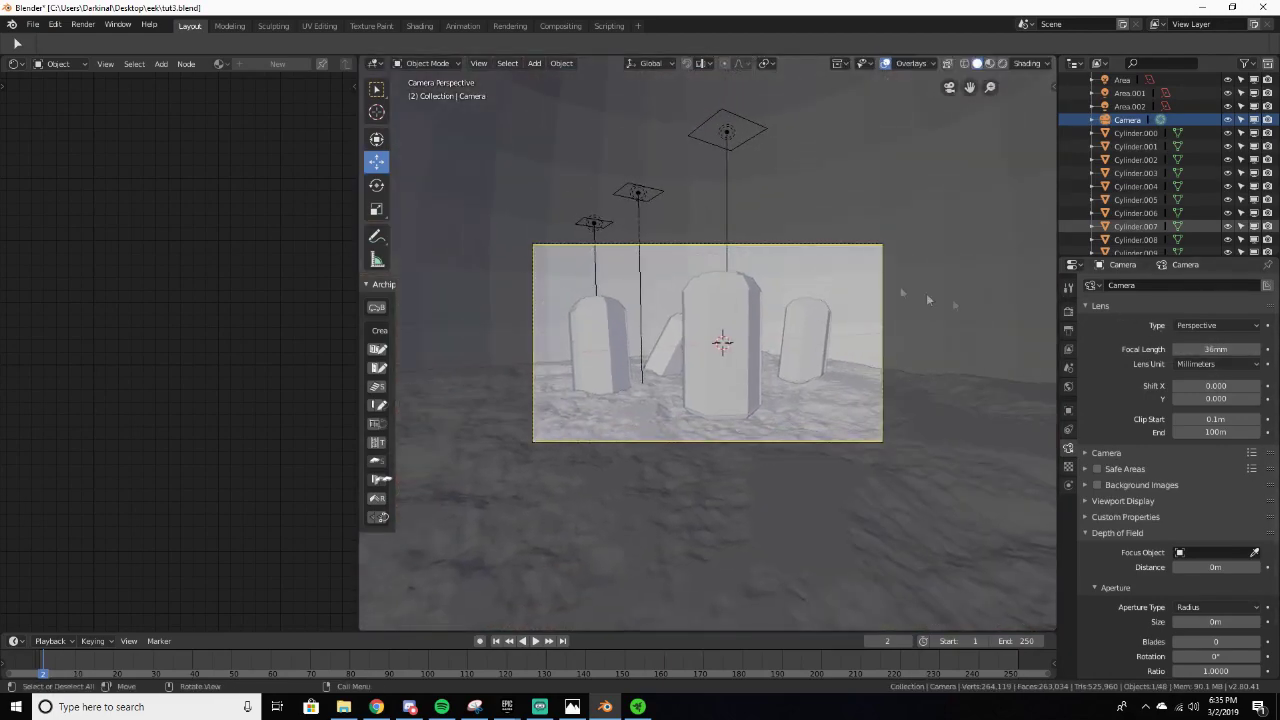
pyautogui.press('z')
pyautogui.click(789, 150)
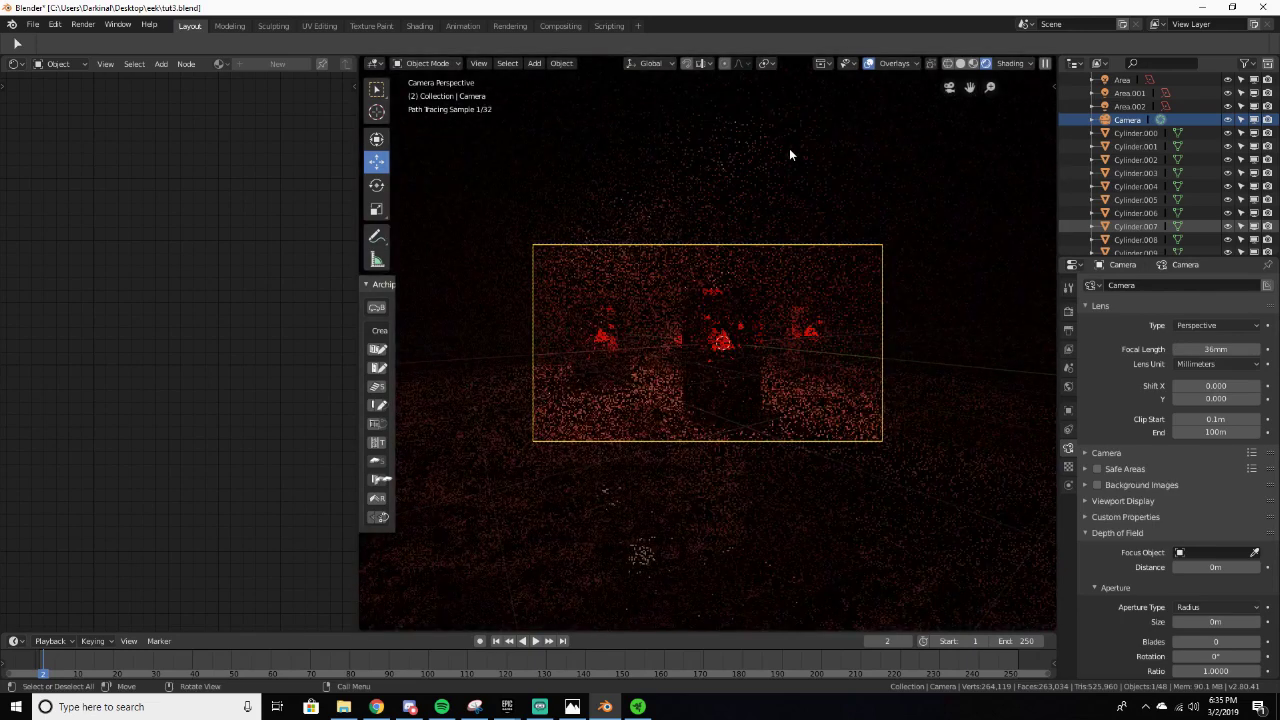
# Step: Return to solid shading, nudge the front centre capsule slightly, and rotate it
pyautogui.press('z')
pyautogui.click(874, 203)
pyautogui.moveTo(878, 197)
pyautogui.mouseDown(button='middle')
pyautogui.moveTo(853, 187)
pyautogui.moveTo(723, 237)
pyautogui.moveTo(705, 270)
pyautogui.moveTo(698, 359)
pyautogui.moveTo(689, 316)
pyautogui.moveTo(703, 270)
pyautogui.mouseUp(button='middle')
pyautogui.click(685, 367)
pyautogui.moveTo(703, 270); pyautogui.dragTo(696, 277)
pyautogui.click(376, 185)
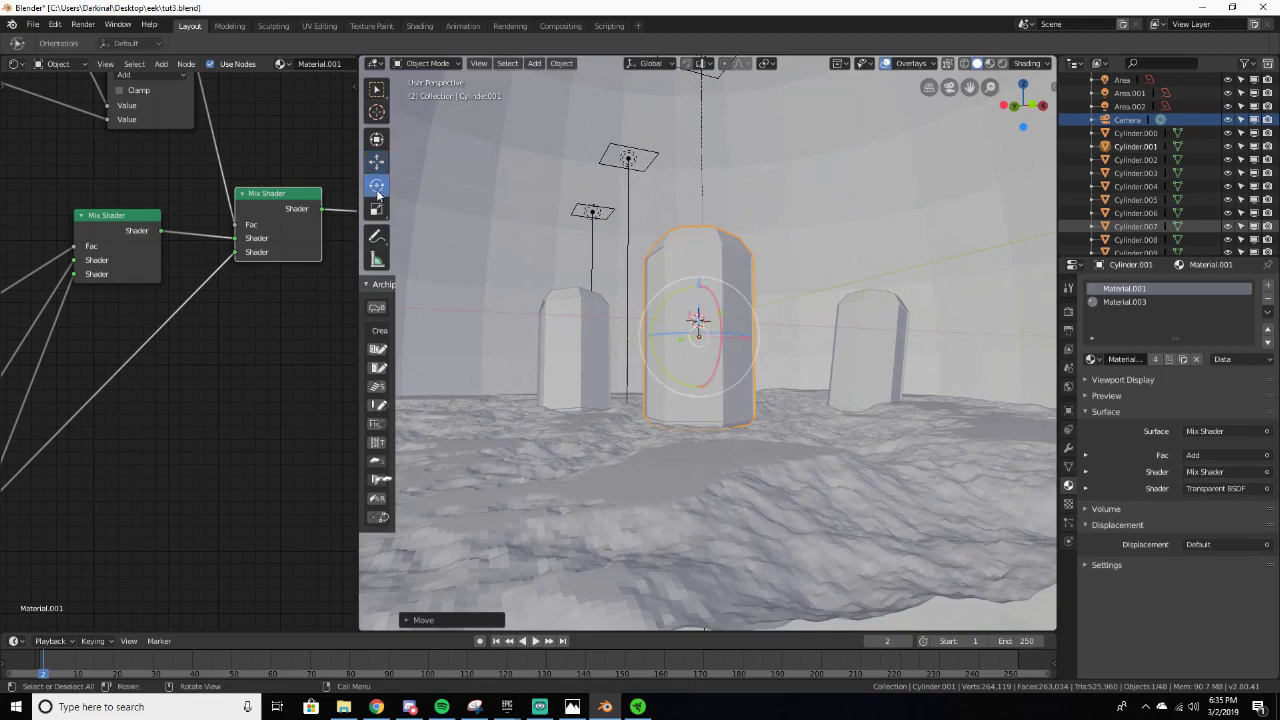
pyautogui.moveTo(716, 253); pyautogui.dragTo(659, 273, button='middle')
pyautogui.moveTo(621, 314); pyautogui.dragTo(667, 322)
pyautogui.moveTo(668, 320); pyautogui.dragTo(740, 330, button='middle')
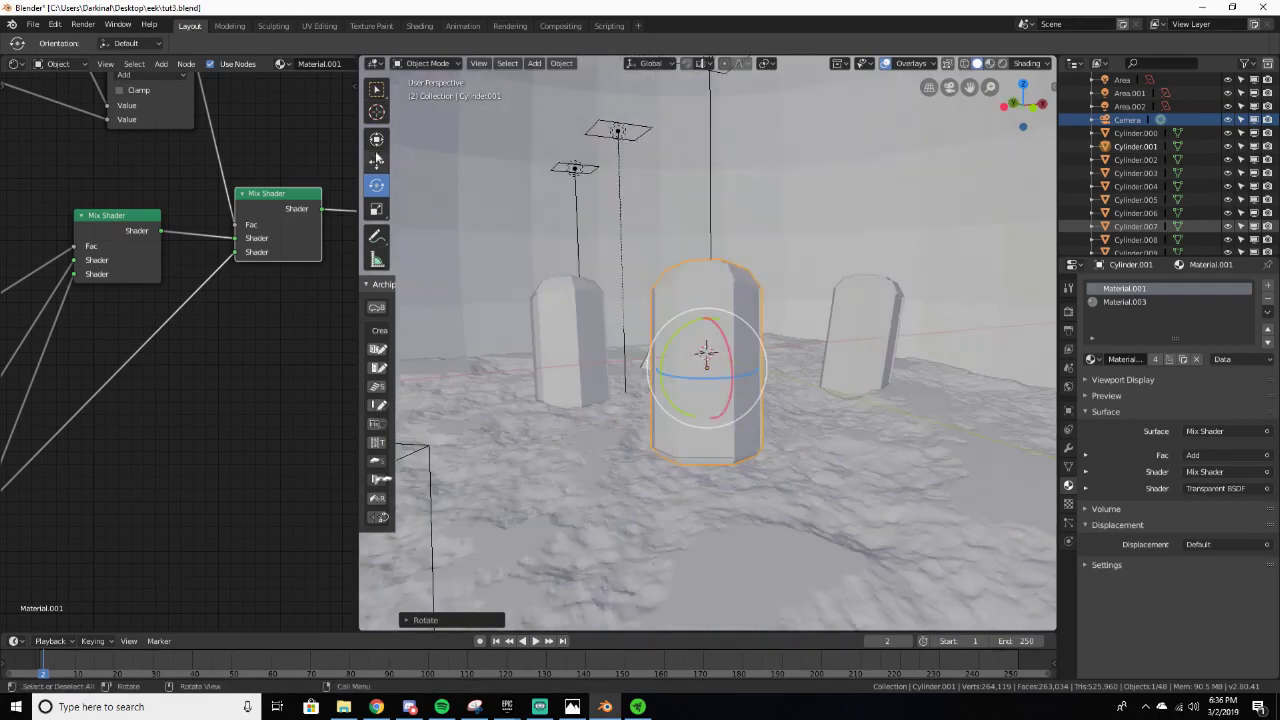
# Step: Lower the front capsule slightly into the floor and preview it through the camera in rendered shading
pyautogui.click(376, 161)
pyautogui.moveTo(707, 316); pyautogui.dragTo(708, 329)
pyautogui.press('KP_0')
pyautogui.press('z')
pyautogui.click(654, 210)
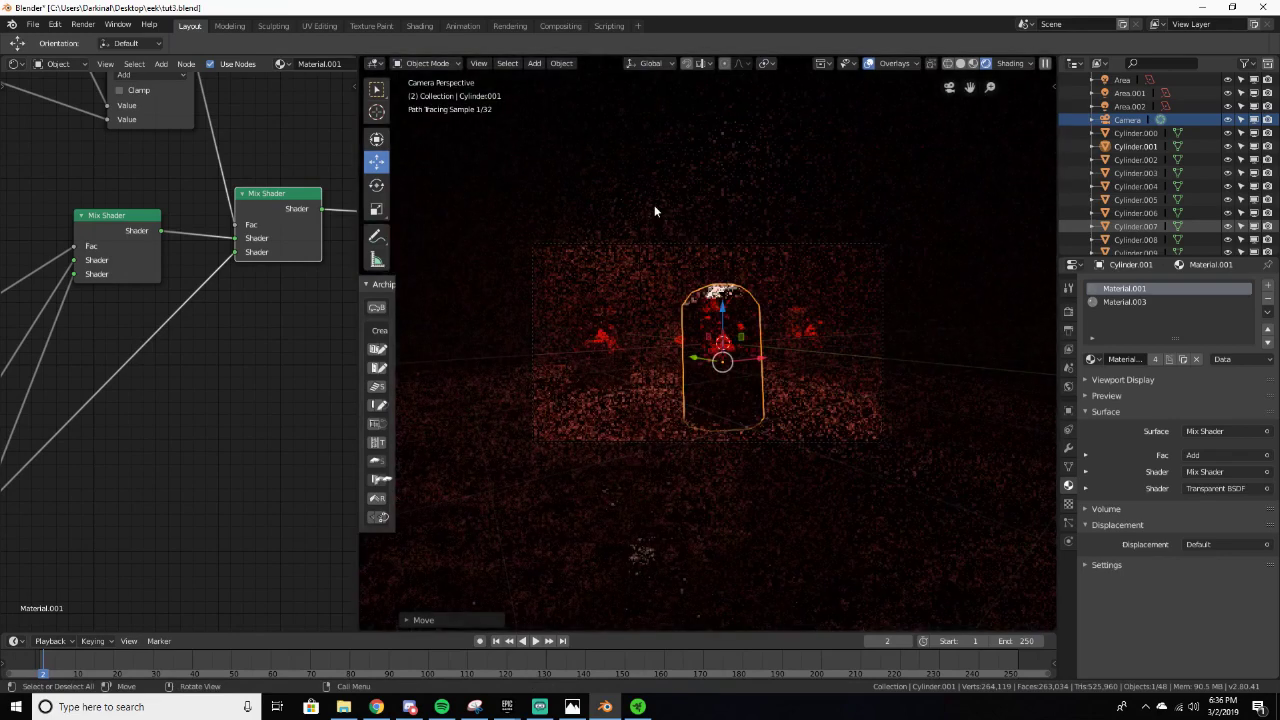
pyautogui.click(700, 225)
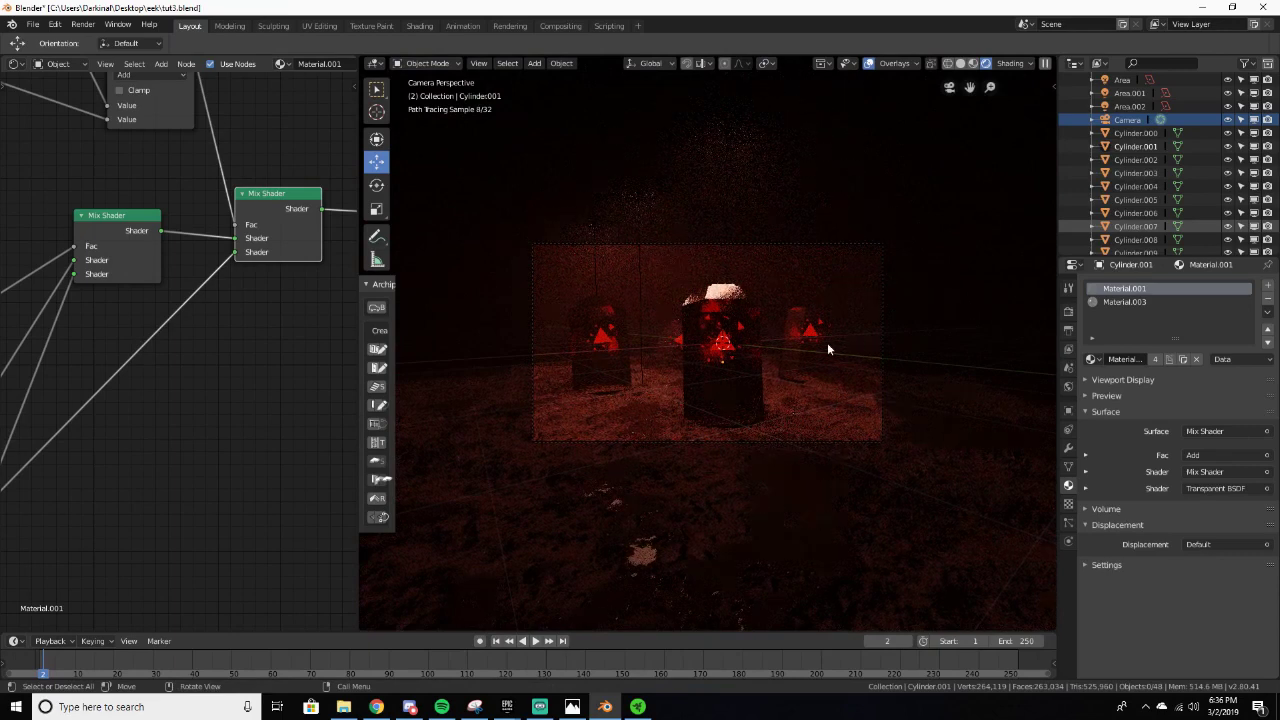
# Step: Set the scene's Color Management look to Medium High Contrast and preview it in rendered shading
pyautogui.press('z')
pyautogui.click(988, 338)
pyautogui.click(1068, 348)
pyautogui.click(1068, 329)
pyautogui.click(1068, 311)
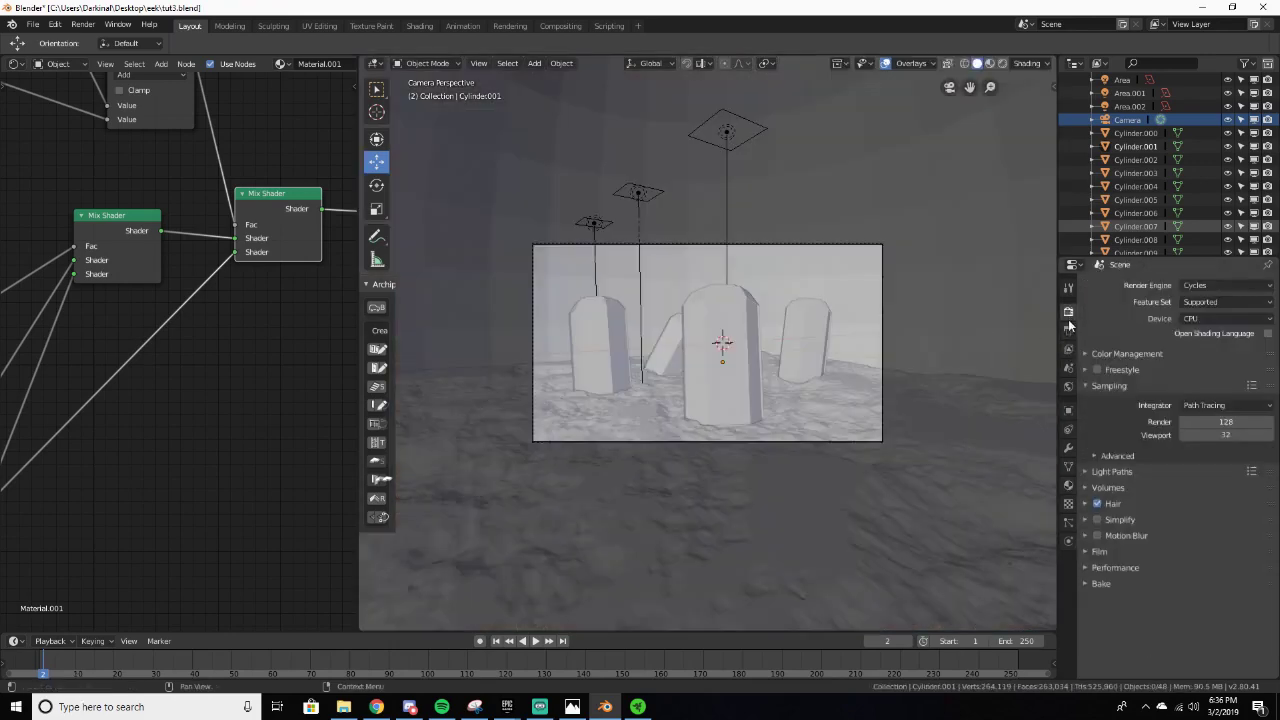
pyautogui.click(1068, 328)
pyautogui.click(1069, 312)
pyautogui.click(1137, 358)
pyautogui.click(1216, 408)
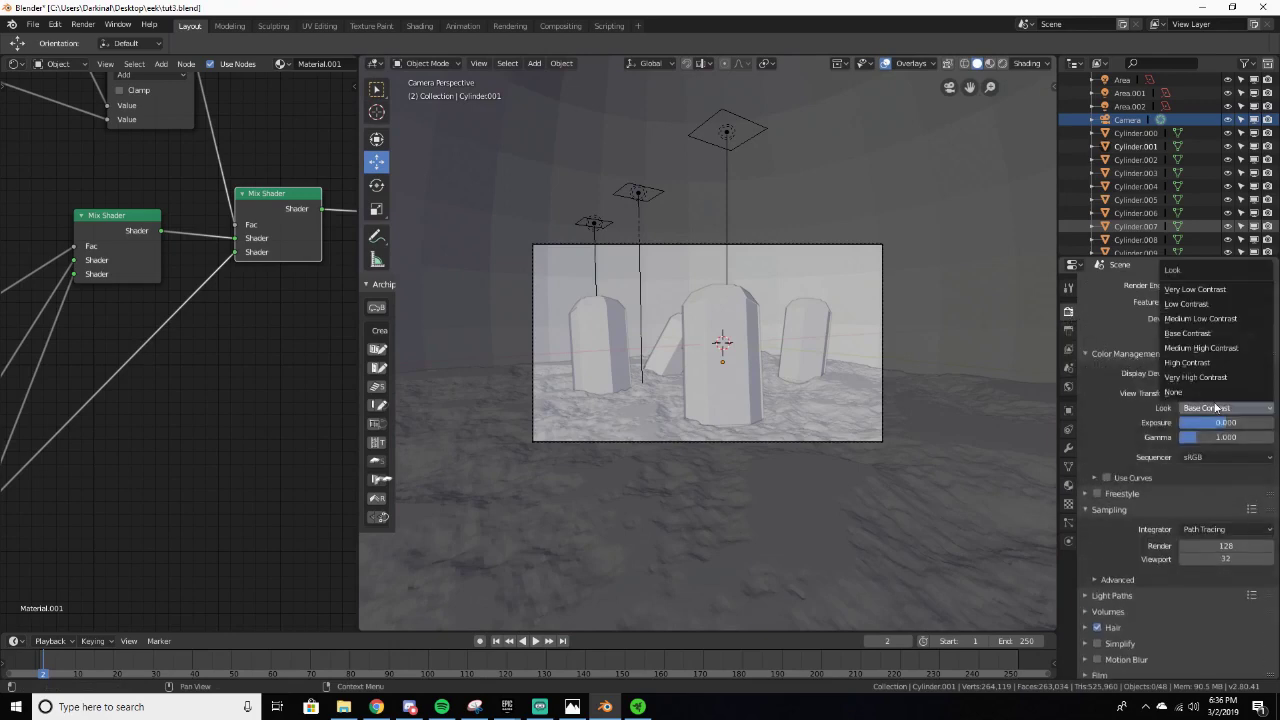
pyautogui.click(1208, 349)
pyautogui.press('z')
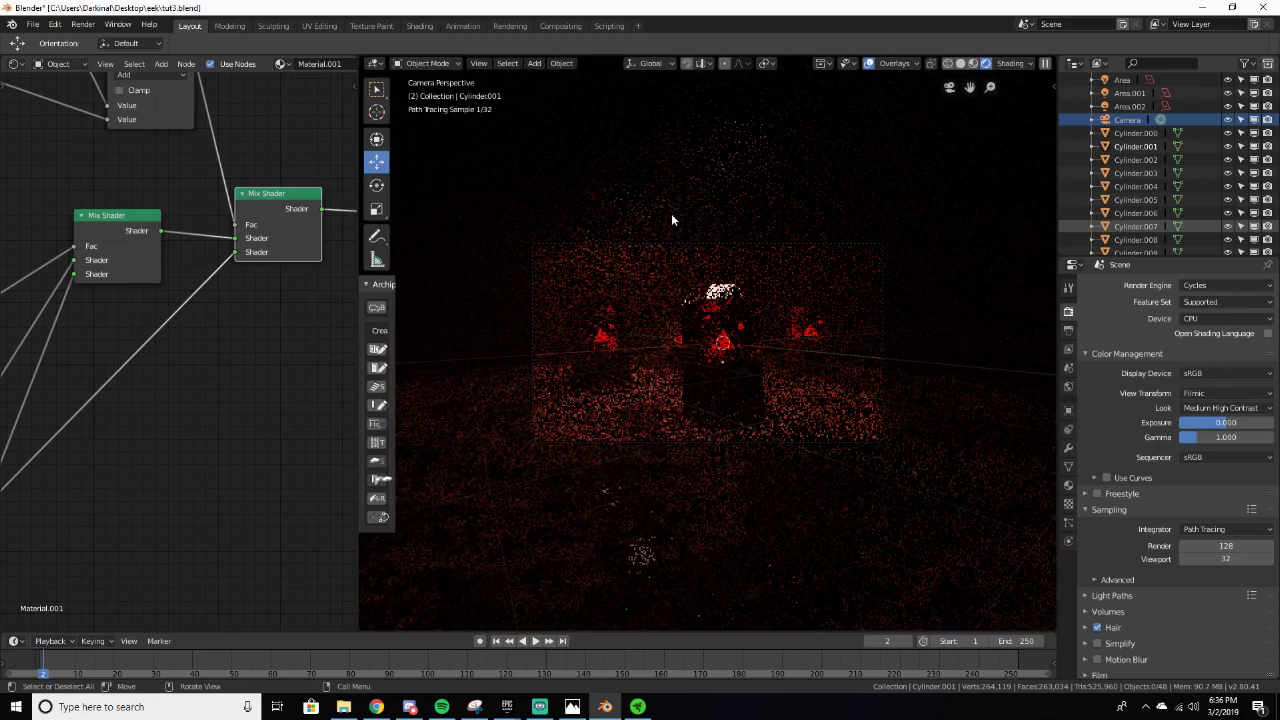
# Step: Slide the area light above the front capsule along the Y axis and preview the lighting through the camera
pyautogui.press('z')
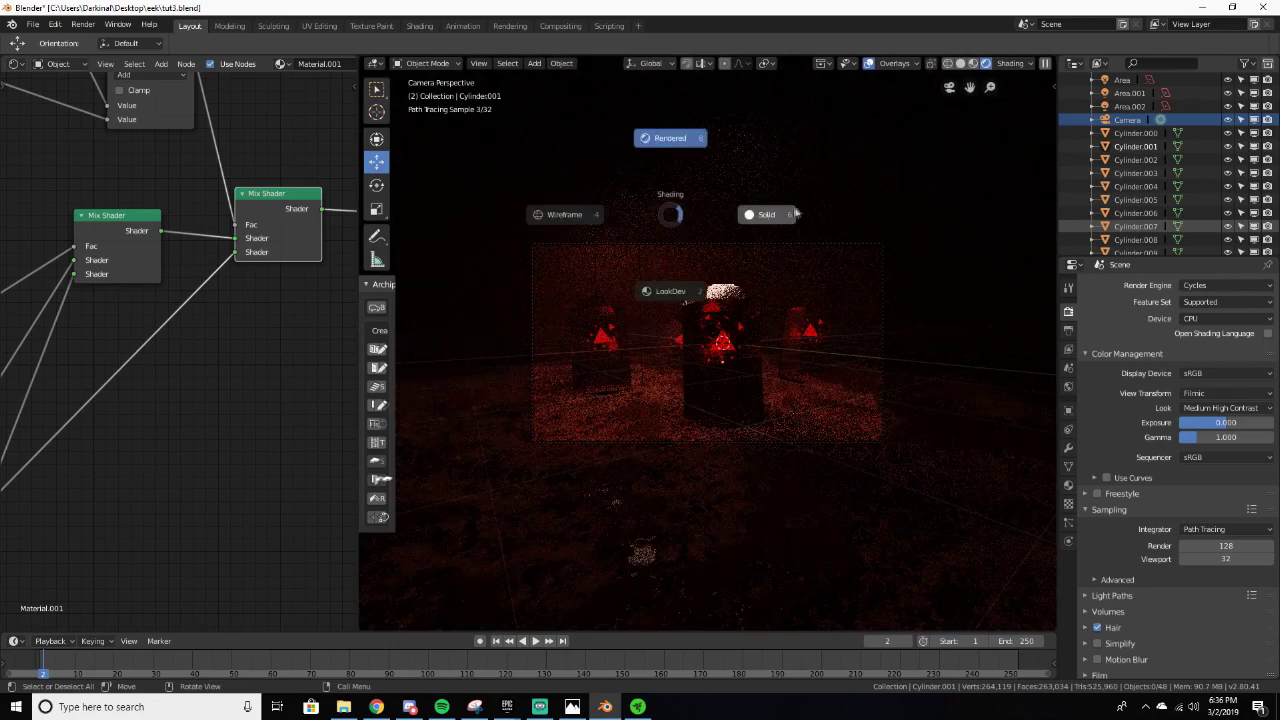
pyautogui.click(804, 217)
pyautogui.moveTo(804, 217); pyautogui.dragTo(813, 241, button='middle')
pyautogui.click(765, 324)
pyautogui.moveTo(765, 324); pyautogui.dragTo(814, 315, button='middle')
pyautogui.click(825, 178)
pyautogui.click(828, 178)
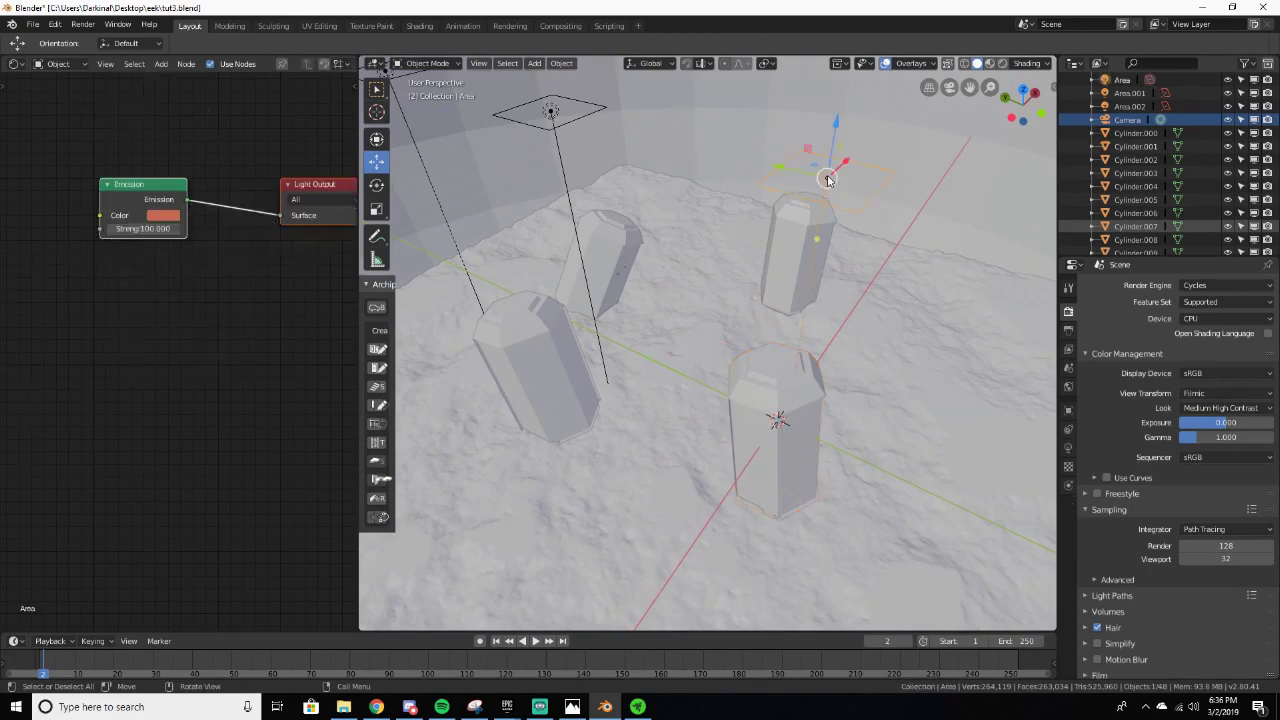
pyautogui.moveTo(828, 175); pyautogui.dragTo(758, 164)
pyautogui.click(775, 170)
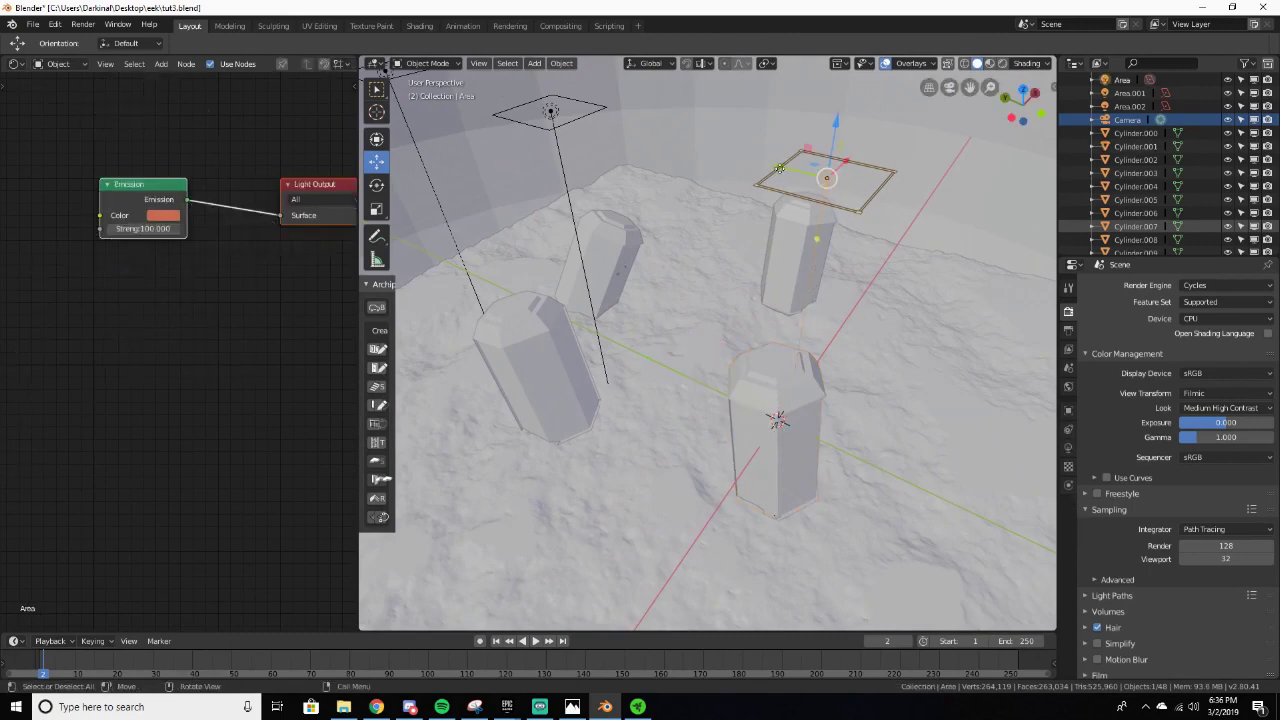
pyautogui.moveTo(787, 171); pyautogui.dragTo(743, 157)
pyautogui.press('KP_0')
pyautogui.press('z')
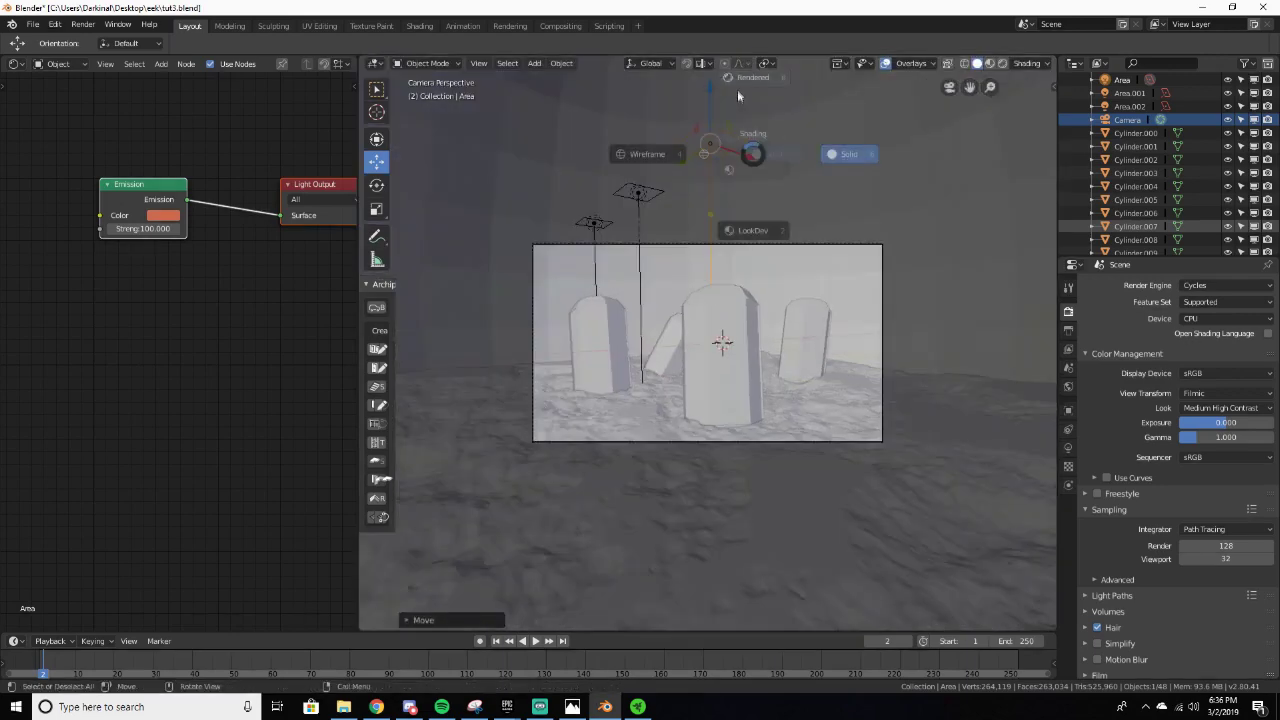
pyautogui.click(738, 91)
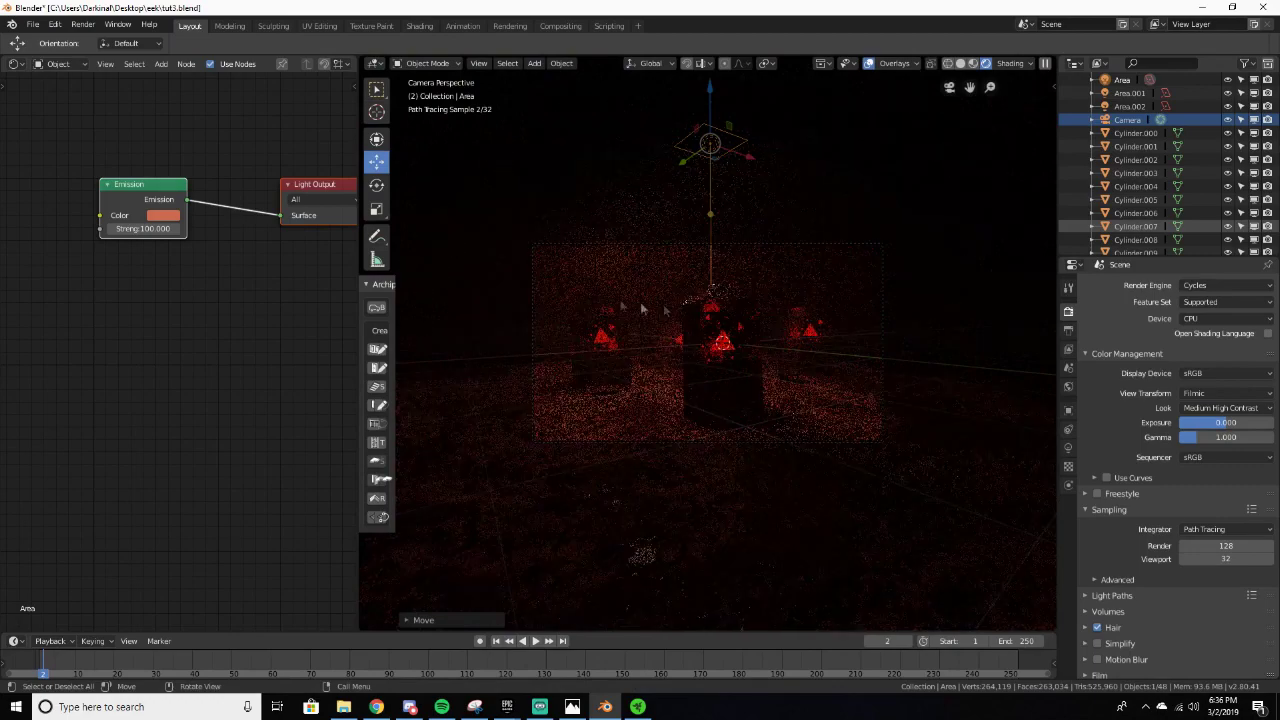
# Step: Set the camera's depth of field distance to 6.4 m so the focus point lands on the front capsule
pyautogui.press('z')
pyautogui.click(752, 306)
pyautogui.moveTo(752, 306); pyautogui.dragTo(650, 316, button='middle')
pyautogui.click(1126, 119)
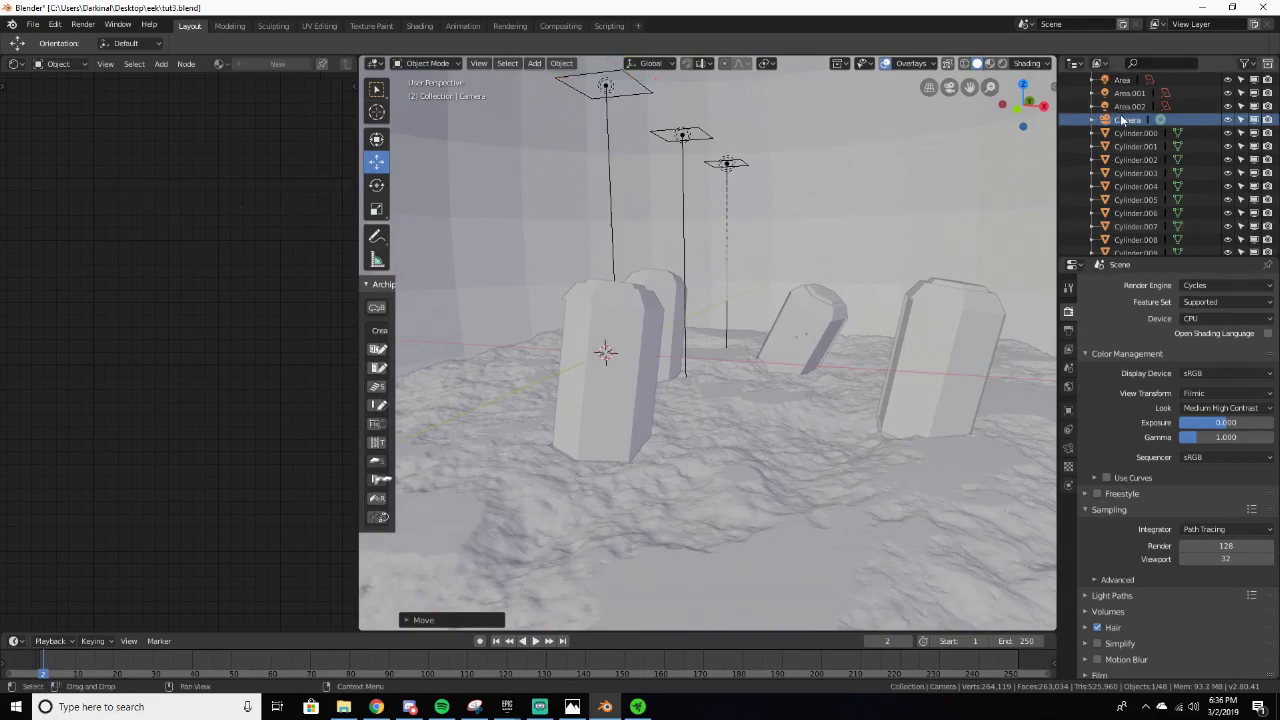
pyautogui.click(1068, 452)
pyautogui.moveTo(800, 383); pyautogui.dragTo(835, 385, button='middle')
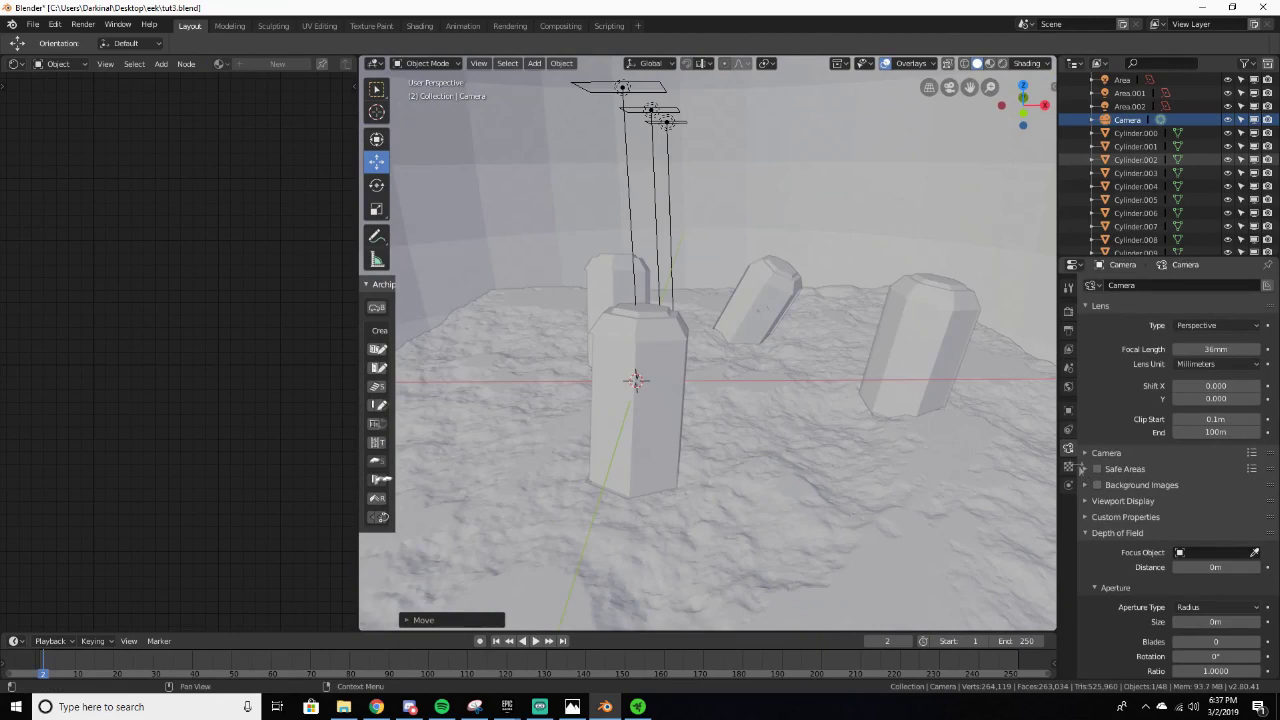
pyautogui.click(1122, 501)
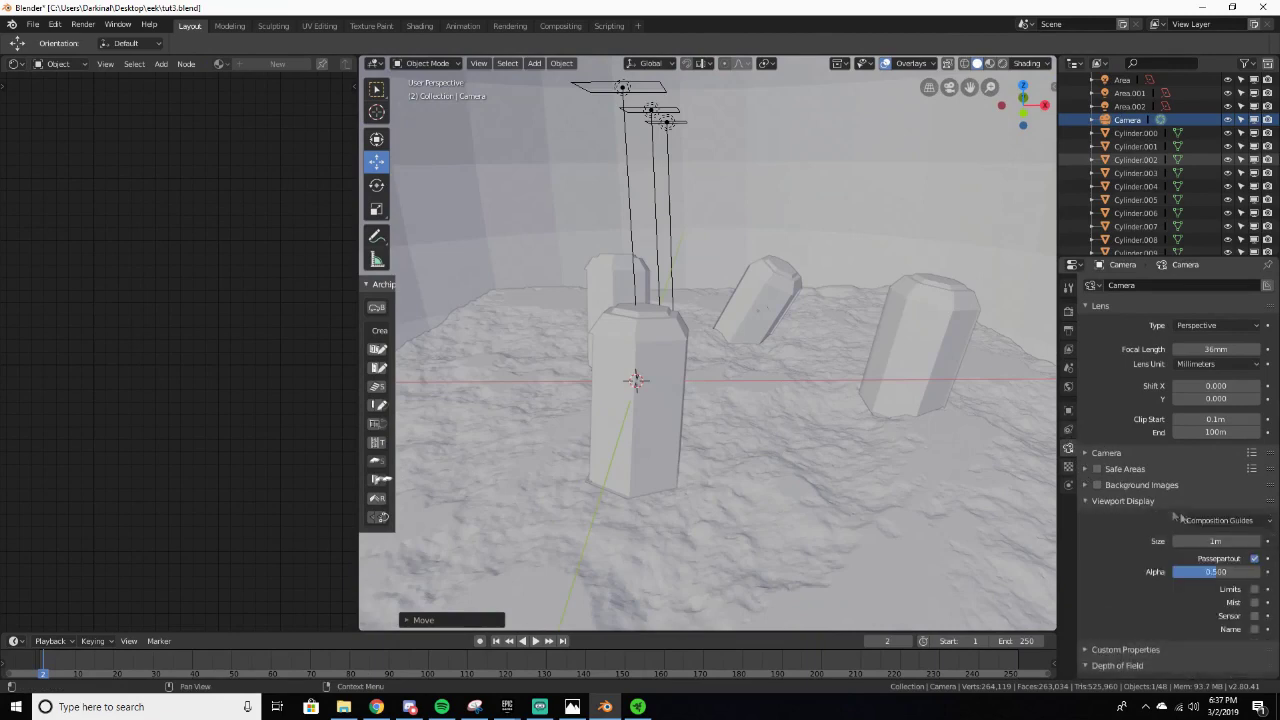
pyautogui.click(1122, 501)
pyautogui.click(1117, 533)
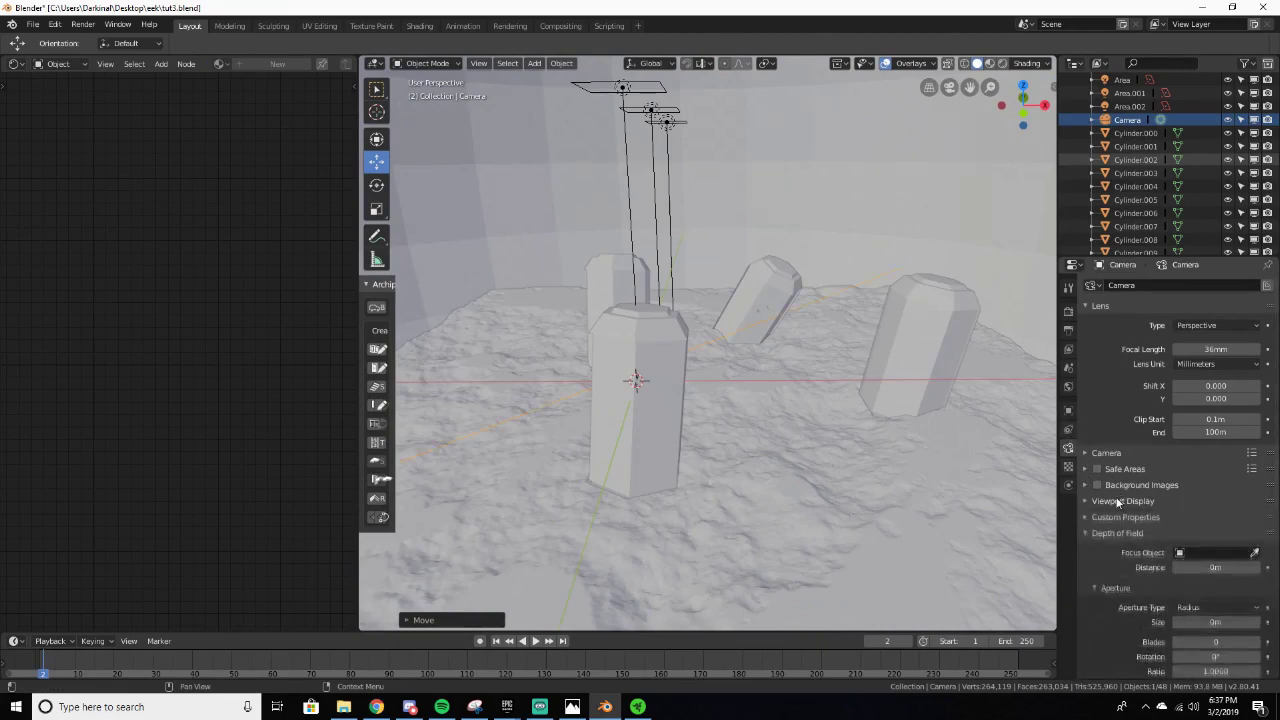
pyautogui.moveTo(616, 434); pyautogui.dragTo(806, 375, button='middle')
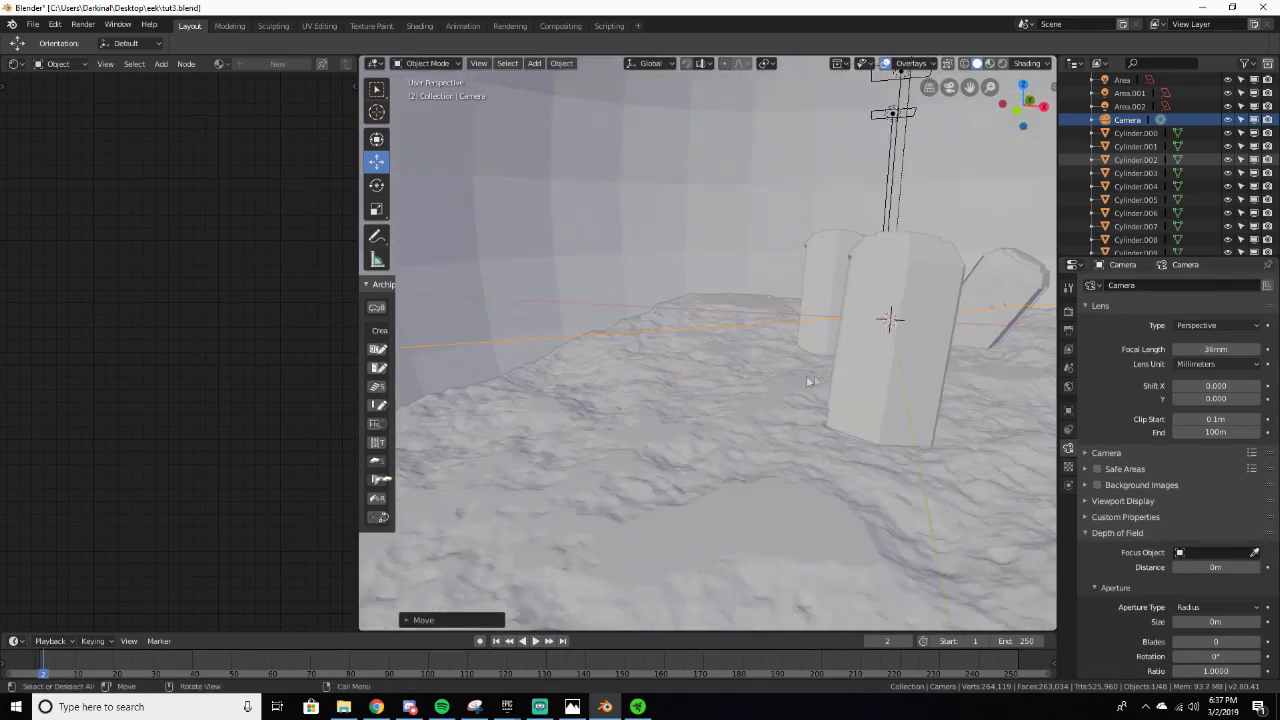
pyautogui.moveTo(1198, 562); pyautogui.dragTo(1240, 563)
pyautogui.moveTo(848, 470)
pyautogui.mouseDown(button='middle')
pyautogui.moveTo(963, 497)
pyautogui.moveTo(402, 484)
pyautogui.moveTo(828, 465)
pyautogui.mouseUp(button='middle')
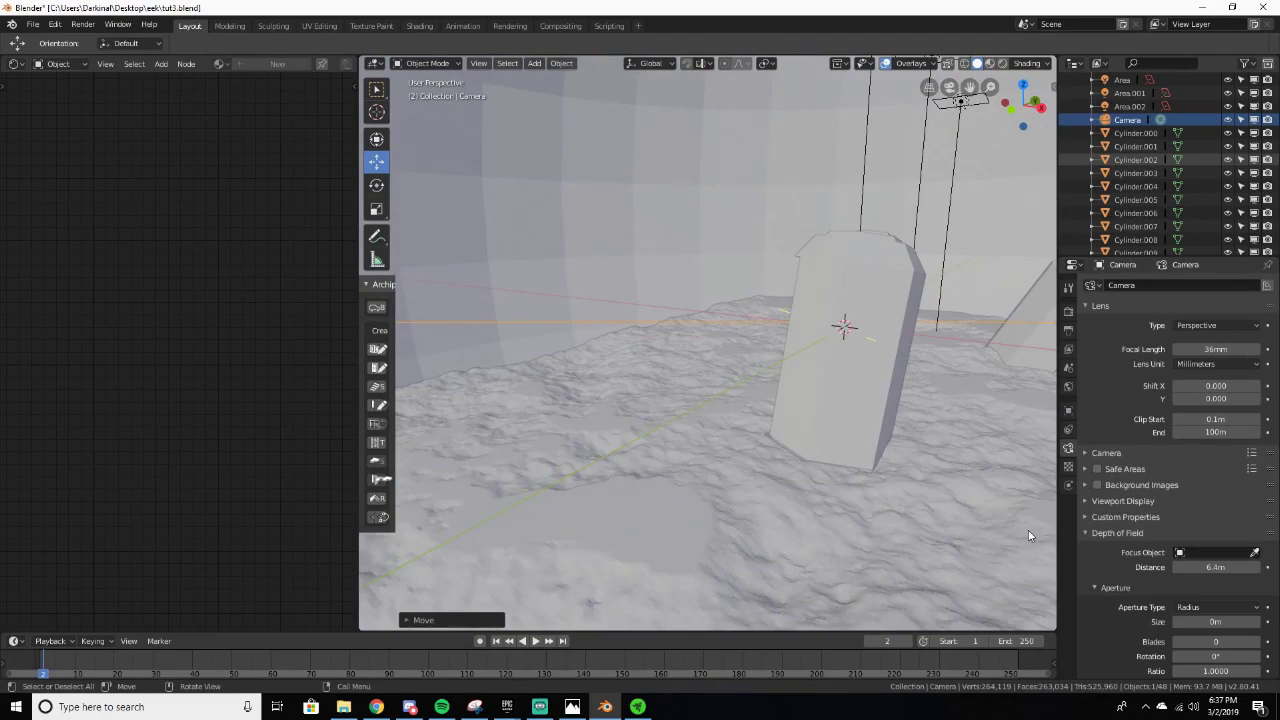
# Step: Set the camera aperture to 20 blades and a size of 0.03 m, and preview it in rendered shading
pyautogui.click(1190, 642)
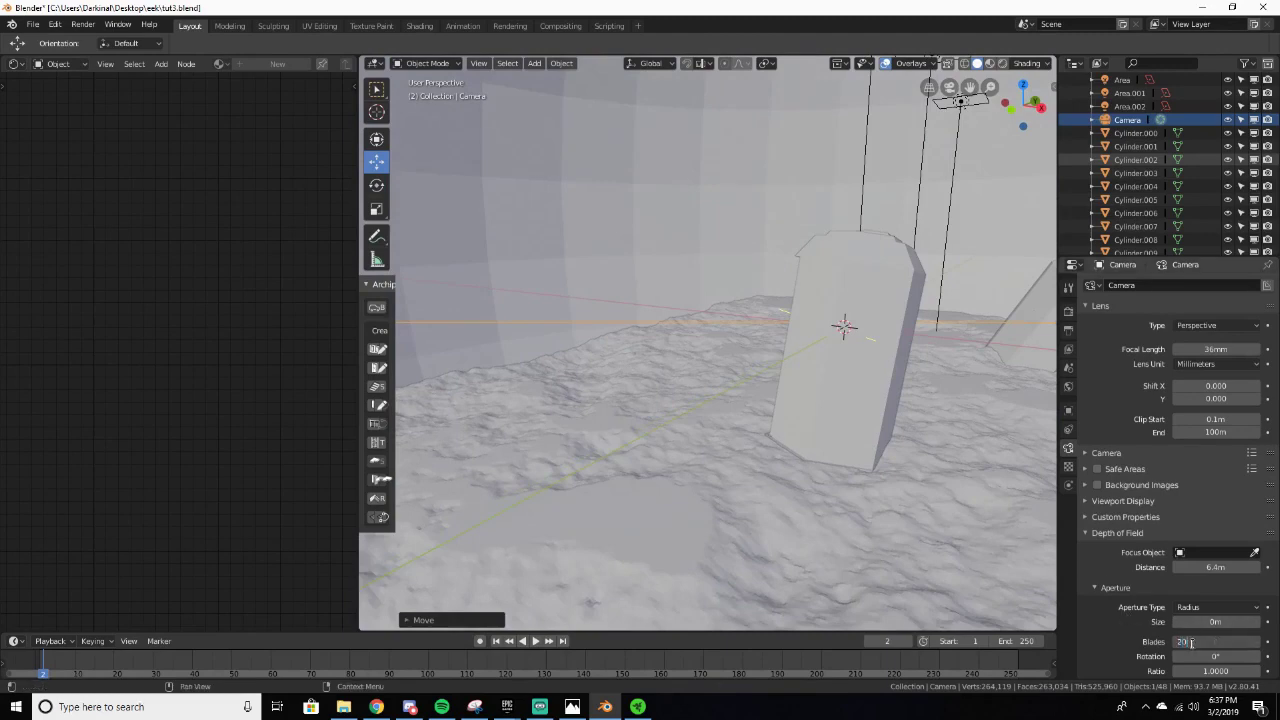
pyautogui.click(1208, 622)
pyautogui.press('KP_0')
pyautogui.press('z')
pyautogui.click(797, 281)
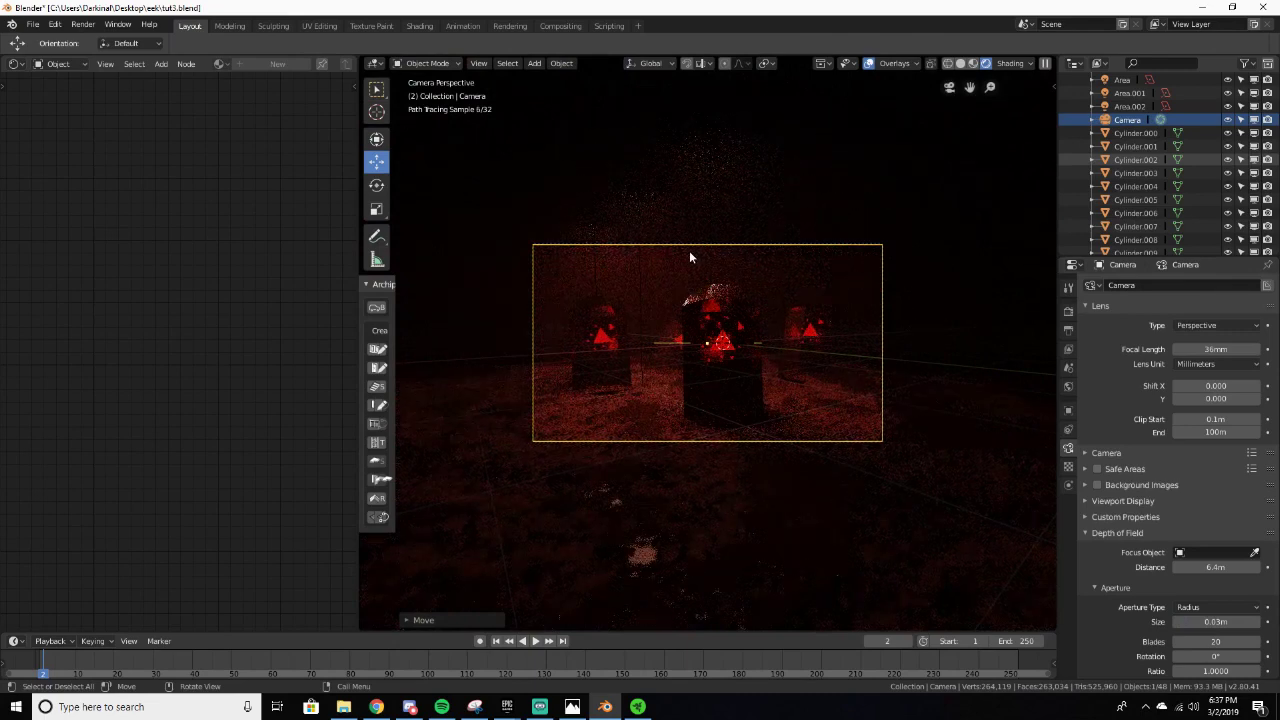
# Step: Try camera aperture sizes of 0.3 and 0.05 m, and return the size to 0.03 m
pyautogui.click(1201, 621)
pyautogui.write('.3')
pyautogui.press('Return')
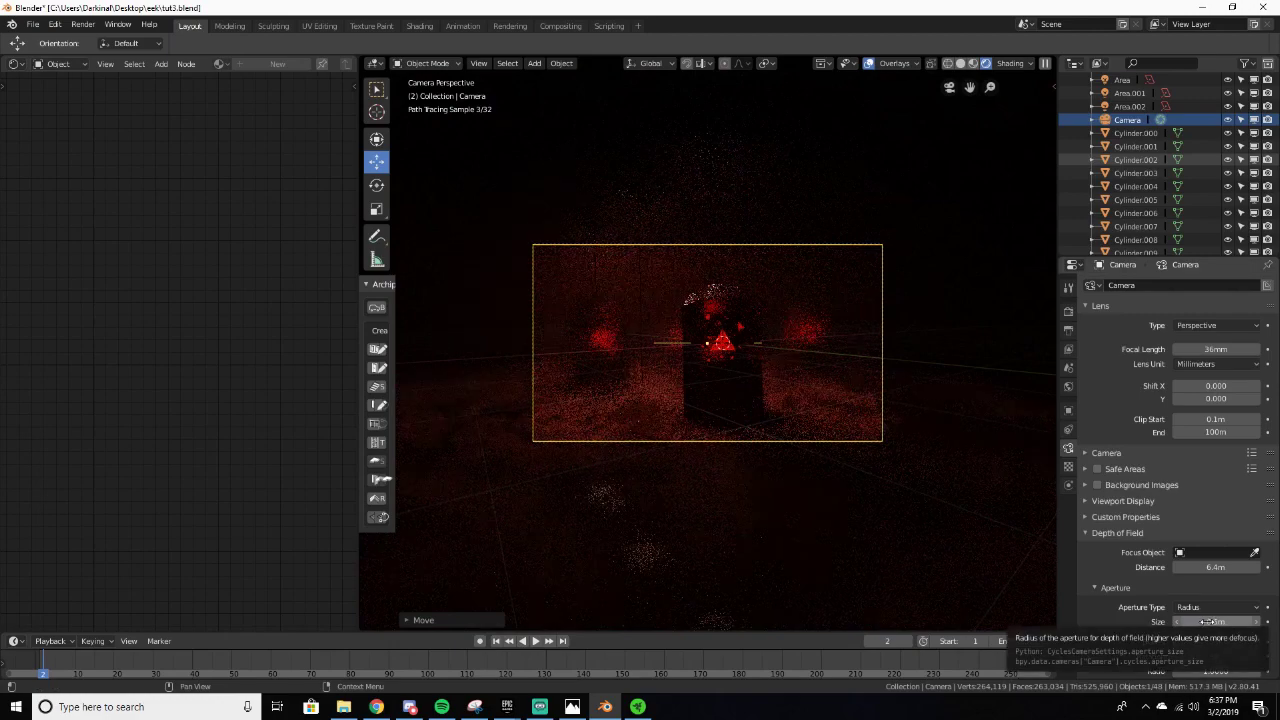
pyautogui.click(1215, 621)
pyautogui.press('BackSpace')
pyautogui.write('.05')
pyautogui.press('Return')
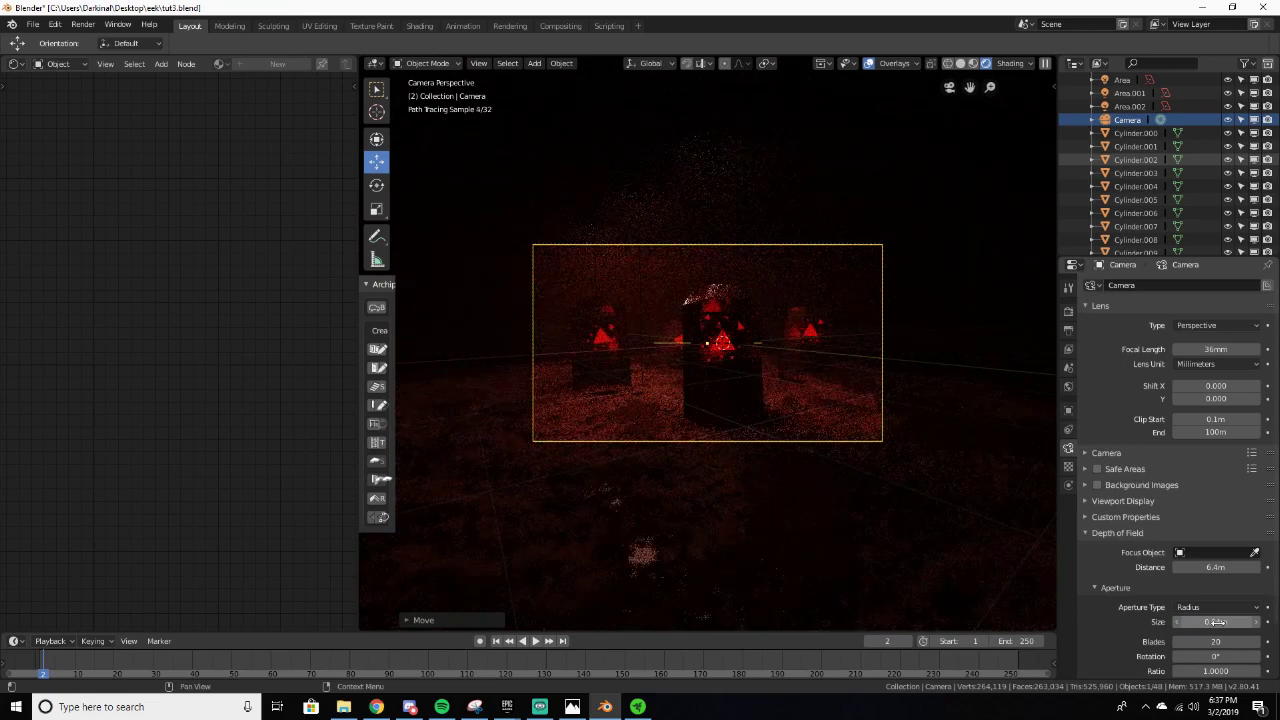
pyautogui.click(1219, 621)
pyautogui.write('0.03')
pyautogui.press('Return')
# Step: Duplicate the capsule standing behind the front one and move the copy sideways along the X axis
pyautogui.press('z')
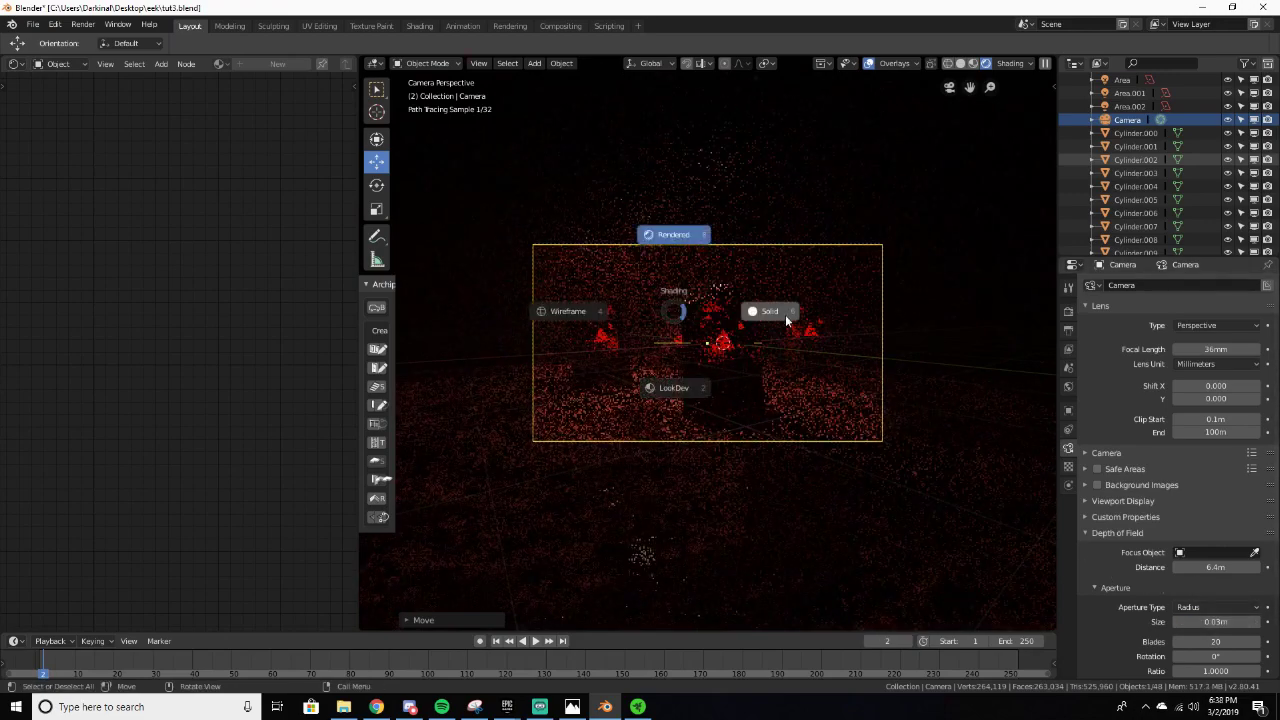
pyautogui.click(785, 314)
pyautogui.moveTo(785, 305); pyautogui.dragTo(715, 290, button='middle')
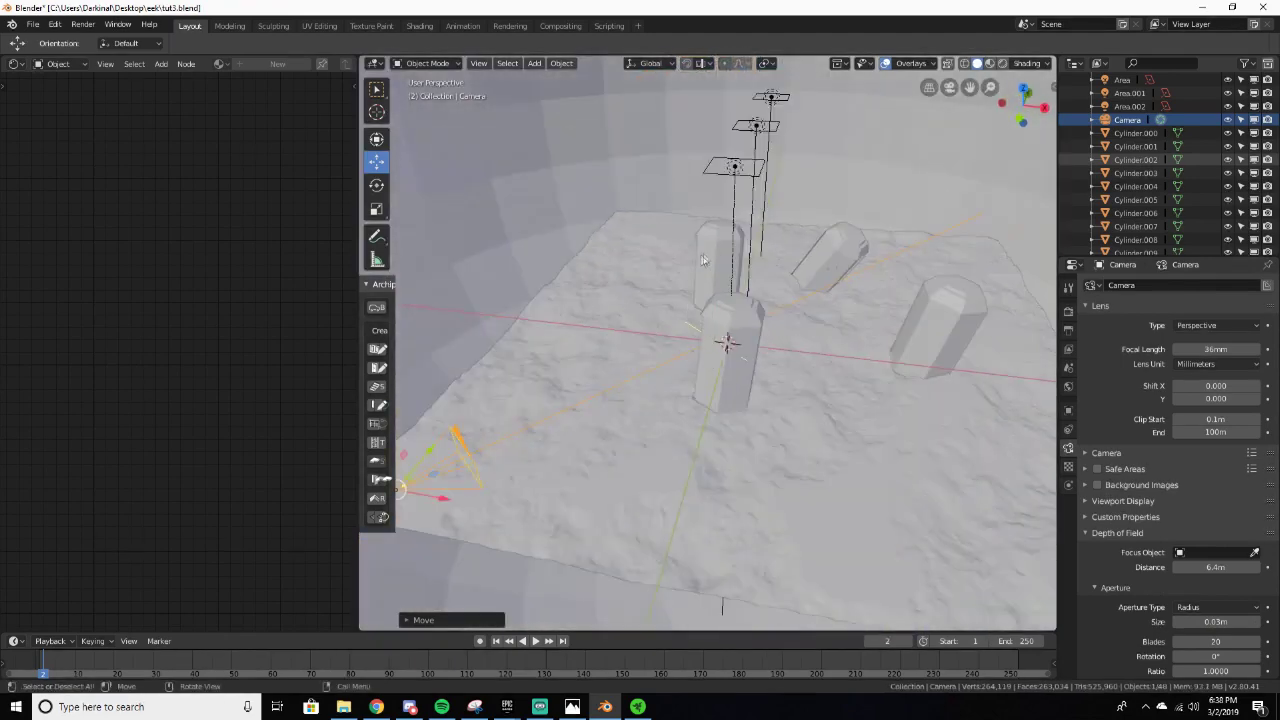
pyautogui.click(710, 252)
pyautogui.press('KP_0')
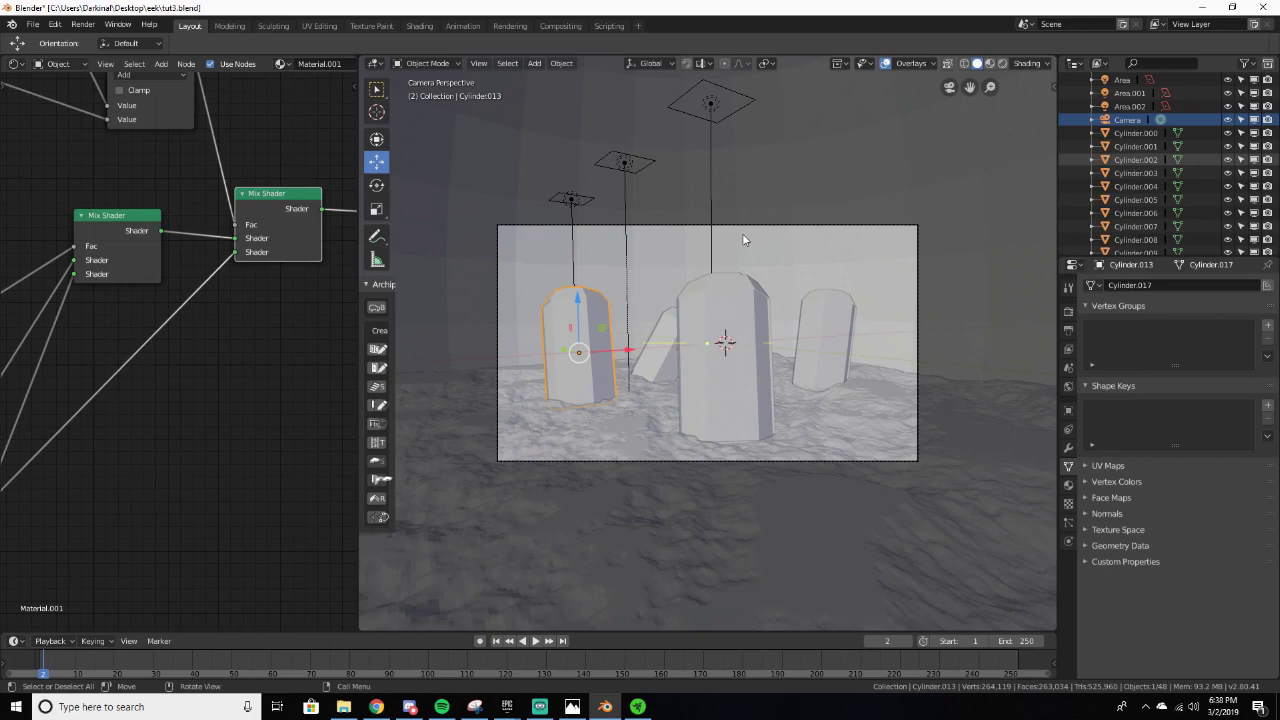
pyautogui.hotkey('shift', 'd')
pyautogui.rightClick(713, 252)
pyautogui.moveTo(639, 344); pyautogui.dragTo(590, 346)
pyautogui.moveTo(590, 346); pyautogui.dragTo(720, 325, button='middle')
# Step: Tilt the duplicated capsule freely with trackball rotation and move it farther out from the group
pyautogui.press('r')
pyautogui.press('r')
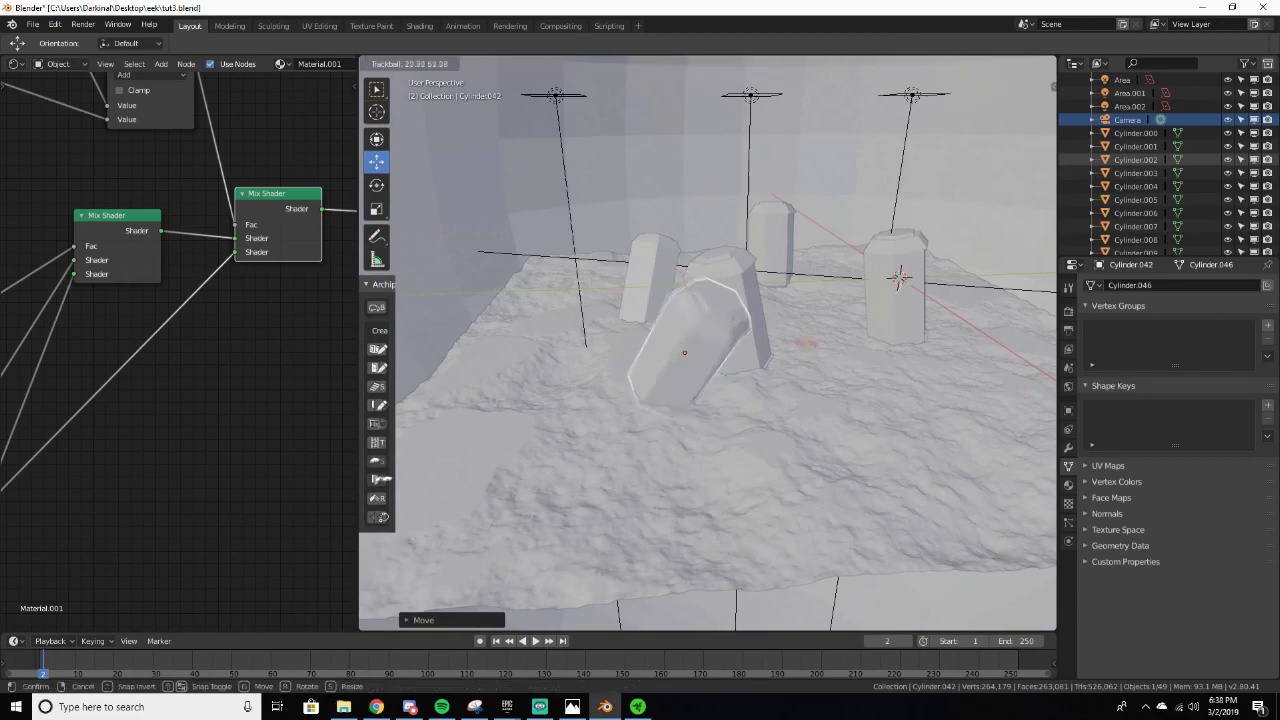
pyautogui.click(750, 234)
pyautogui.moveTo(750, 234); pyautogui.dragTo(732, 303, button='middle')
pyautogui.moveTo(635, 365); pyautogui.dragTo(495, 367)
pyautogui.moveTo(495, 367); pyautogui.dragTo(740, 350, button='middle')
# Step: Rotate the duplicated capsule further so that it lies on its side
pyautogui.click(377, 186)
pyautogui.moveTo(779, 323)
pyautogui.mouseDown()
pyautogui.moveTo(763, 326)
pyautogui.moveTo(790, 345)
pyautogui.mouseUp()
pyautogui.moveTo(828, 390); pyautogui.dragTo(809, 372)
pyautogui.moveTo(809, 372)
pyautogui.mouseDown(button='middle')
pyautogui.moveTo(700, 375)
pyautogui.moveTo(727, 393)
pyautogui.moveTo(806, 376)
pyautogui.mouseUp(button='middle')
# Step: Move the fallen capsule sideways, lower it into the floor, and check its placement through the camera
pyautogui.click(377, 163)
pyautogui.moveTo(698, 262); pyautogui.dragTo(618, 282, button='middle')
pyautogui.moveTo(695, 422); pyautogui.dragTo(612, 404)
pyautogui.moveTo(671, 363); pyautogui.dragTo(672, 430)
pyautogui.moveTo(672, 430); pyautogui.dragTo(538, 372, button='middle')
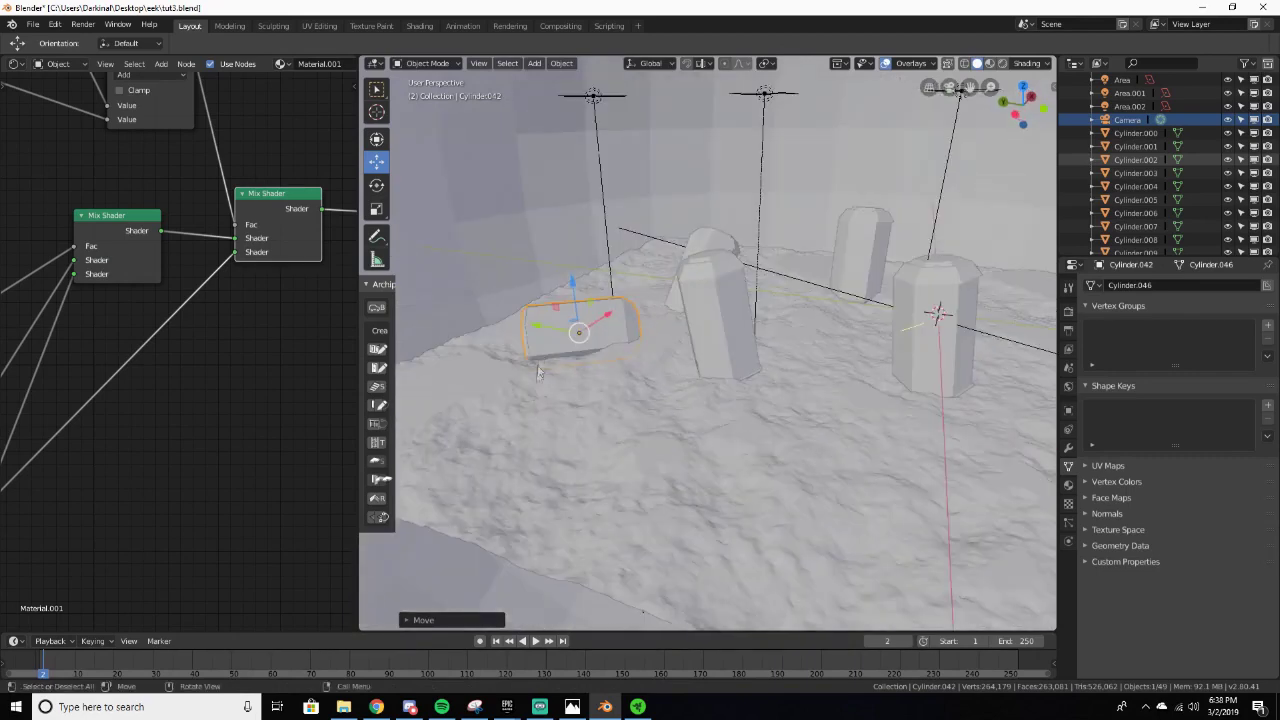
pyautogui.press('KP_0')
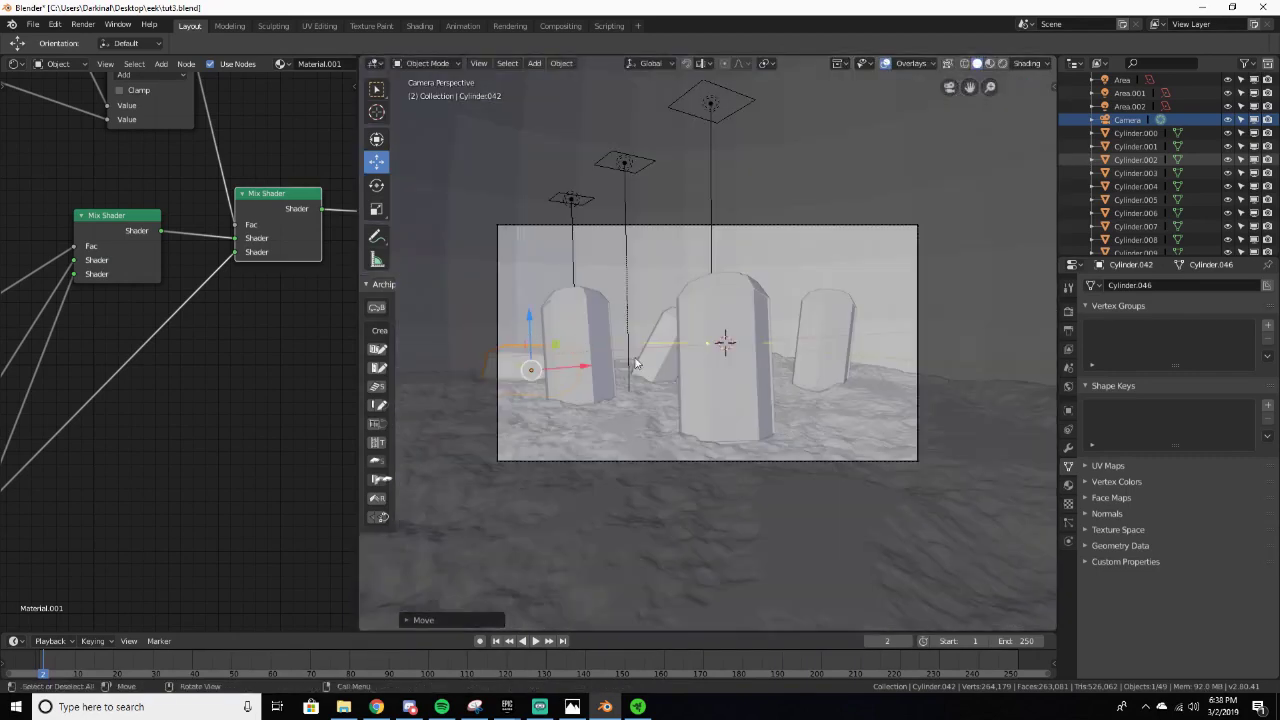
# Step: Preview the capsule scene with rendered shading through the camera and return the viewport to solid shading
pyautogui.press('z')
pyautogui.click(618, 288)
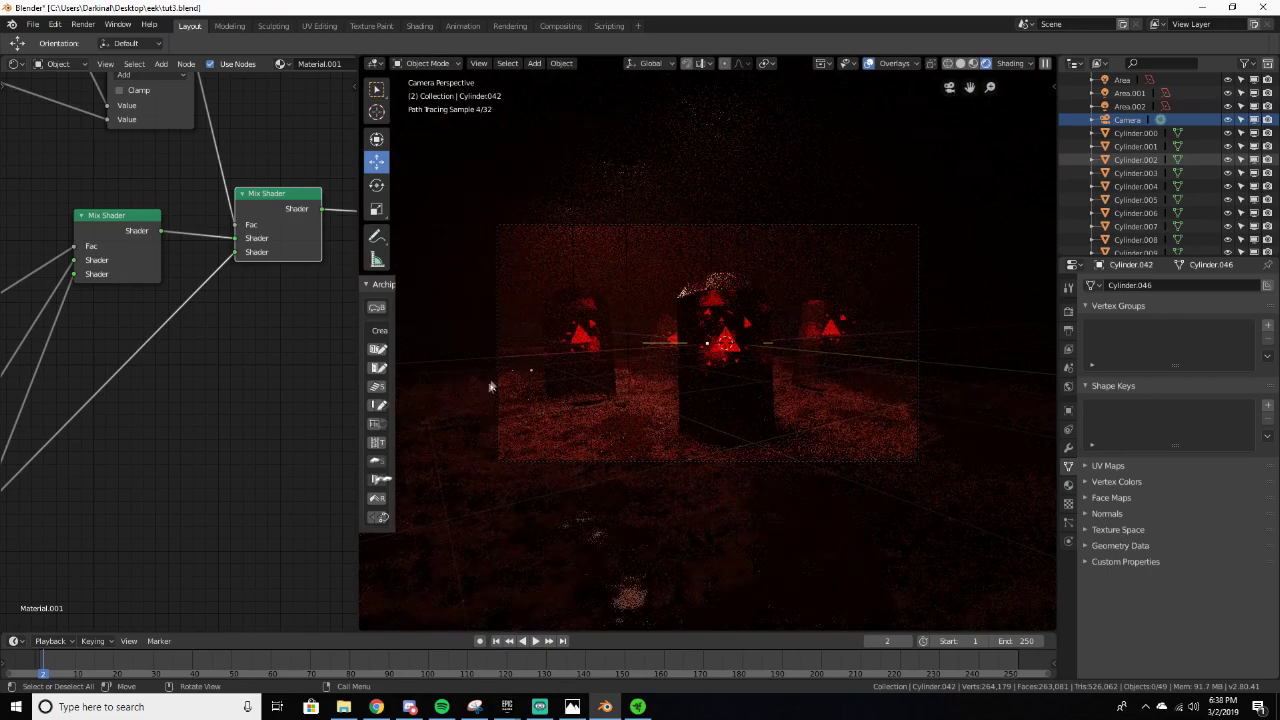
pyautogui.press('z')
pyautogui.click(935, 365)
pyautogui.moveTo(806, 328); pyautogui.dragTo(725, 350, button='middle')
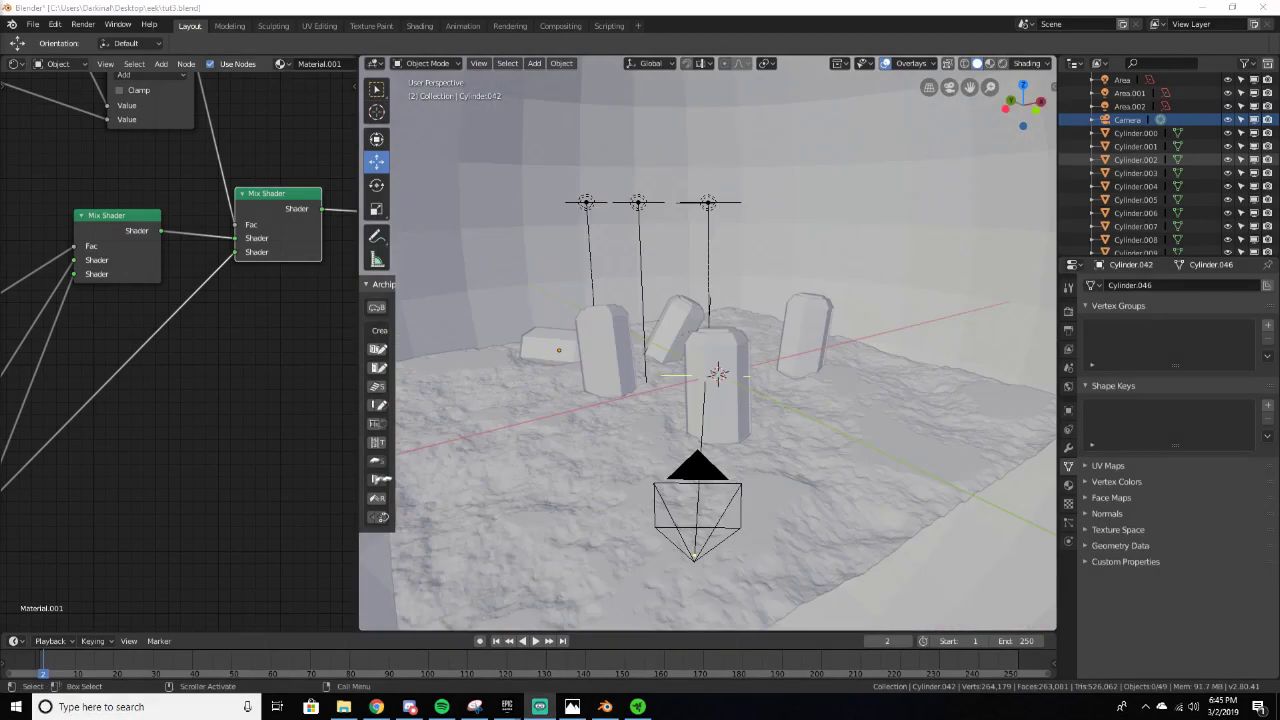
pyautogui.moveTo(765, 340); pyautogui.dragTo(1040, 294, button='middle')
pyautogui.scroll(4, 893, 316)
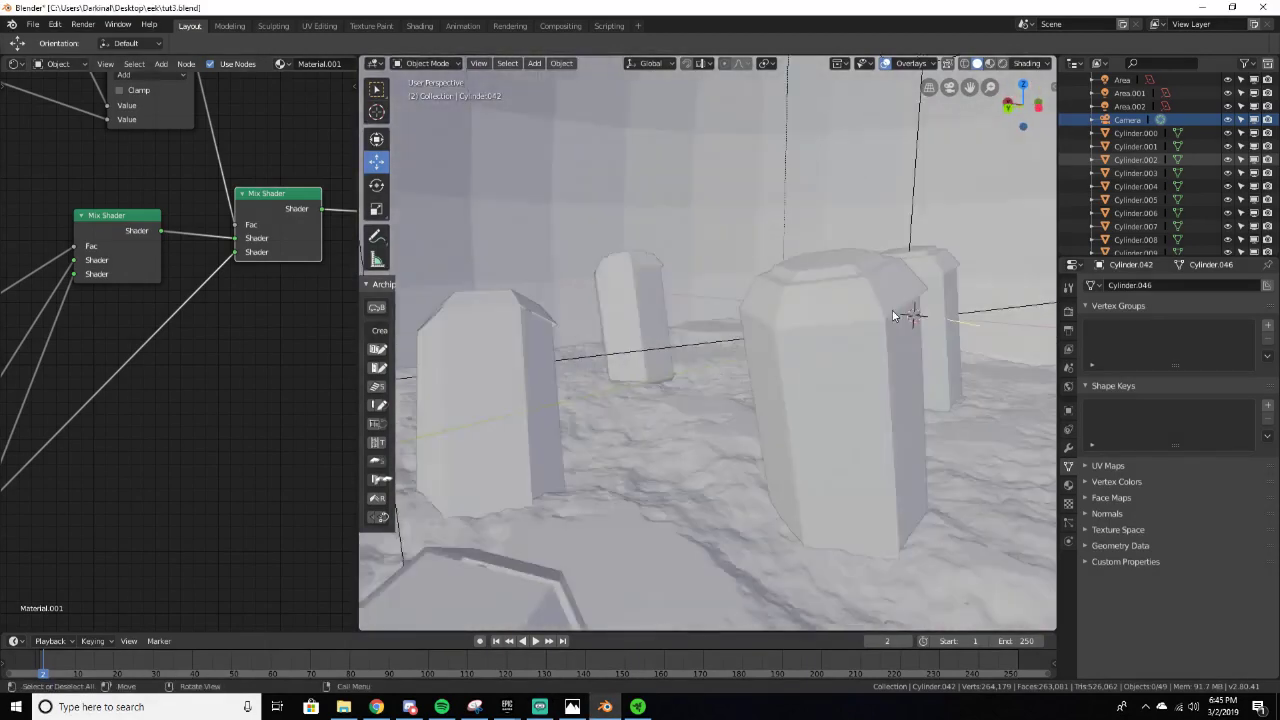
pyautogui.moveTo(893, 316); pyautogui.dragTo(403, 274, button='middle')
pyautogui.moveTo(486, 300); pyautogui.dragTo(595, 374, button='middle')
pyautogui.scroll(-3, 584, 372)
# Step: Set the Cycles render sample count to 1300 in the scene's sampling settings, with the color management section collapsed
pyautogui.click(1068, 332)
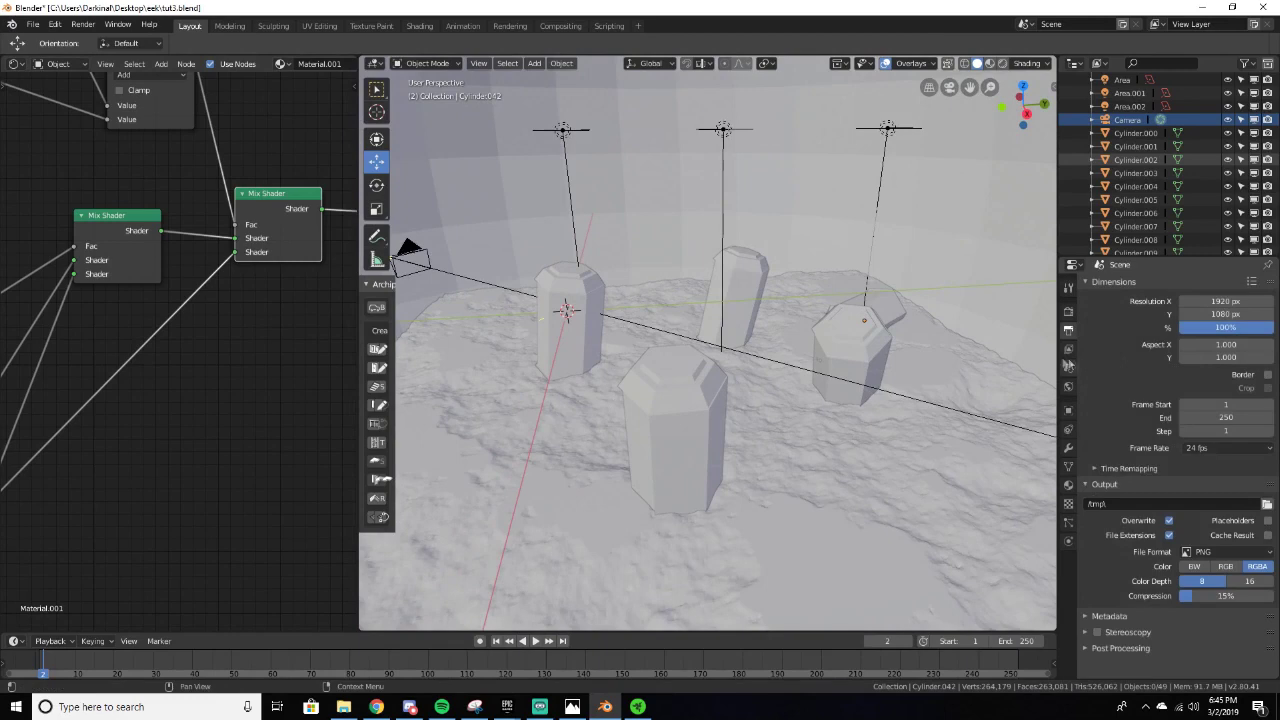
pyautogui.click(1066, 352)
pyautogui.click(1068, 330)
pyautogui.click(1068, 313)
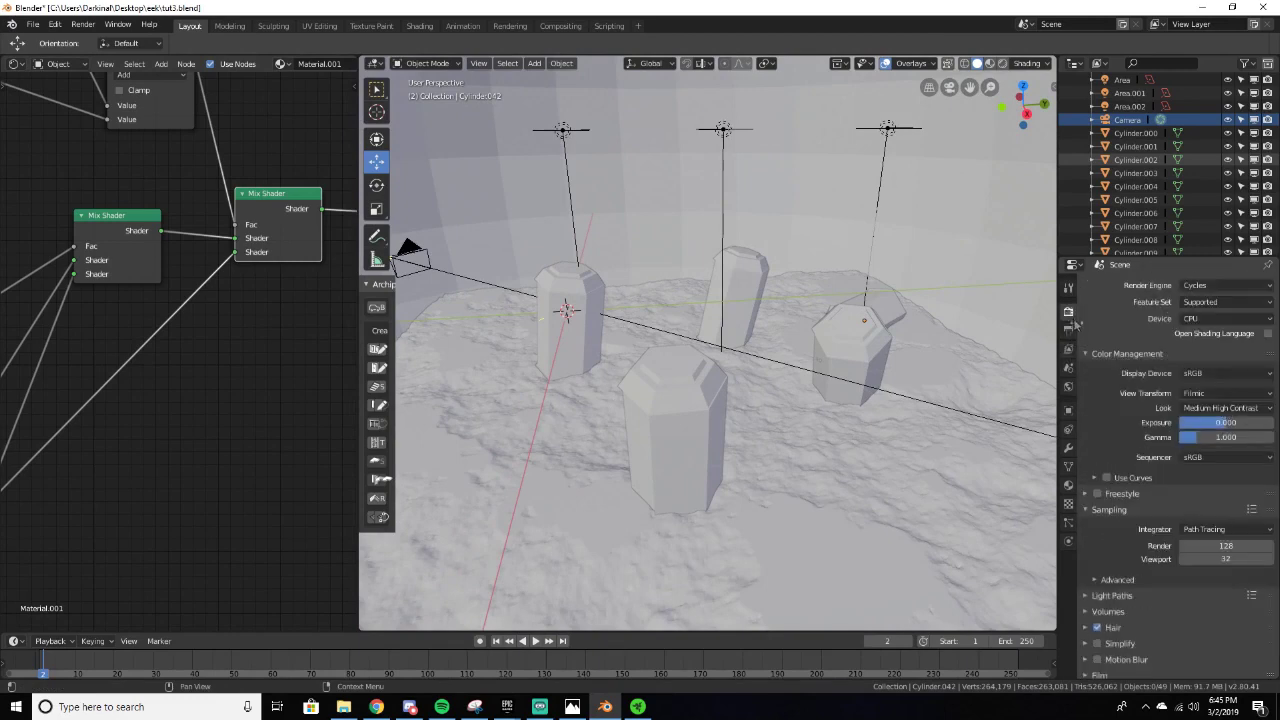
pyautogui.click(1137, 353)
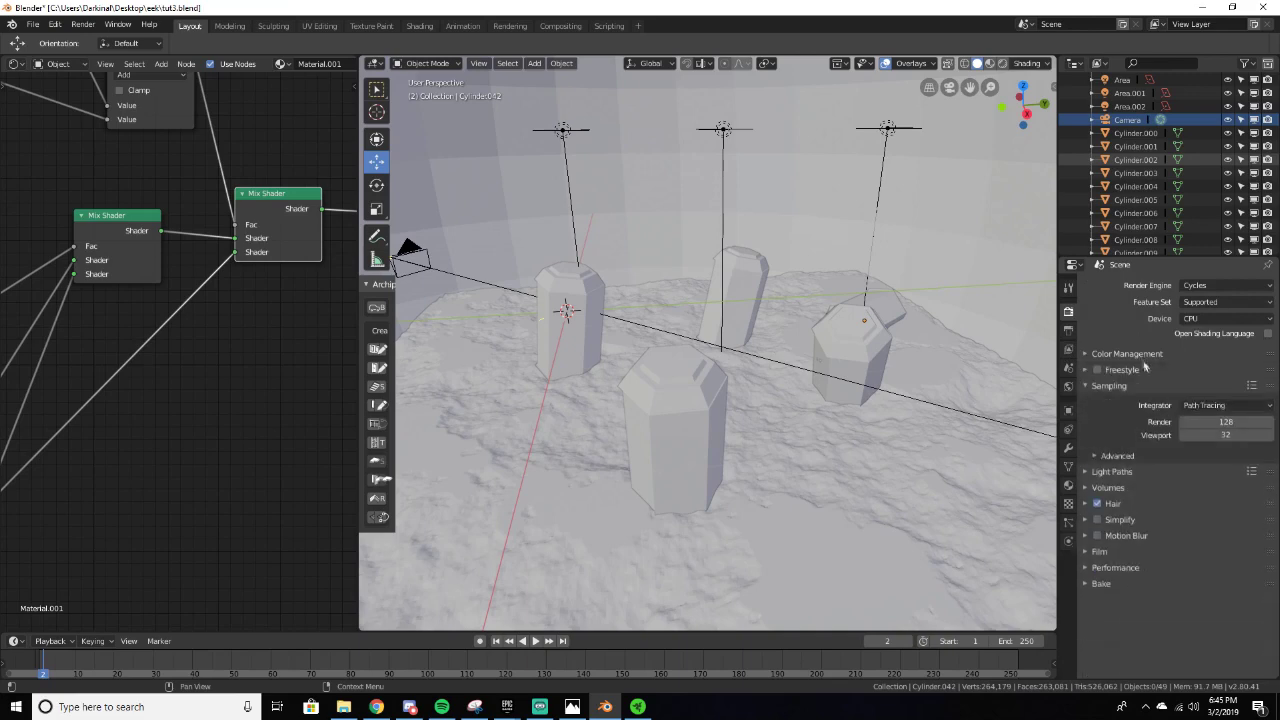
pyautogui.click(1199, 422)
pyautogui.write('1300')
pyautogui.click(1134, 406)
pyautogui.moveTo(922, 372); pyautogui.dragTo(729, 291, button='middle')
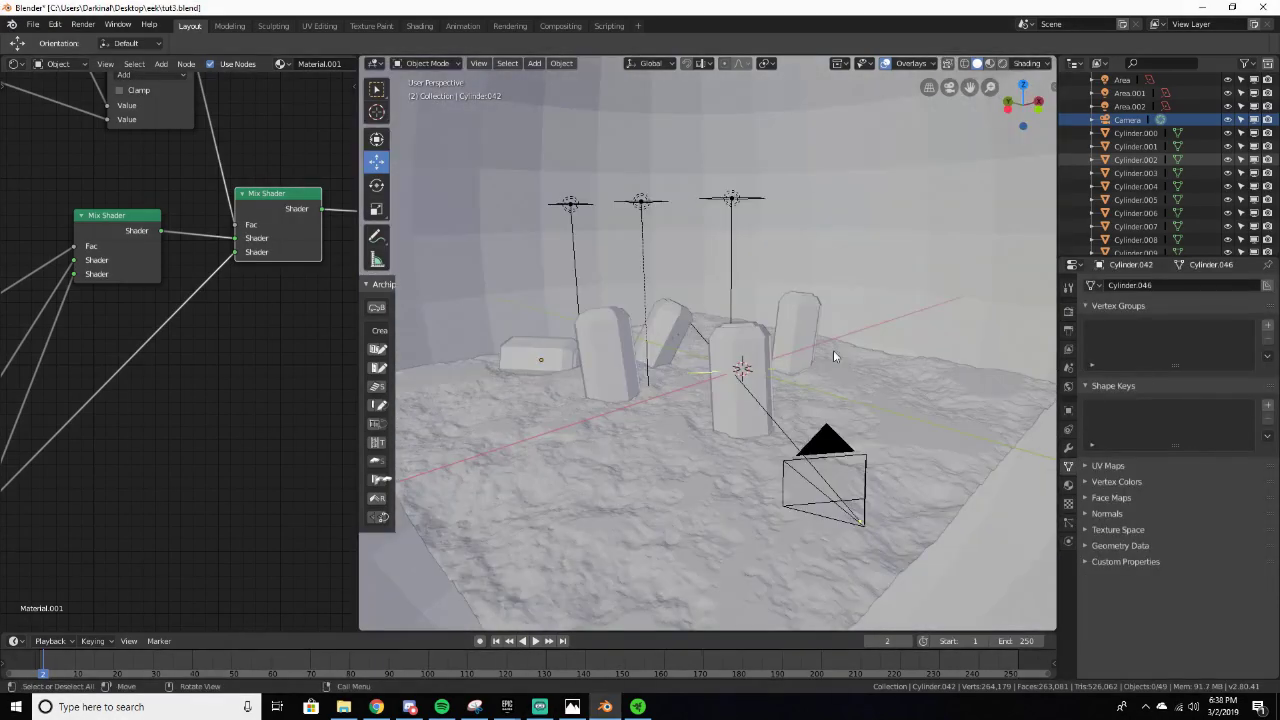
pyautogui.moveTo(833, 350); pyautogui.dragTo(781, 401, button='middle')
pyautogui.scroll(5, 532, 411)
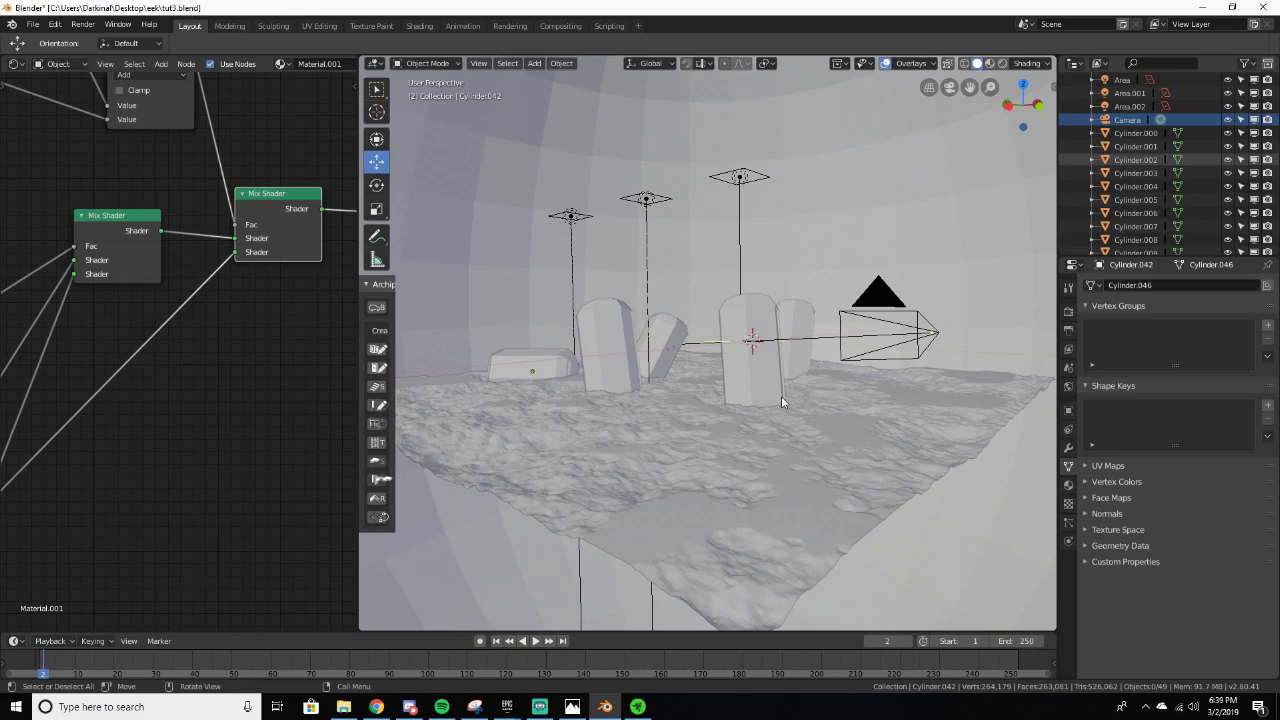
pyautogui.moveTo(782, 398)
pyautogui.mouseDown(button='middle')
pyautogui.moveTo(748, 390)
pyautogui.moveTo(497, 463)
pyautogui.moveTo(697, 409)
pyautogui.moveTo(806, 410)
pyautogui.moveTo(920, 372)
pyautogui.moveTo(792, 415)
pyautogui.mouseUp(button='middle')
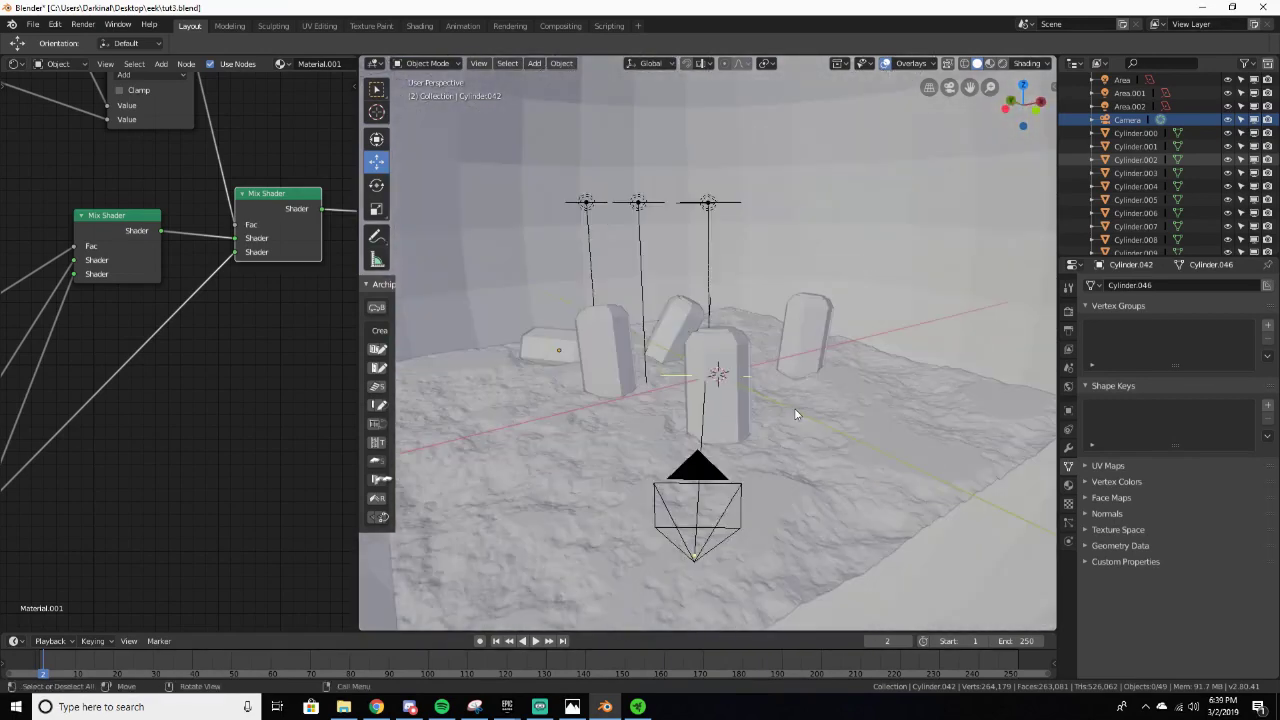